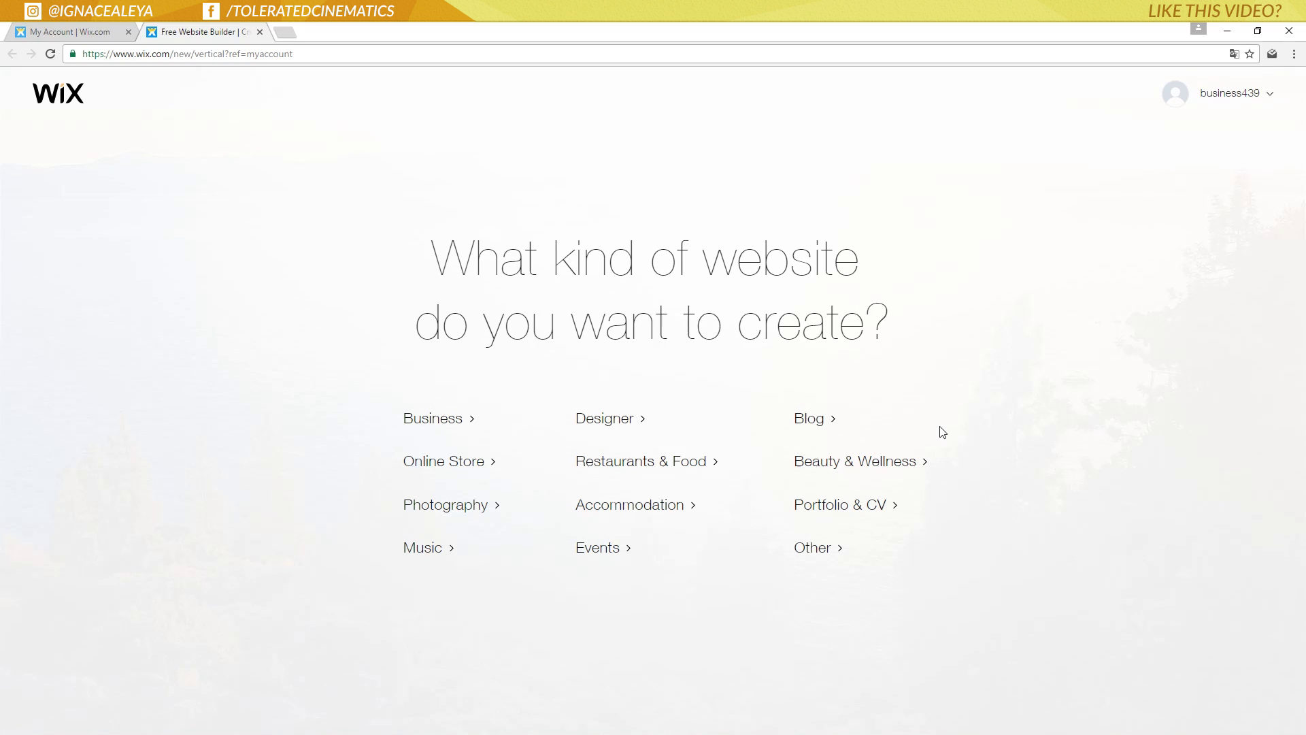
- Choose the Portfolio & CV category and set the website's purpose to Video Animation Studio, selecting from the options offered for it
left_click(851, 504)
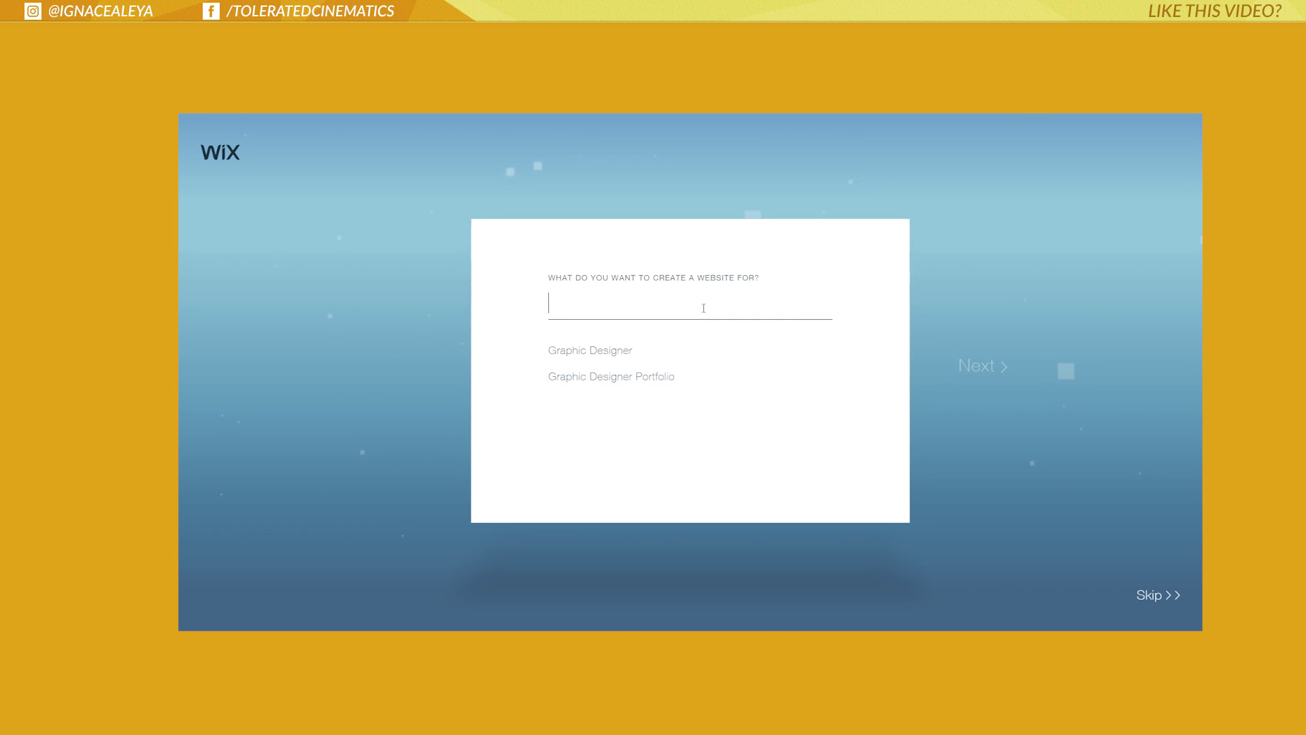
type("Video Animation Studio")
key("Return")
left_click(599, 433)
left_click(590, 460)
left_click(983, 375)
- Enter the business name Tolerated Cinematics, add its Facebook and Instagram links, and start building the homepage
type("Tolerated Cinematics")
left_click(980, 375)
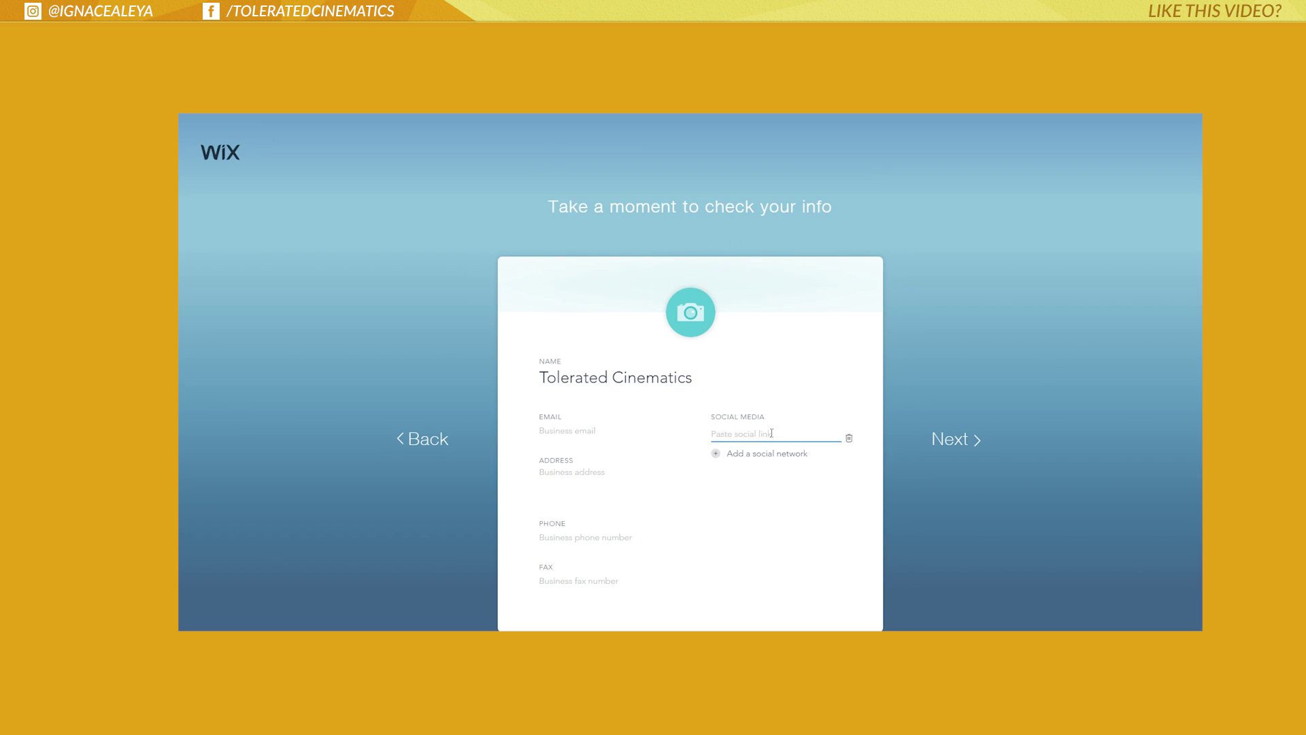
left_click(796, 455)
left_click(765, 434)
type("https://www.facebook.com/toleratedcinematics")
left_click(734, 455)
type("https://www.instagram.com/")
left_click(946, 442)
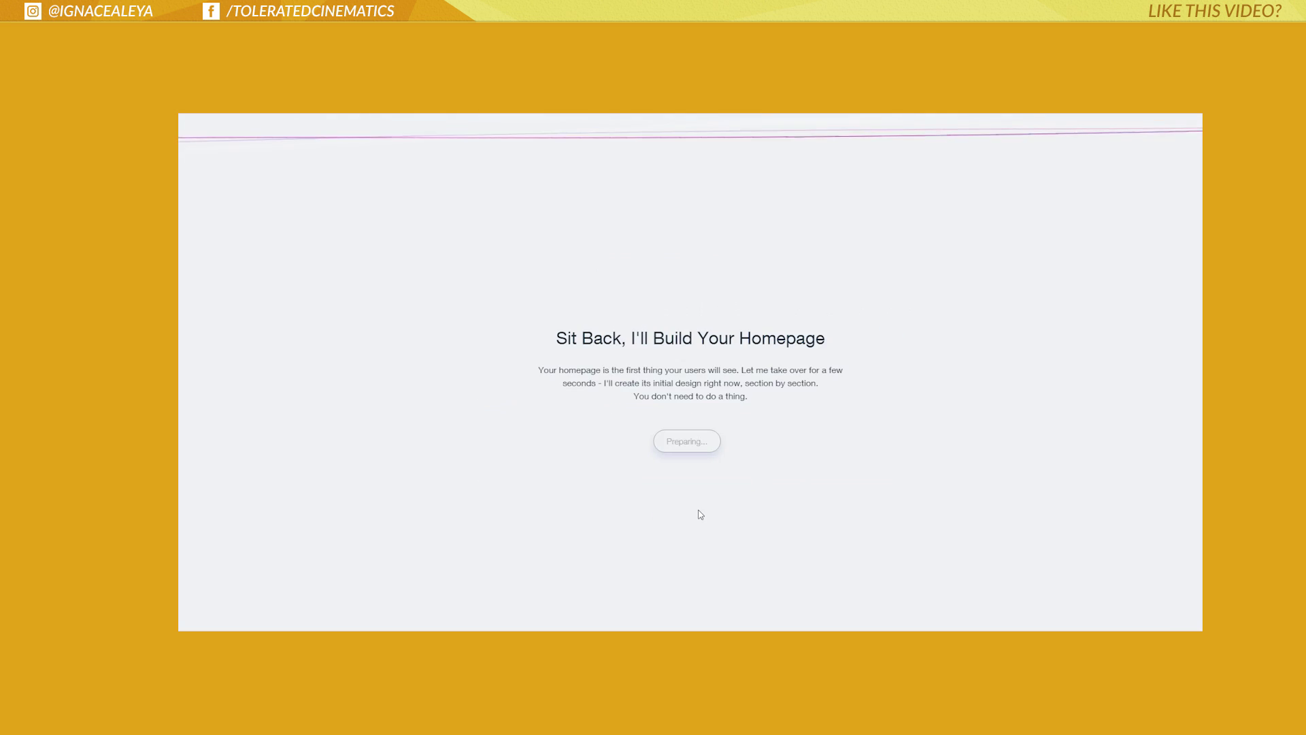
left_click(699, 444)
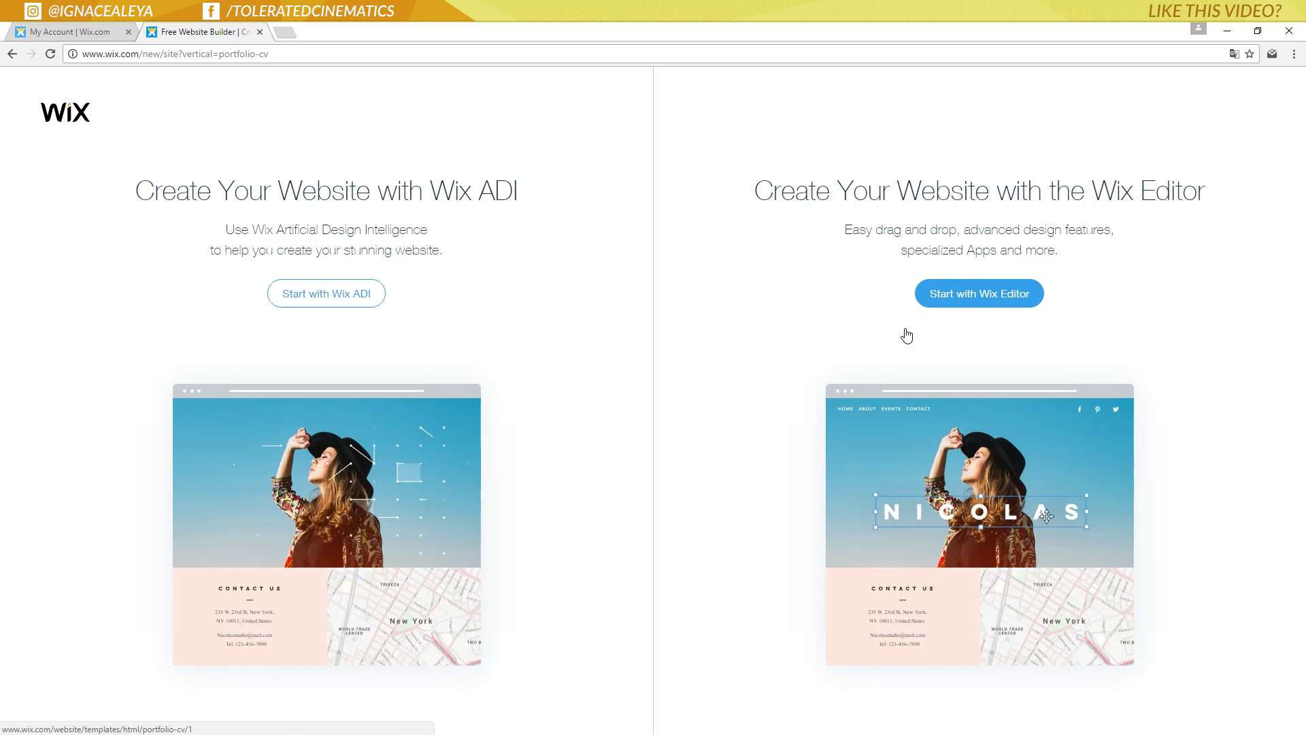
- Start with Wix Editor for creating the website and browse the Portfolio & CV templates
left_click(967, 298)
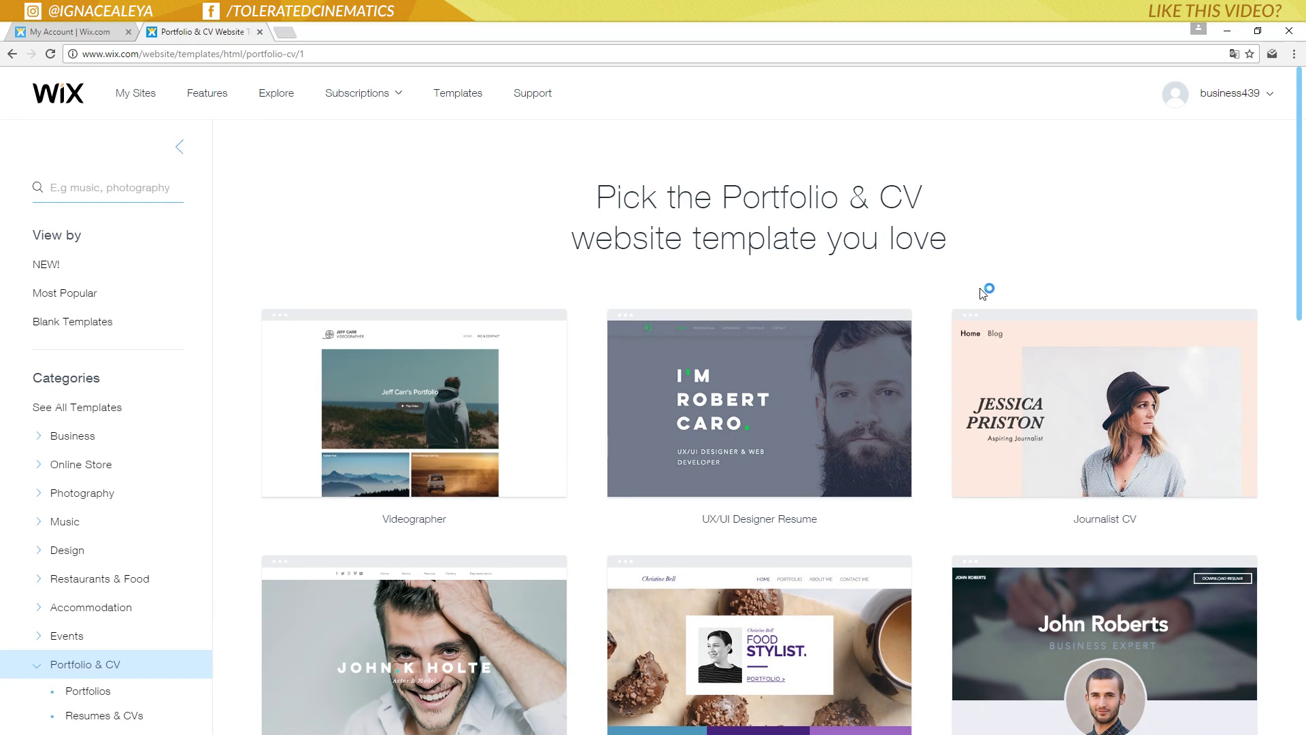
mouse_move(979, 344)
scroll(979, 344, "down", 6)
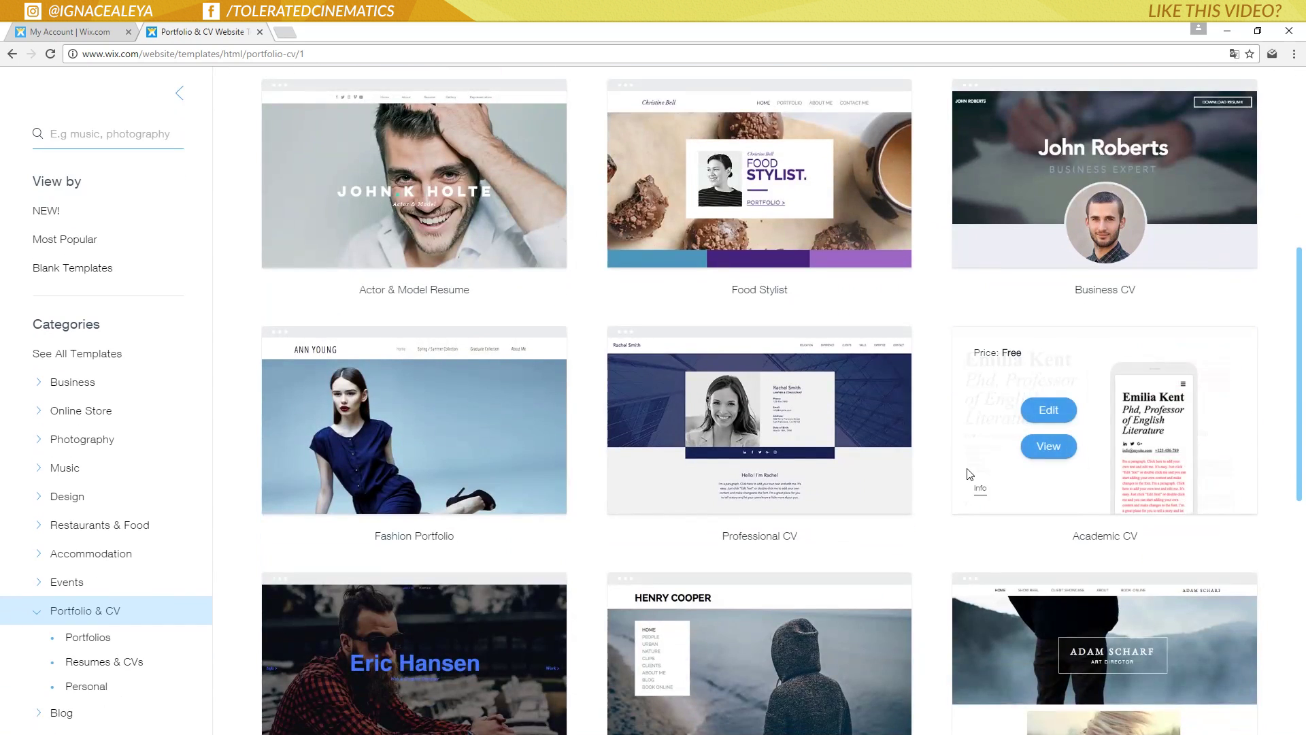
scroll(967, 348, "up", 6)
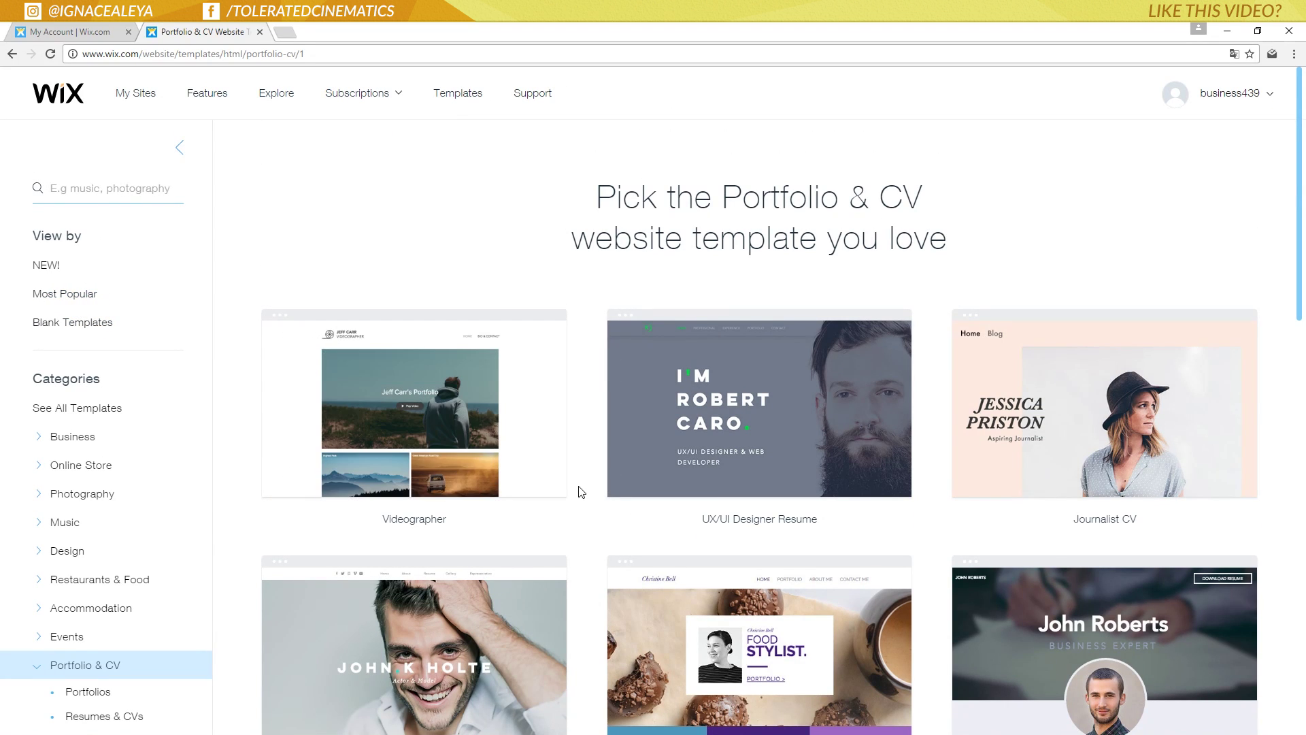
- Browse the Most Popular templates and open a preview of the Finance Consulting template
left_click(74, 300)
scroll(457, 417, "down", 6)
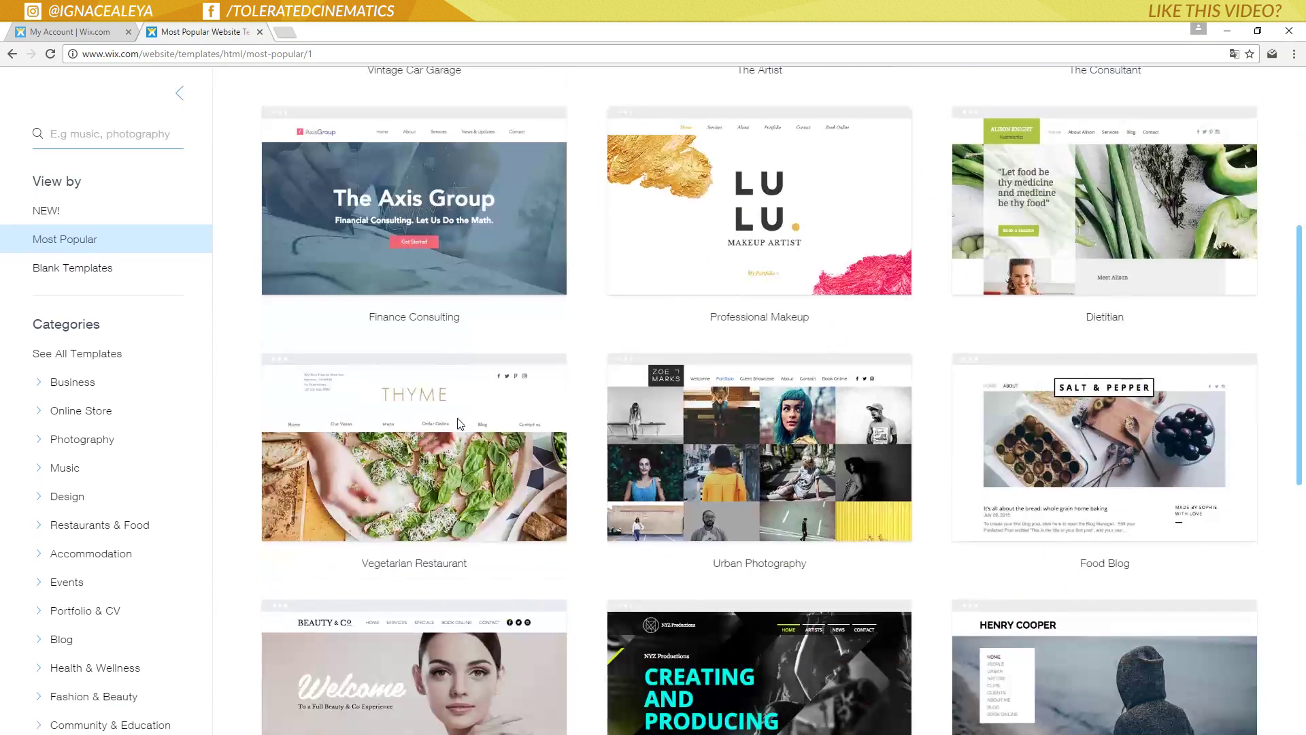
scroll(1061, 422, "down", 5)
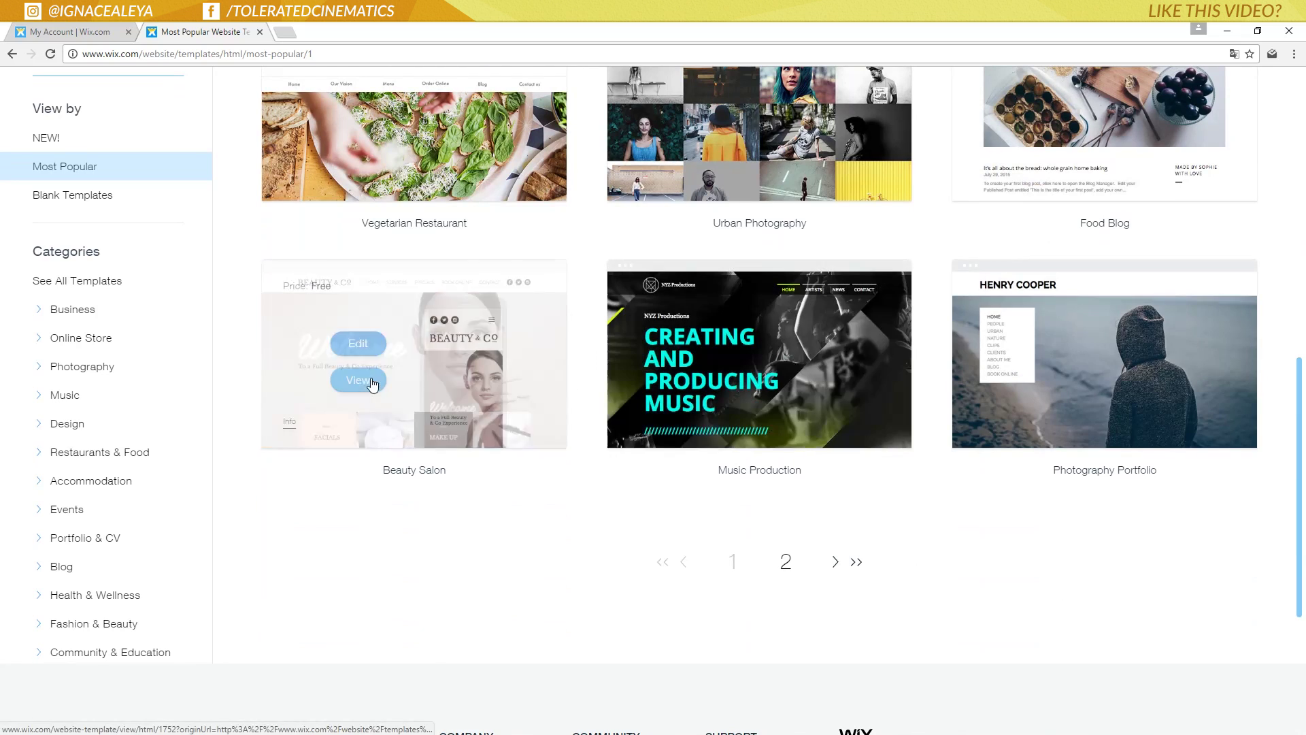
scroll(371, 385, "up", 5)
scroll(373, 383, "up", 3)
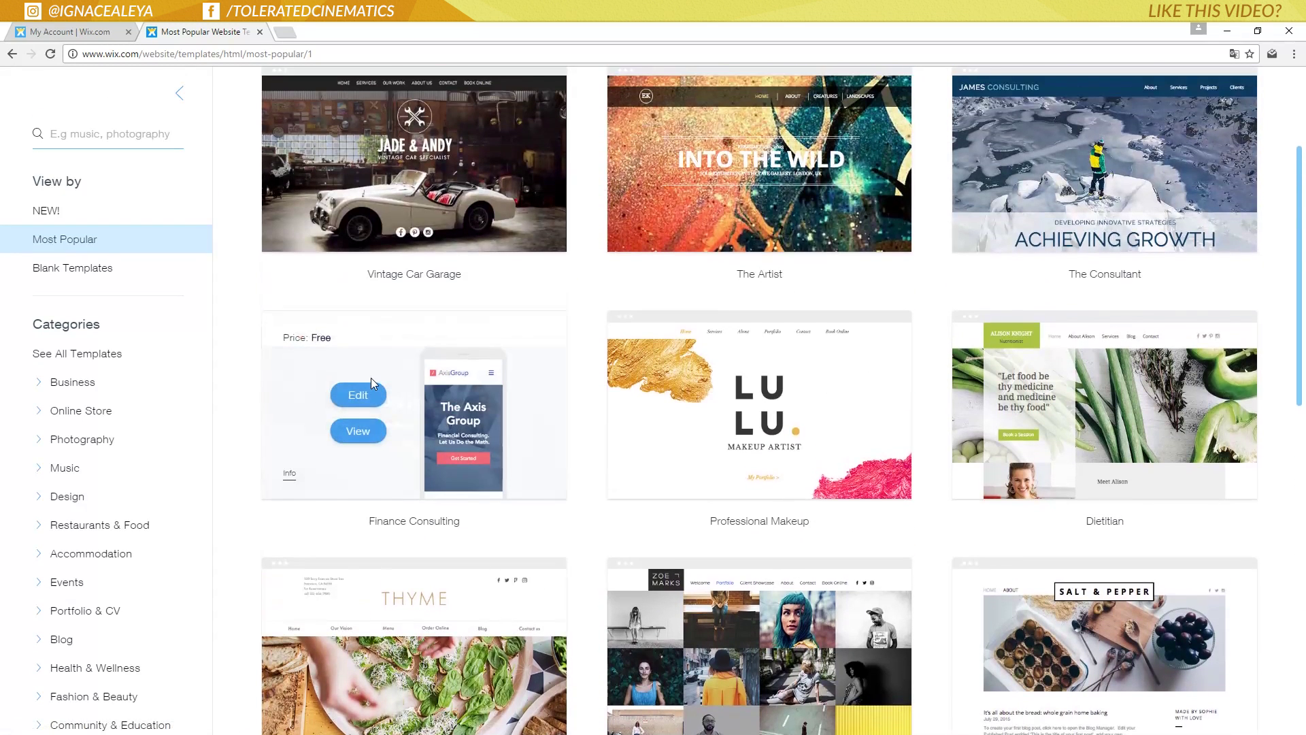
left_click(362, 432)
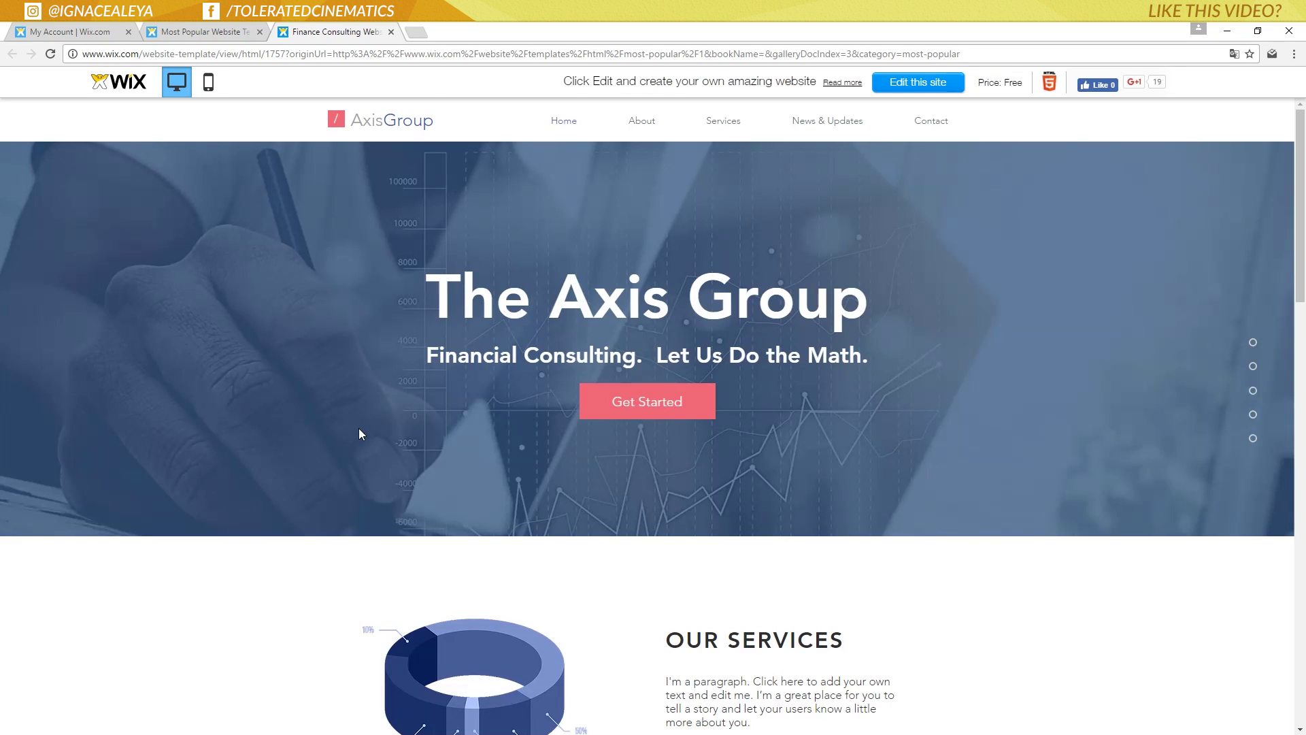
- Examine the layout of the Finance Consulting template's home page from the header down to the footer
scroll(368, 432, "down", 20)
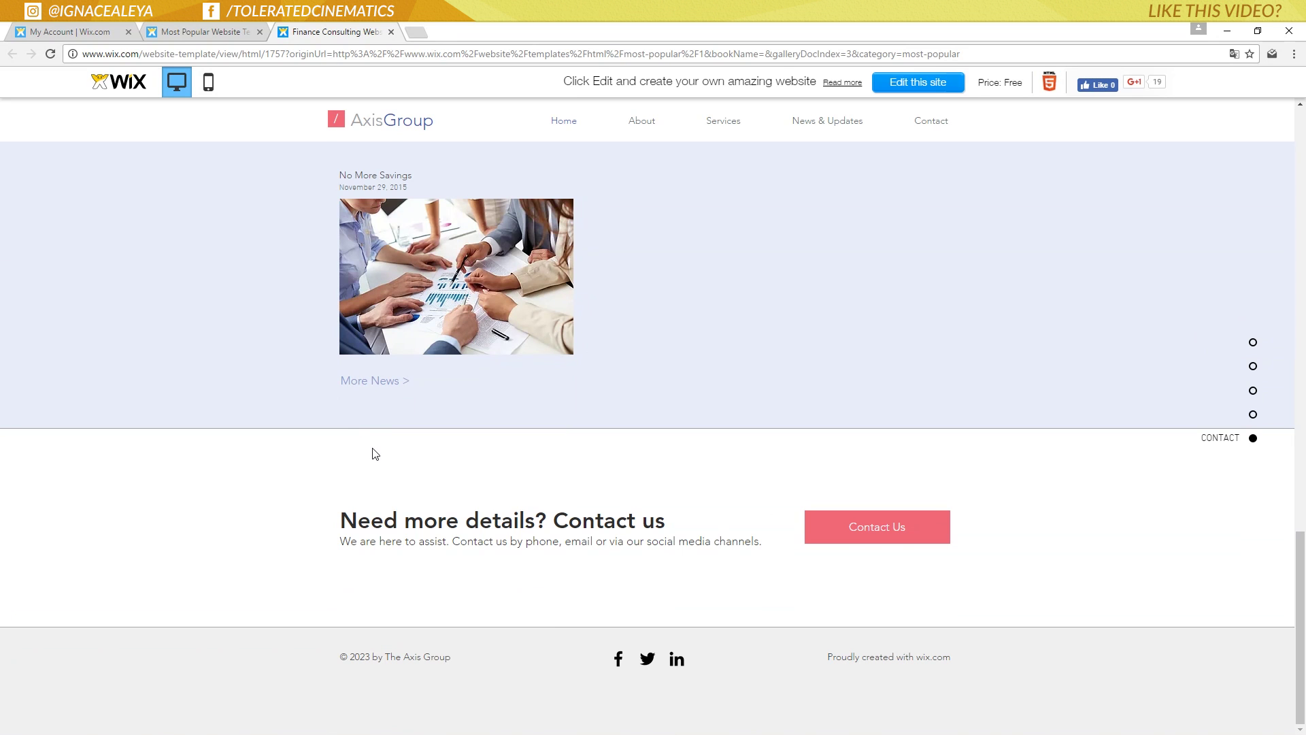
right_click(373, 454)
left_click(286, 341)
scroll(285, 341, "up", 10)
scroll(287, 390, "up", 10)
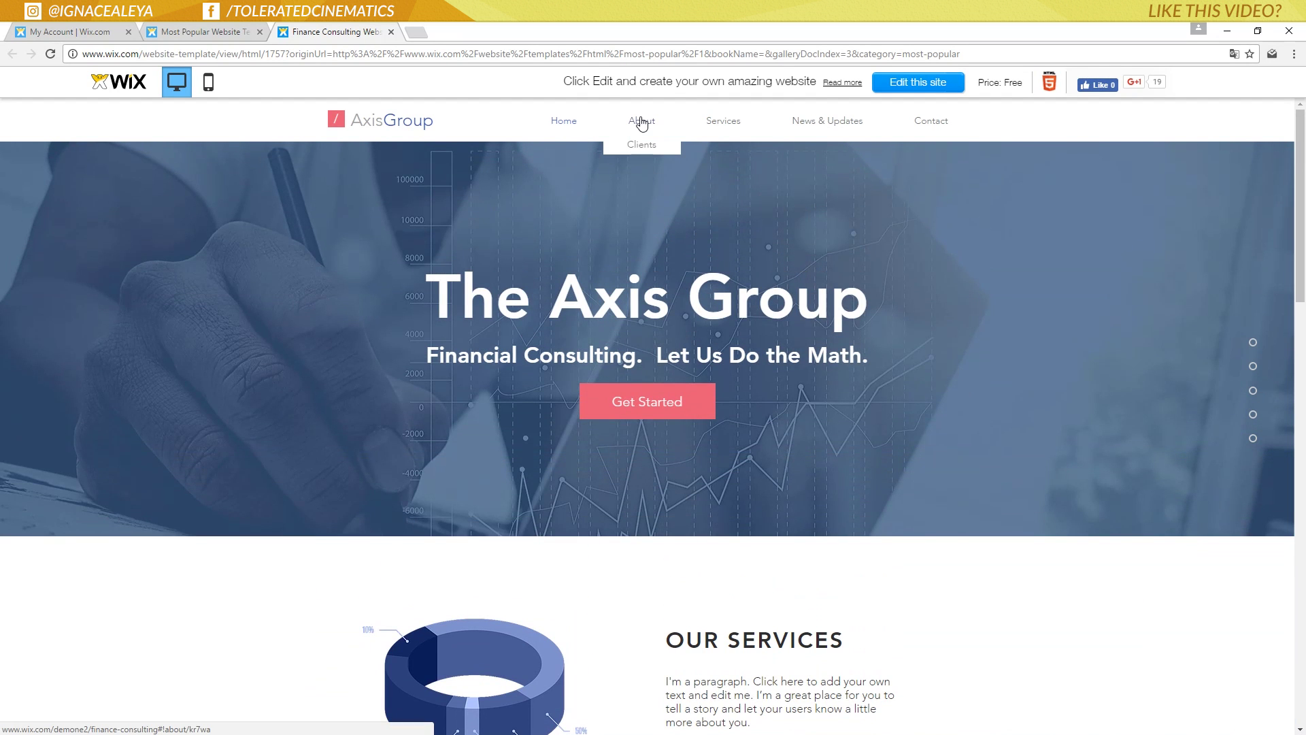
- View the template's About, Services, News & Updates and Contact pages in the preview
left_click(642, 122)
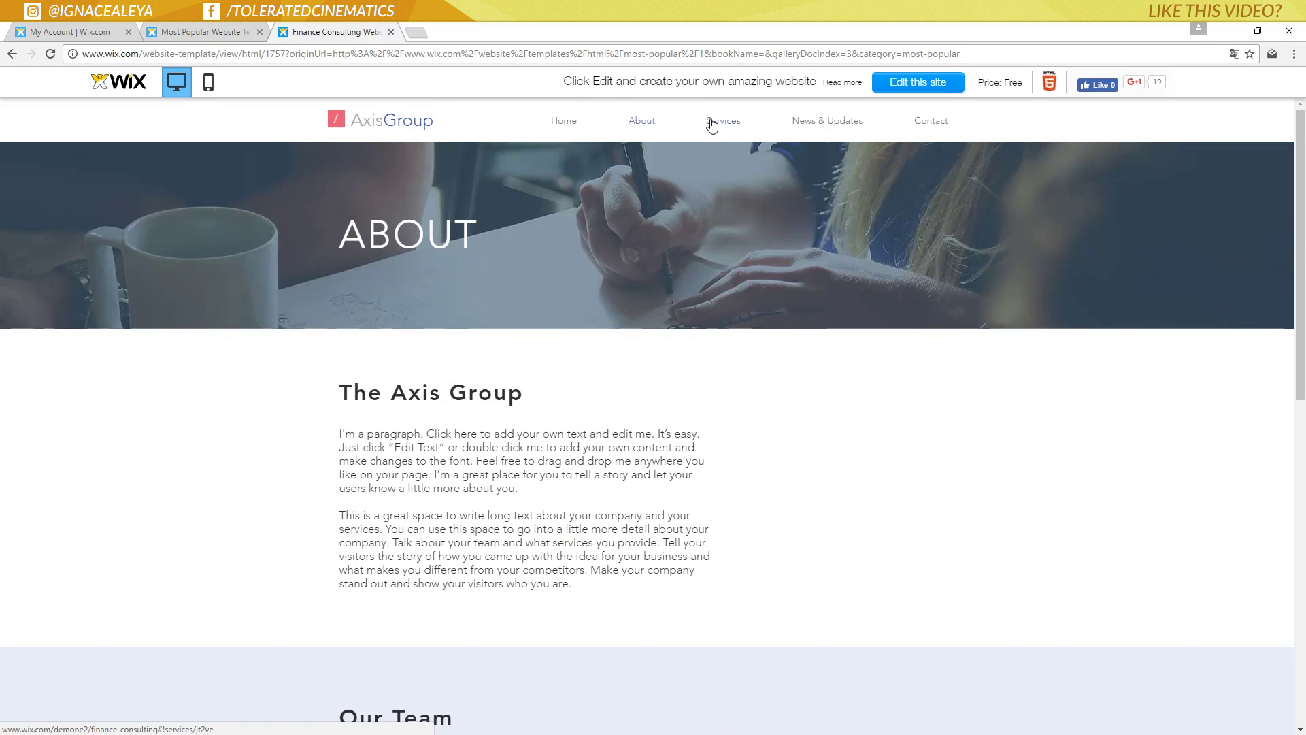
left_click(711, 125)
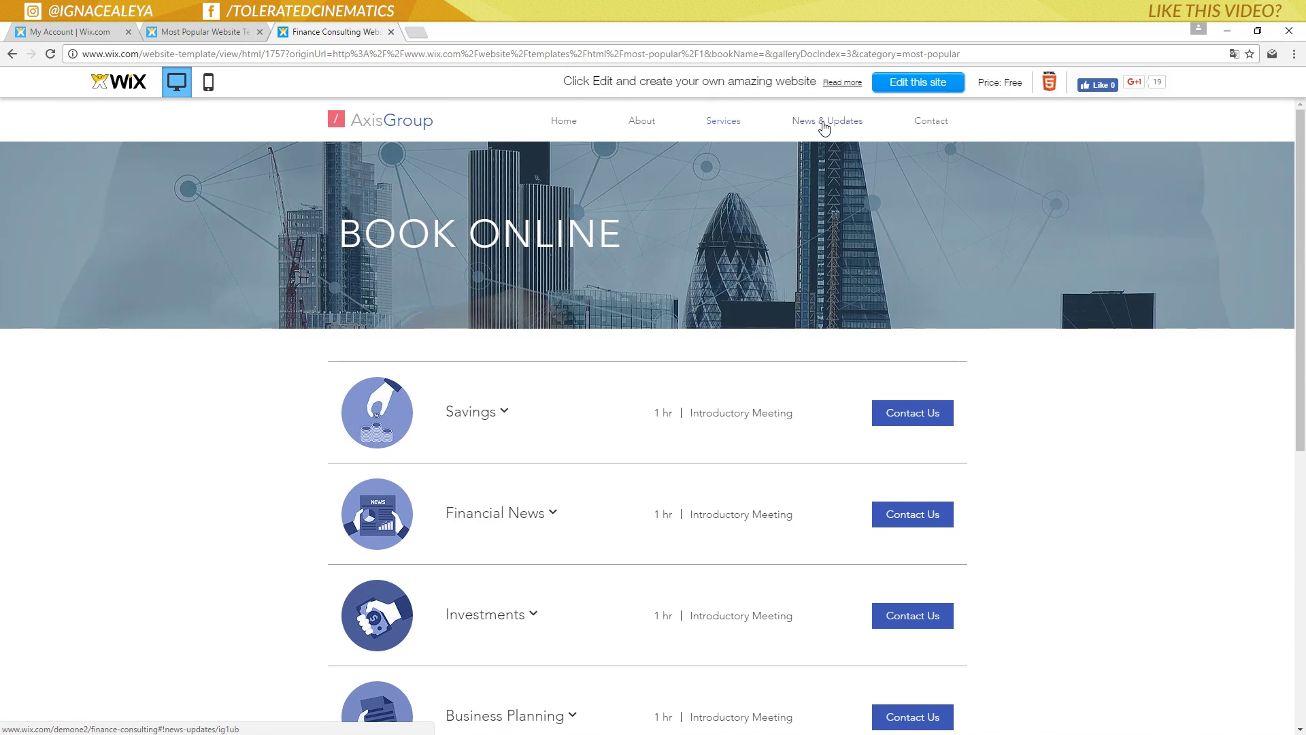
left_click(824, 128)
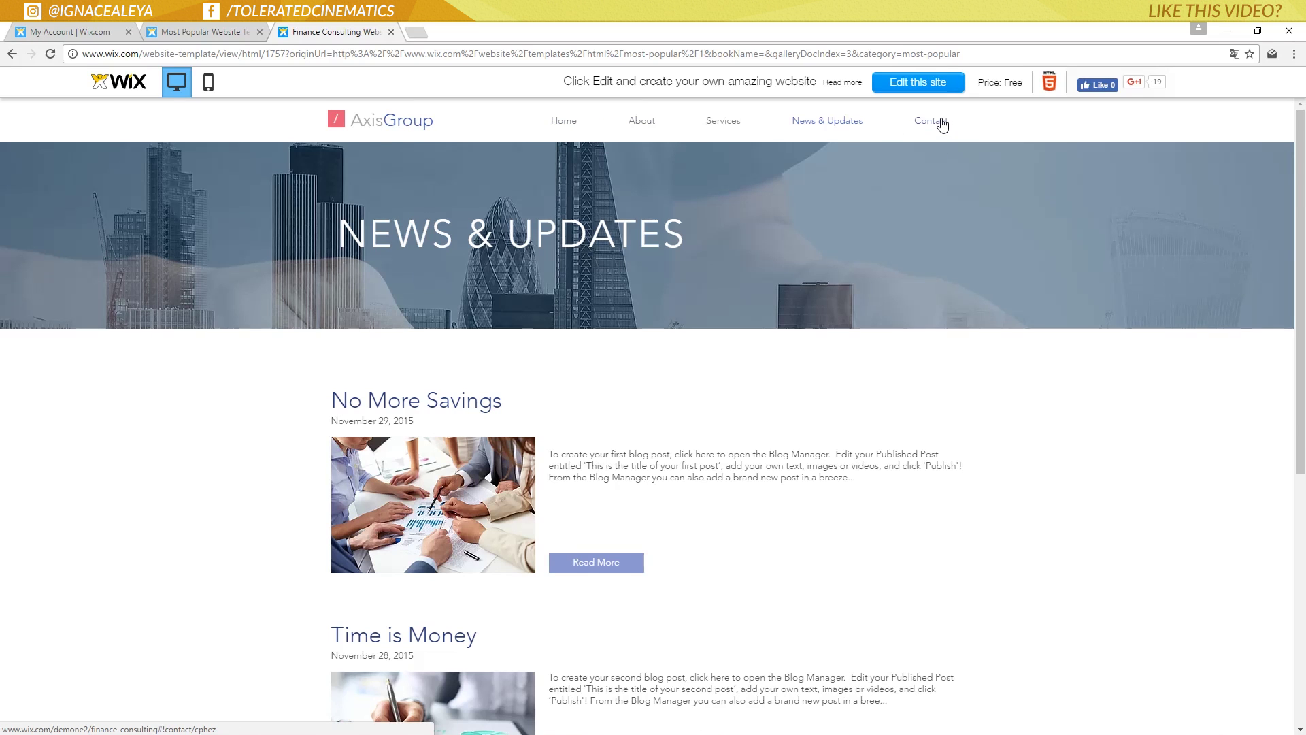
scroll(863, 365, "down", 6)
scroll(937, 198, "up", 5)
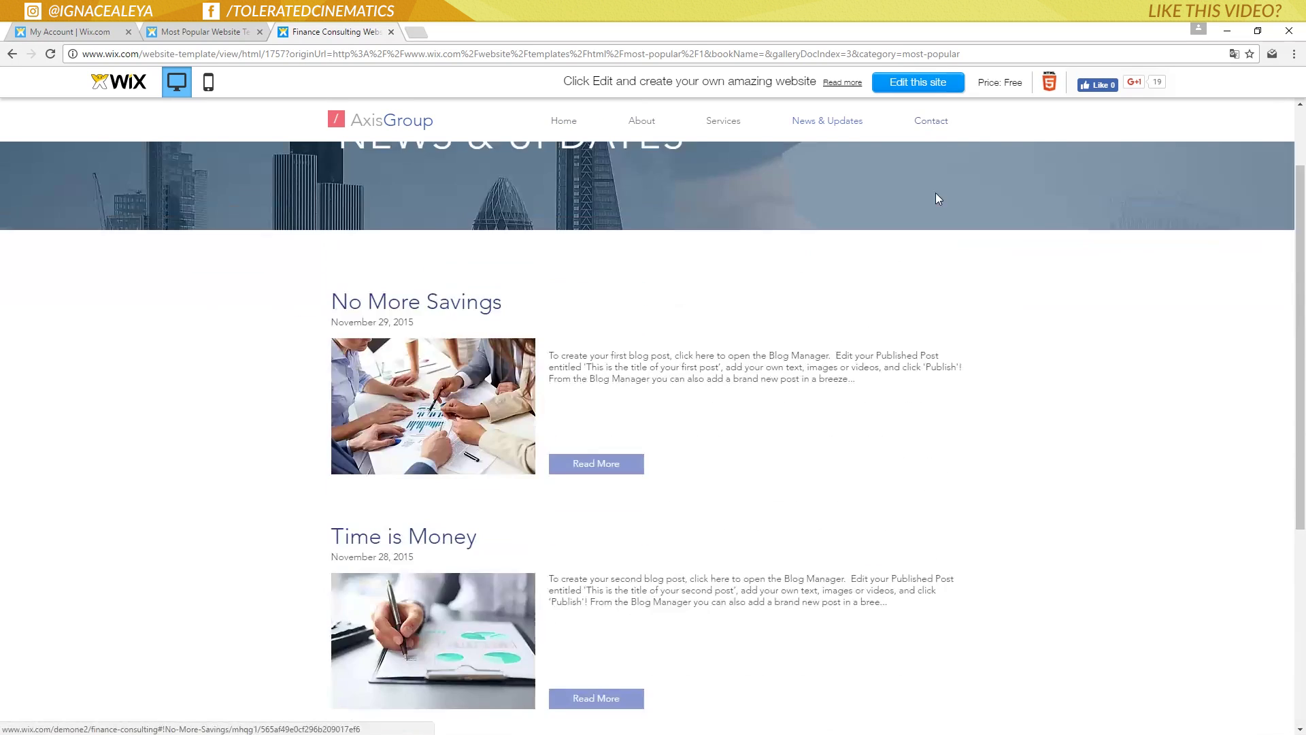
left_click(938, 125)
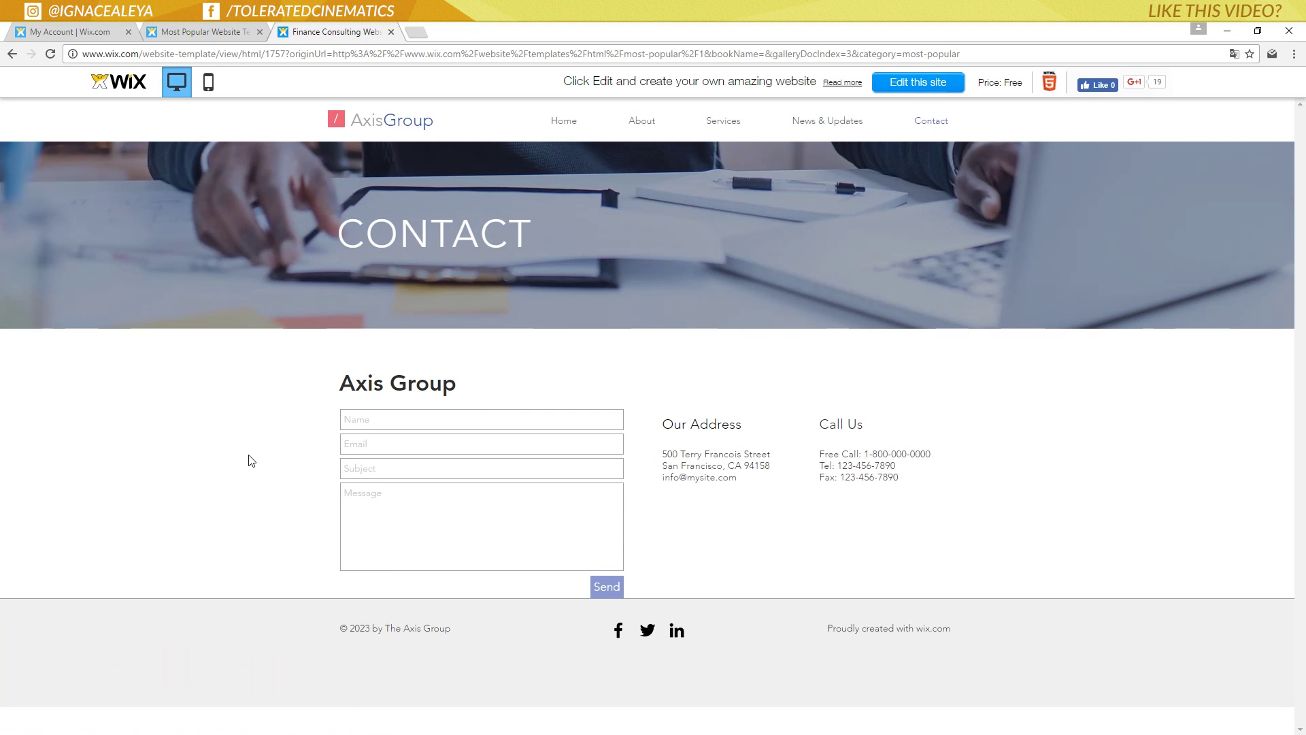
- Switch the template preview to the mobile view and look through its home page
left_click(208, 84)
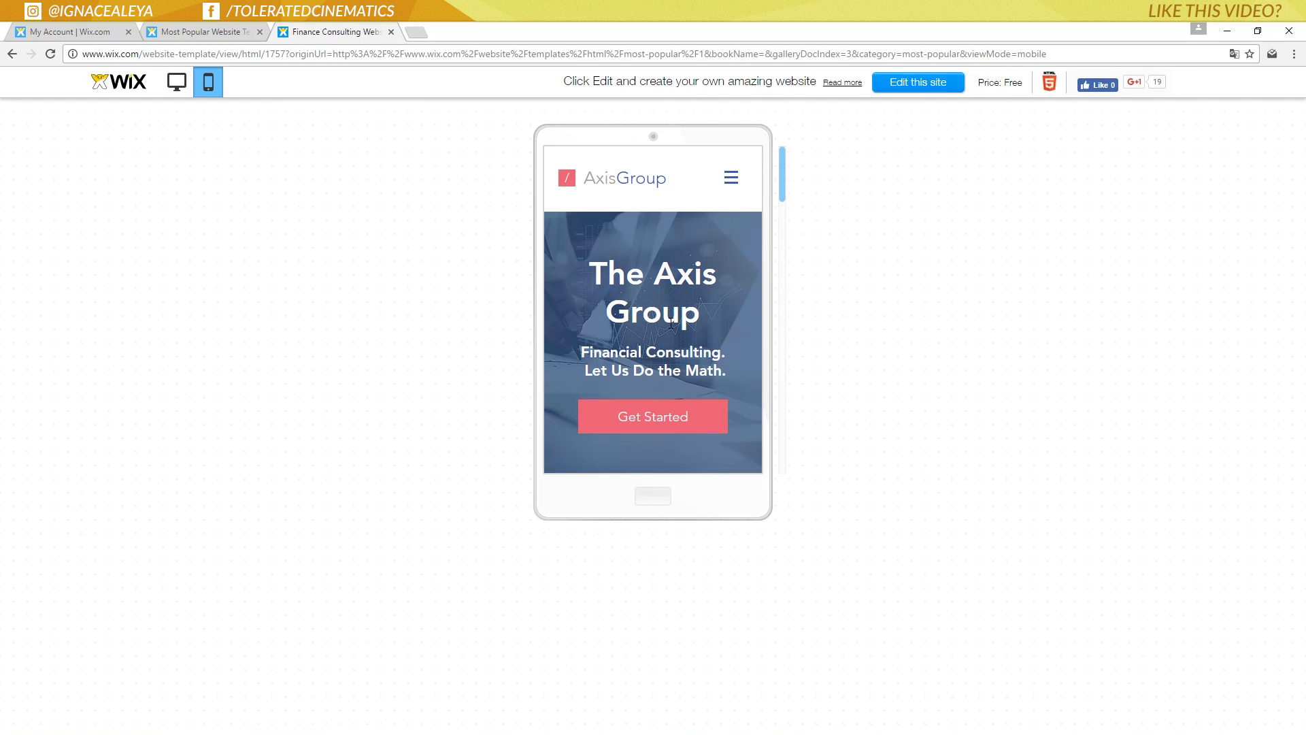
scroll(671, 323, "down", 5)
scroll(671, 323, "down", 5)
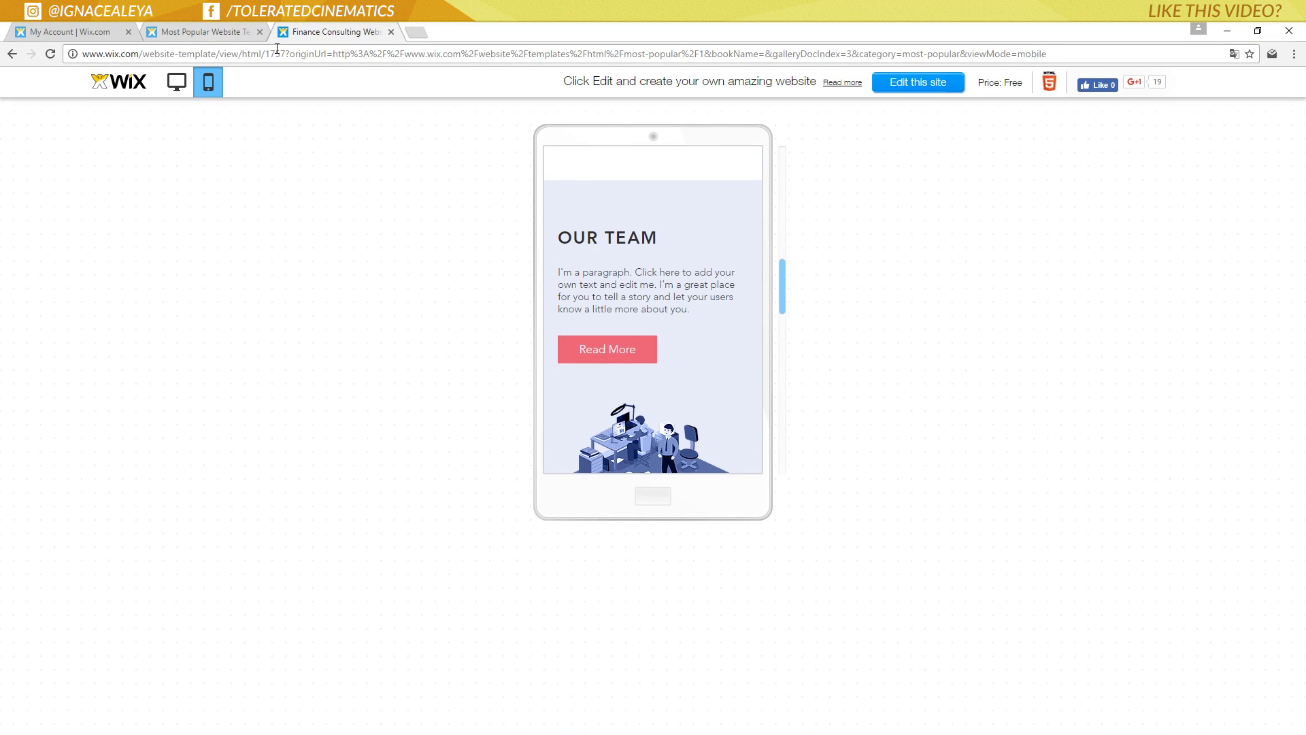
- Close the template preview and open the Finance Consulting template for editing
left_click(391, 32)
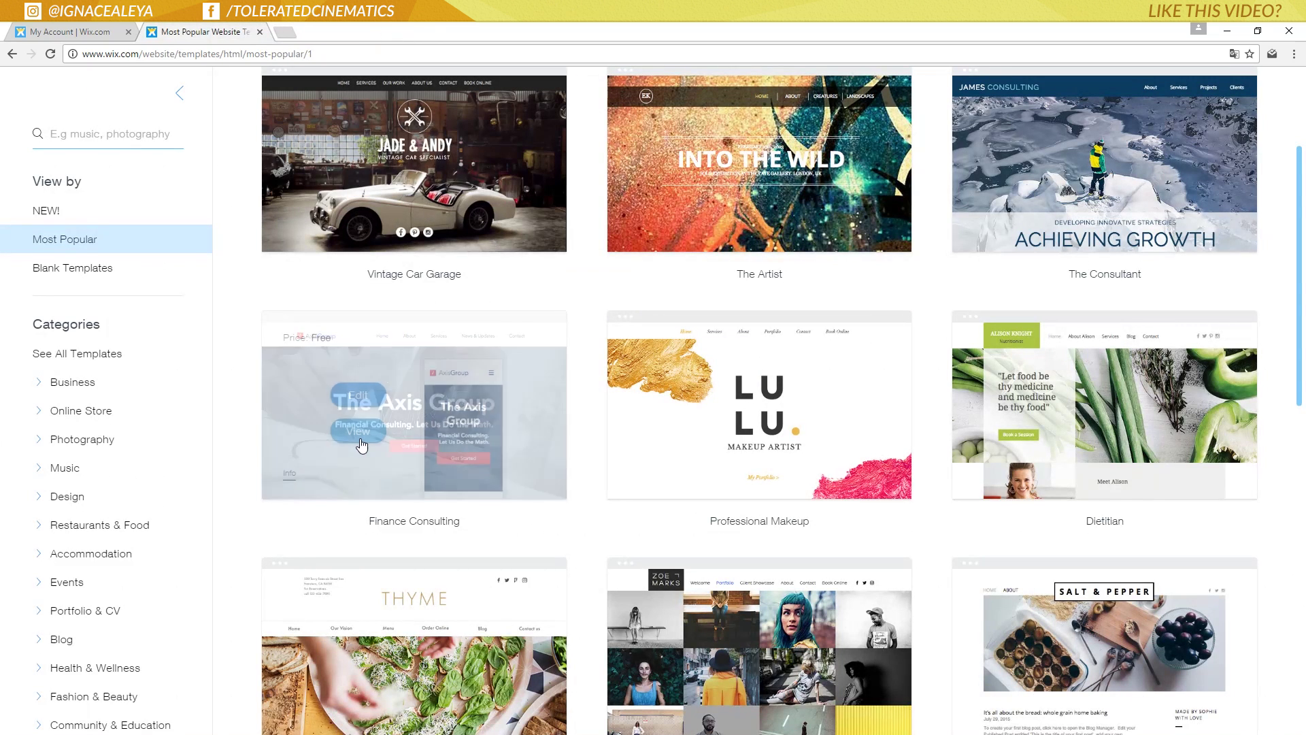
left_click(349, 397)
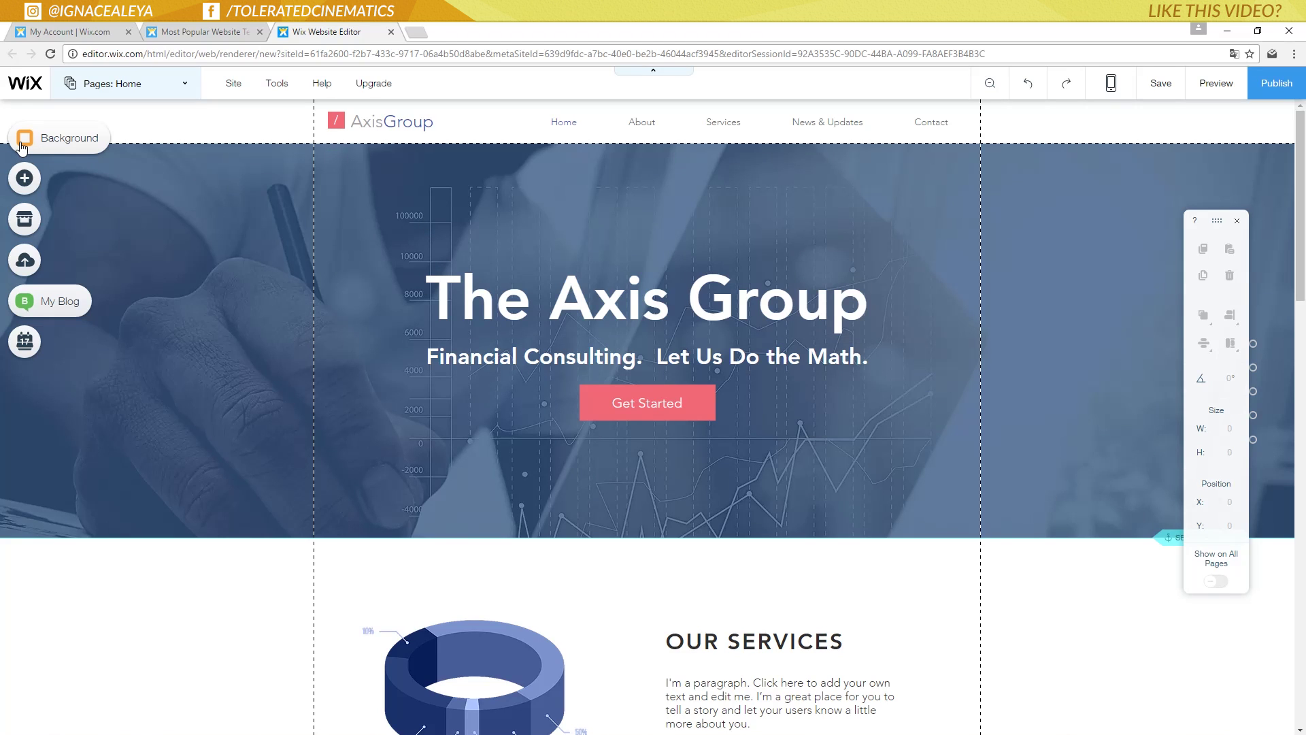
- Look over the elements that can be added to the page and dismiss the tip about hiding the controls
left_click(25, 181)
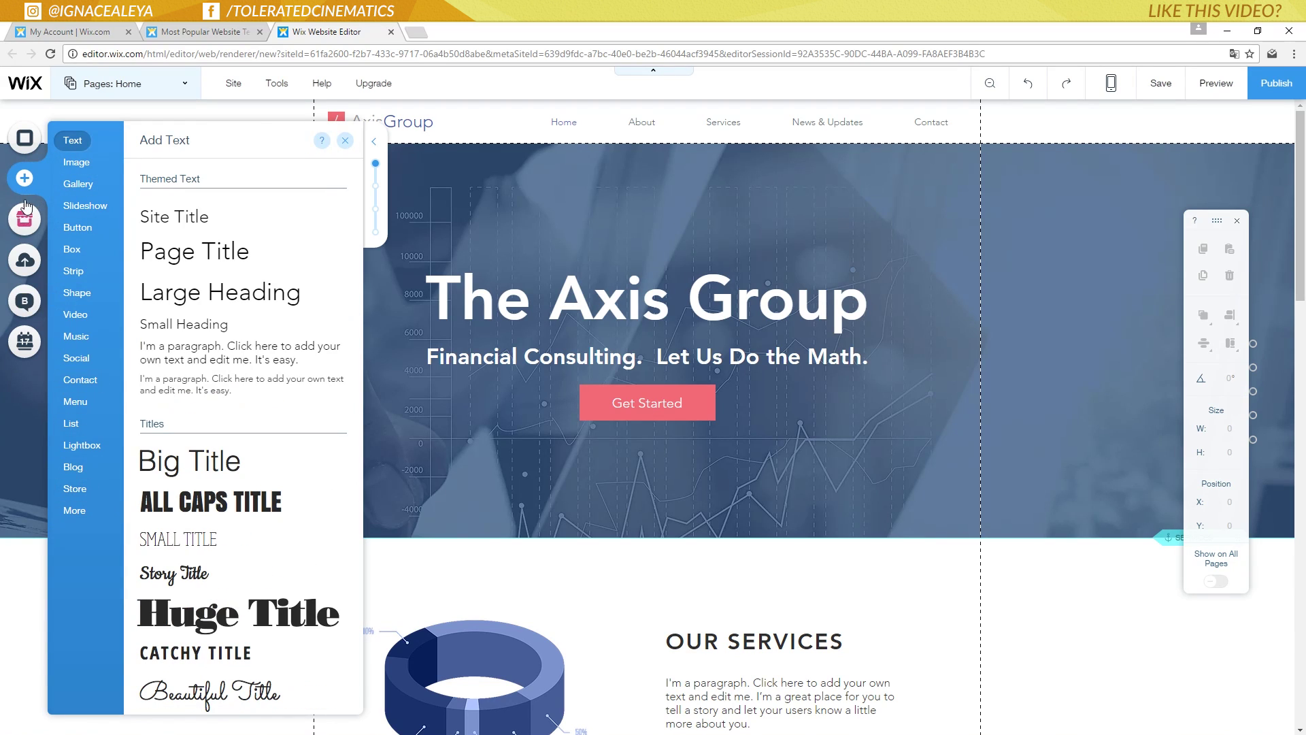
left_click(345, 140)
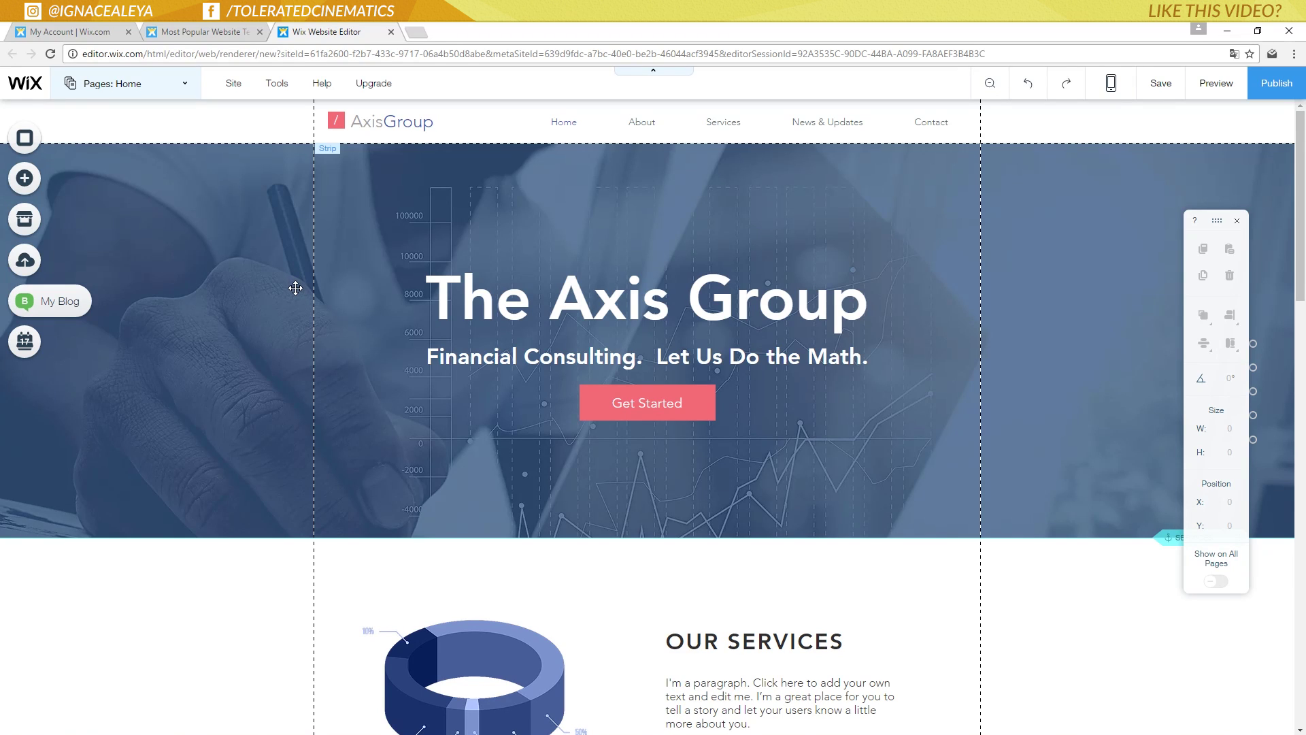
left_click(1197, 223)
left_click(823, 230)
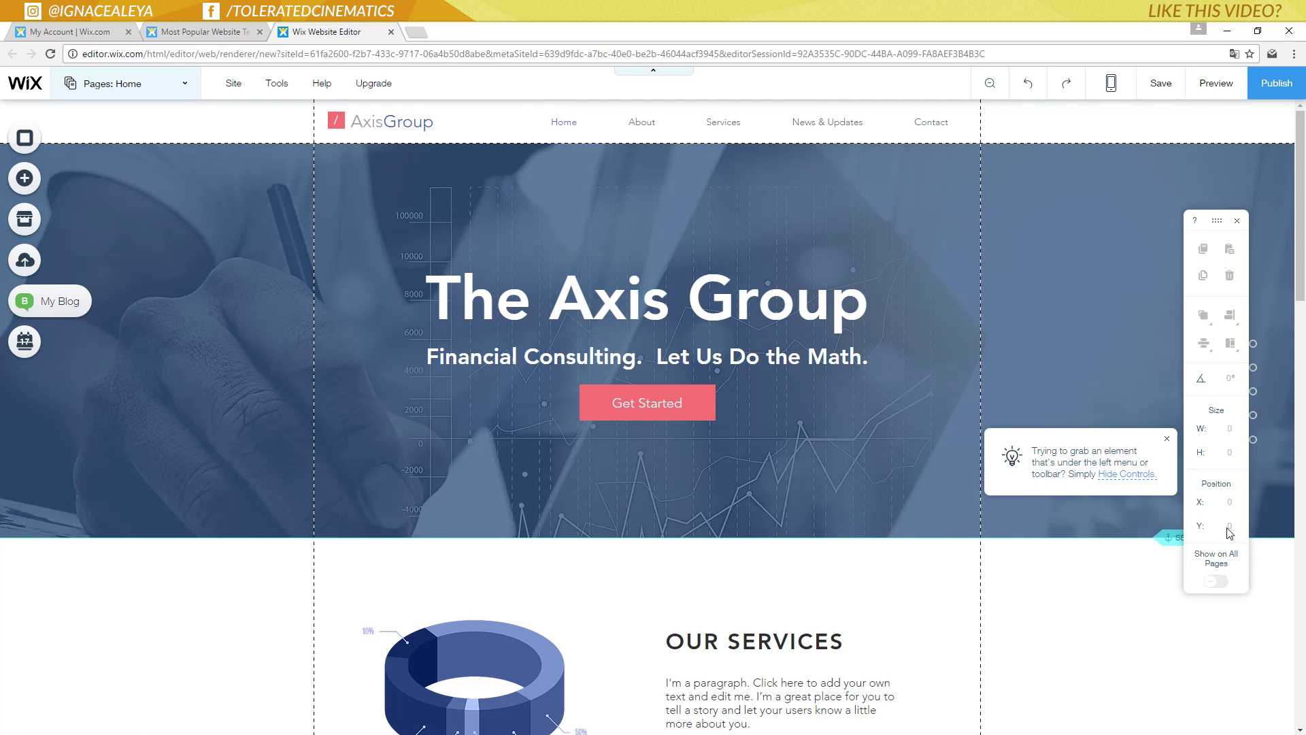
left_click(1166, 439)
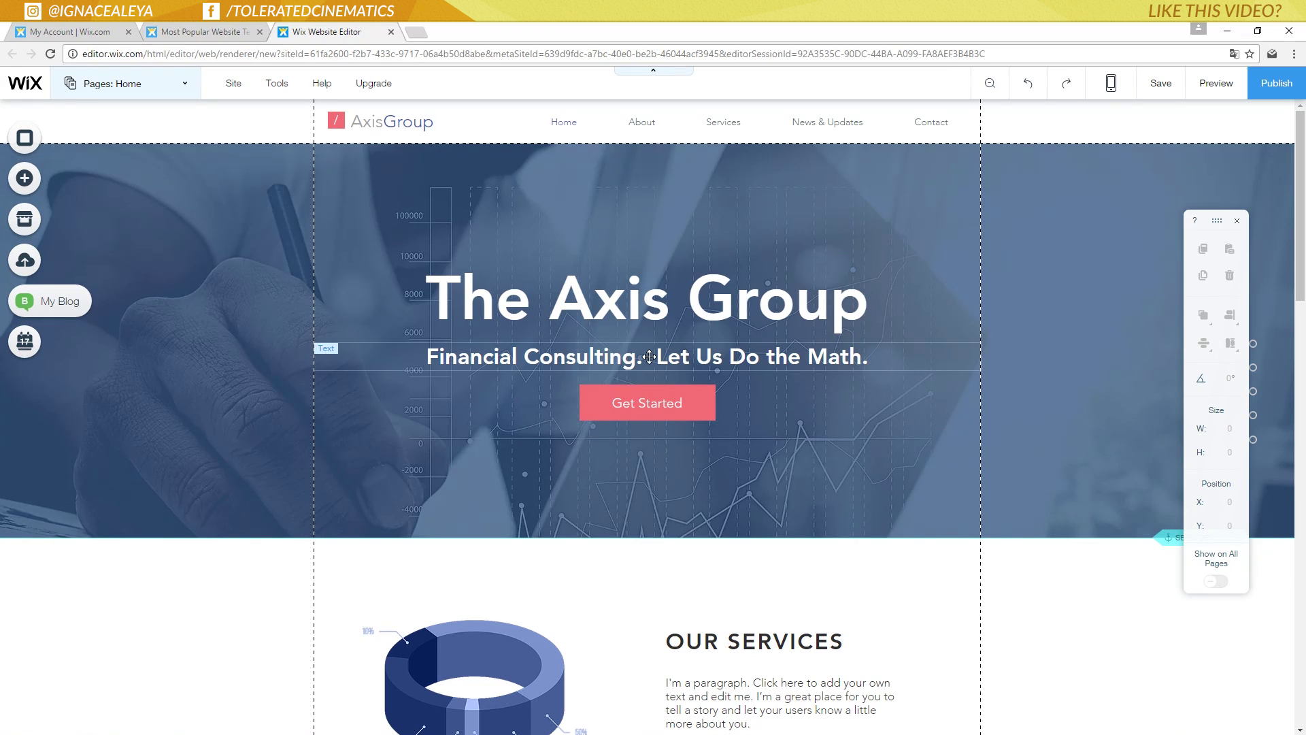
- Replace the site title in the page header with "Tolerated Cinematics"
left_click(639, 310)
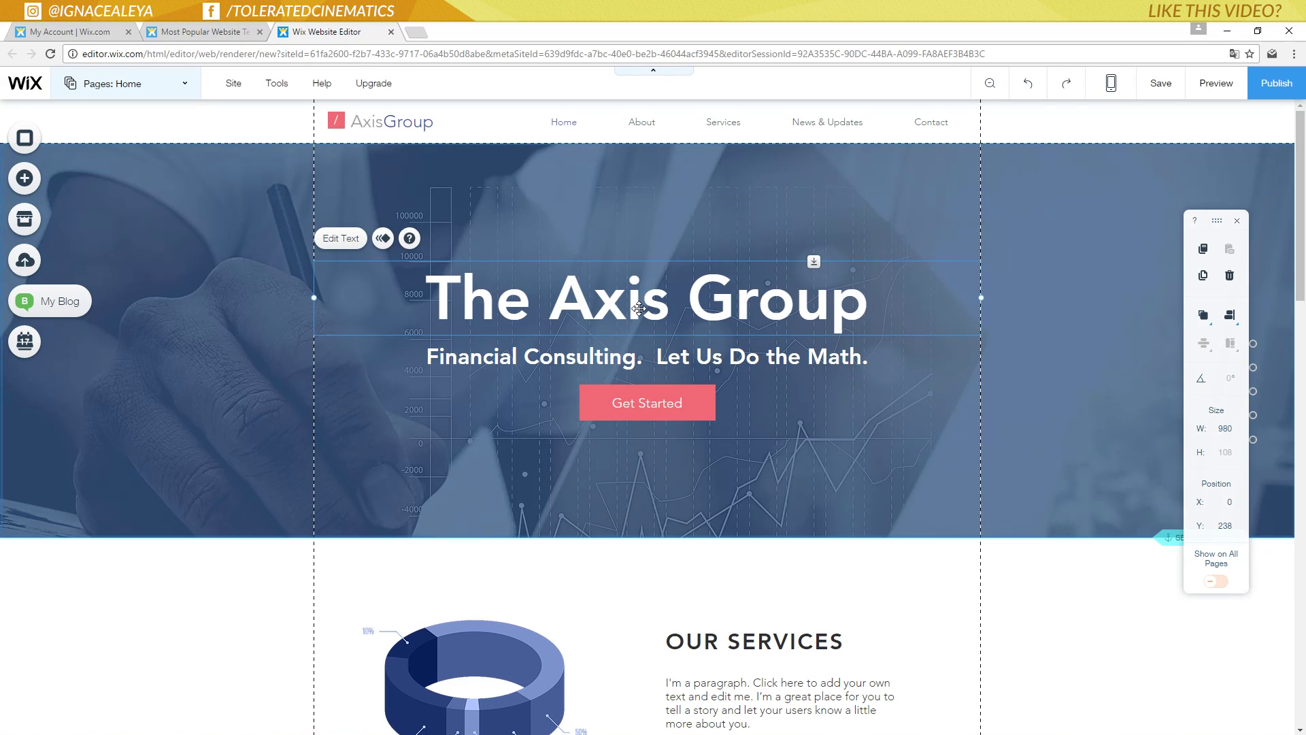
left_click(398, 128)
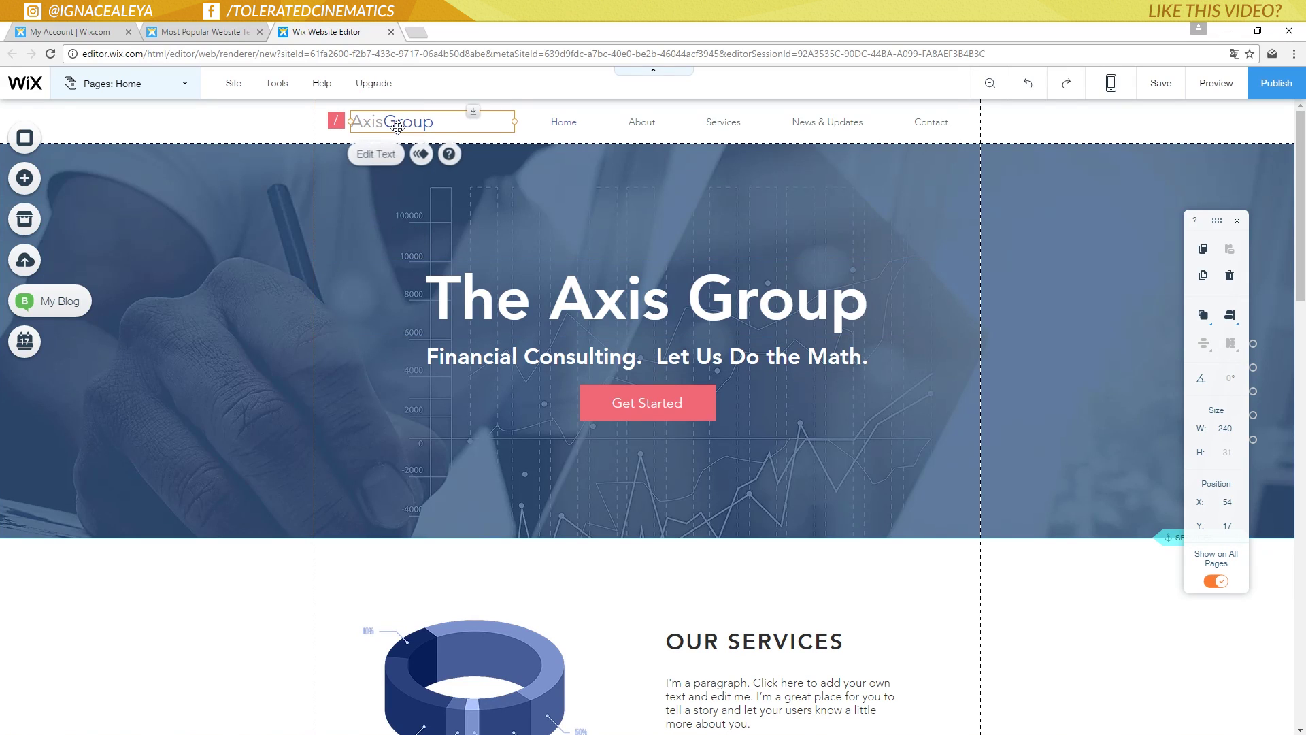
left_click(373, 157)
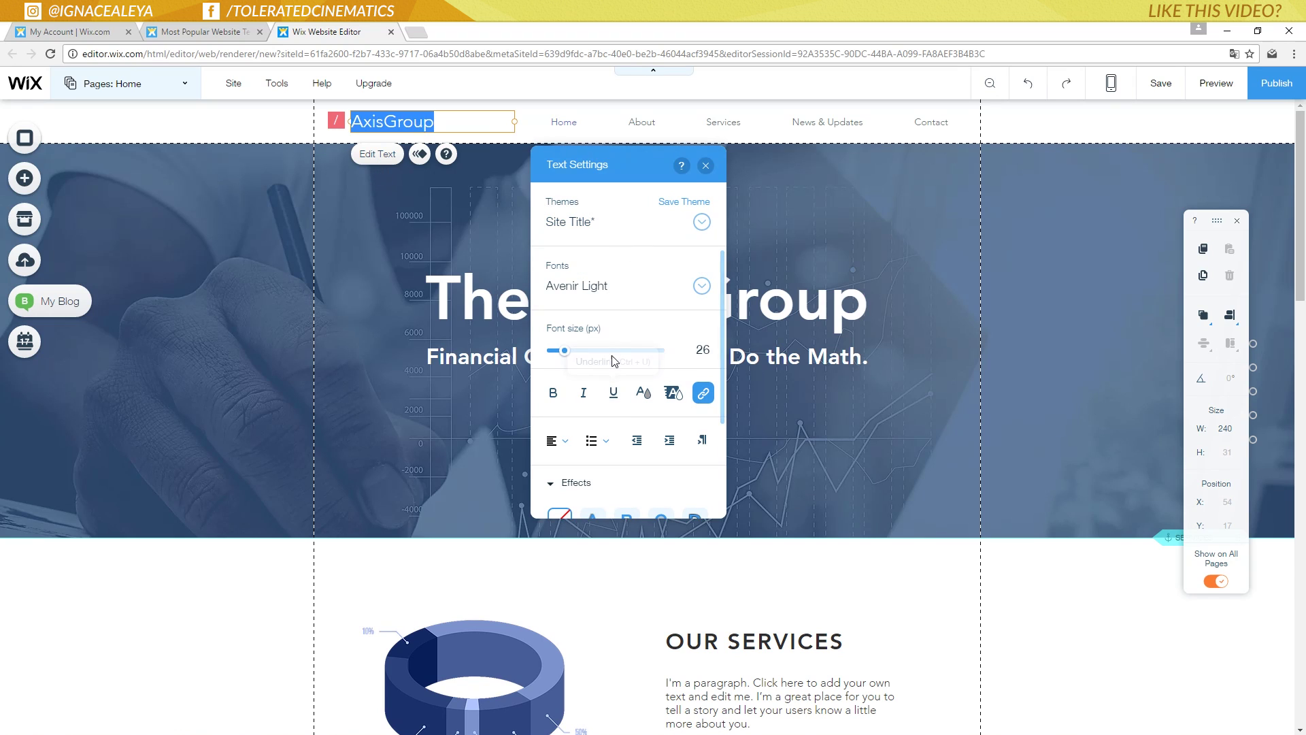
type("Tolerated Cinematics")
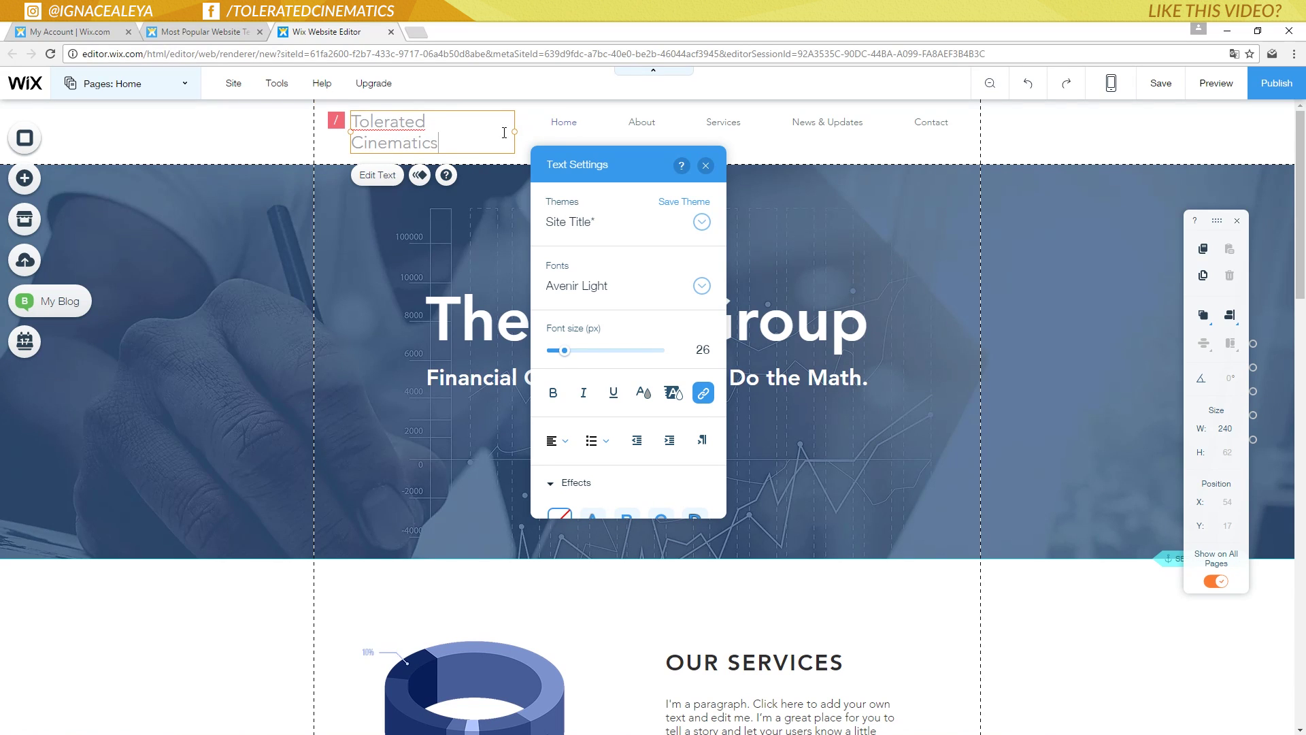
- Widen the site title's text box to 287 px and move it lower in the header to X 39, Y 32
left_click_drag(515, 132, 539, 132)
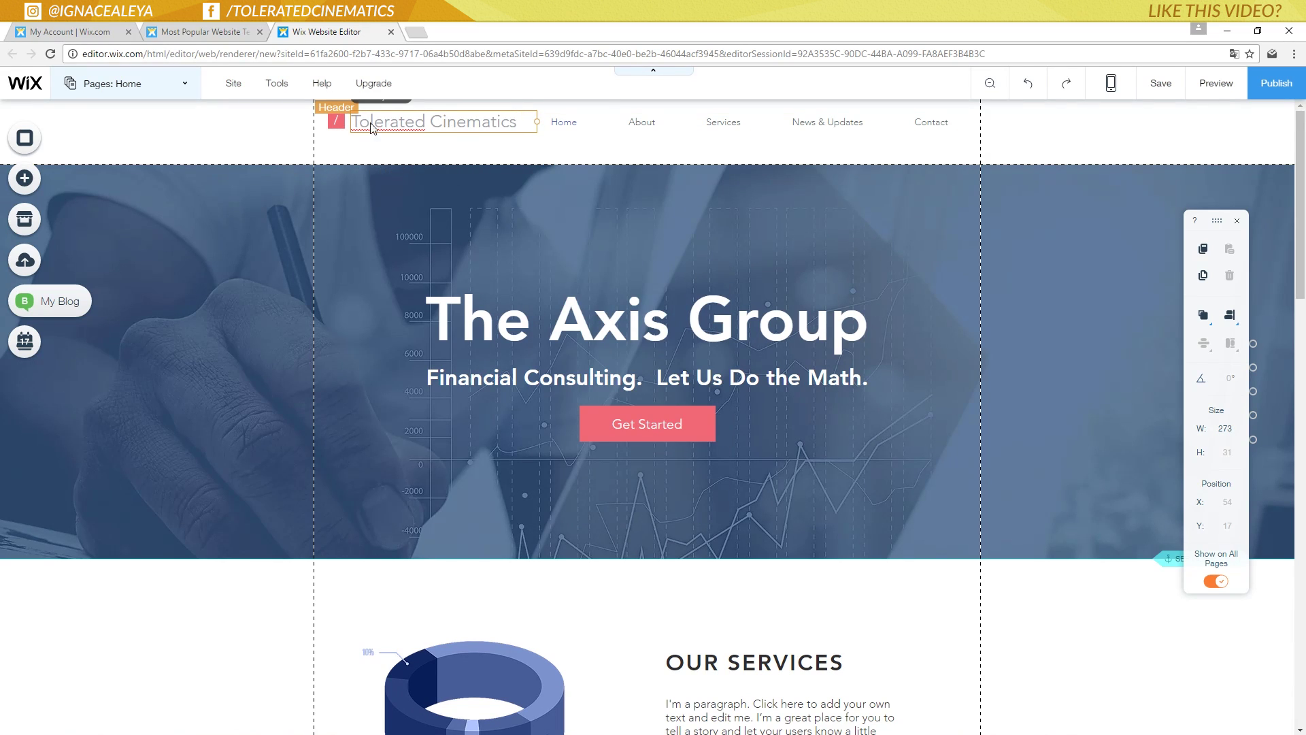
mouse_move(351, 123)
left_mouse_down()
mouse_move(322, 123)
mouse_move(341, 122)
left_mouse_up()
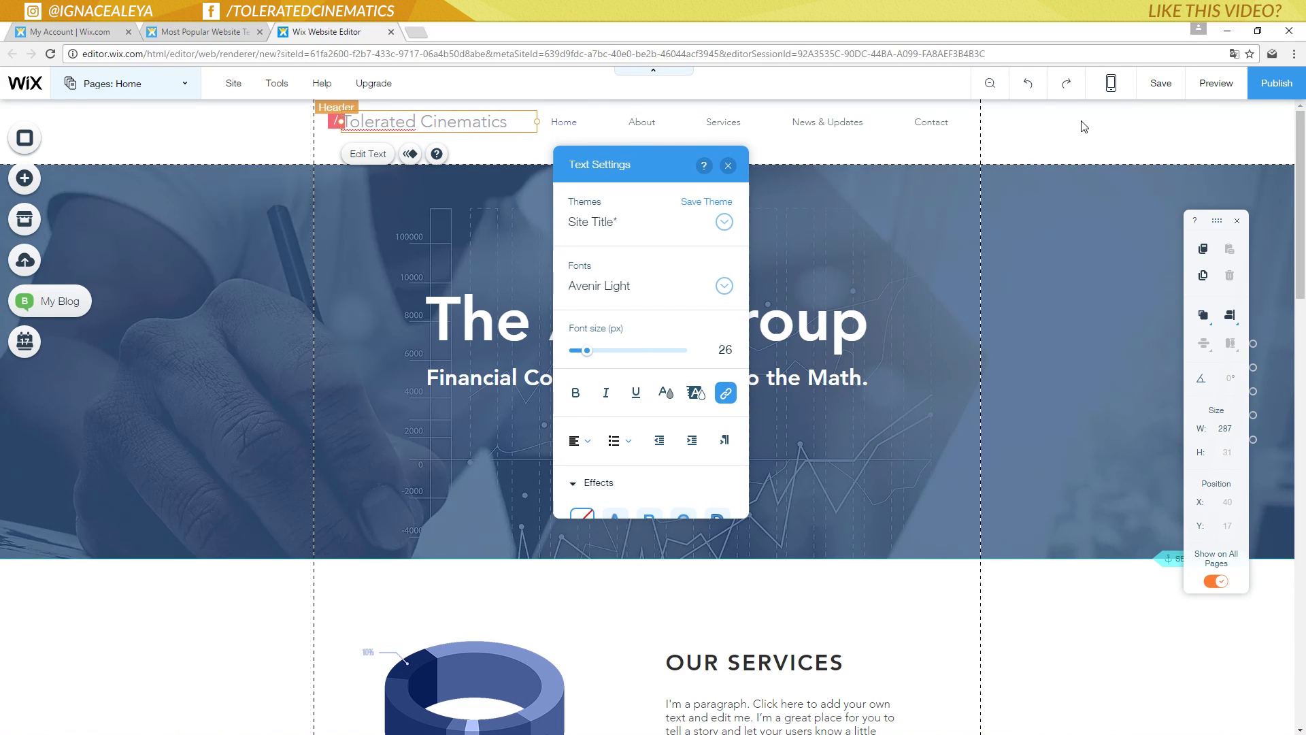
left_click(727, 166)
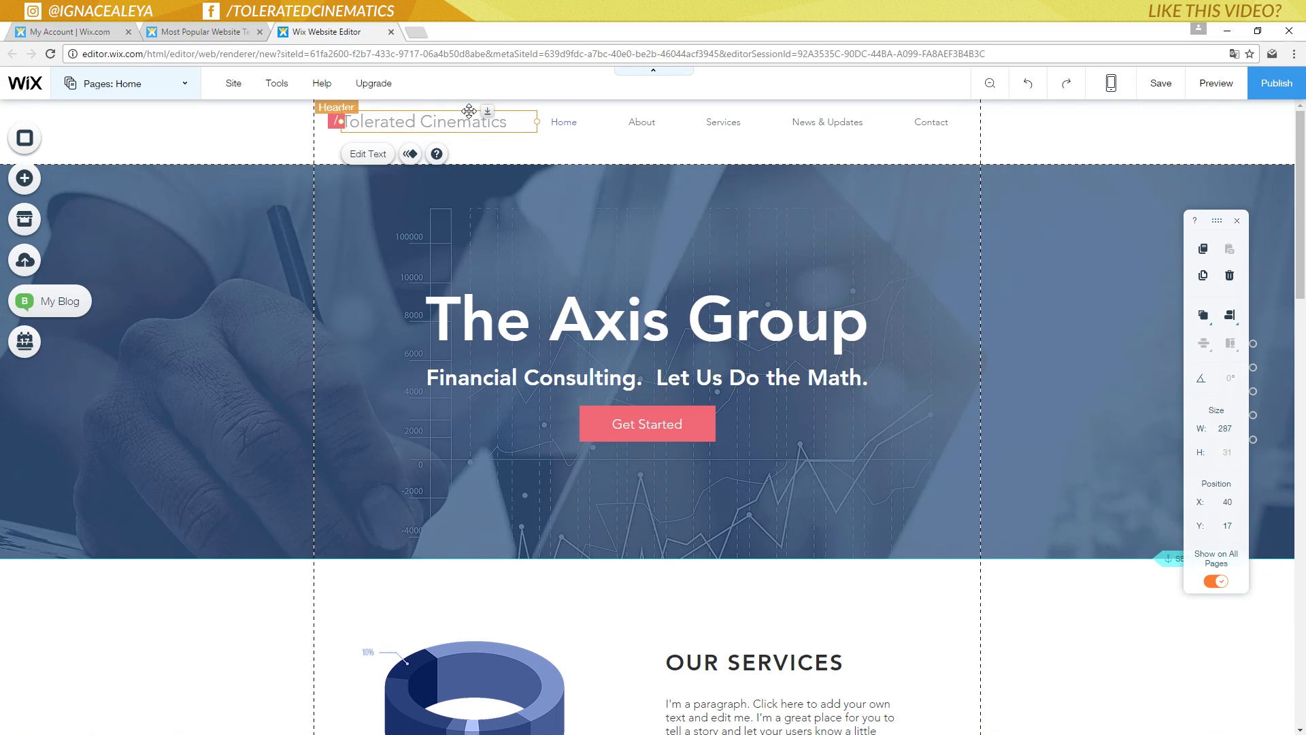
left_click_drag(469, 112, 473, 127)
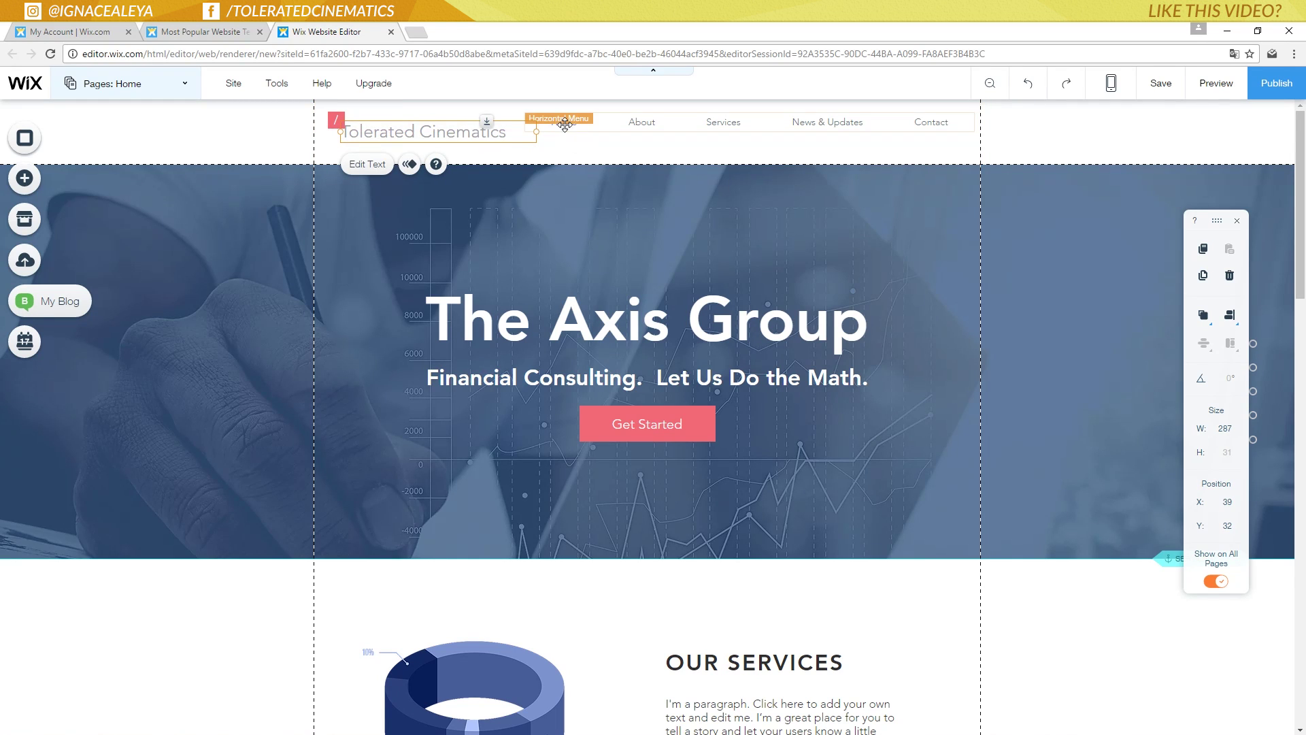
- Move the horizontal menu in the header to X 320, Y 34, level with the site title
left_click(725, 123)
left_click_drag(725, 123, 727, 138)
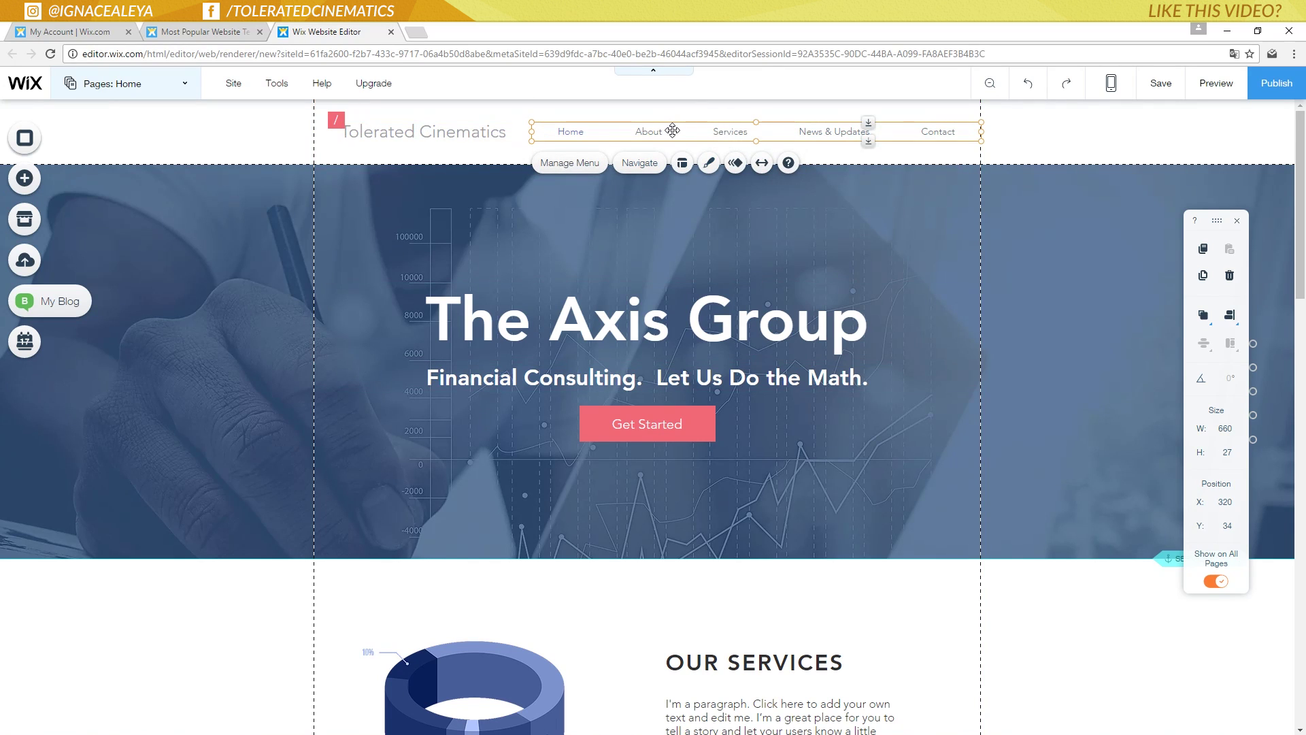
- Try nesting the Contact page under News & Updates in the site menu, then return it to the top level and reopen Home
left_click(570, 165)
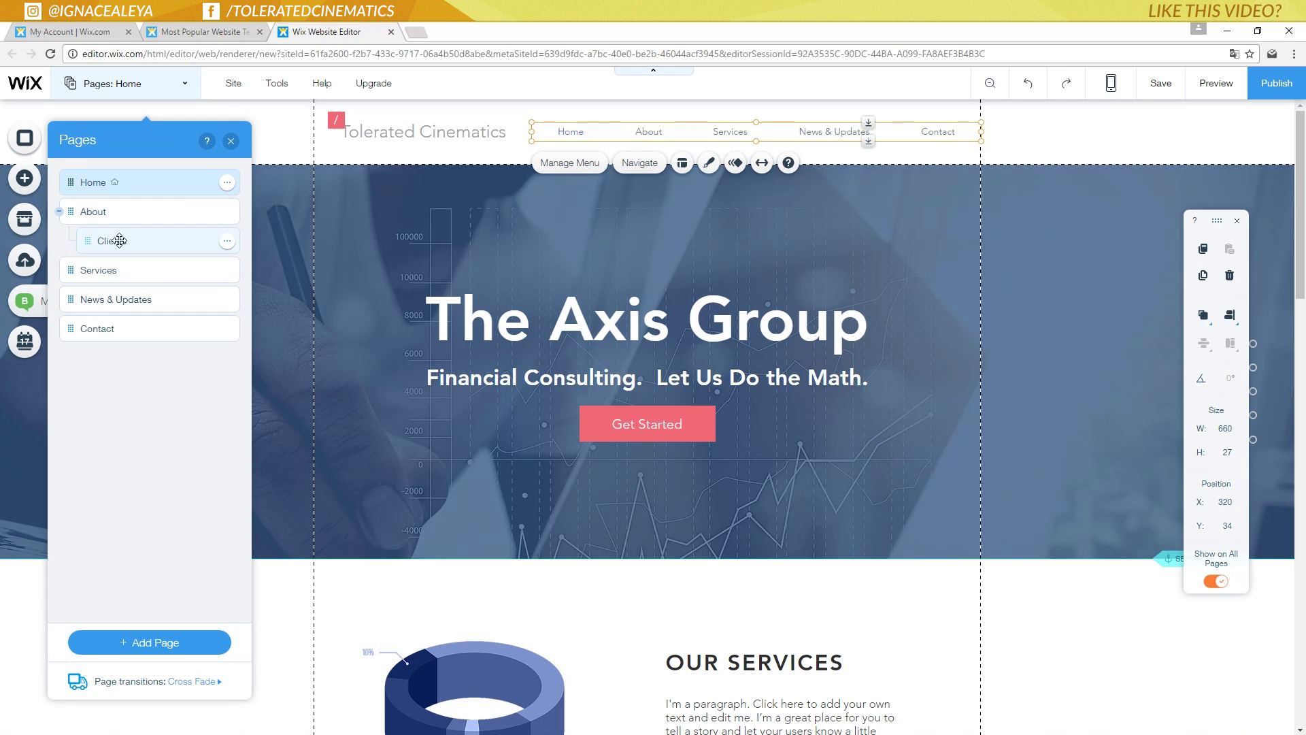
mouse_move(96, 330)
left_mouse_down()
mouse_move(104, 308)
mouse_move(110, 327)
left_mouse_up()
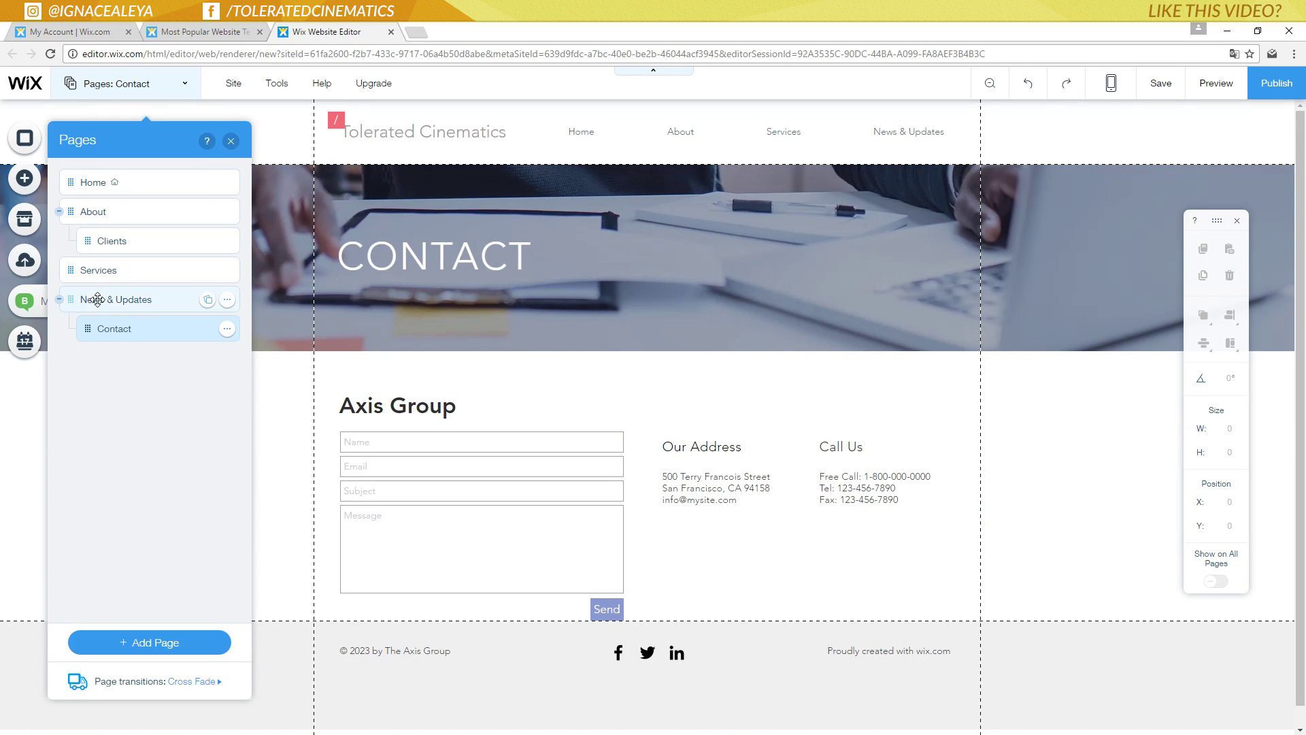
left_click_drag(117, 324, 71, 339)
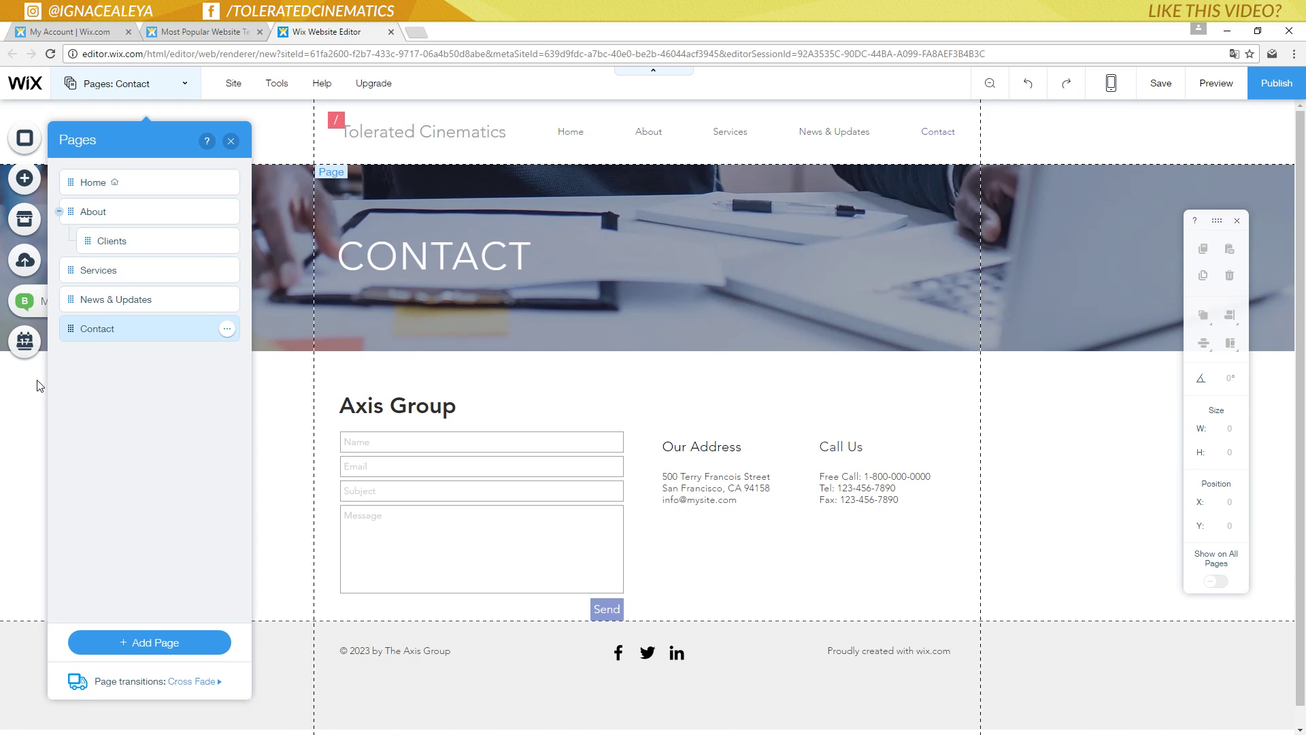
left_click(98, 185)
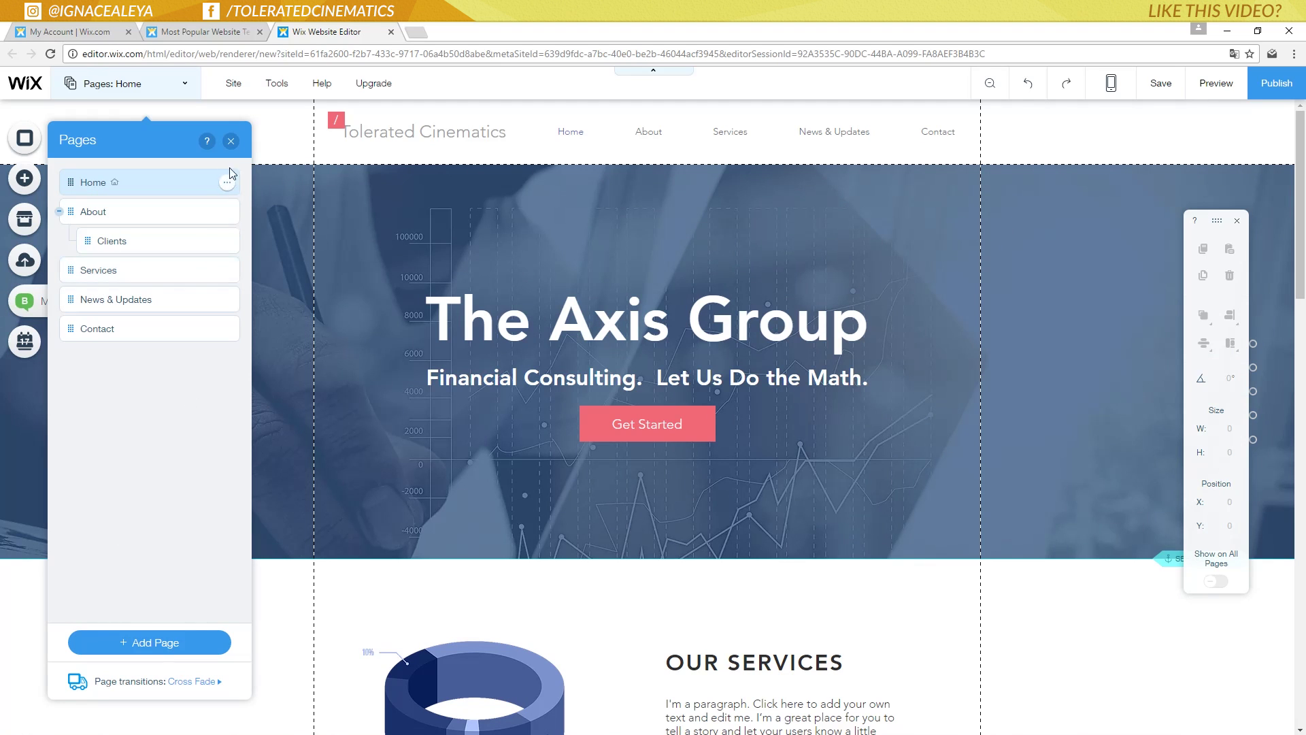
left_click(232, 143)
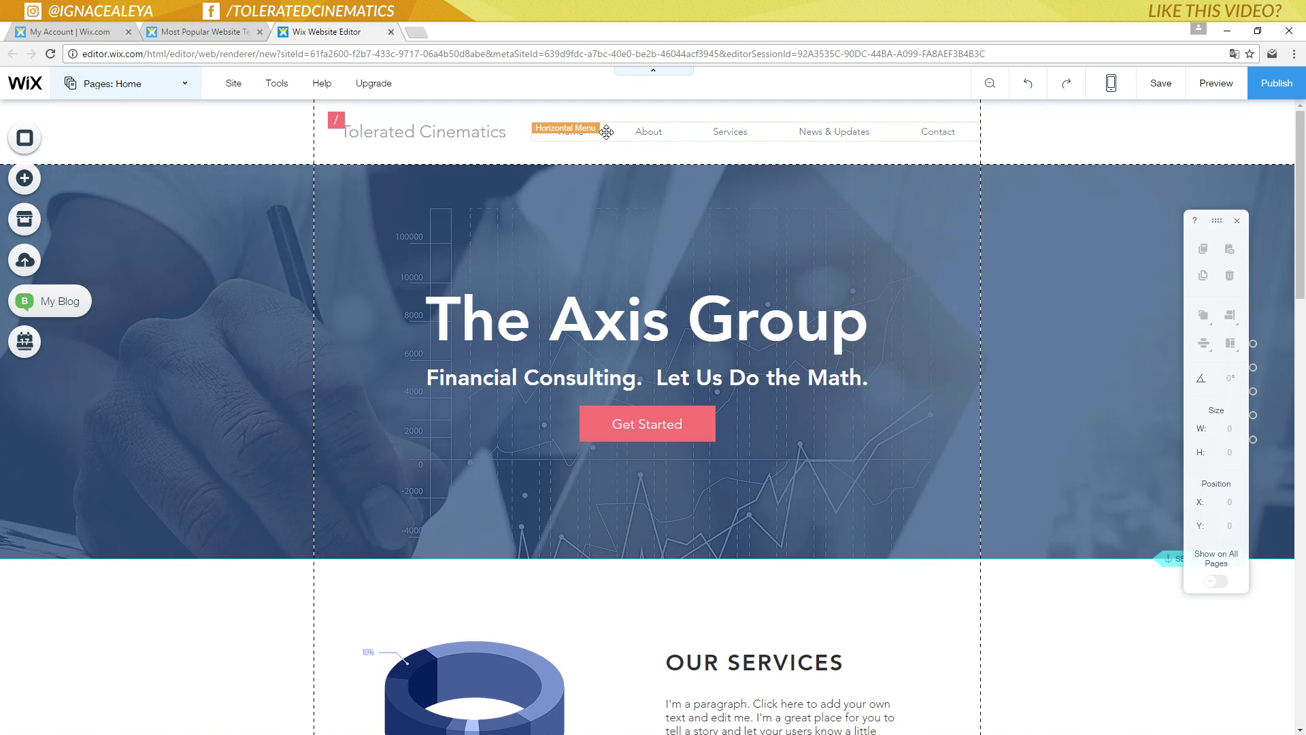
- Change the hero strip's background to the preset image of green mountains
left_click(676, 132)
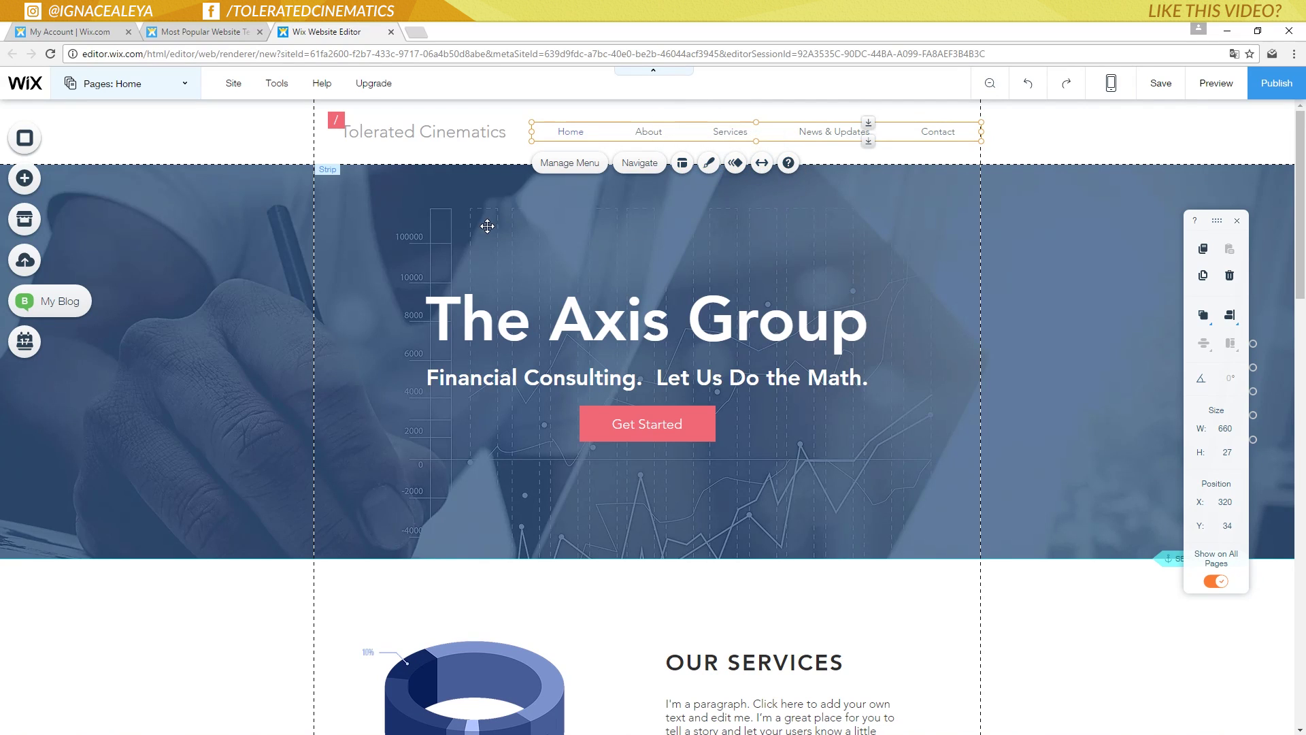
left_click(435, 269)
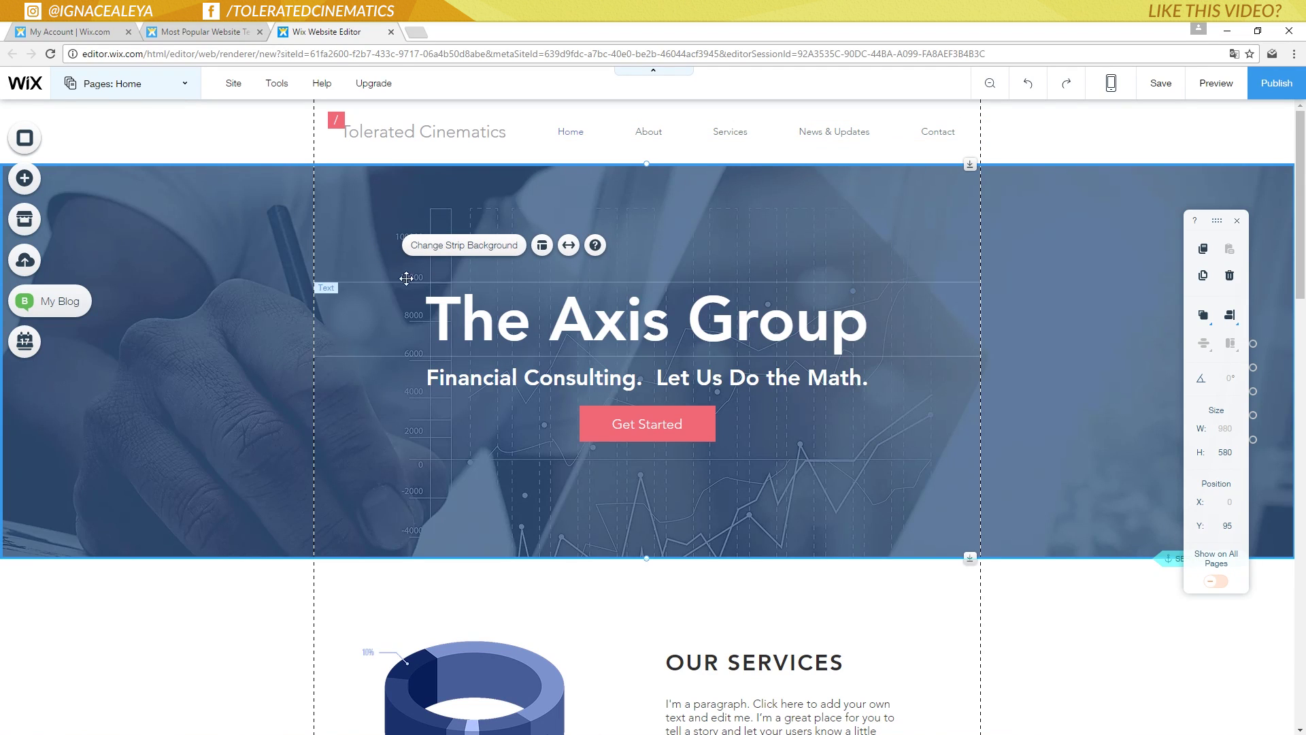
left_click(448, 247)
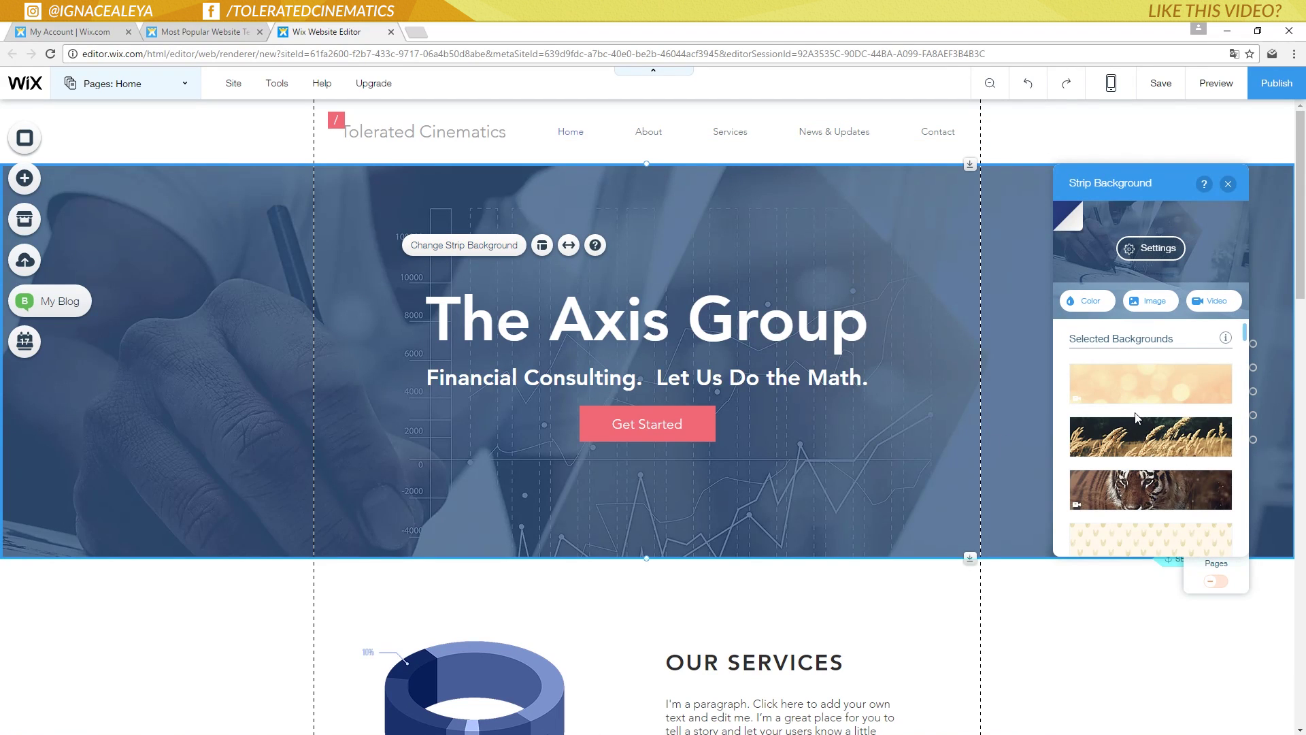
scroll(1141, 424, "down", 1)
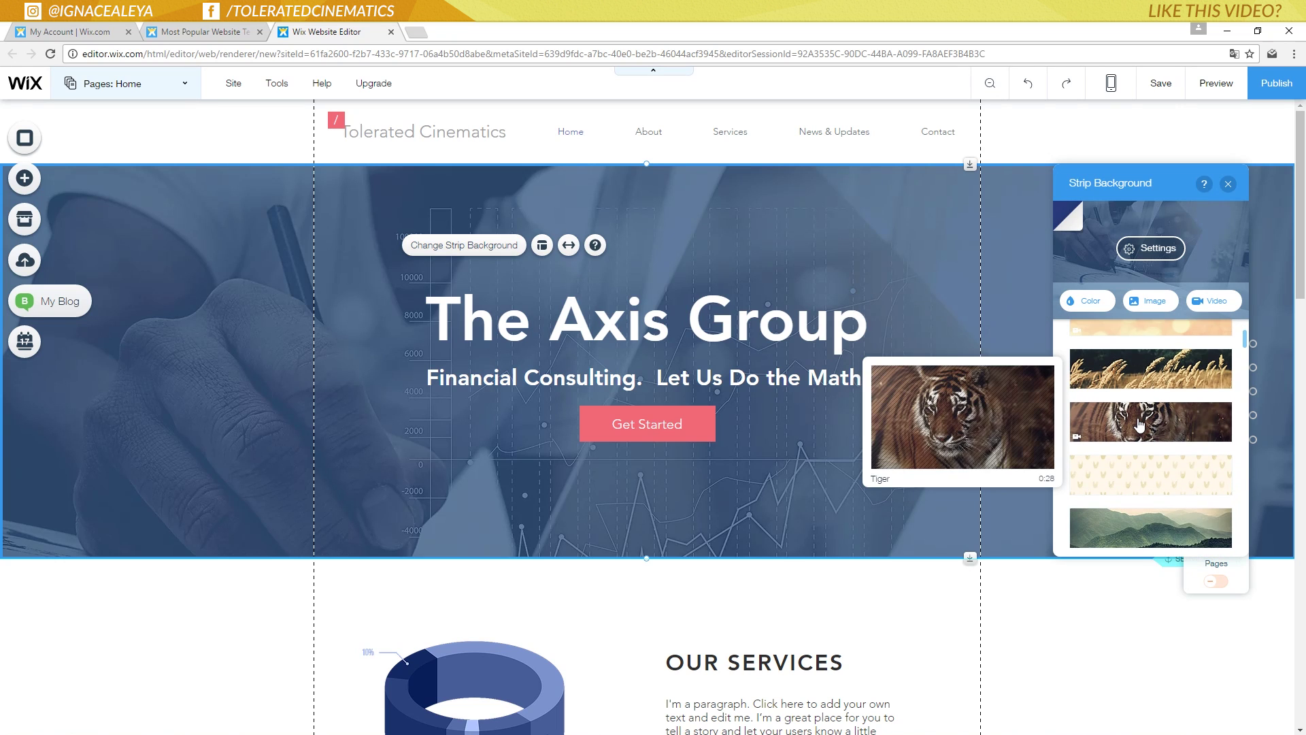
scroll(1140, 422, "down", 2)
left_click(1155, 396)
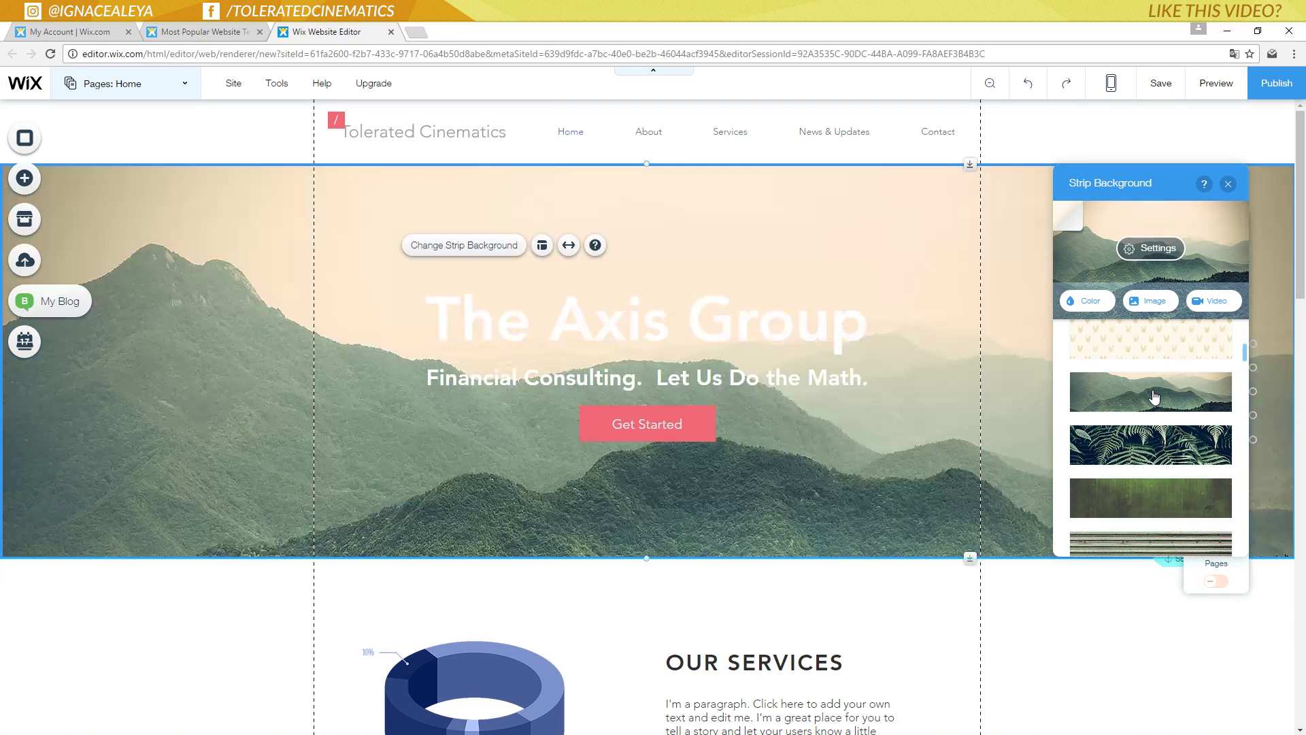
- Replace the hero strip's background with the uploaded image Calpé.jpg from My Images
scroll(1154, 399, "down", 1)
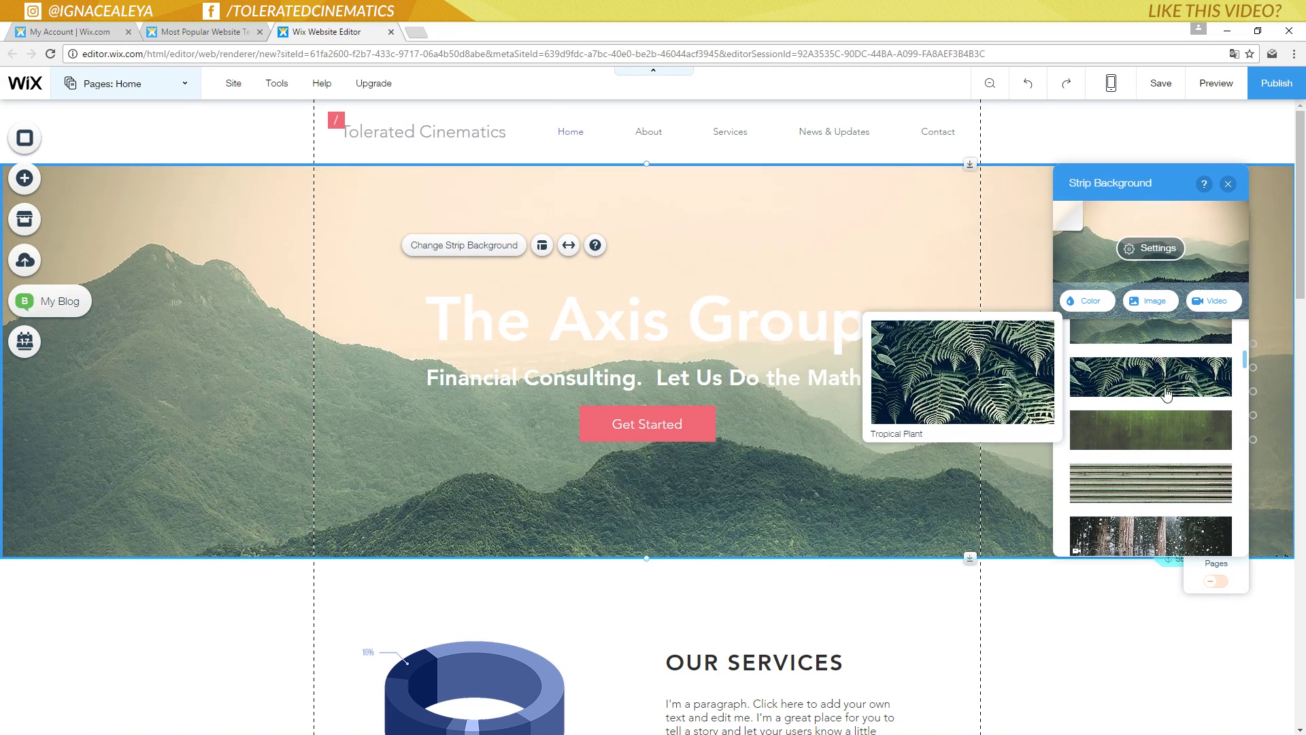
scroll(1167, 395, "down", 2)
scroll(1167, 395, "down", 3)
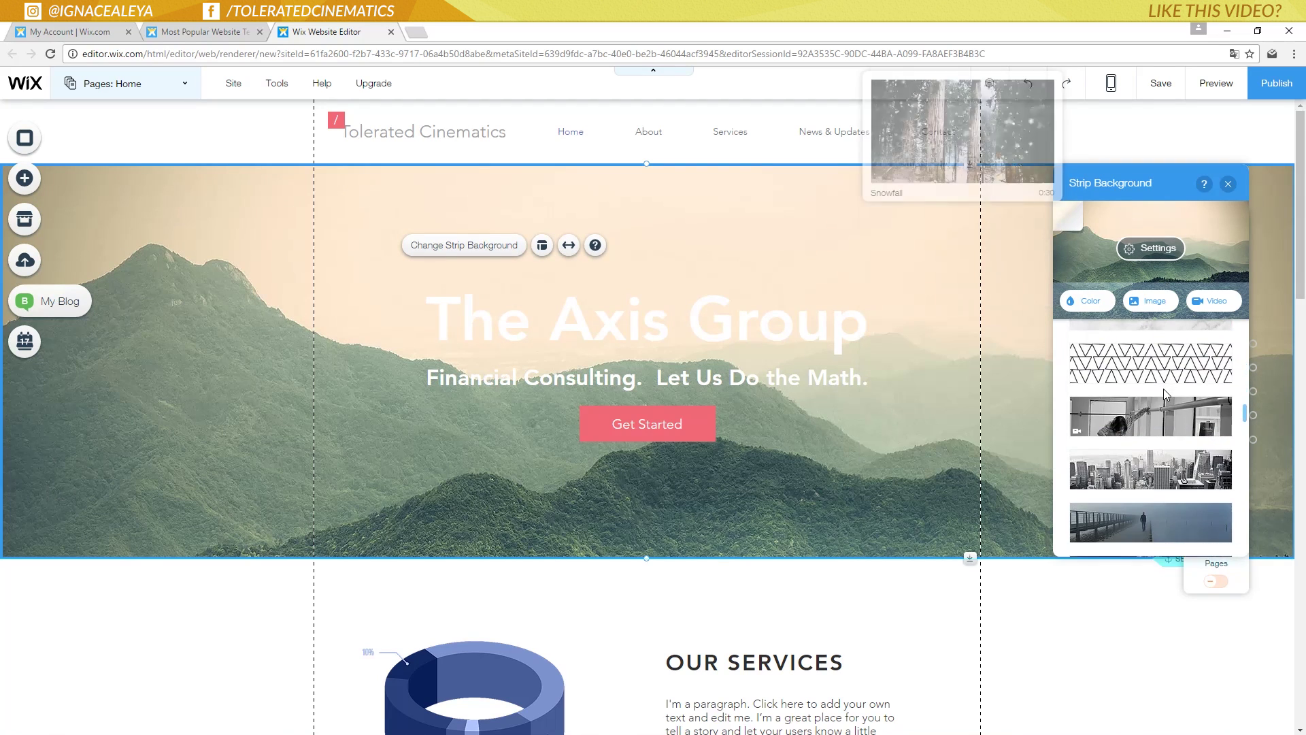
scroll(1162, 403, "up", 5)
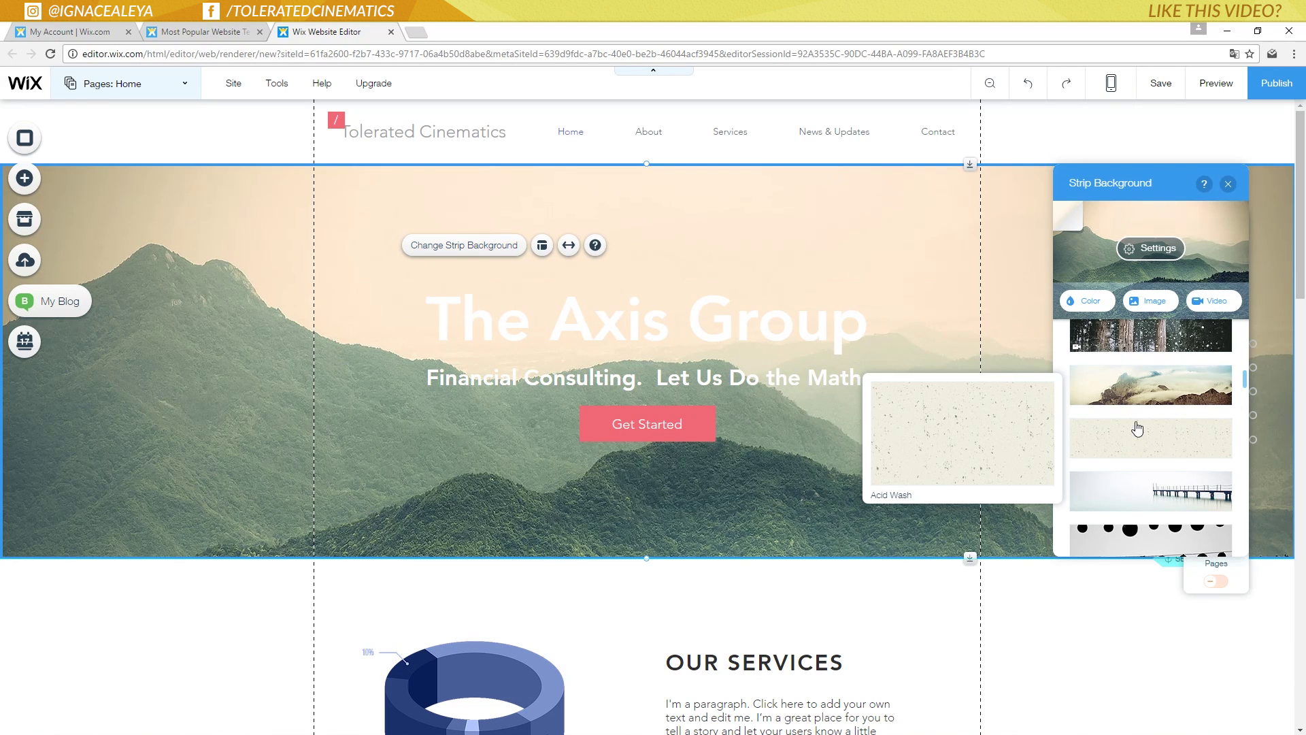
left_click(1147, 302)
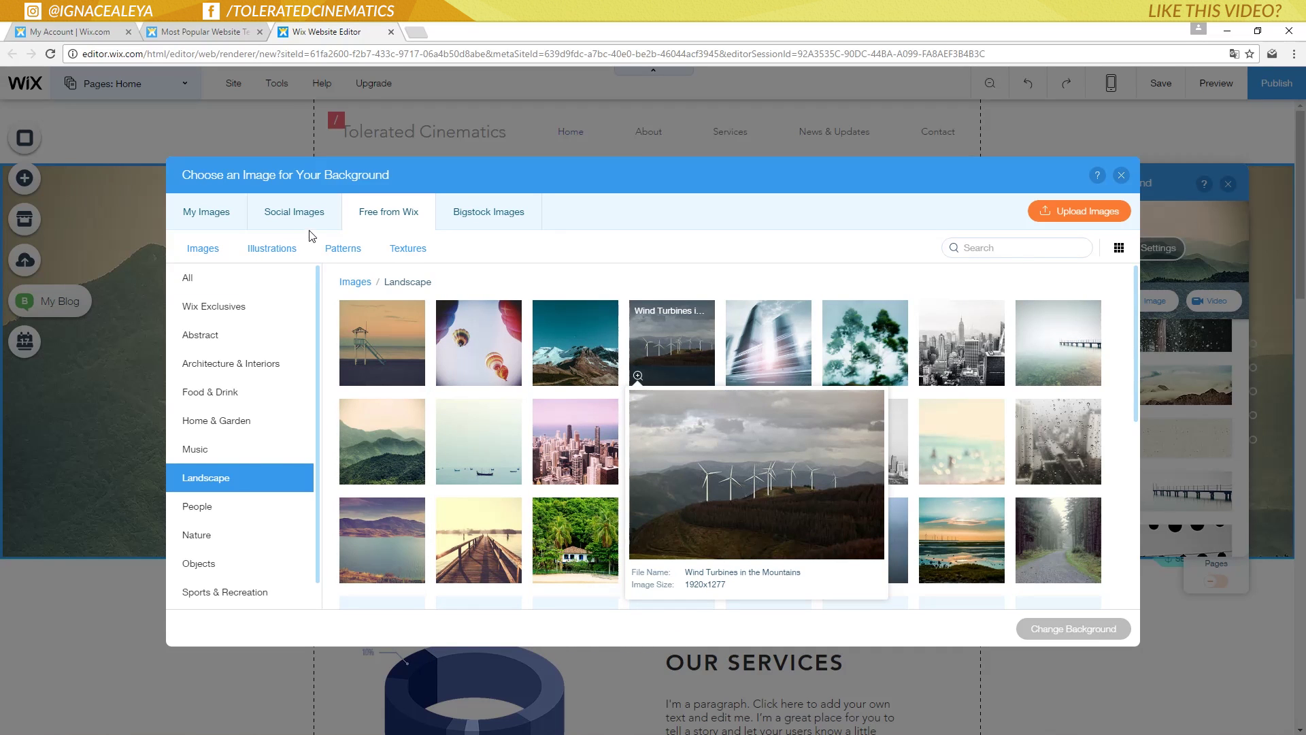
left_click(207, 213)
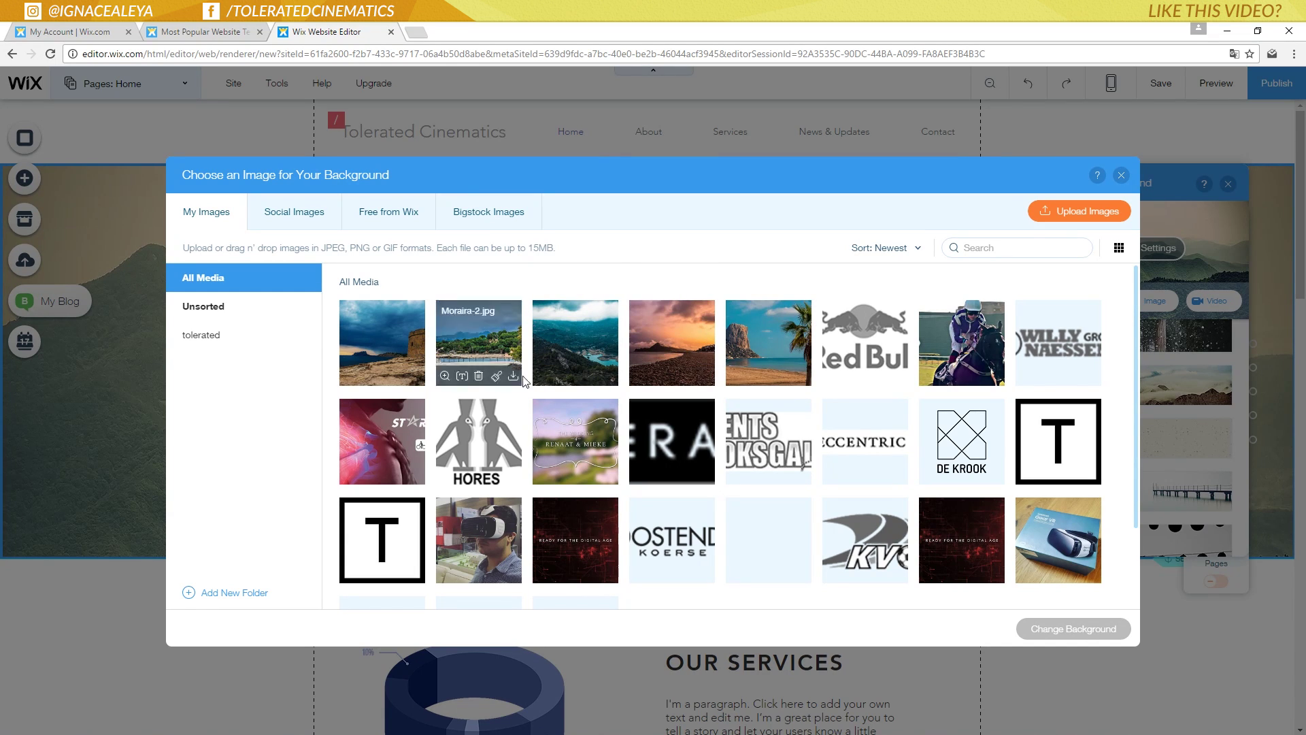
left_click(755, 338)
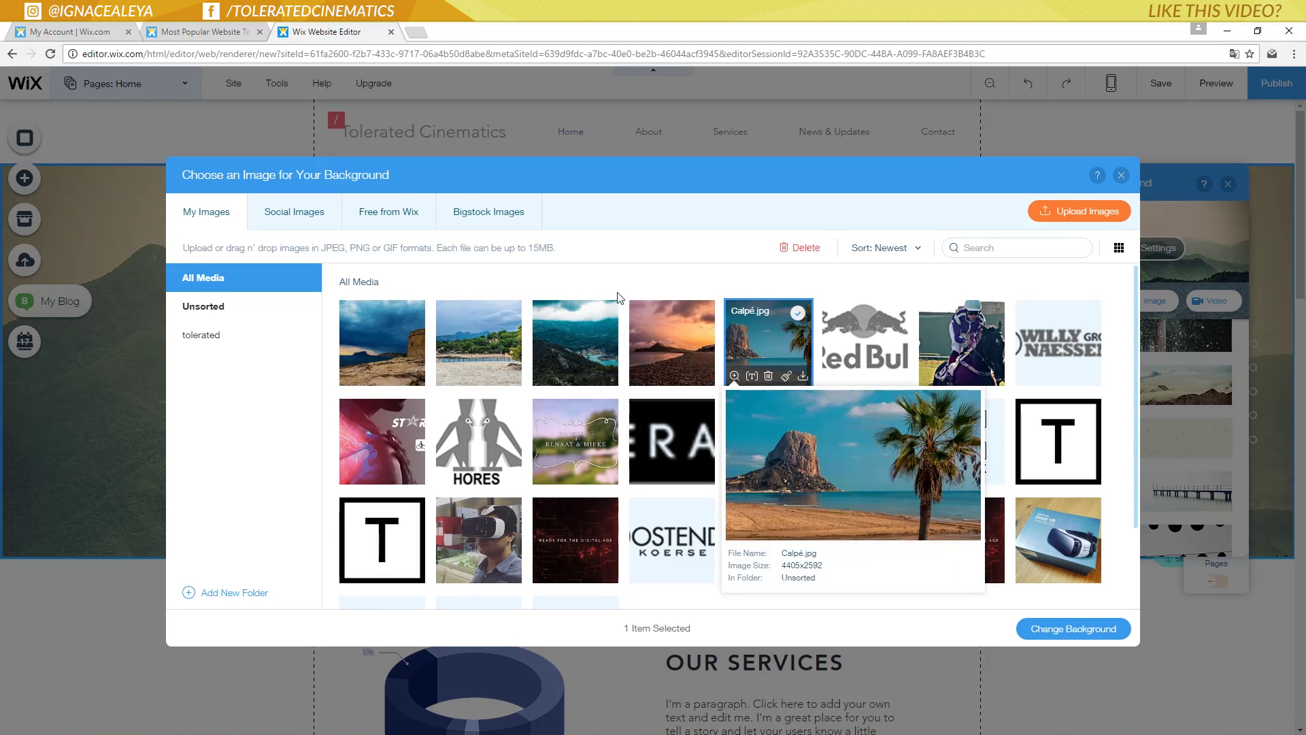
left_click(1089, 632)
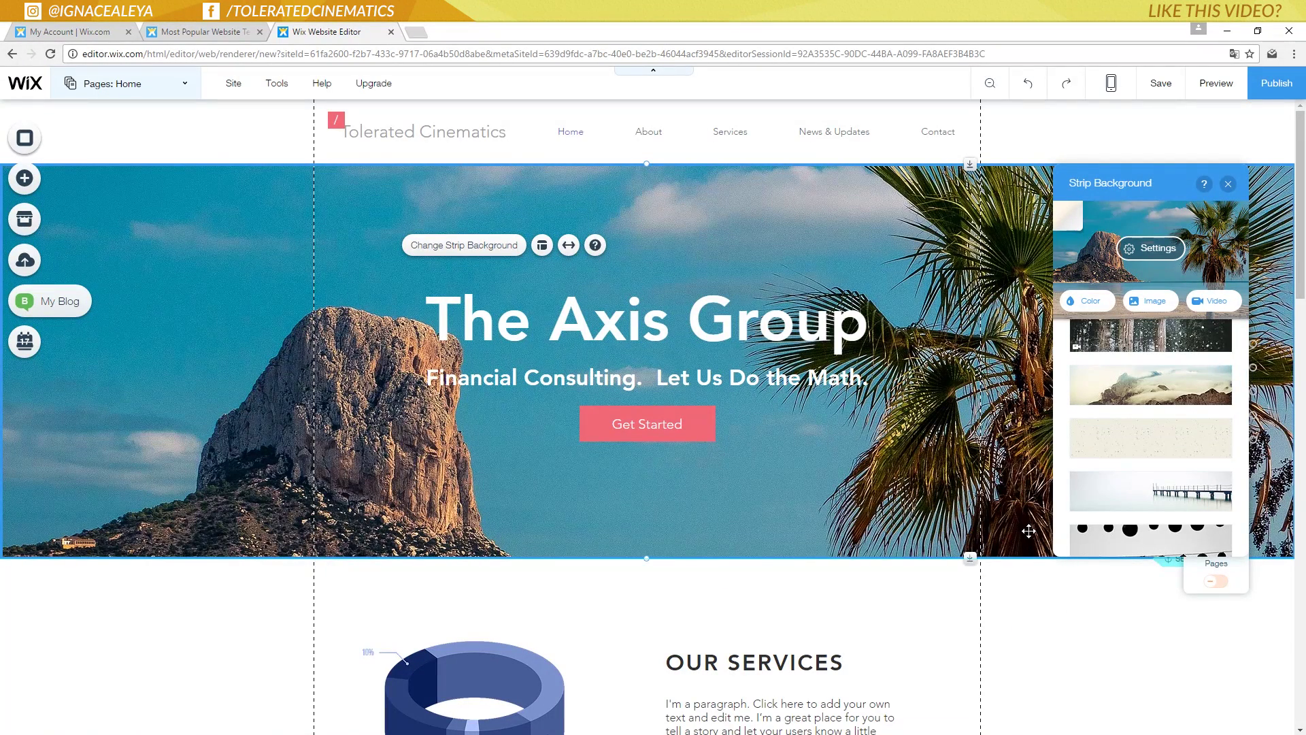
- Make the hero strip taller by extending its lower edge, and anchor its background image at bottom centre
left_click_drag(975, 592, 978, 626)
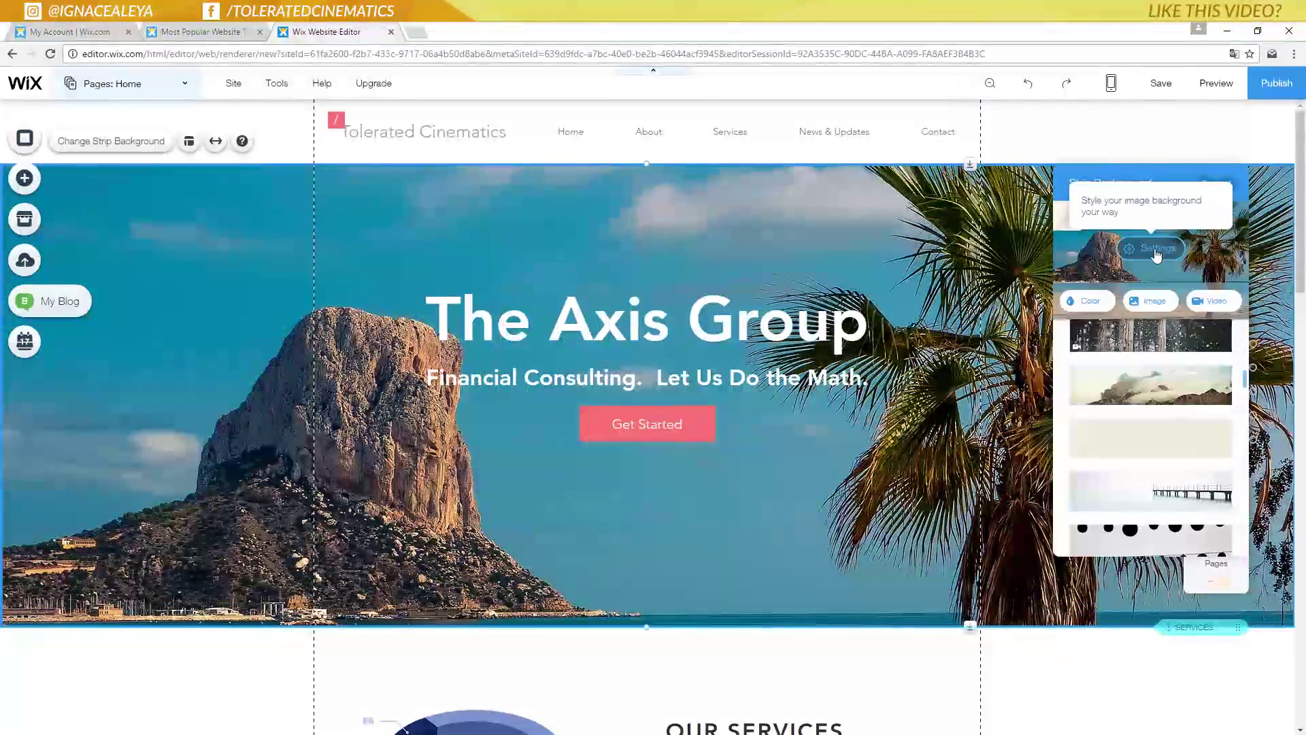
left_click(1157, 254)
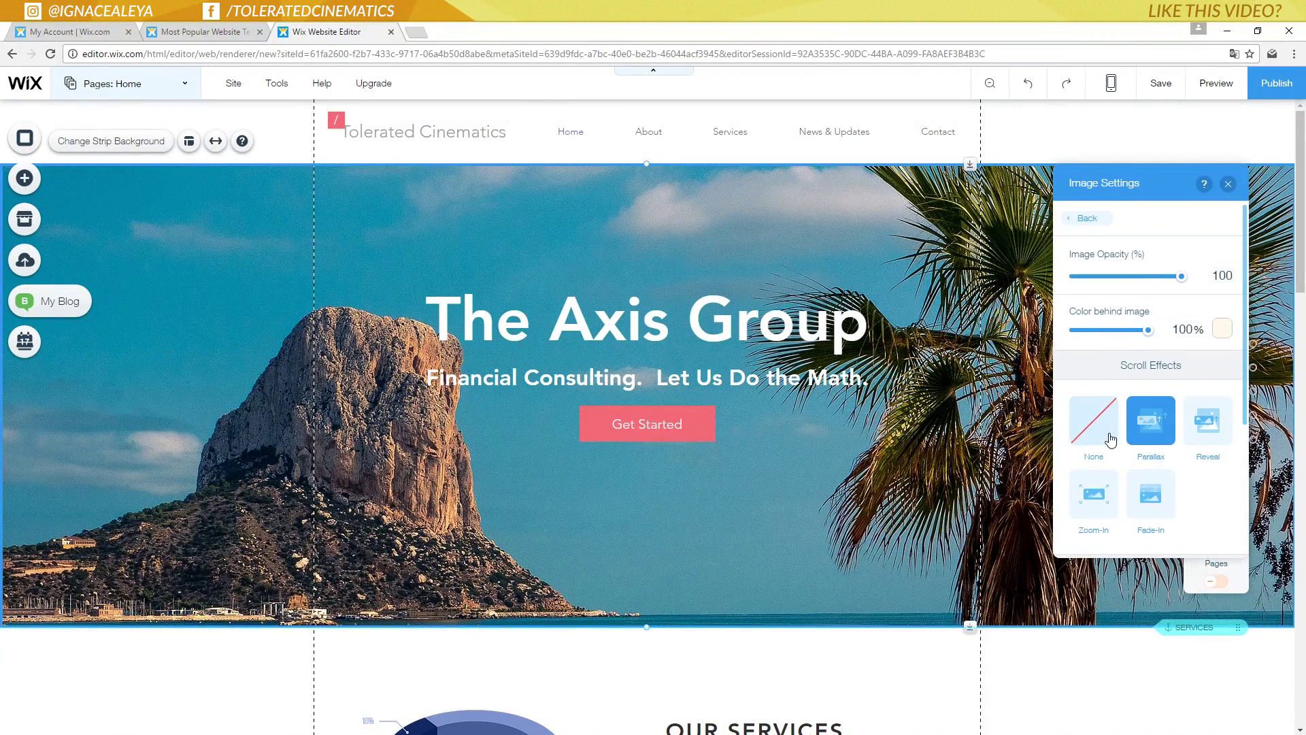
scroll(1113, 436, "down", 3)
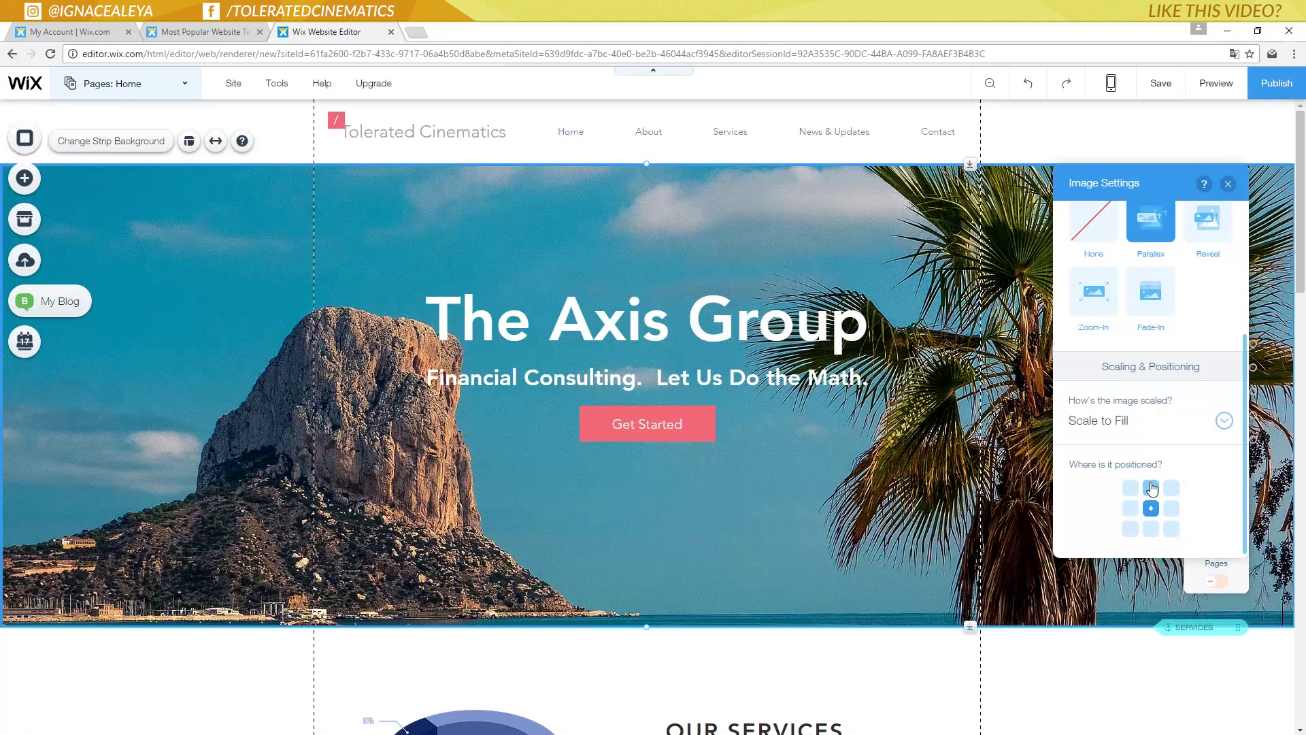
left_click(1152, 529)
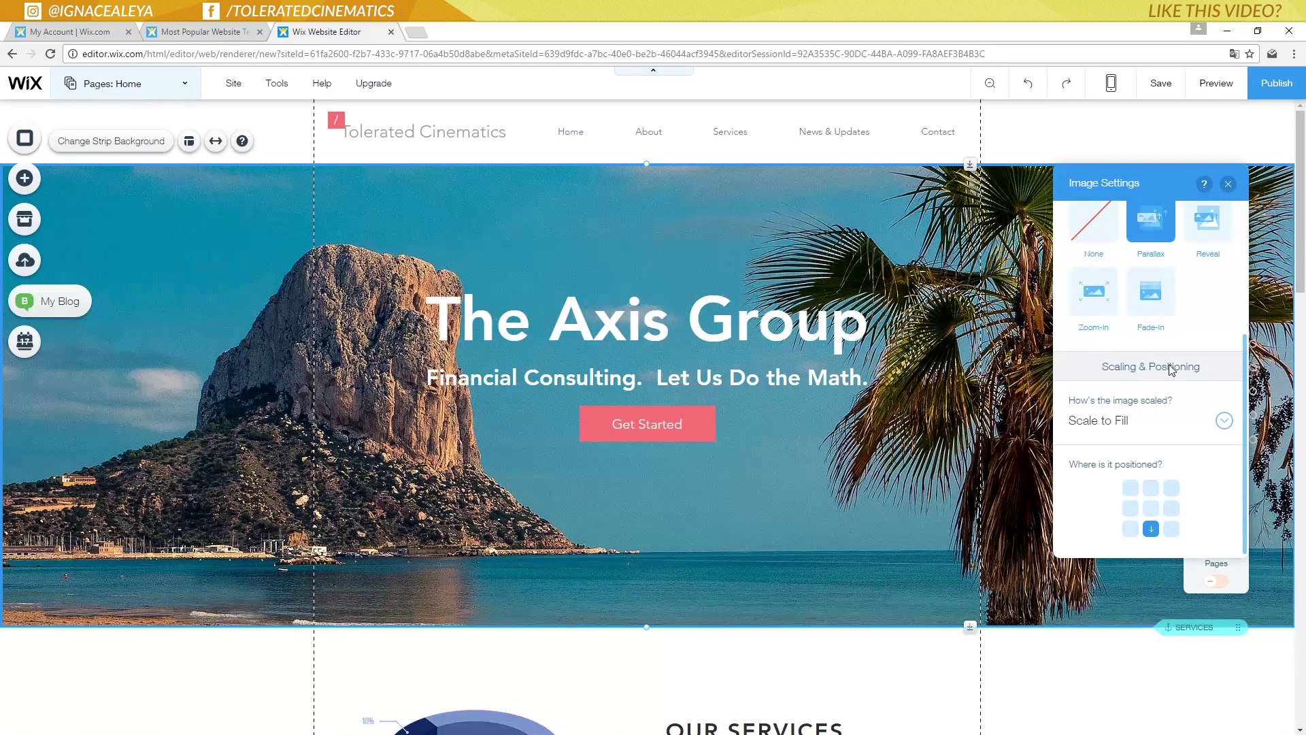
scroll(1165, 408, "up", 3)
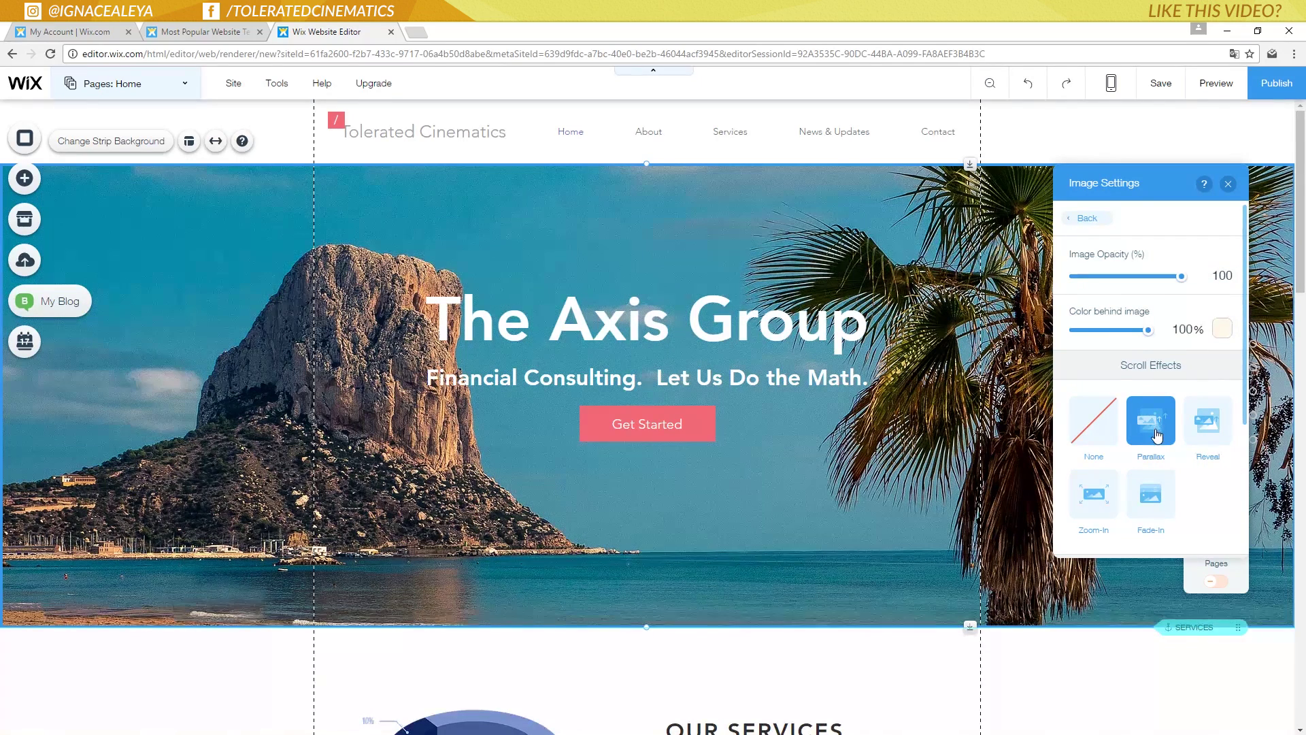
- Preview the site to examine the hero image's parallax effect while scrolling, and return to the editor
left_click(1211, 84)
scroll(1081, 292, "down", 3)
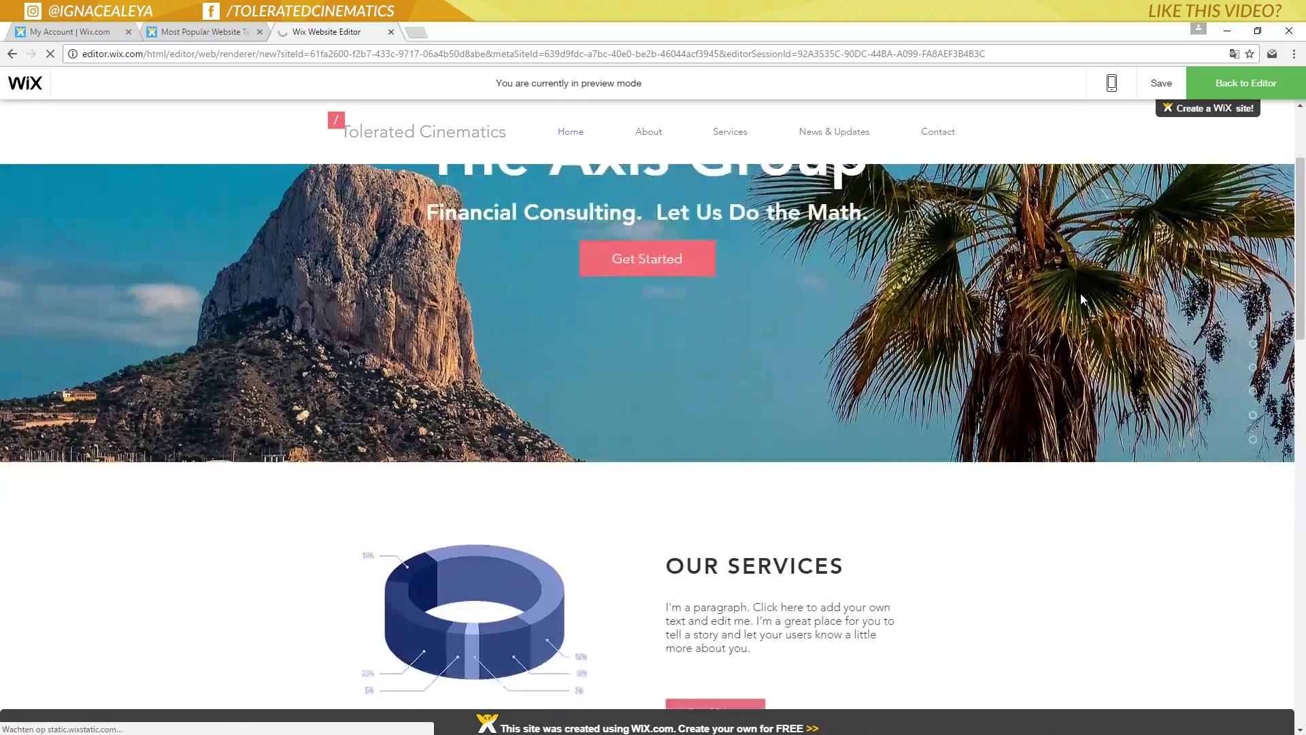
scroll(1081, 298, "up", 3)
scroll(1080, 298, "down", 7)
scroll(1080, 298, "up", 7)
scroll(1081, 298, "down", 7)
scroll(1082, 296, "up", 6)
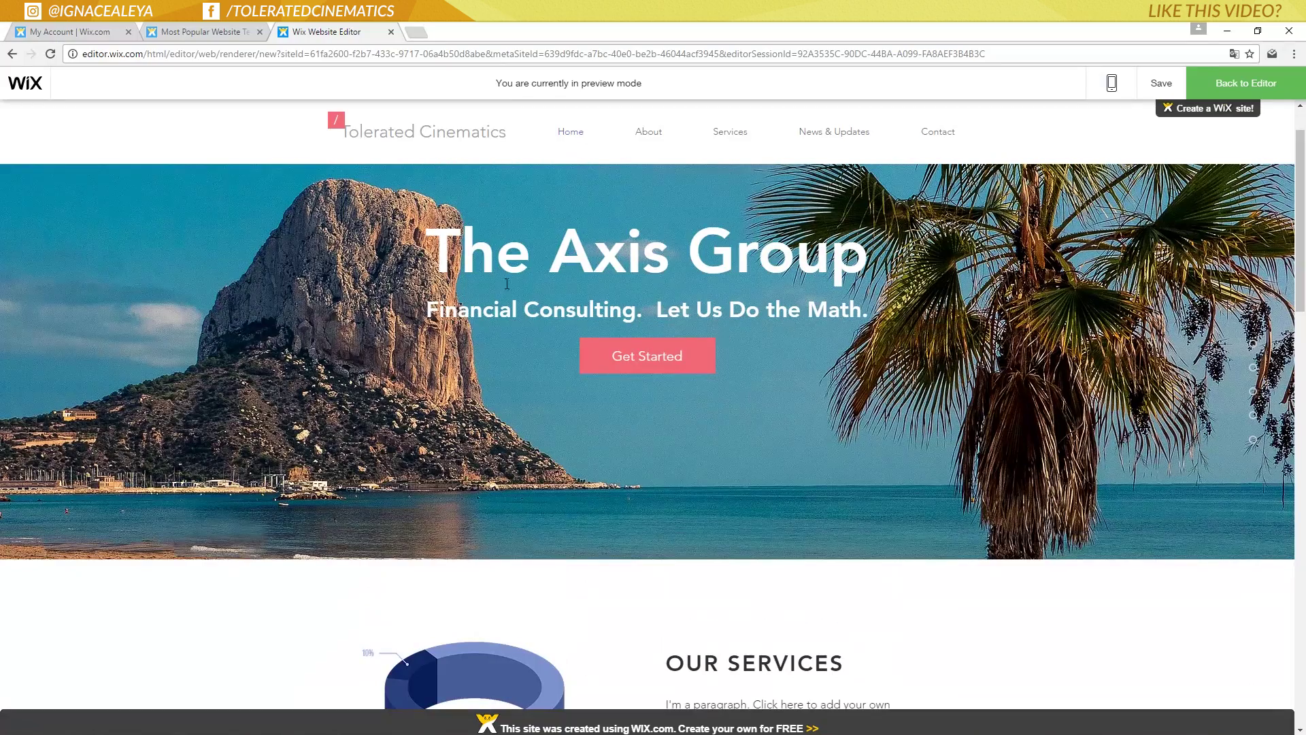
scroll(236, 359, "down", 7)
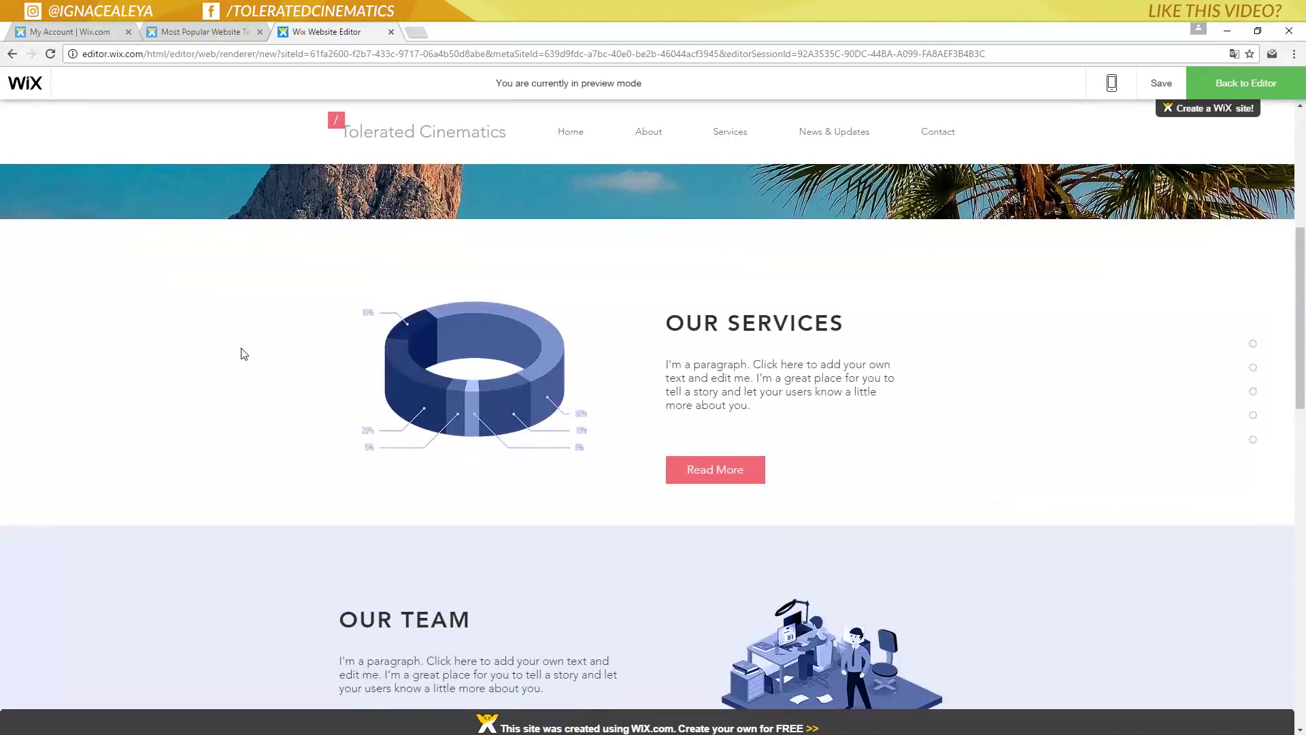
scroll(243, 357, "up", 7)
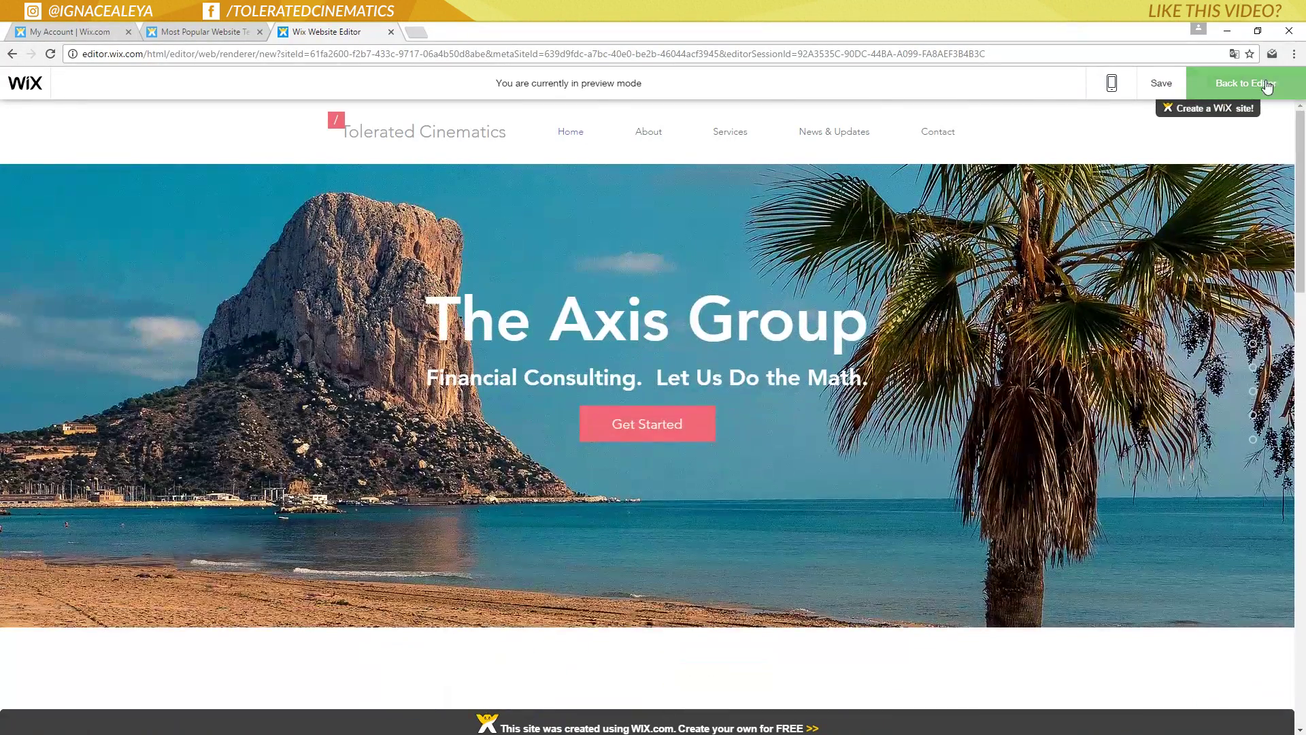
left_click(1267, 86)
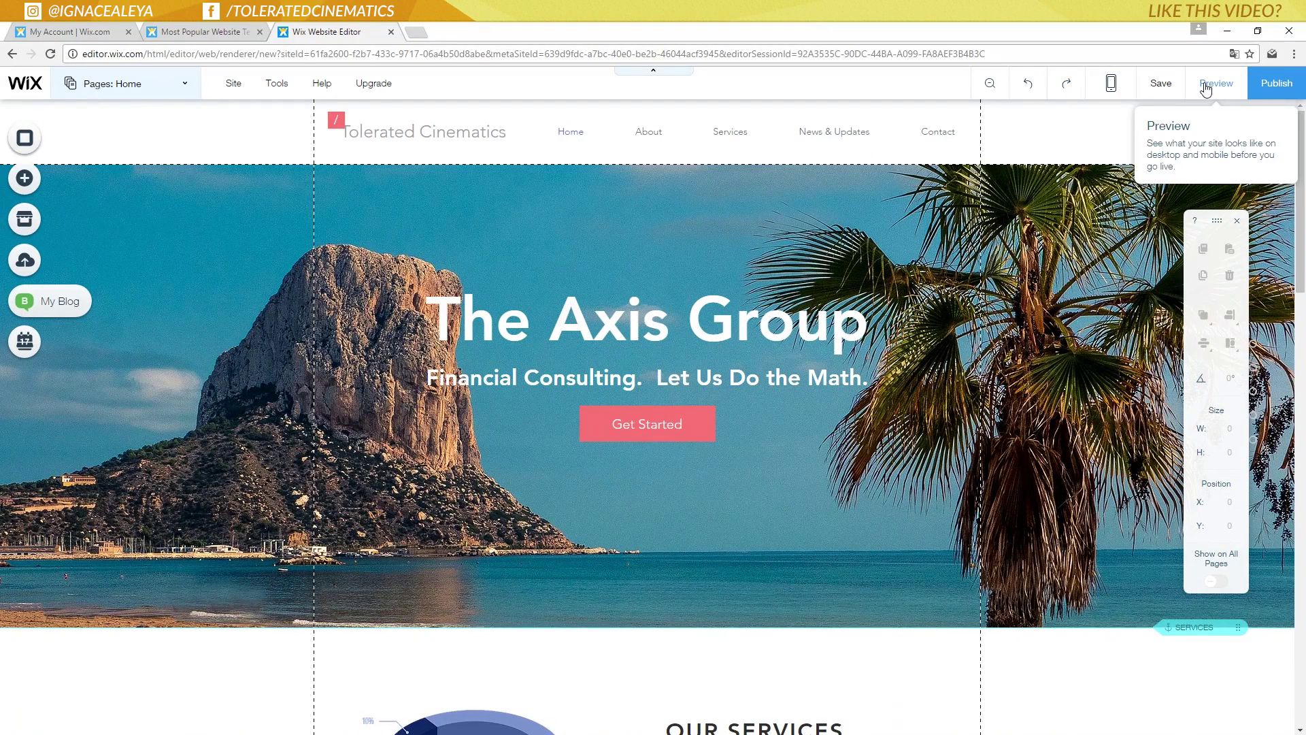
- Customise the Get Started button's design with the site blue #3289C7 as its regular background fill
left_click(684, 326)
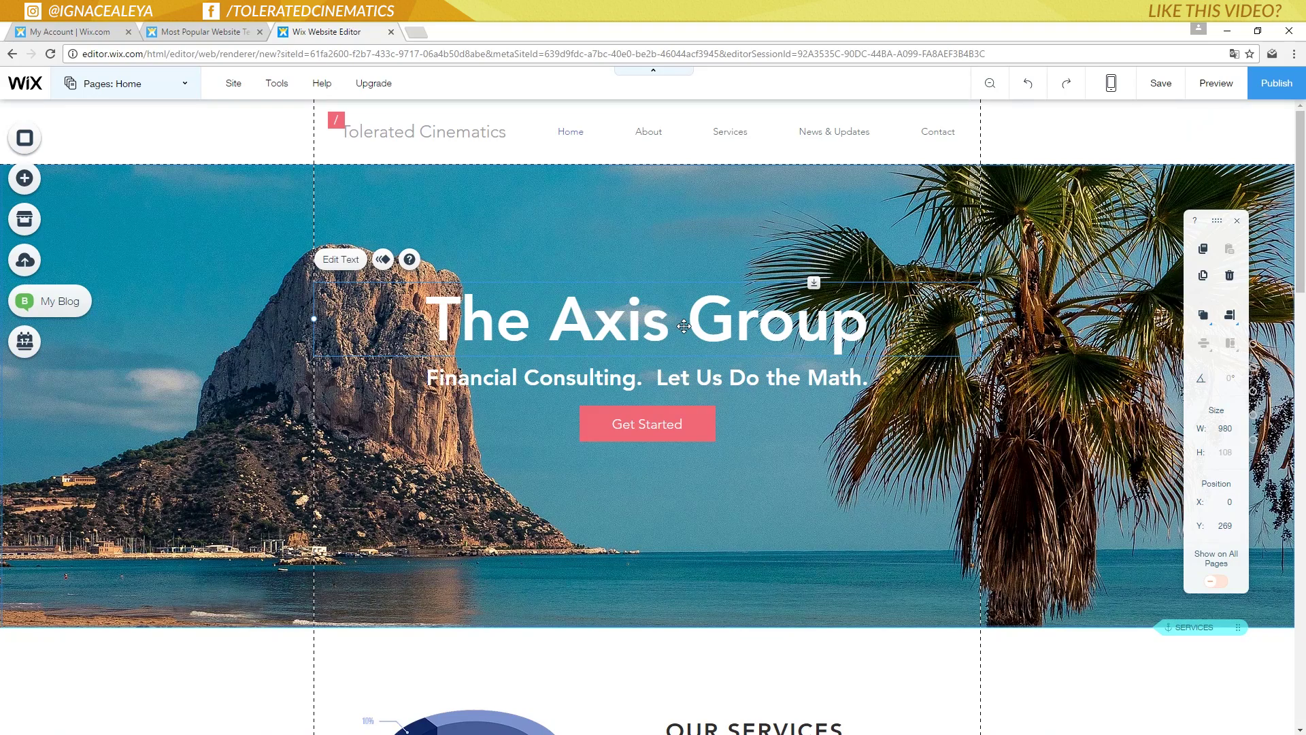
left_click(616, 422)
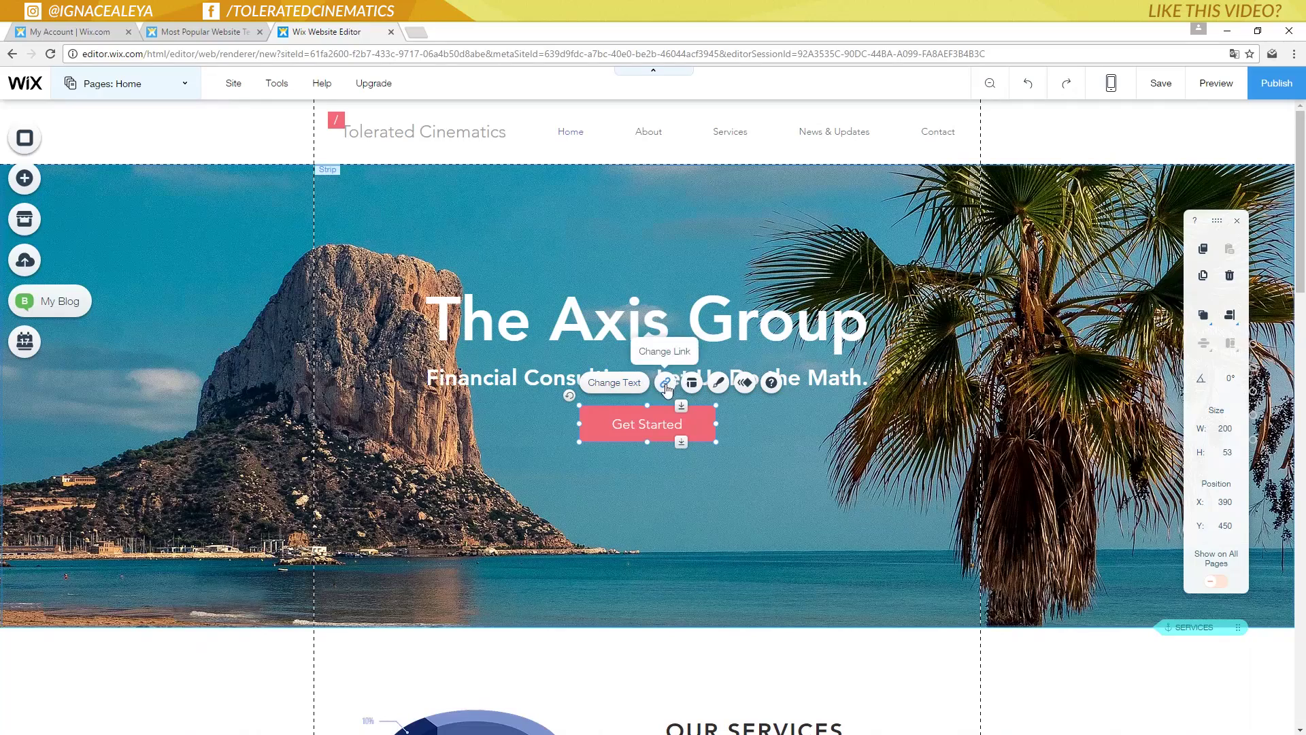
left_click(720, 383)
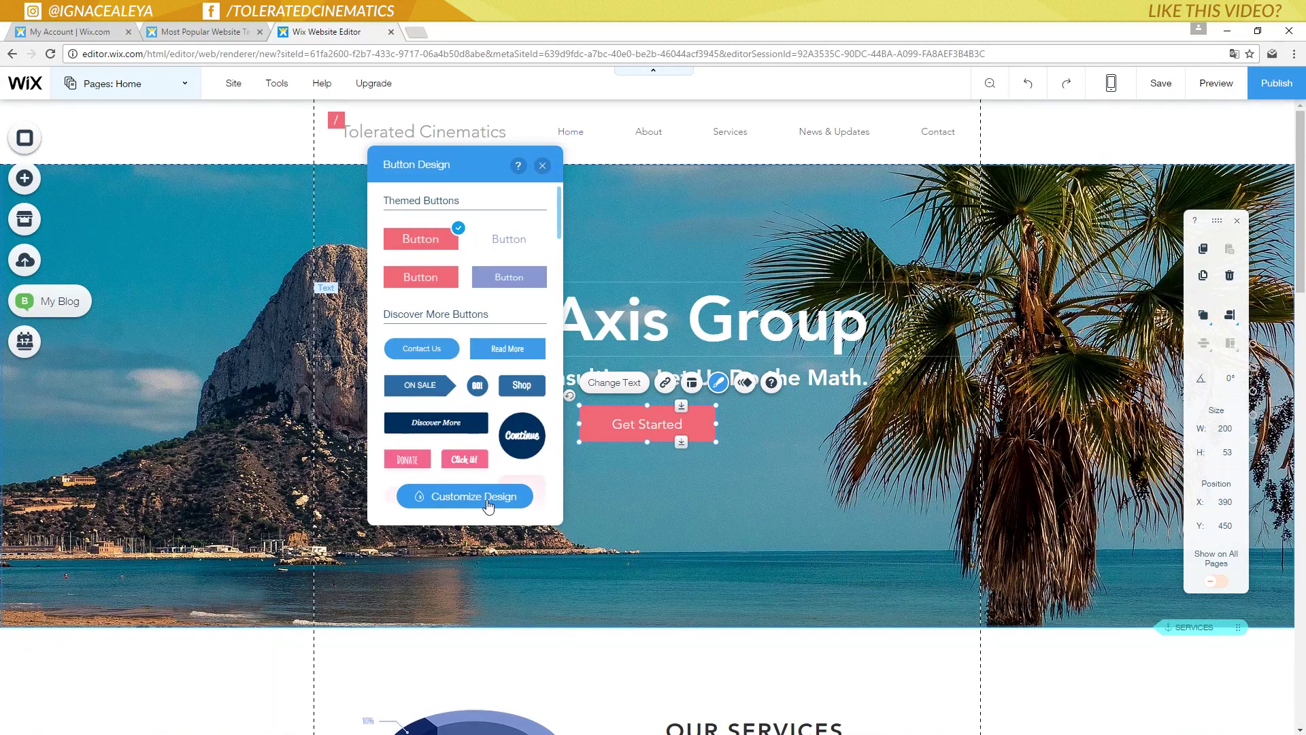
left_click(487, 504)
left_click(442, 317)
left_click(537, 366)
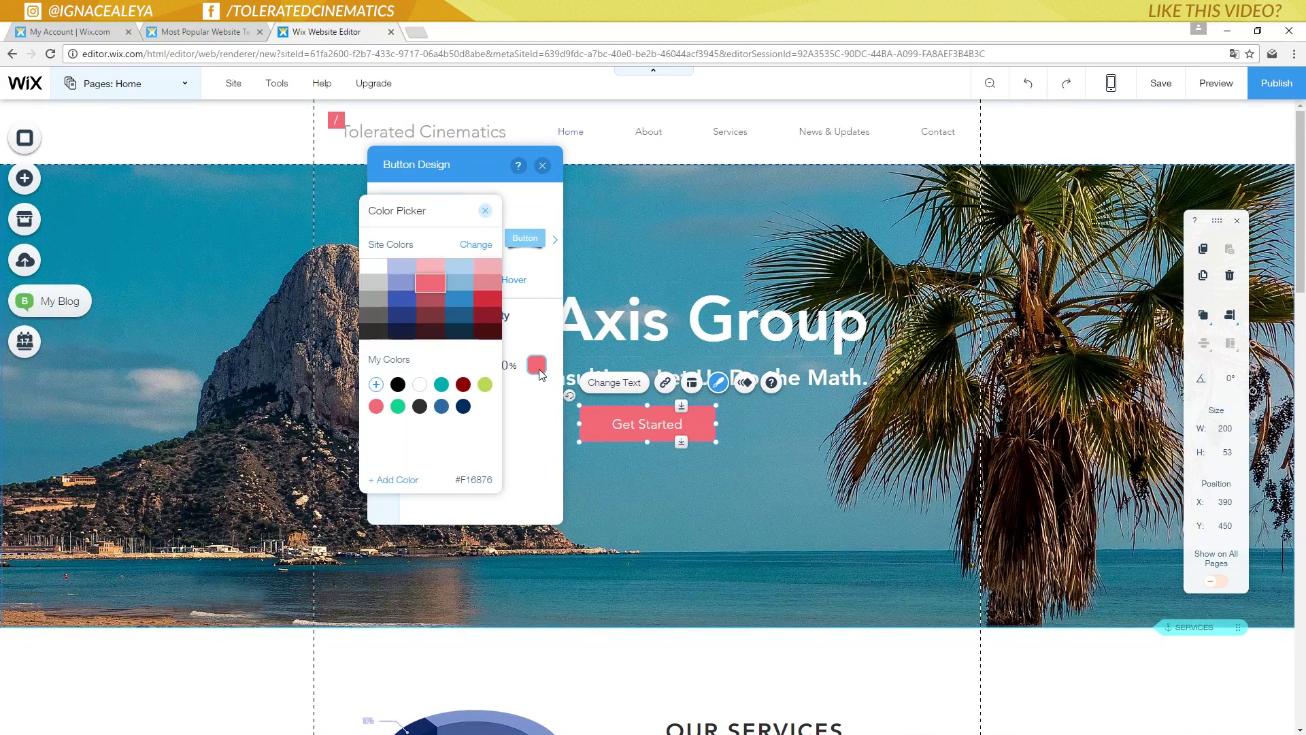
left_click(460, 307)
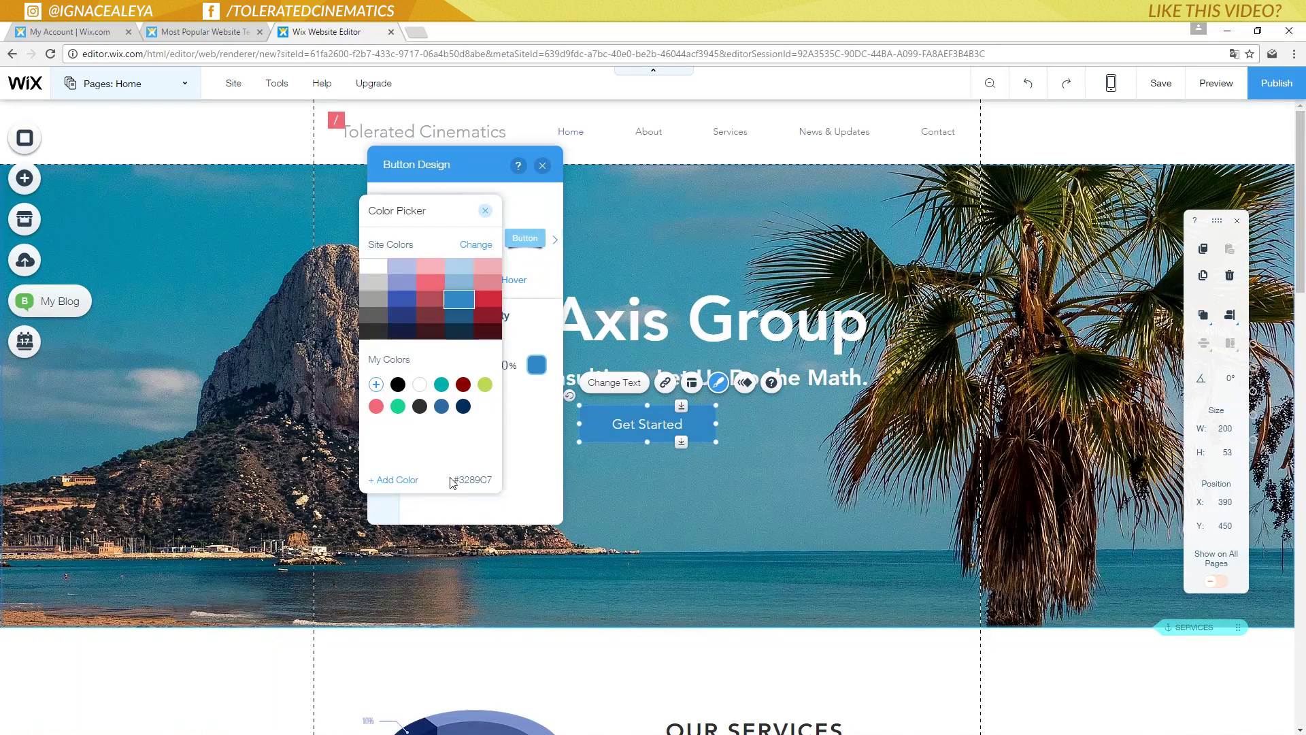
- Add the custom lighter blue #3799DE to the saved colours and apply it as the Get Started button's fill
left_click(389, 481)
left_click_drag(488, 291, 494, 283)
left_click(496, 477)
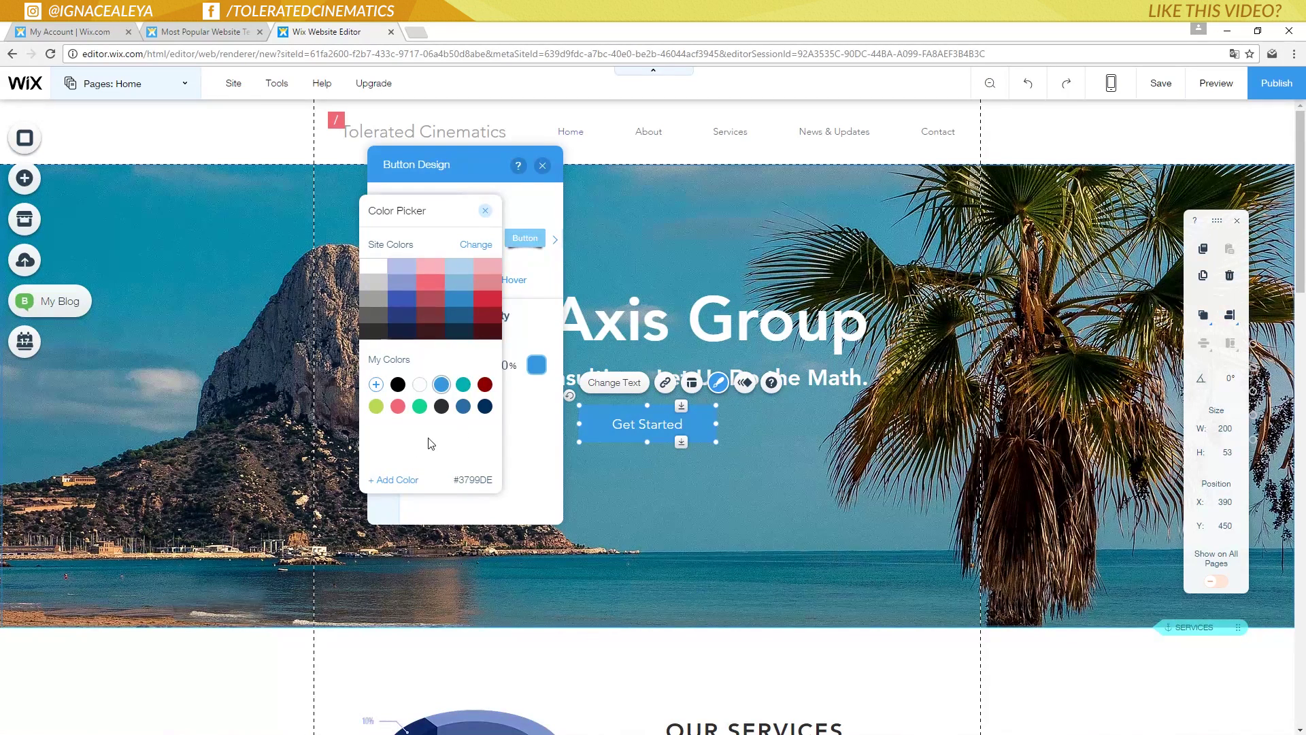
left_click(485, 210)
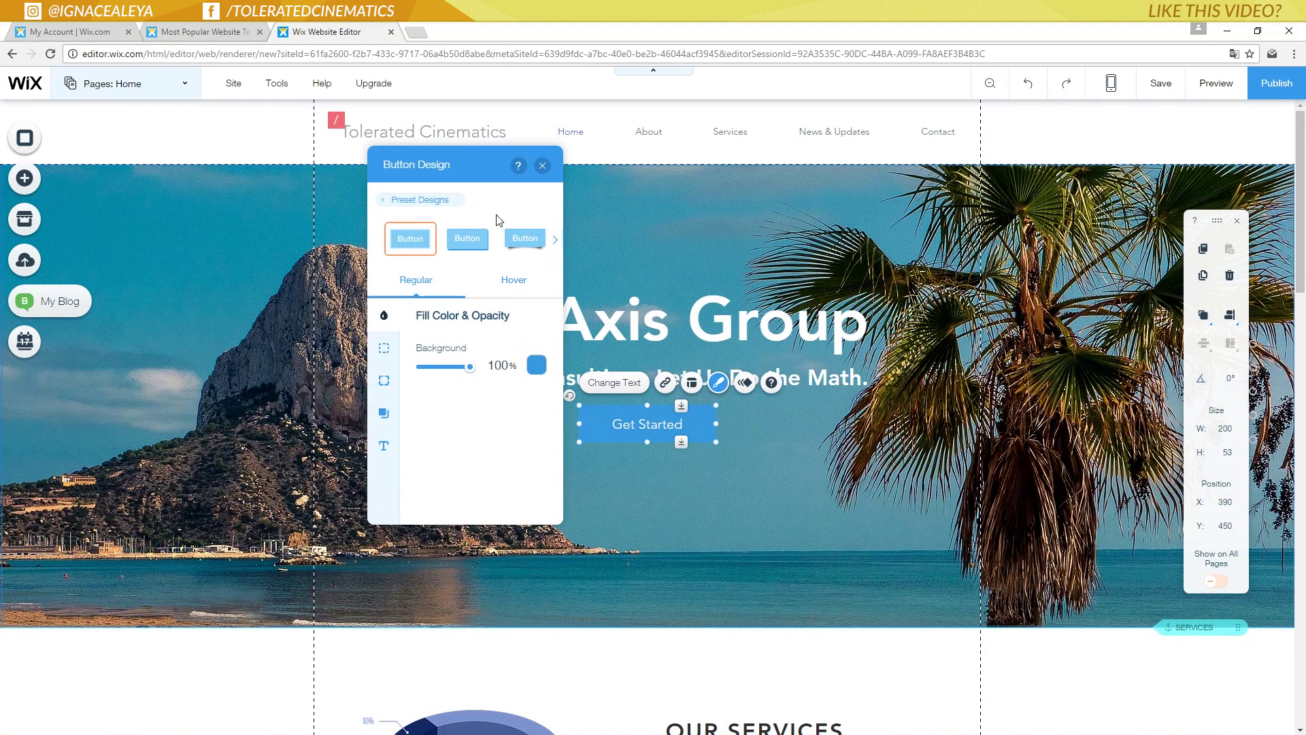
left_click(536, 364)
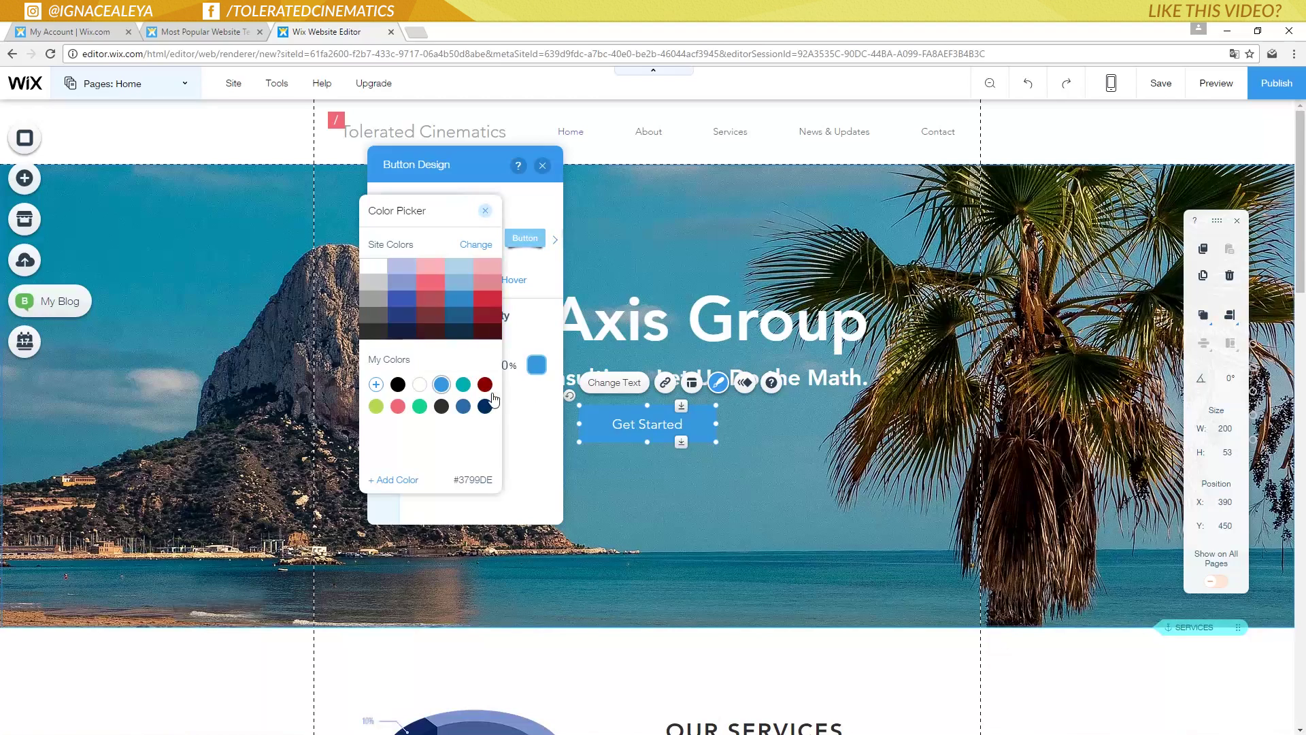
- Try dark navy #002E5D on the Get Started button, but settle on white as its regular background fill
left_click(485, 406)
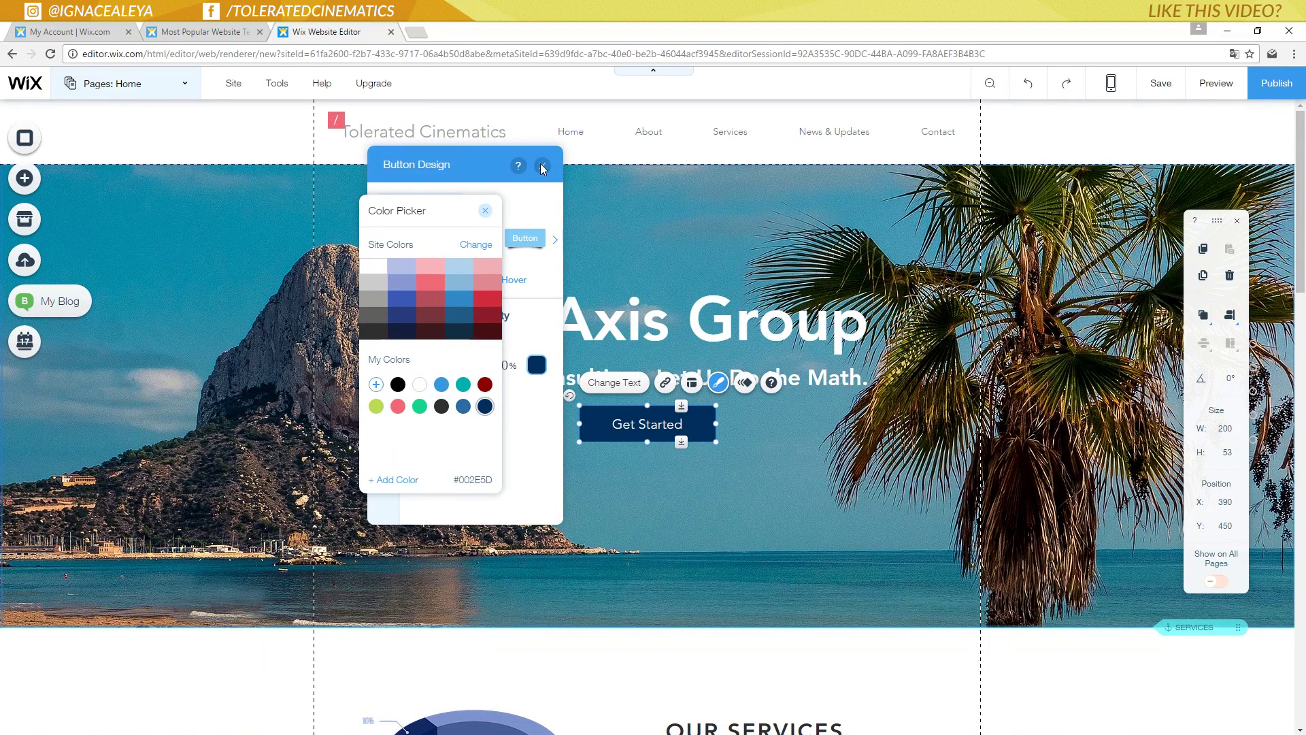
left_click(463, 384)
left_click(420, 384)
left_click(485, 210)
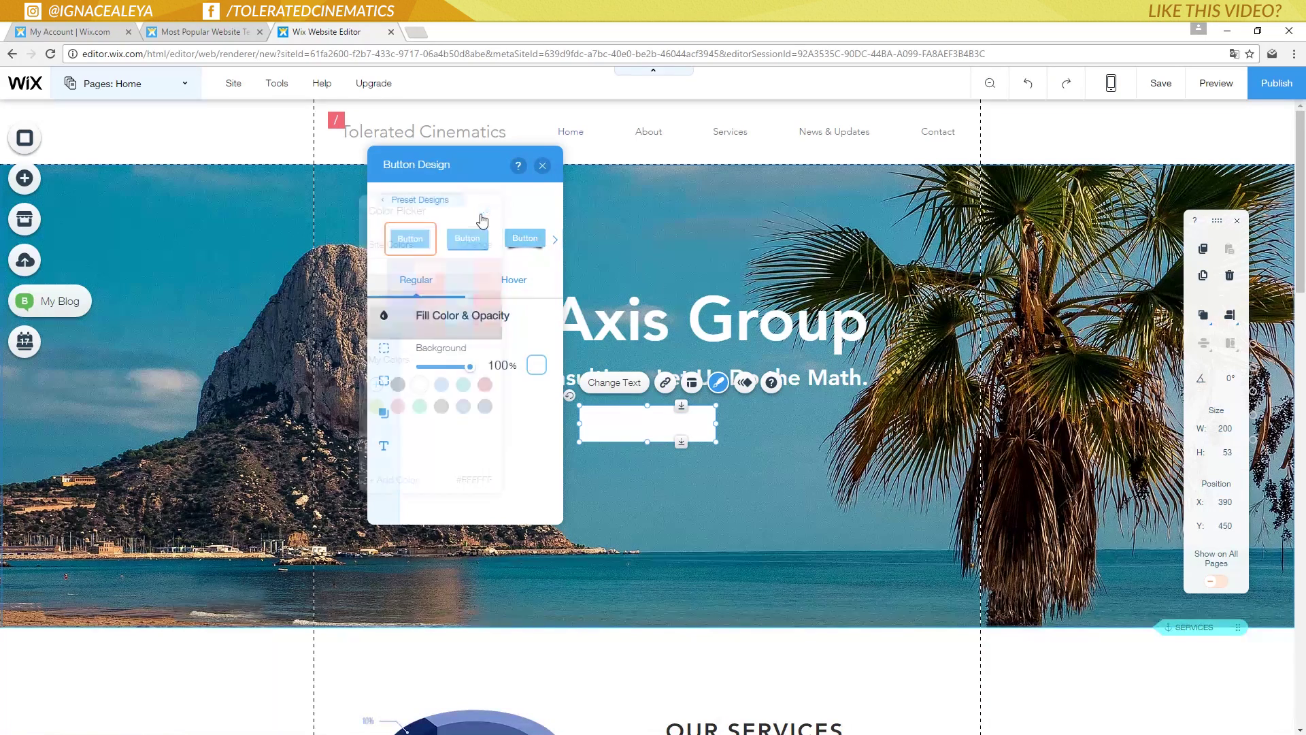
- Set the Get Started button's regular text colour to the dark blue site colour #112E42
left_click(384, 446)
scroll(449, 447, "down", 2)
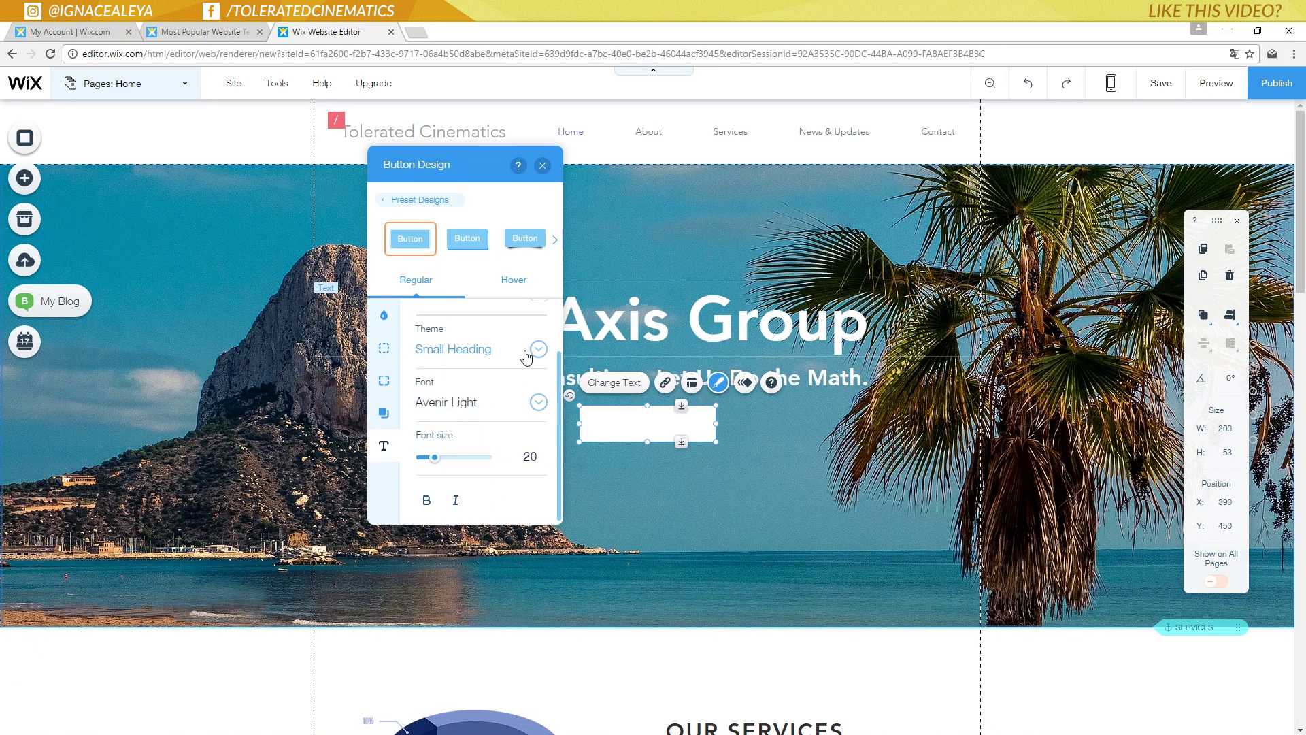
scroll(503, 436, "up", 2)
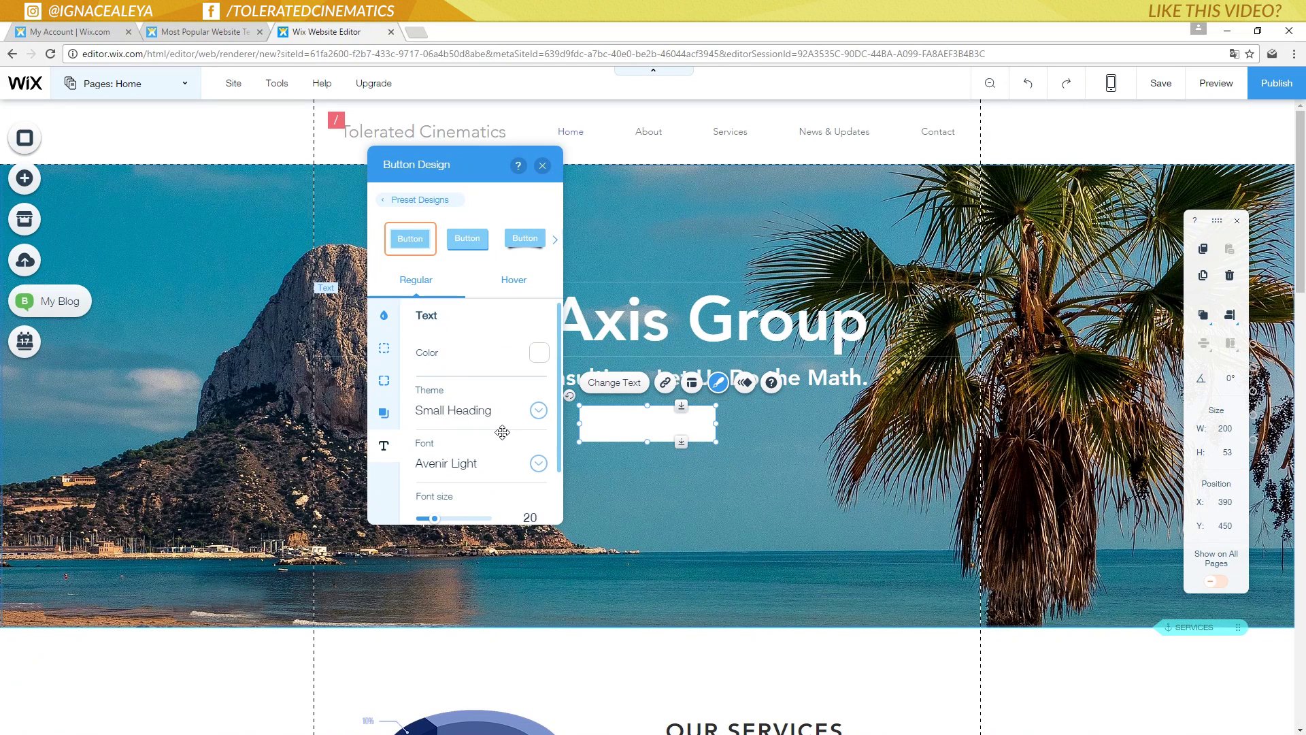
left_click(538, 352)
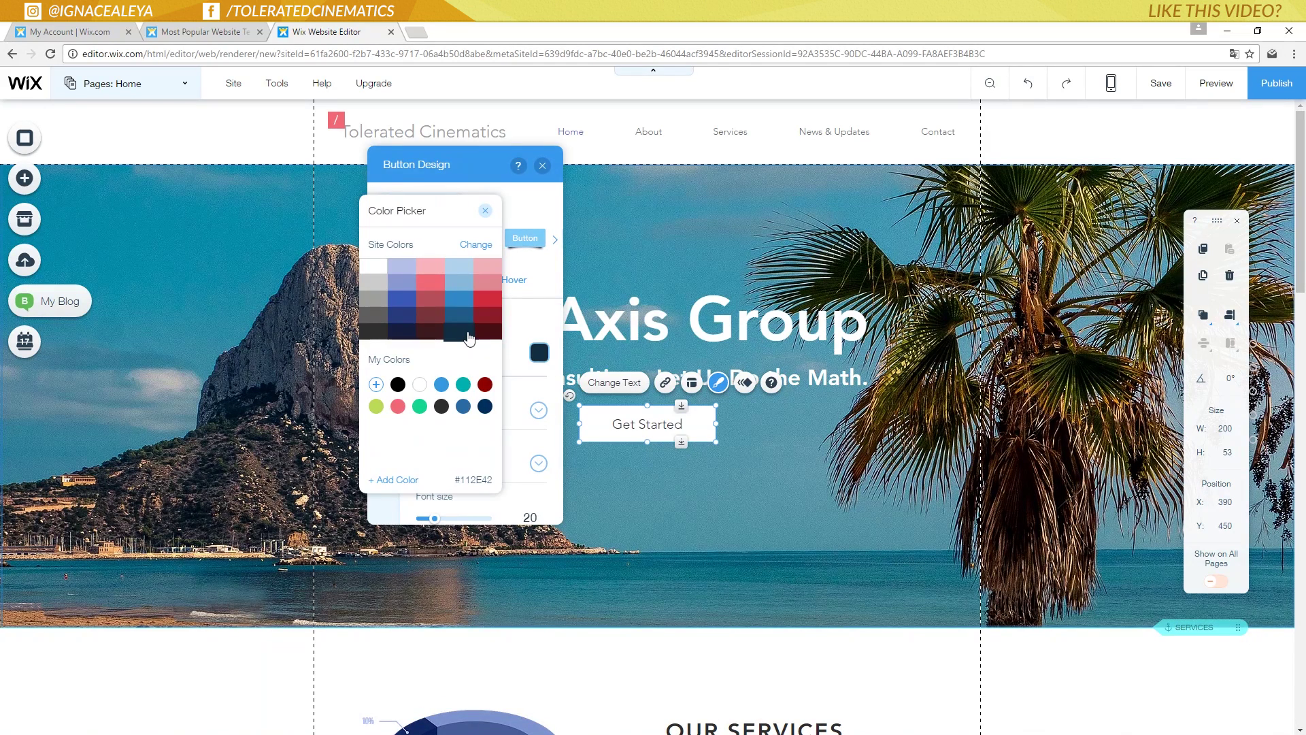
left_click(485, 211)
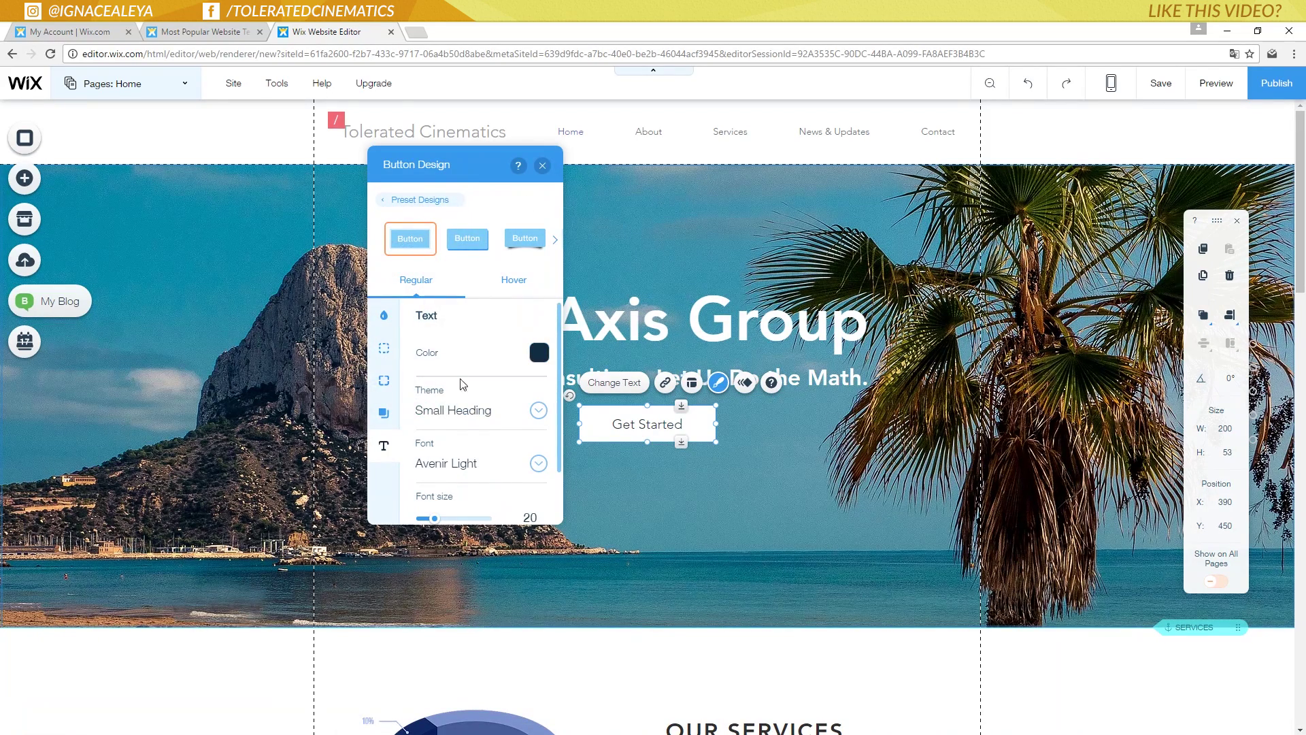
- Change the Get Started button's font to Avenir and close its design settings
left_click(451, 470)
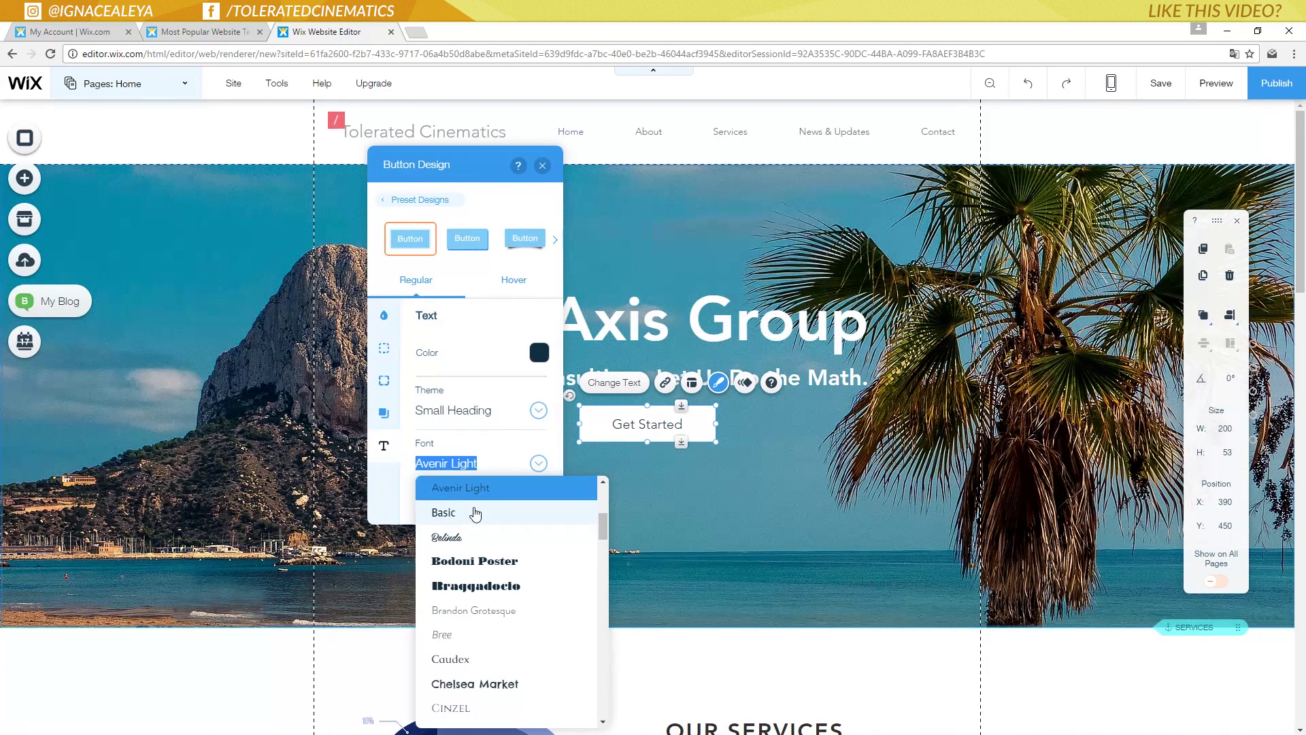
left_click(478, 486)
left_click(459, 464)
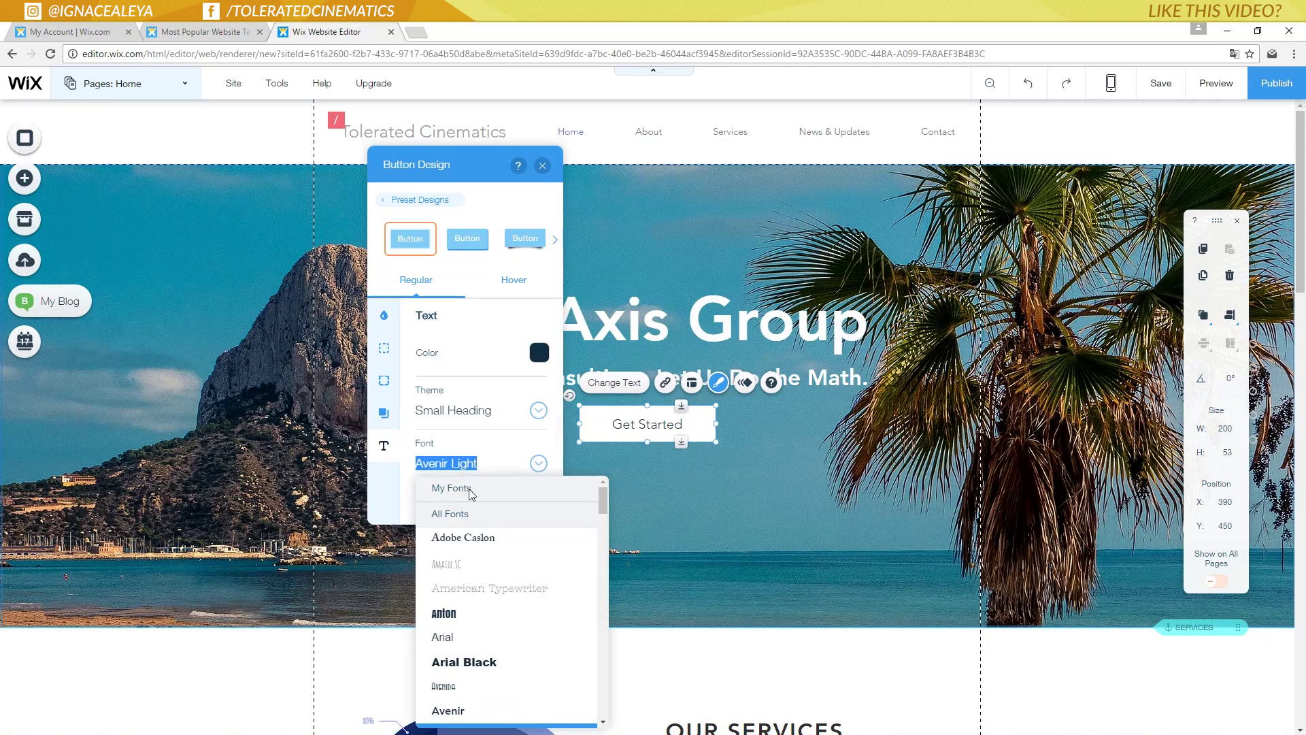
scroll(490, 560, "down", 1)
scroll(482, 673, "down", 1)
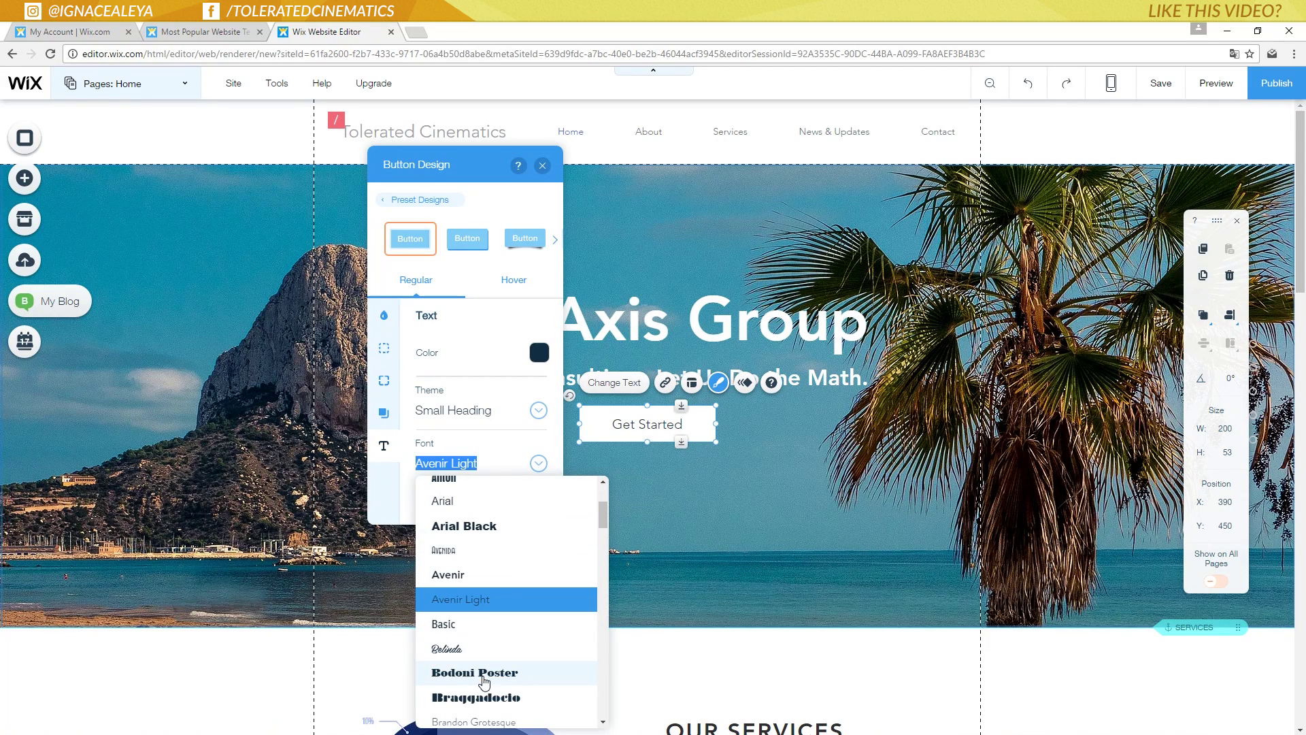
left_click(467, 573)
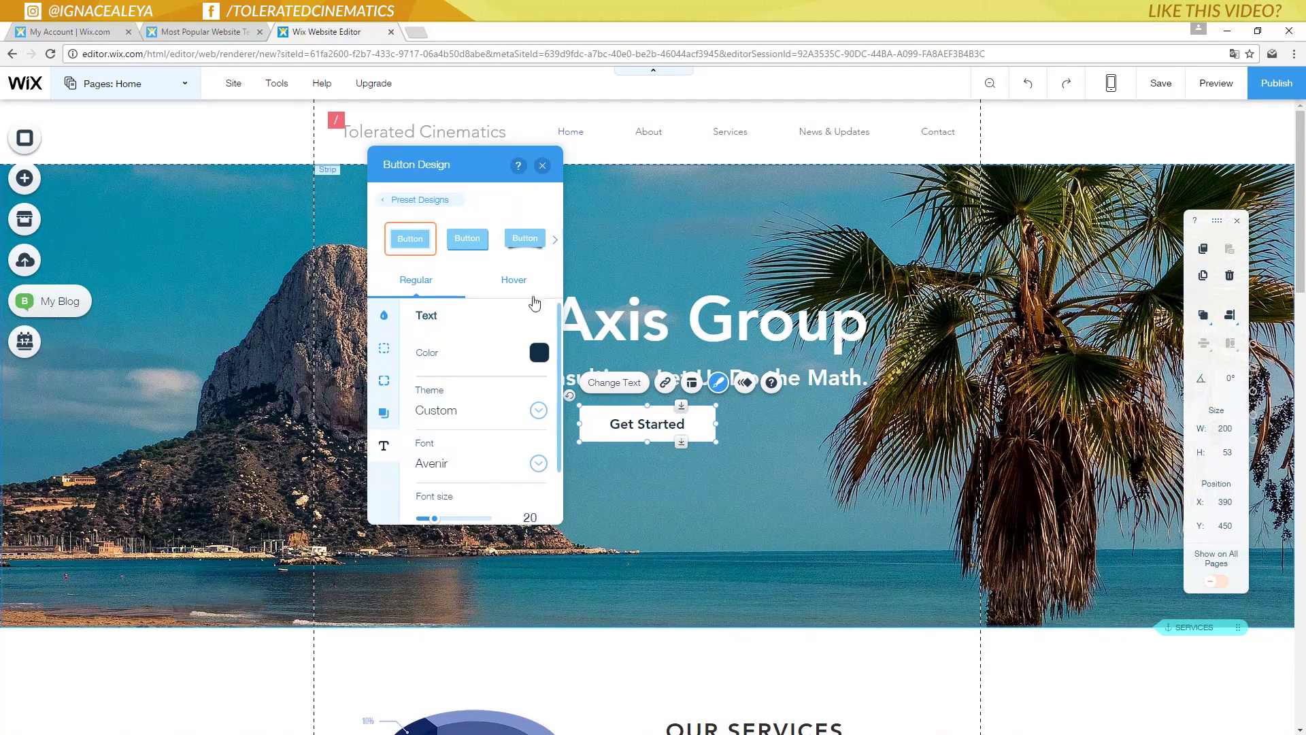
left_click(543, 166)
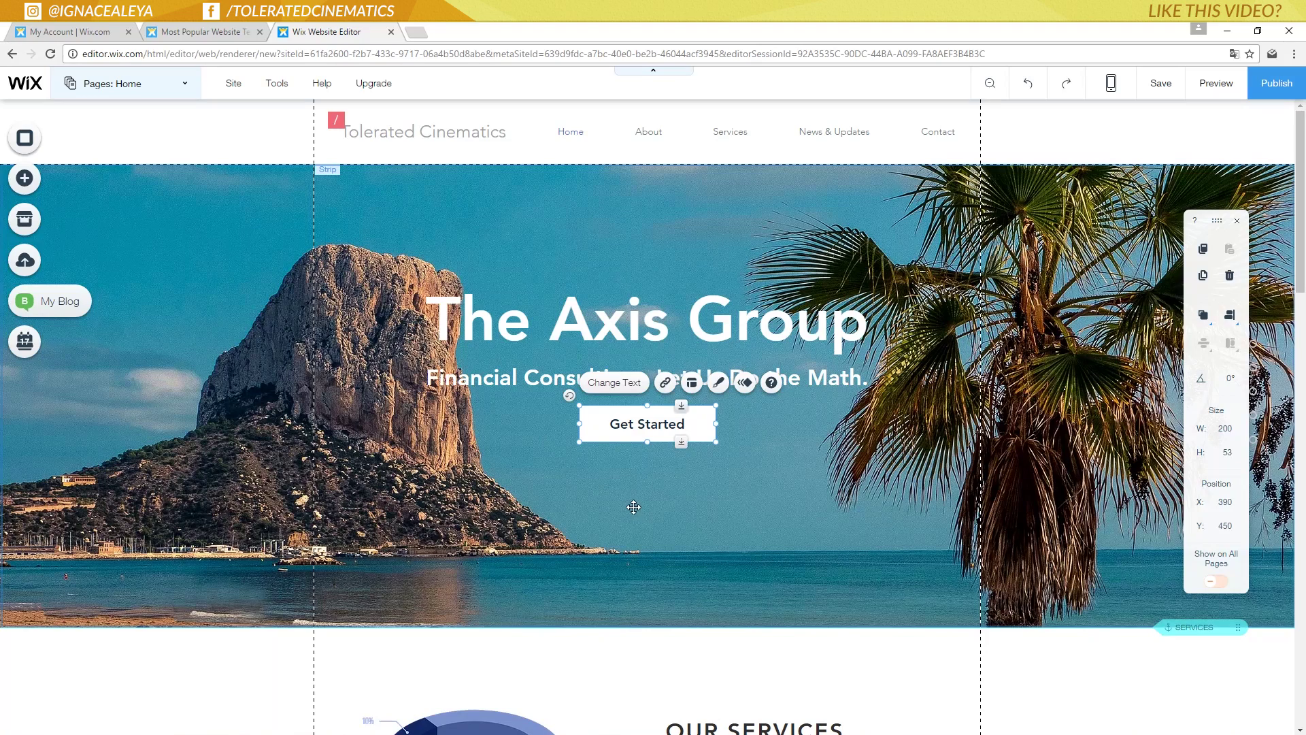
- Link the Get Started button to the SERVICES anchor on the Home page
left_click(633, 507)
left_click(659, 426)
left_click(666, 384)
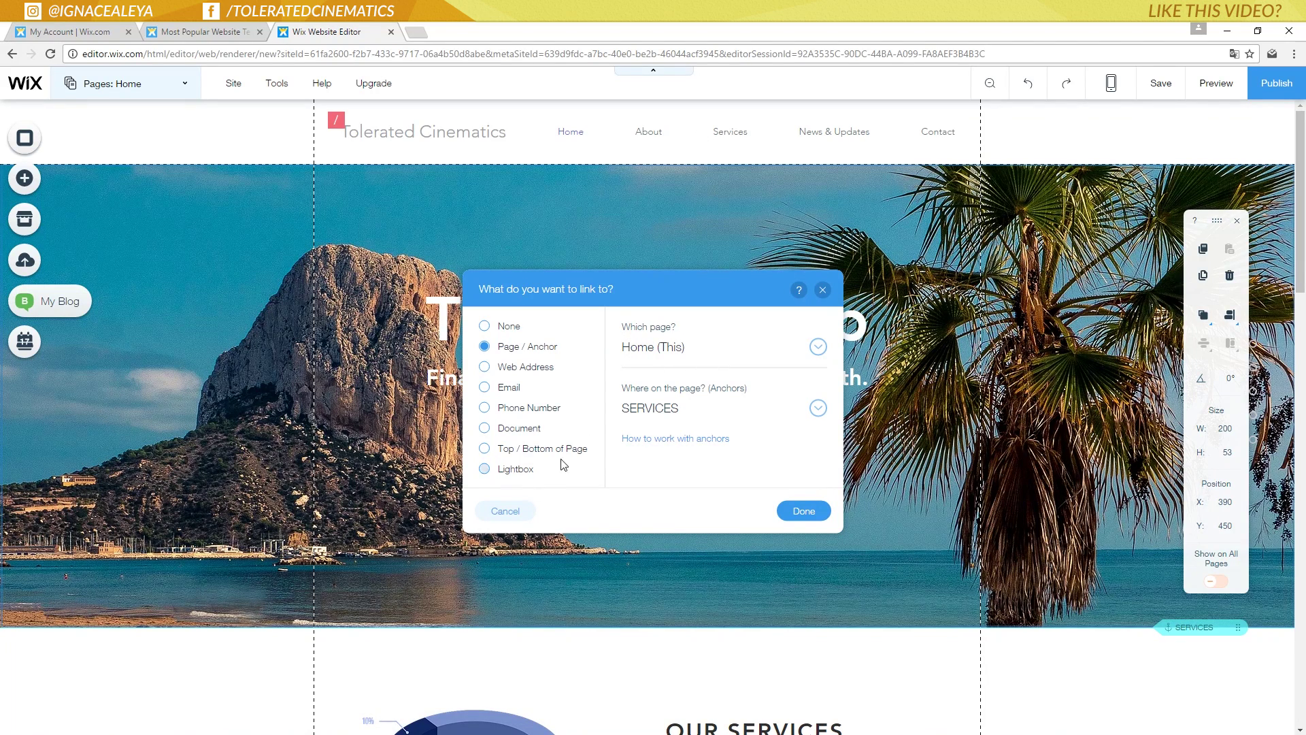
left_click(670, 412)
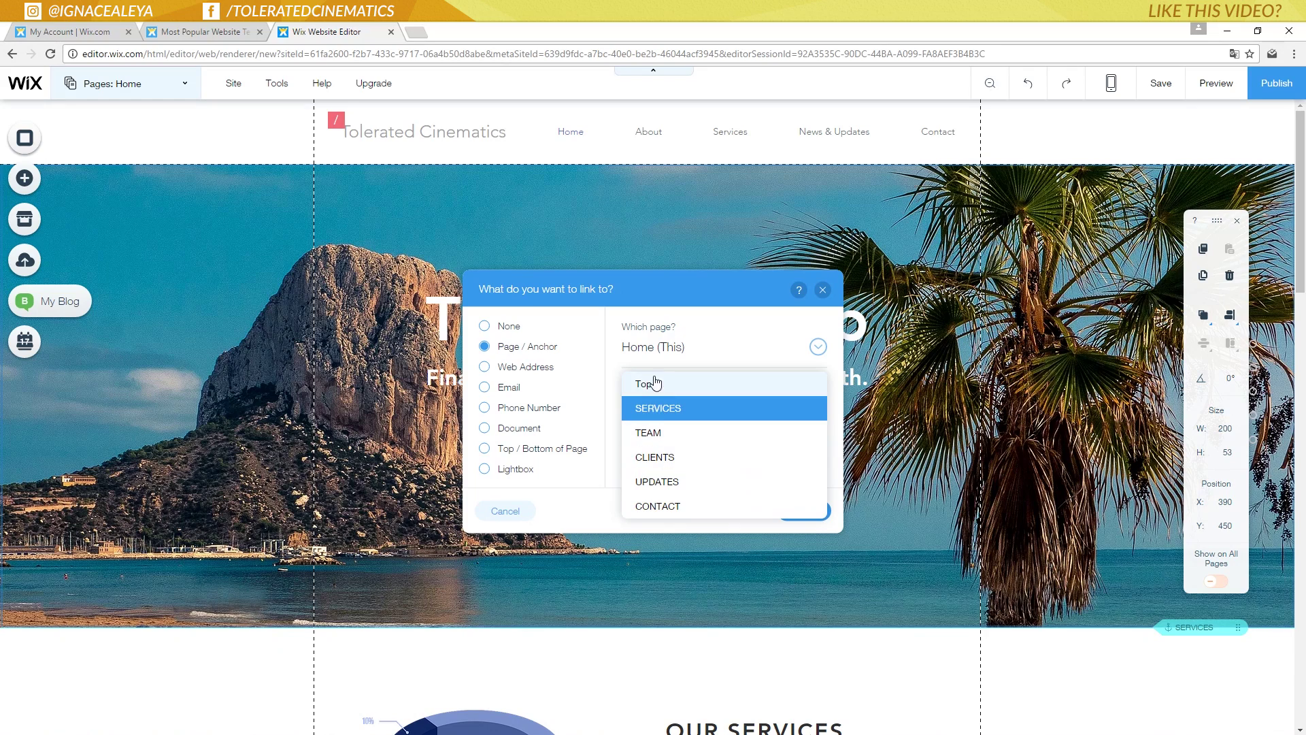
left_click(634, 410)
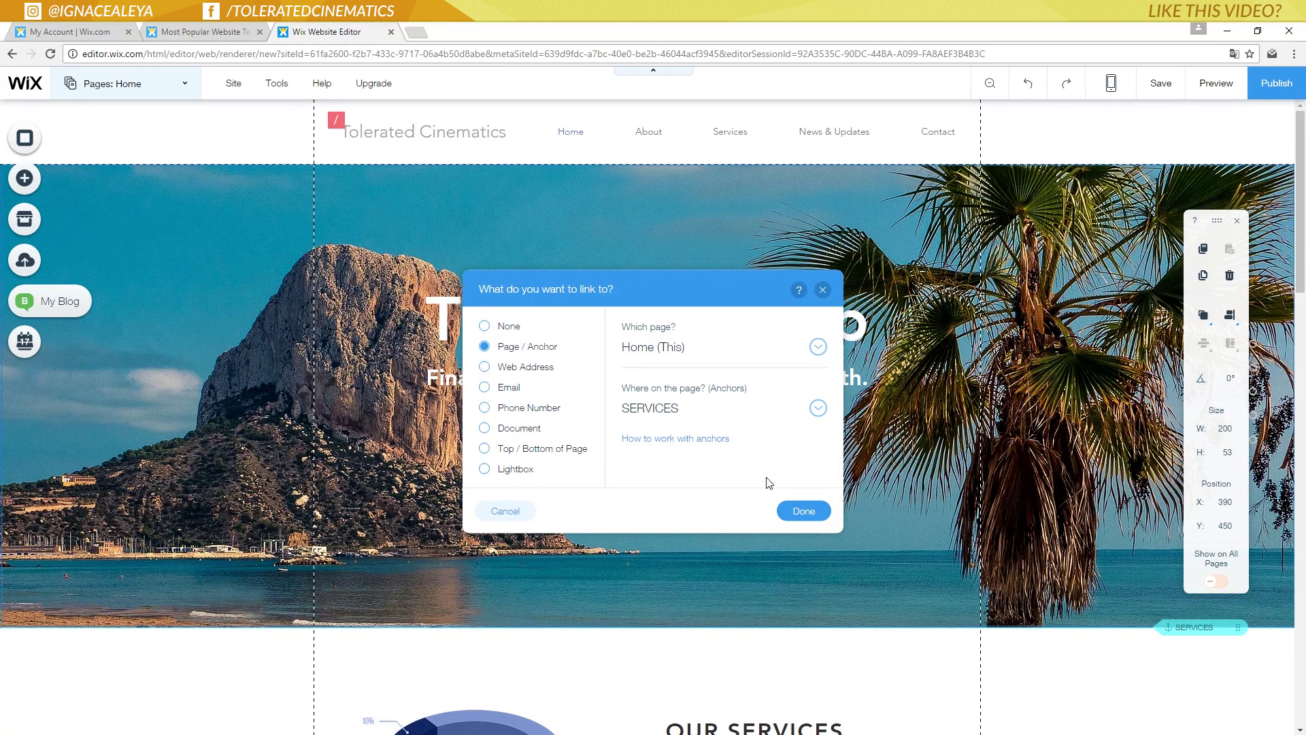
left_click(804, 512)
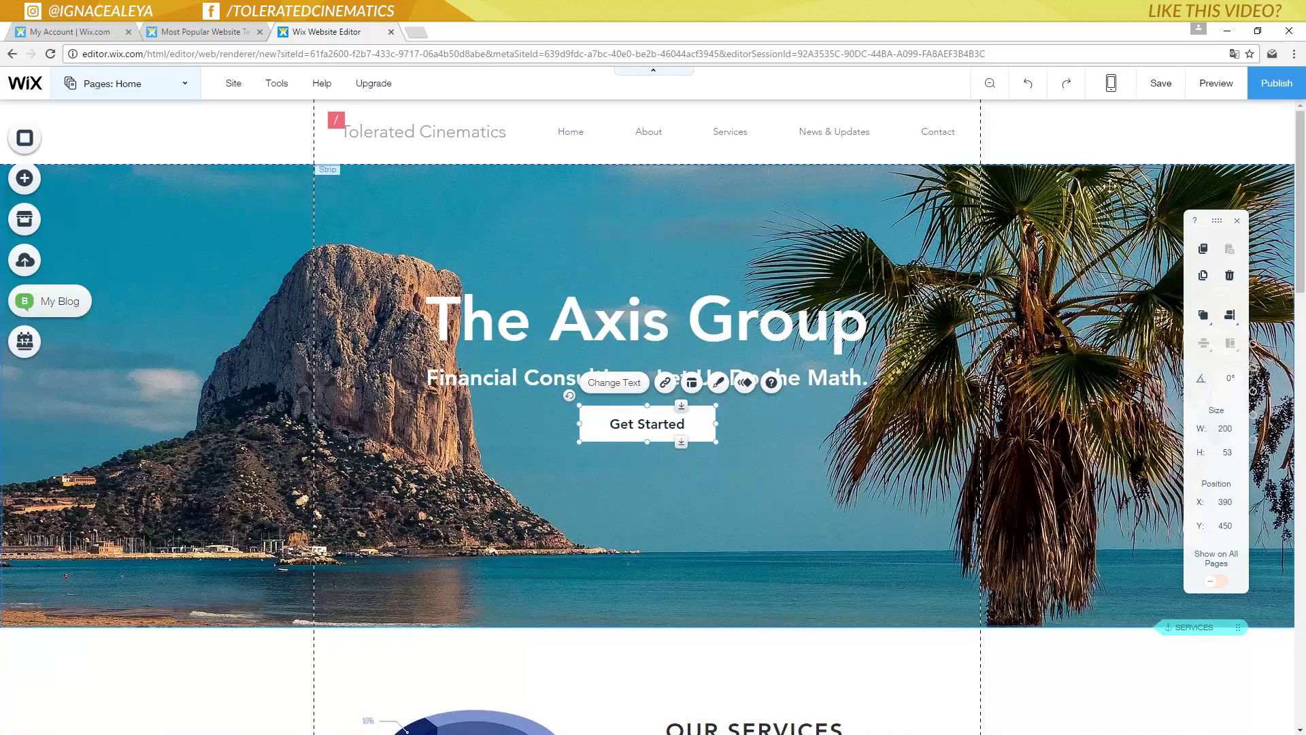
- Preview the site to test the Get Started button's hover look and its jump to Services, and return to the editor
left_click(1218, 84)
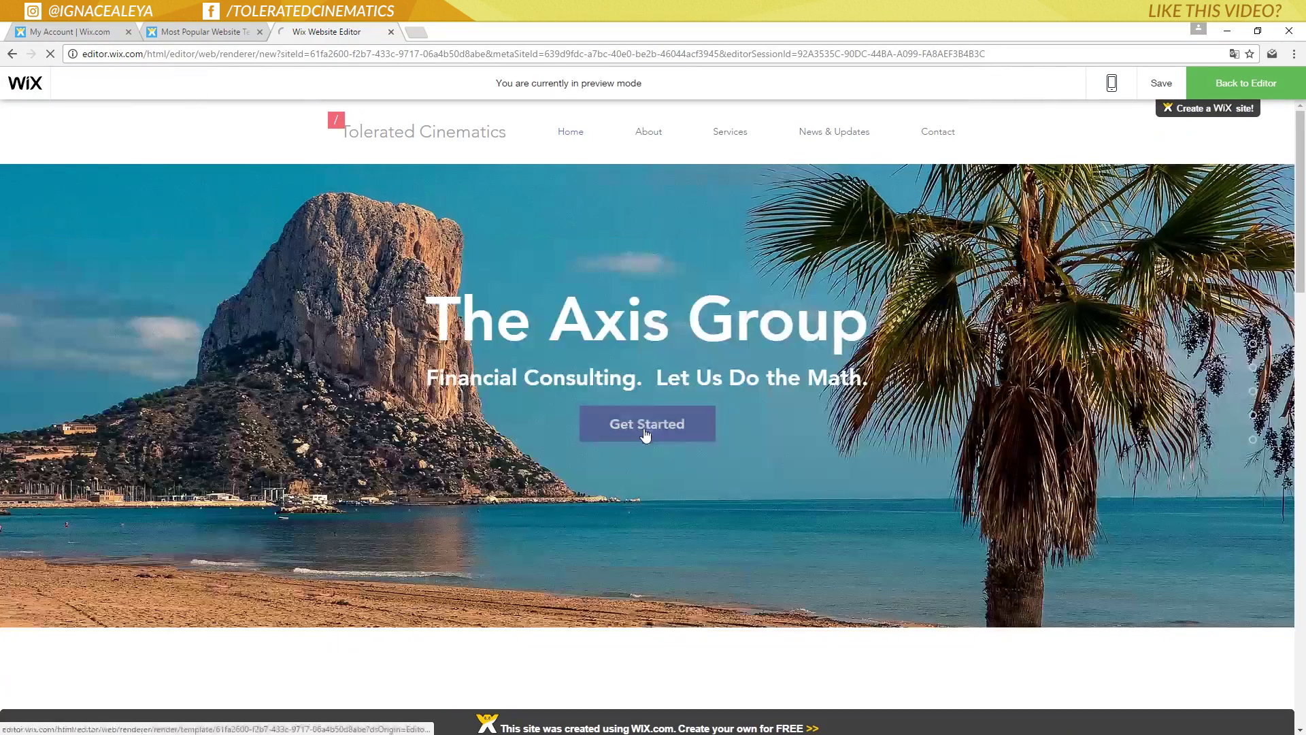
left_click(646, 428)
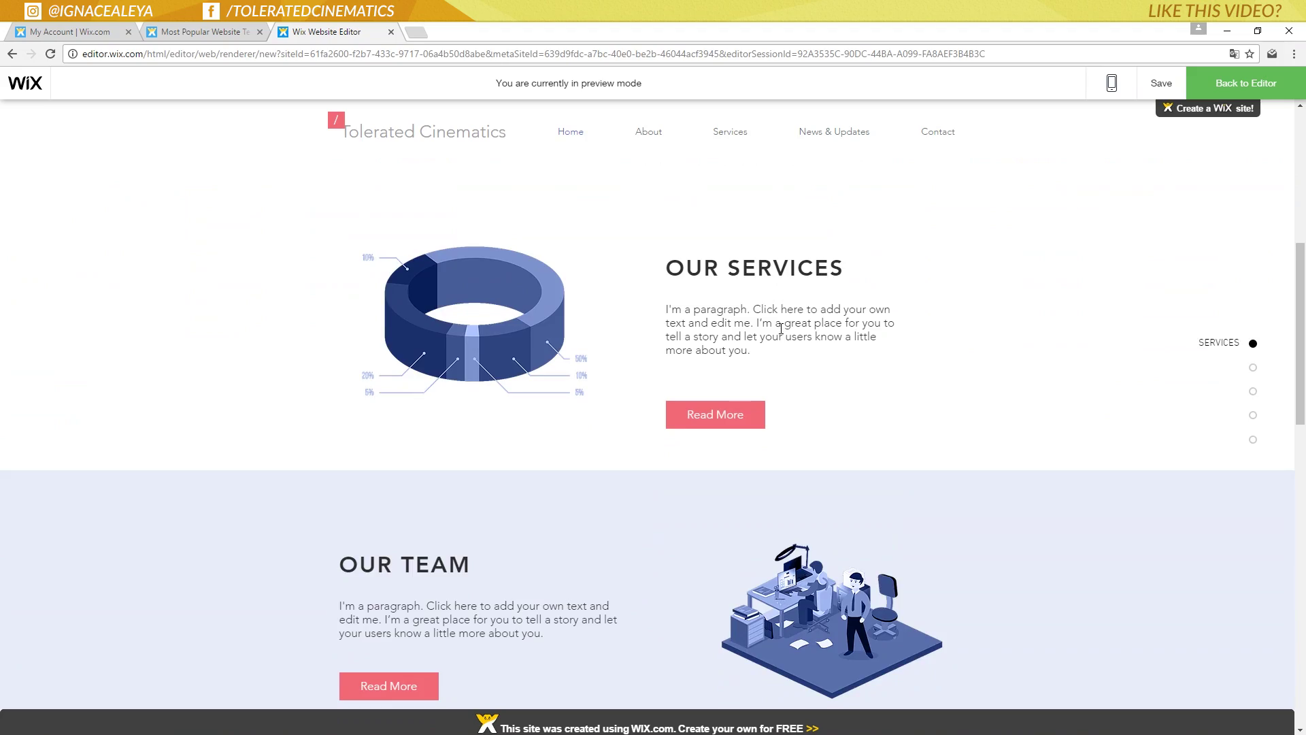
scroll(781, 329, "up", 5)
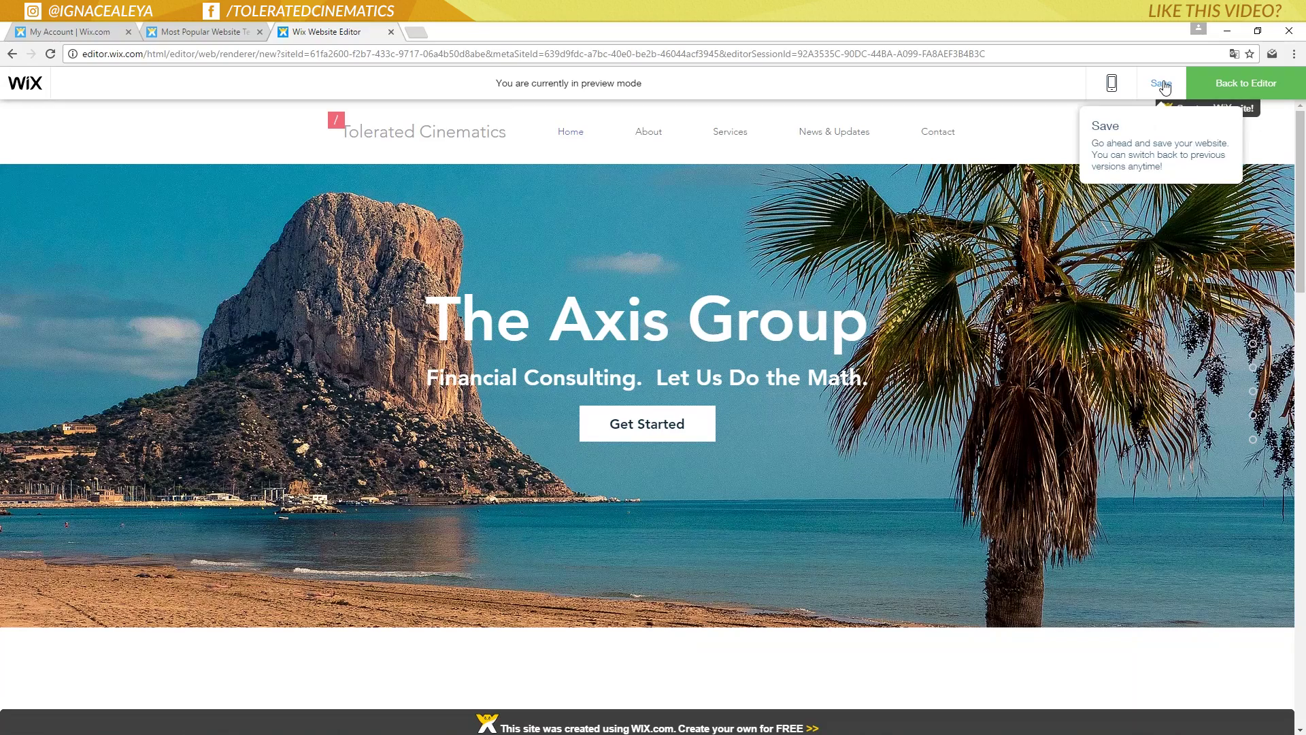
left_click(1246, 83)
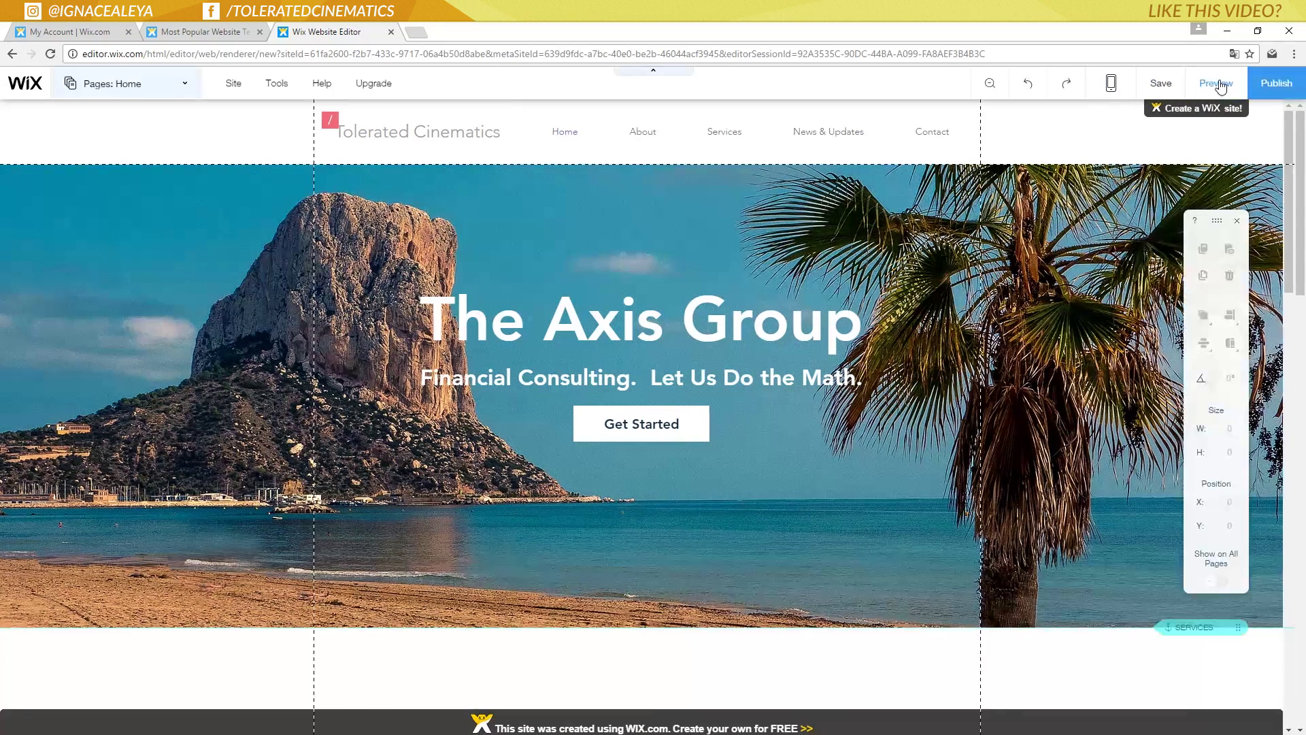
- Resize the Services strip by pulling its lower edge up to a height of about 416, and extending it downward again
scroll(712, 466, "down", 8)
scroll(722, 436, "up", 2)
left_click(332, 422)
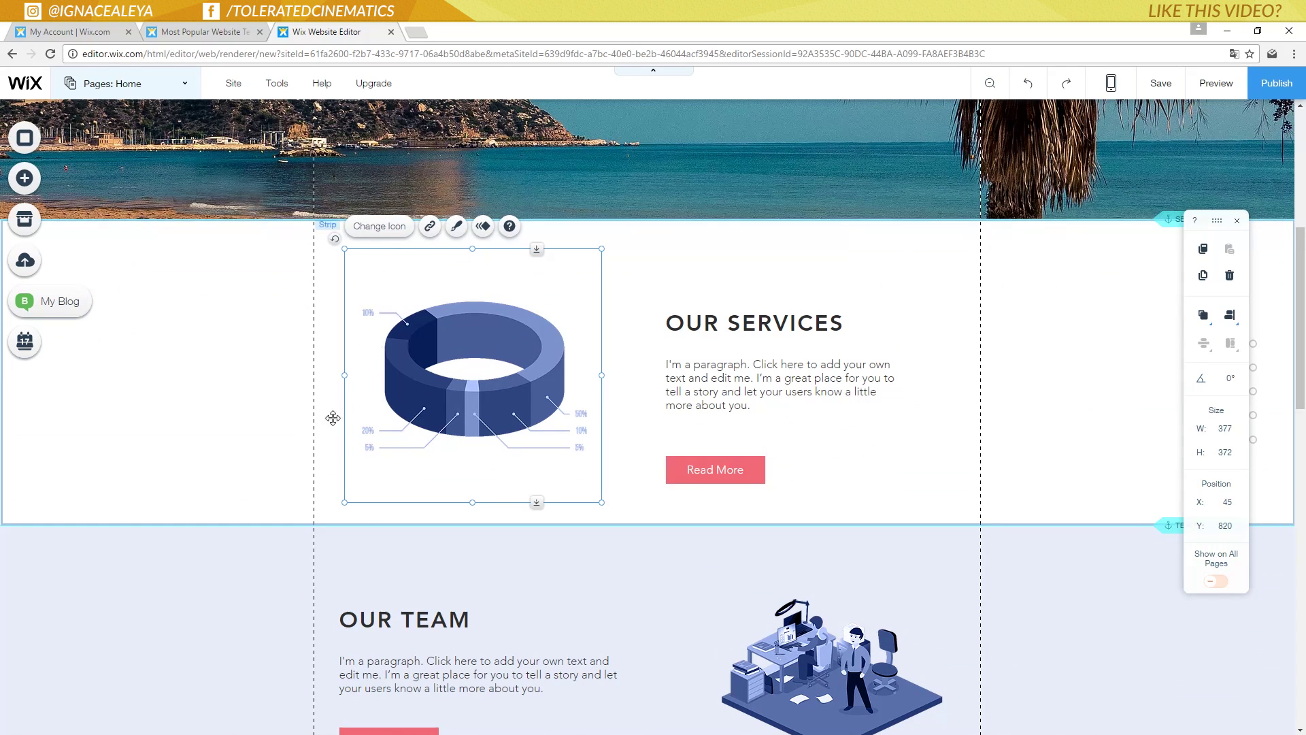
left_click(201, 335)
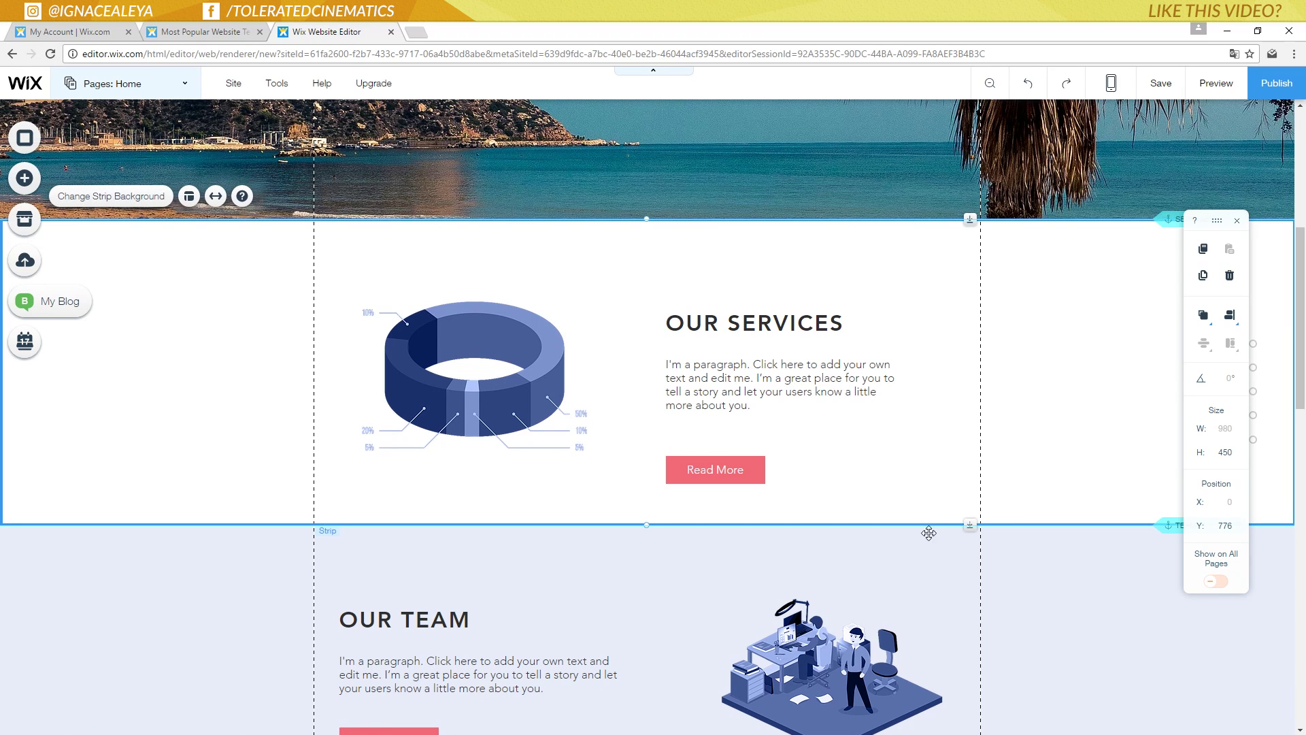
mouse_move(971, 522)
left_mouse_down()
mouse_move(972, 633)
mouse_move(971, 502)
left_mouse_up()
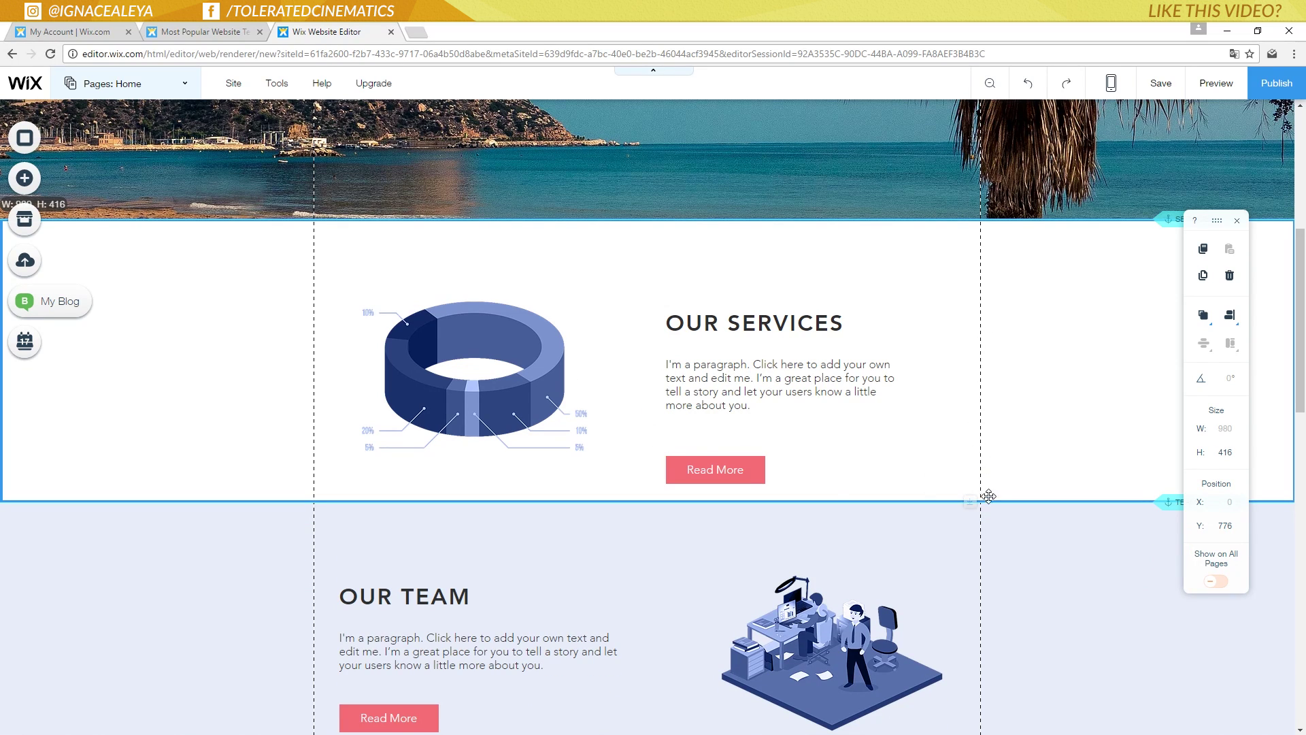
left_click_drag(984, 484, 1001, 563)
- Push the Services section and the content below it further down the page, with the Services strip at about Y 848
left_click_drag(975, 224, 973, 266)
left_click(945, 207)
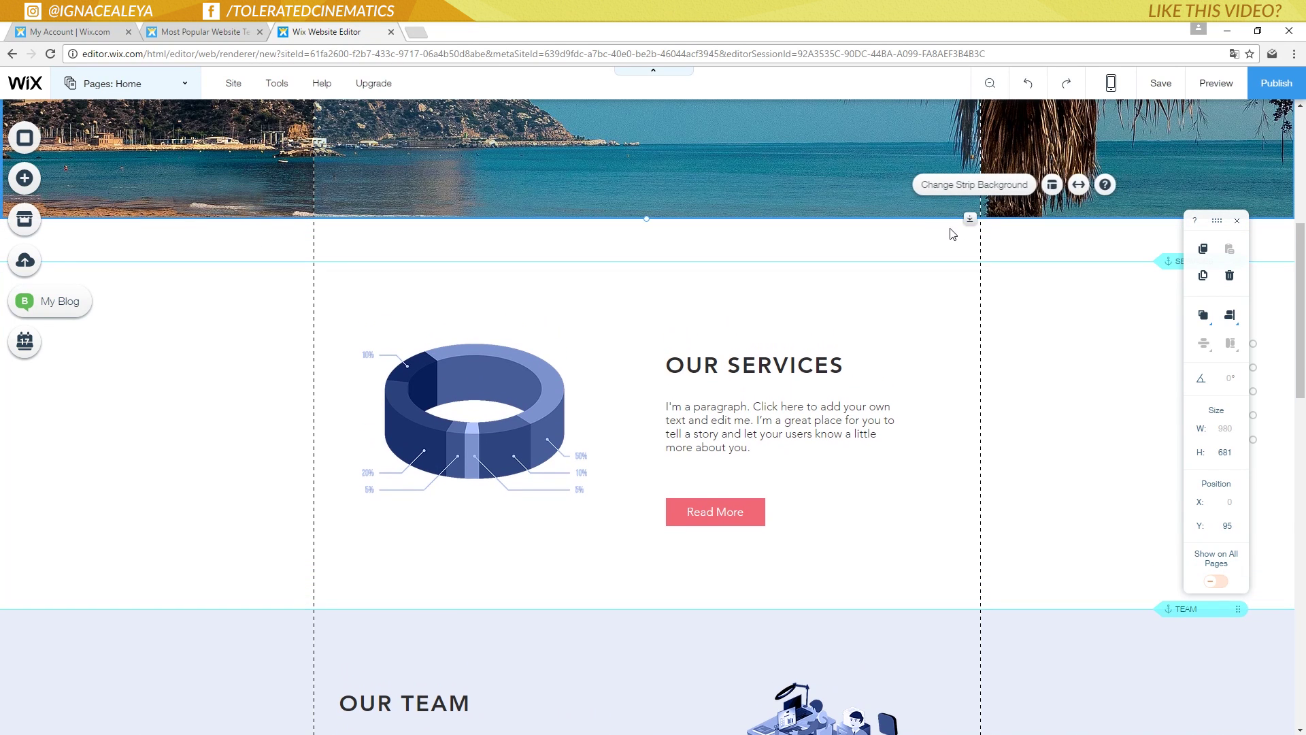
left_click_drag(944, 224, 947, 269)
left_click(973, 320)
scroll(866, 386, "down", 4)
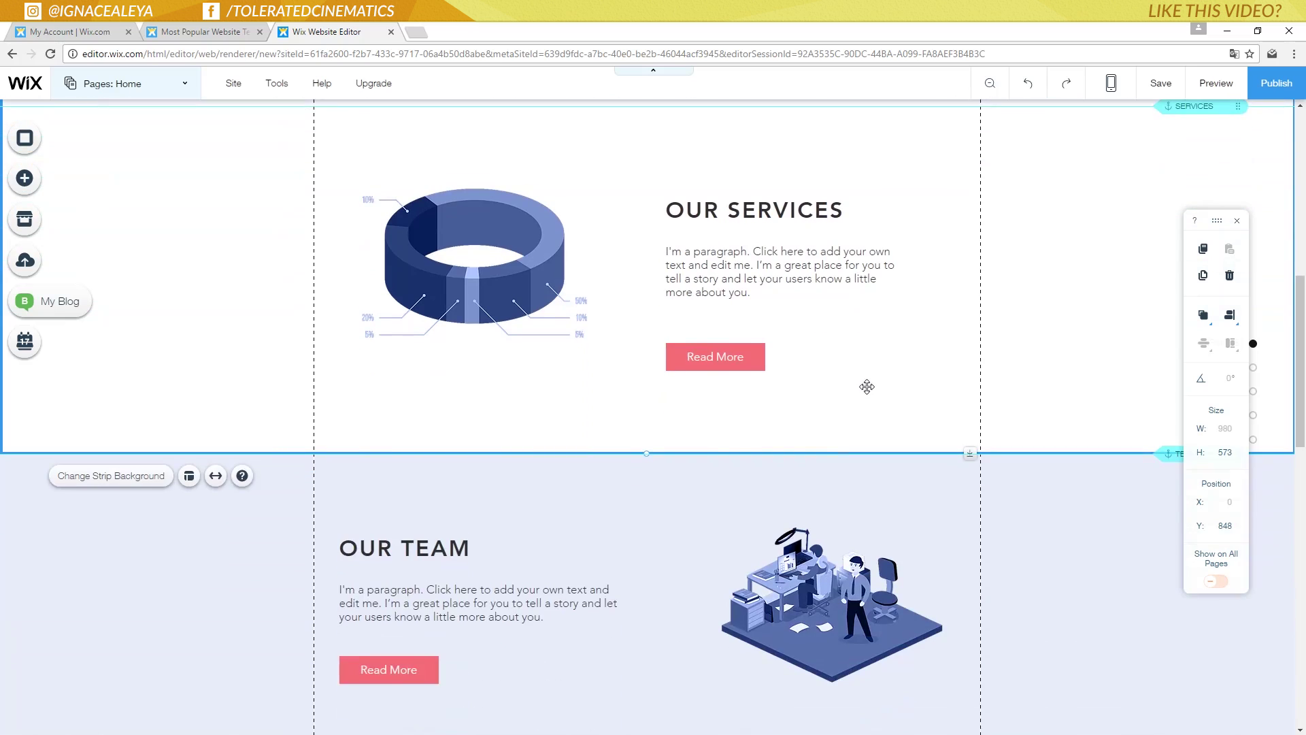
- Extend the Services strip to a height of about 644, and shift it with everything below down to about Y 1036
scroll(869, 384, "up", 2)
left_click_drag(970, 528, 964, 569)
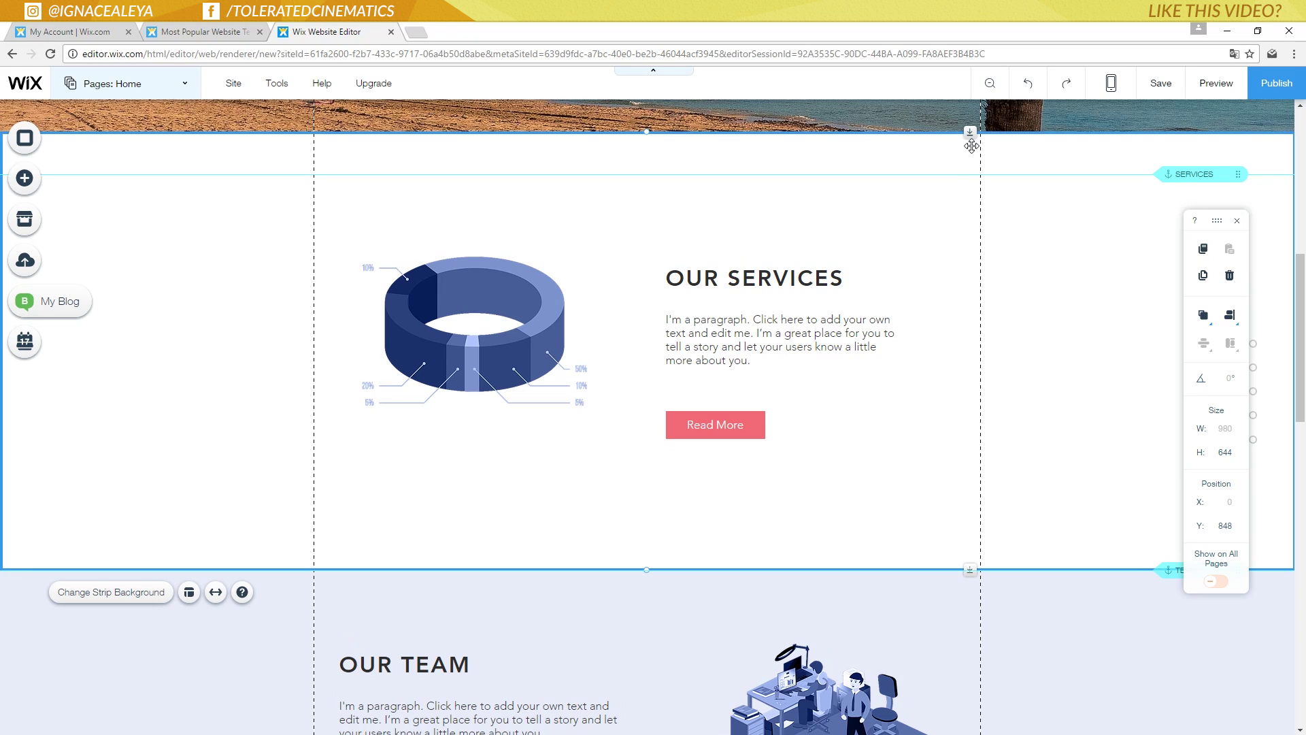
left_click_drag(973, 136, 973, 263)
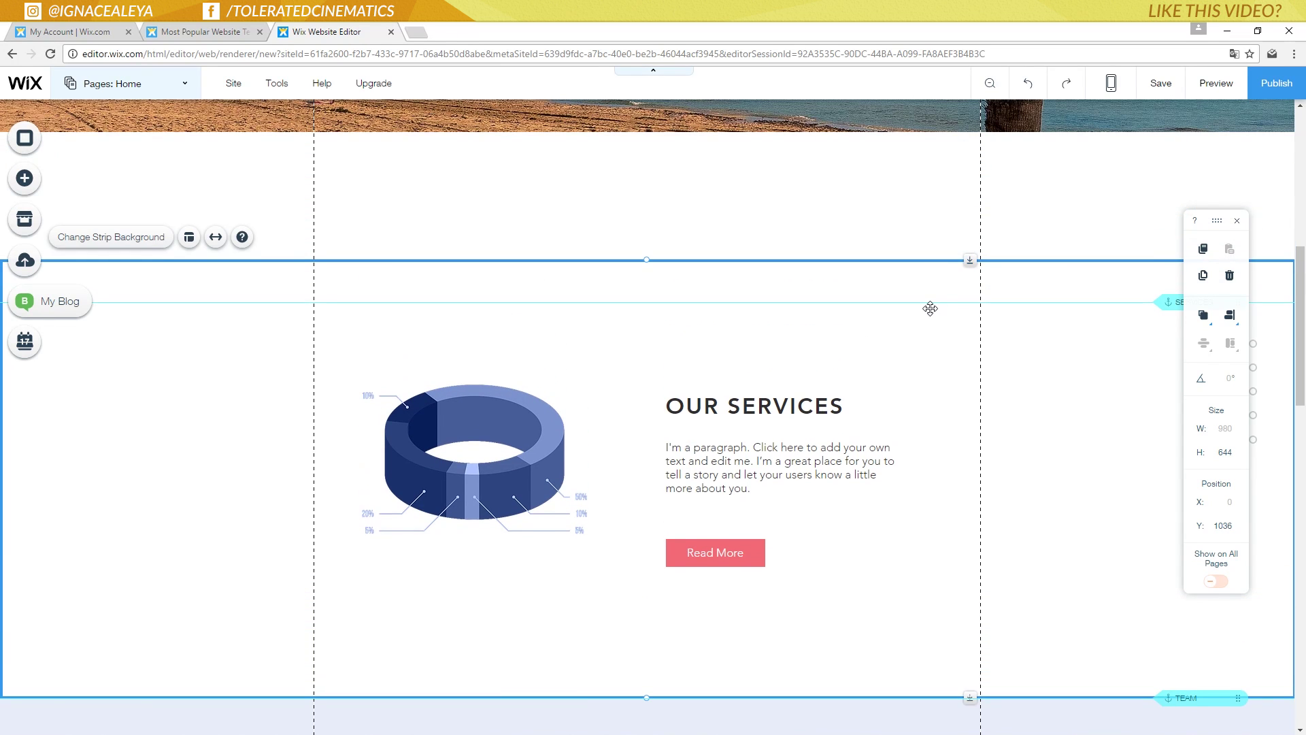
- Move the Services strip back up to about Y 848, opening blank space above the Our Team strip
left_click_drag(930, 307, 945, 199)
scroll(746, 367, "down", 5)
left_click(517, 383)
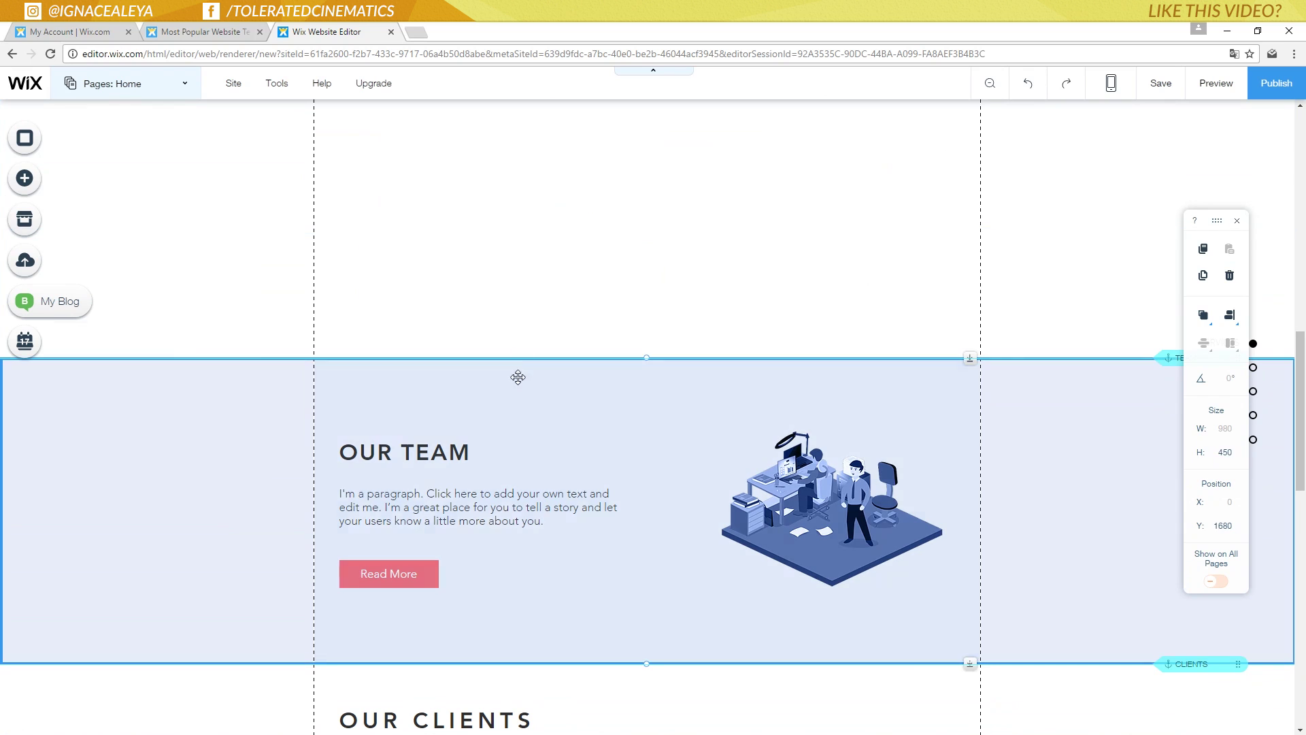
left_click(565, 197)
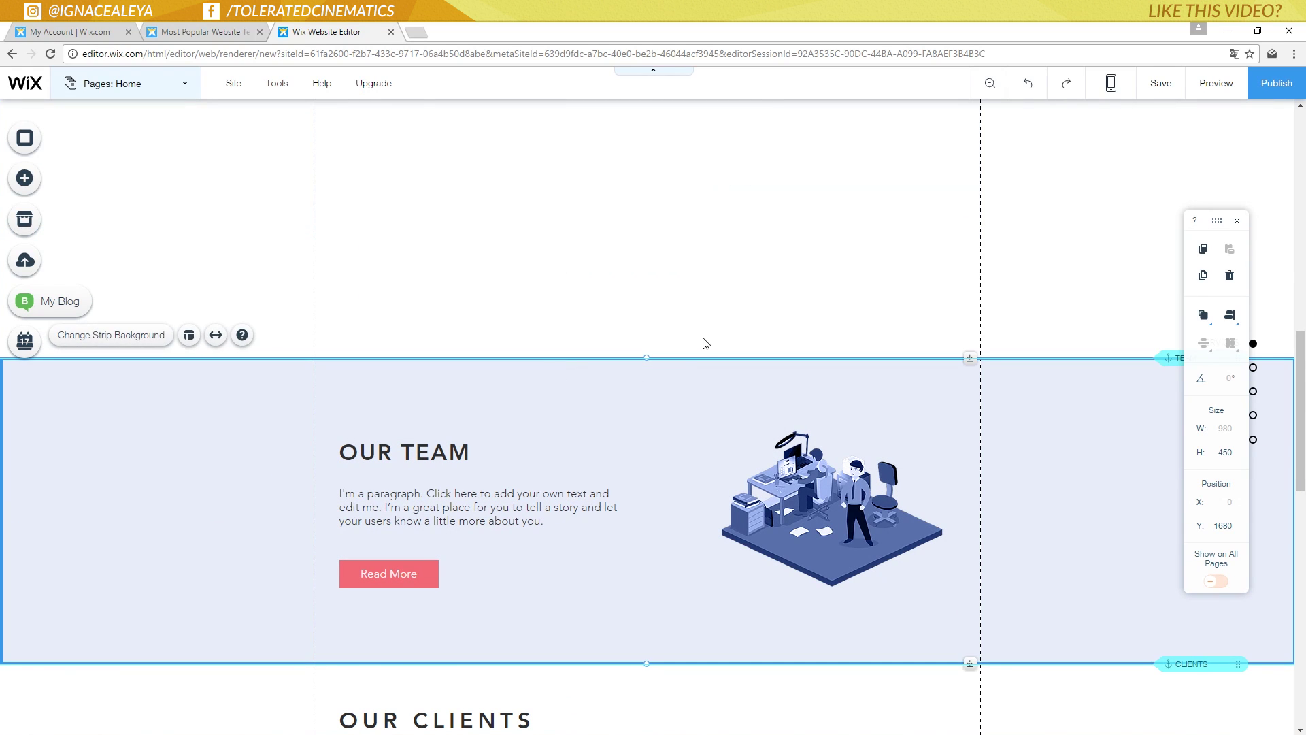
- Shorten the Services strip to a height of about 522 by raising its lower edge
scroll(703, 344, "up", 4)
left_click(608, 427)
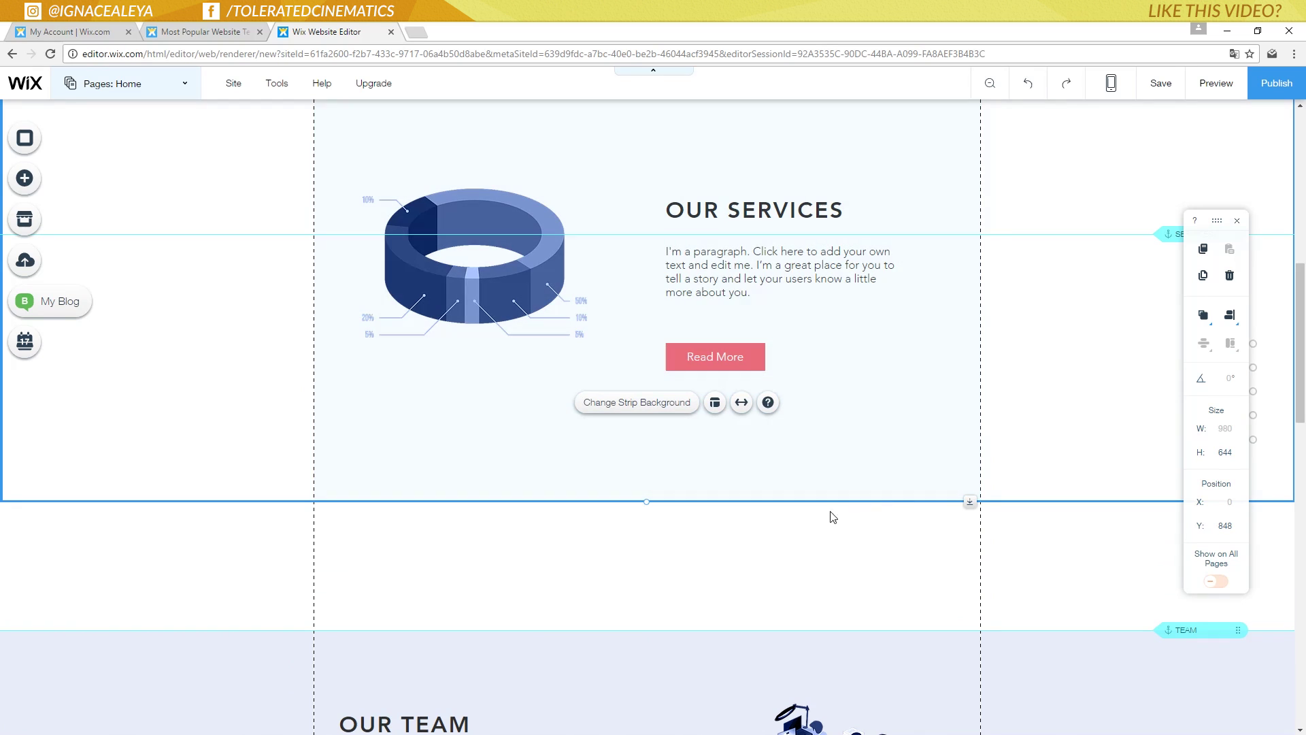
left_click_drag(970, 502, 969, 420)
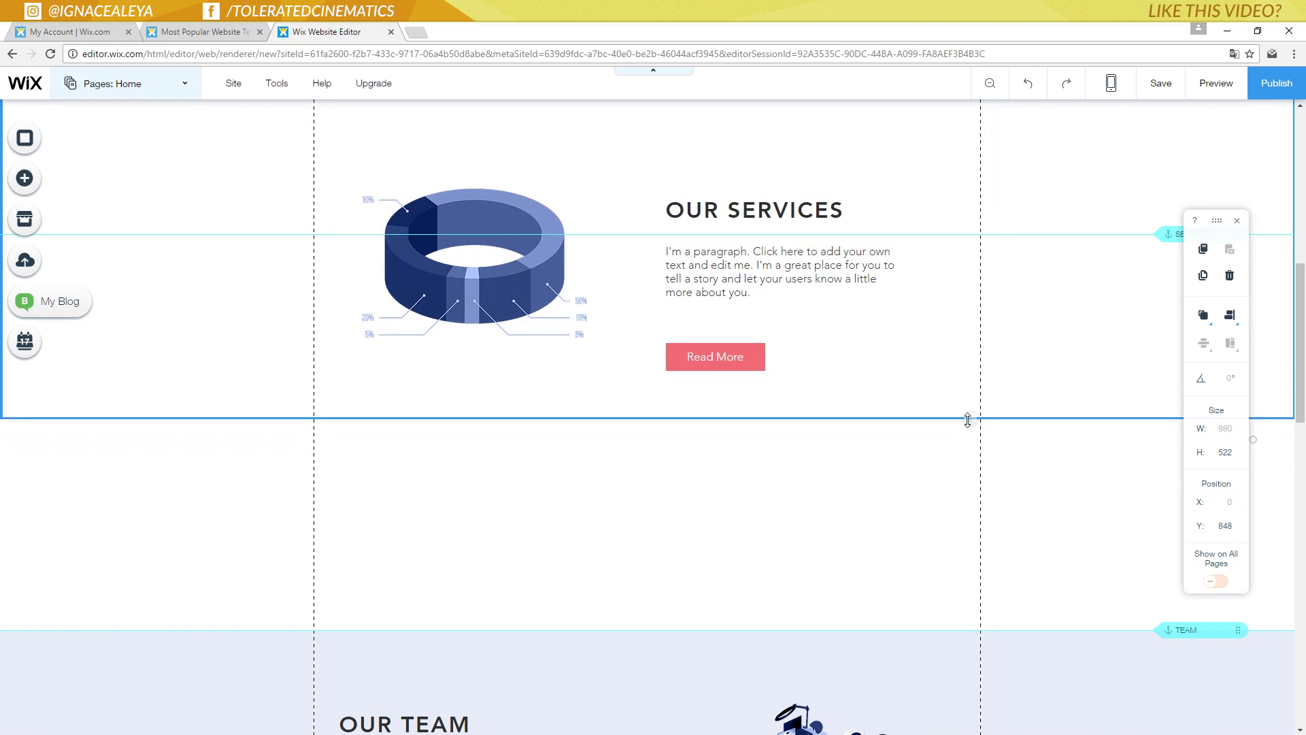
- Move the Our Services heading, paragraph, Read More button and chart icon up within the strip, with the icon at about X 46, Y 855
scroll(968, 417, "up", 2)
left_click(761, 386)
left_click_drag(761, 386, 759, 336)
left_click_drag(713, 492, 710, 382)
left_click_drag(491, 430, 492, 373)
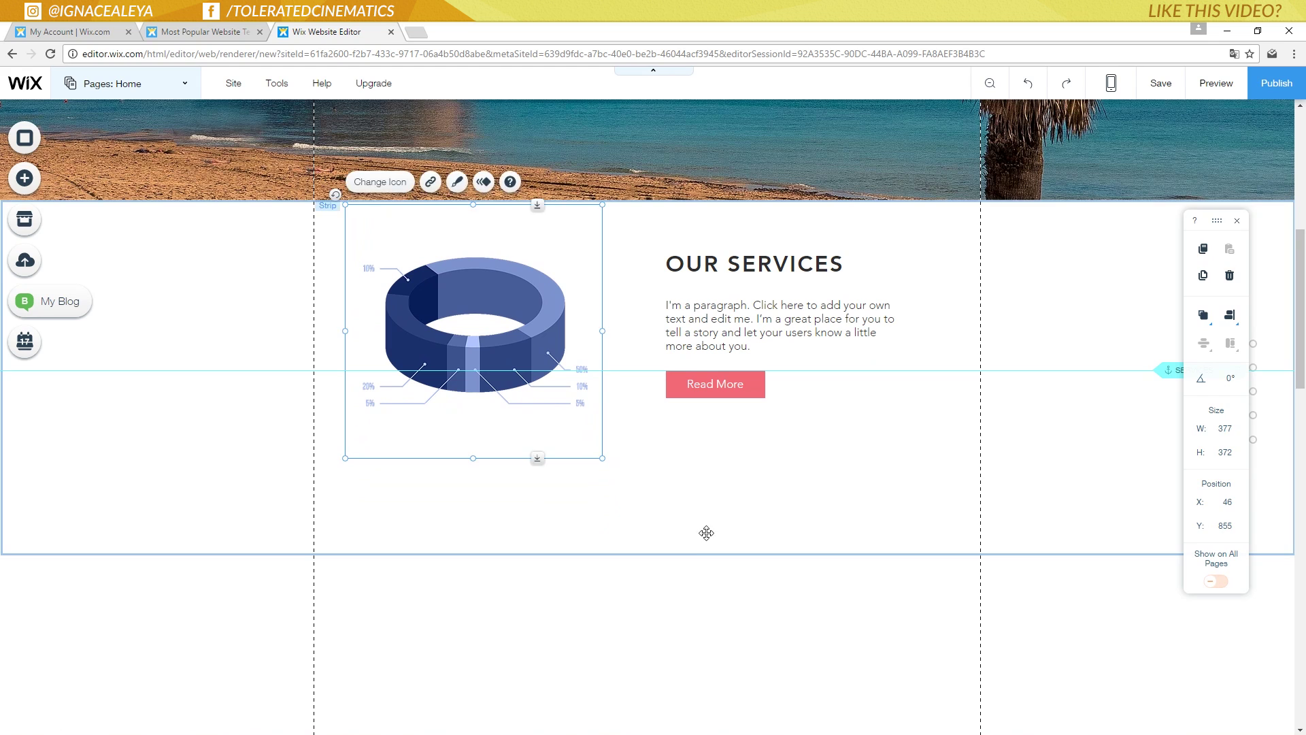
- Shorten the Services strip further so that its lower edge sits just below the chart icon
left_click(735, 541)
left_click_drag(966, 555, 948, 472)
left_click(918, 535)
scroll(920, 537, "down", 2)
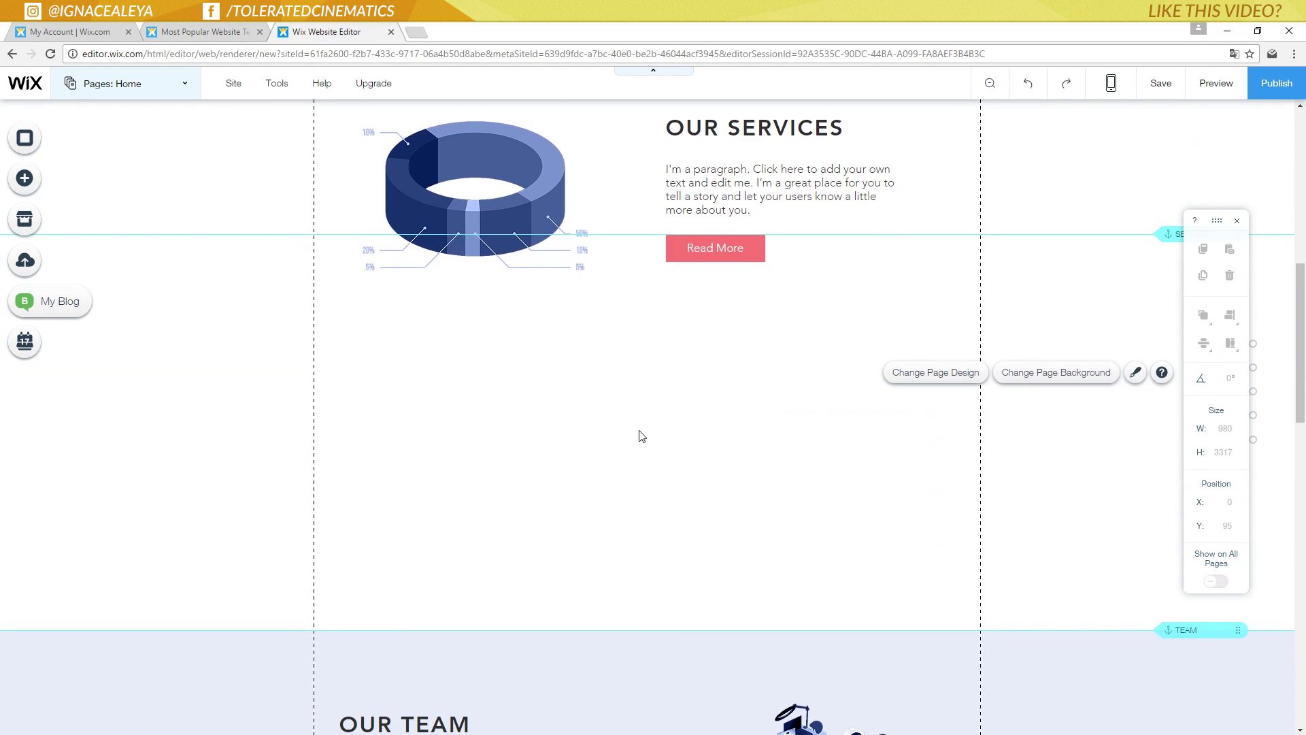
scroll(636, 439, "down", 2)
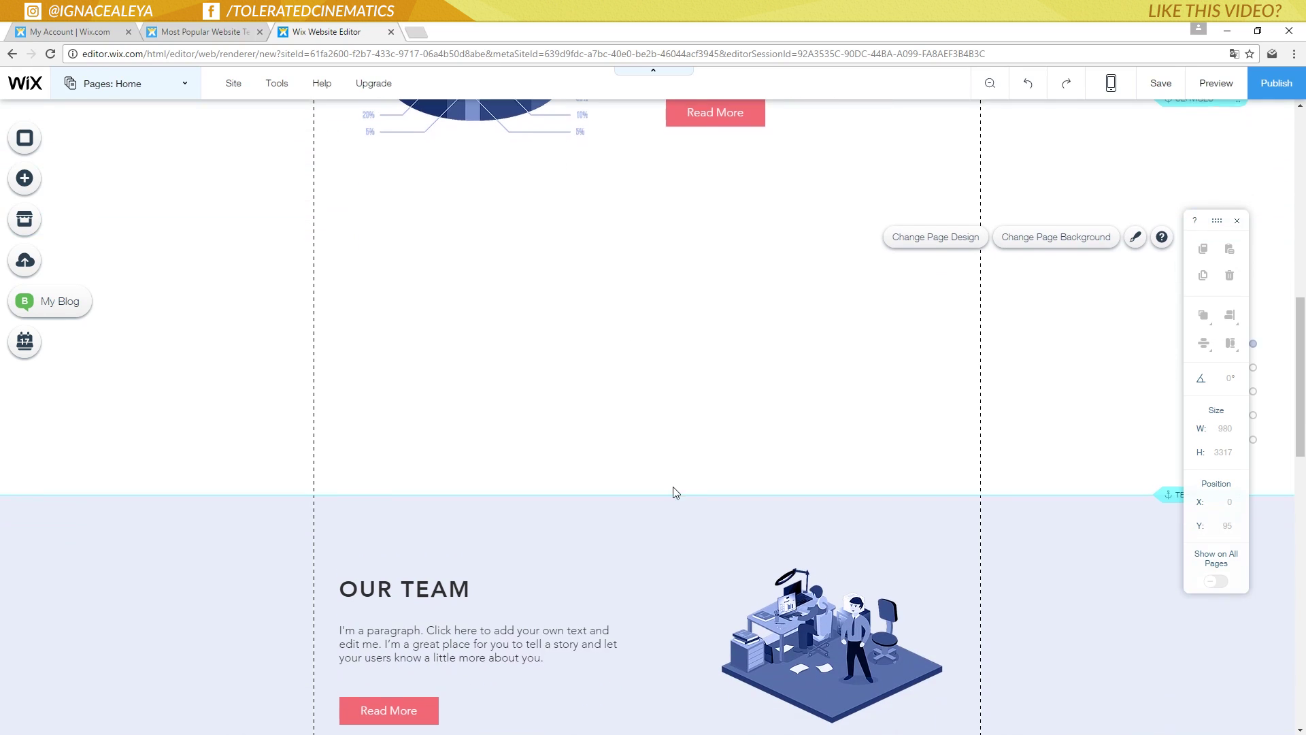
scroll(708, 476, "up", 3)
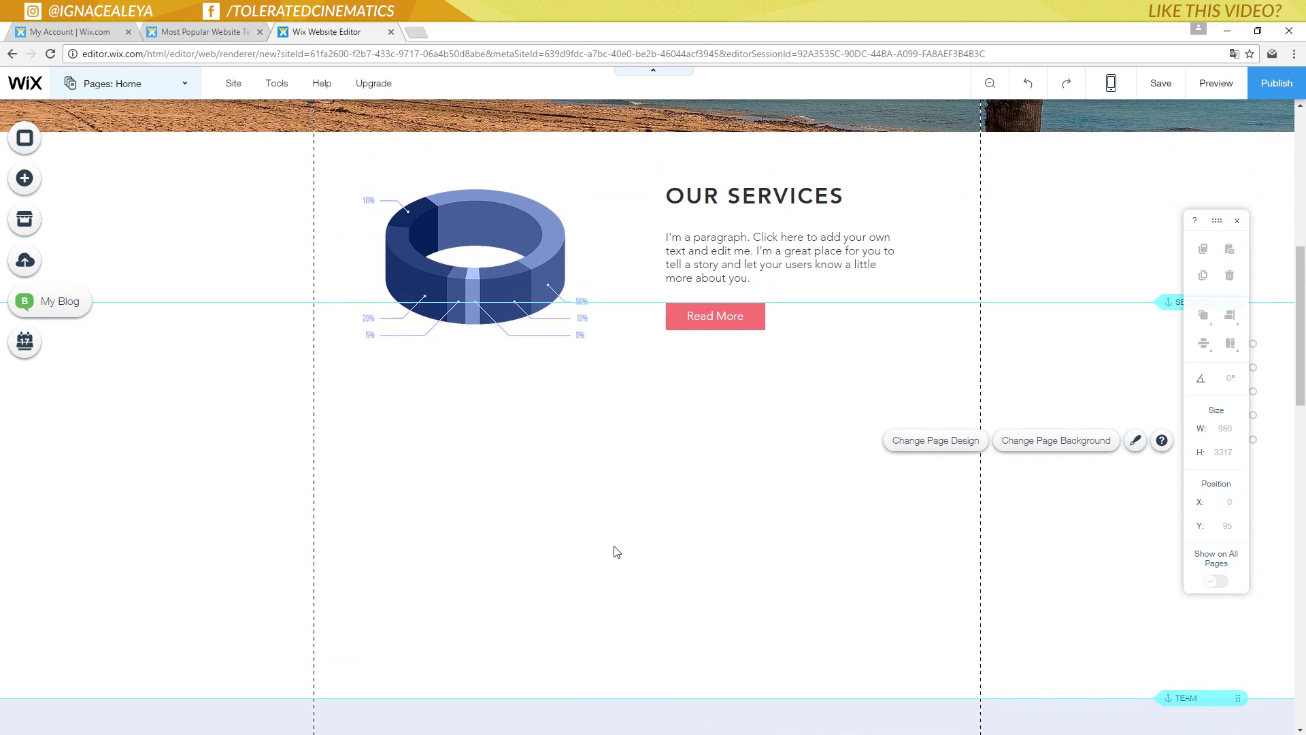
- Browse the text, image and gallery elements that can be added, including the grid, full width, slider and 3D galleries
left_click(20, 181)
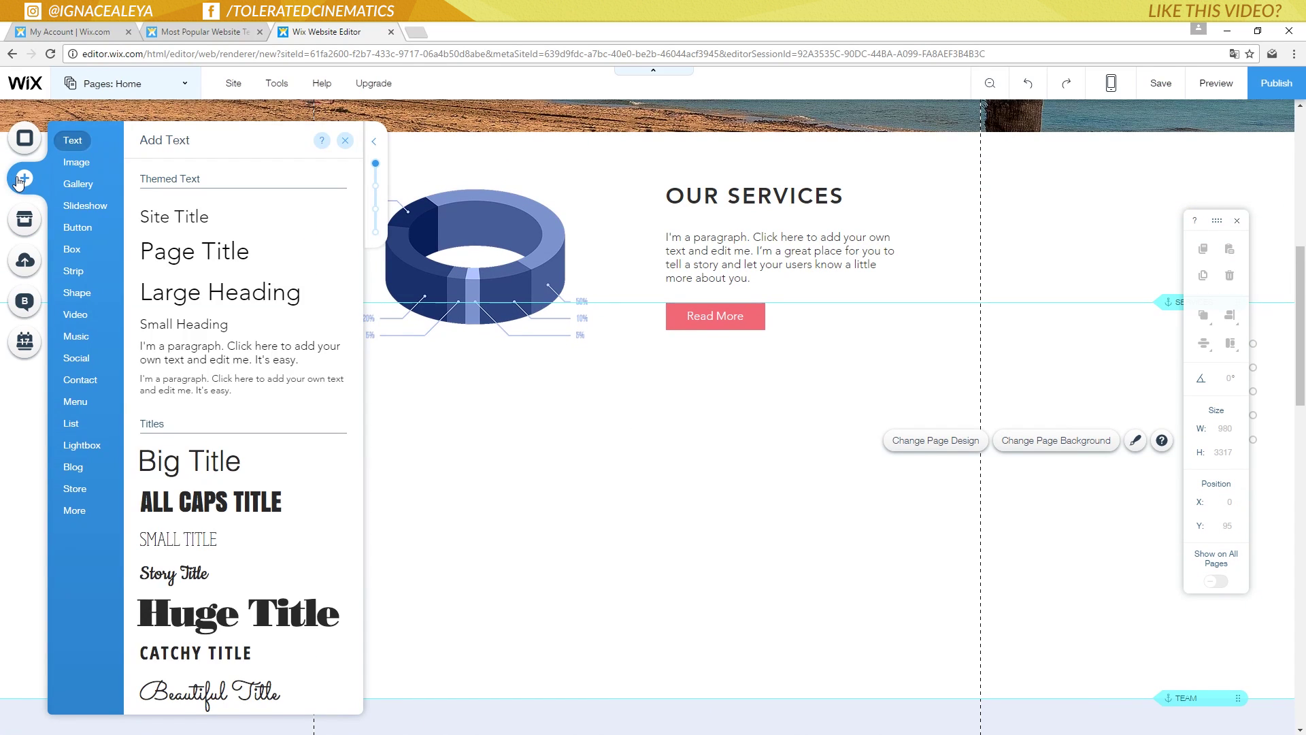
left_click(79, 163)
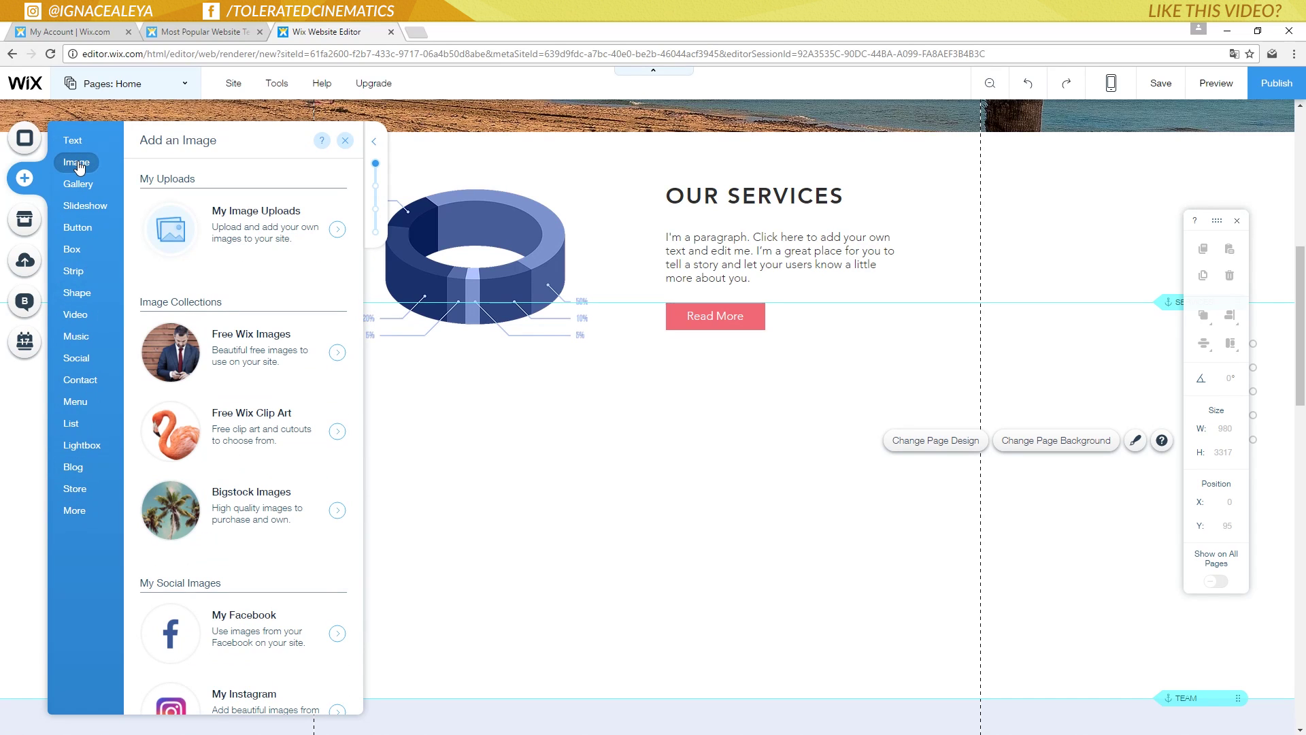
mouse_move(77, 190)
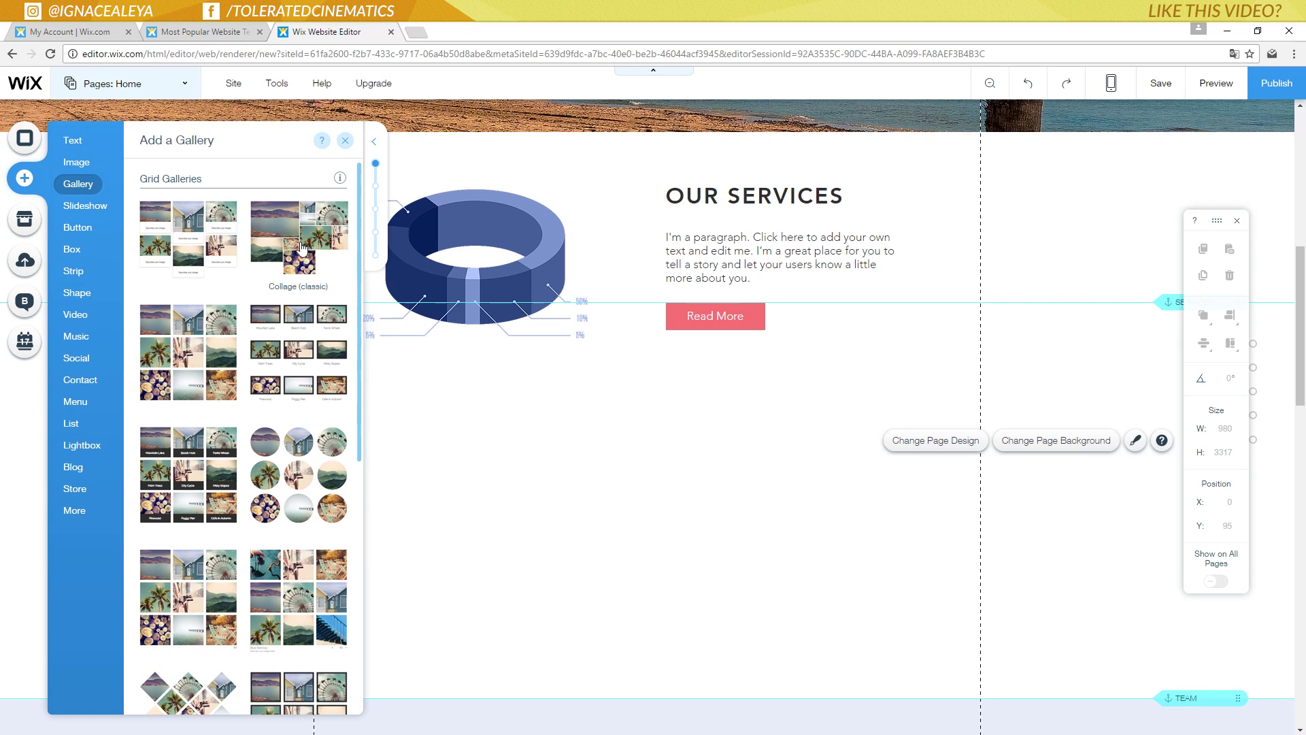
scroll(302, 249, "down", 3)
scroll(302, 249, "down", 10)
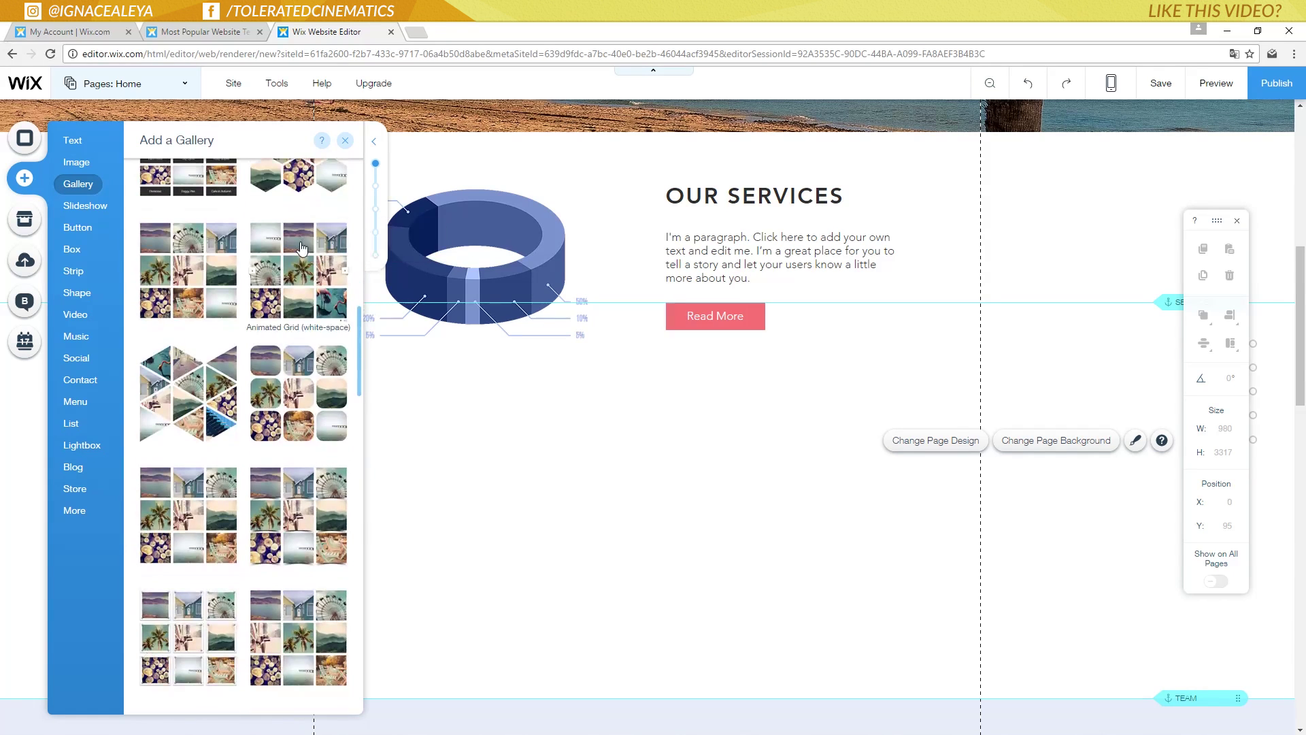
scroll(302, 248, "down", 2)
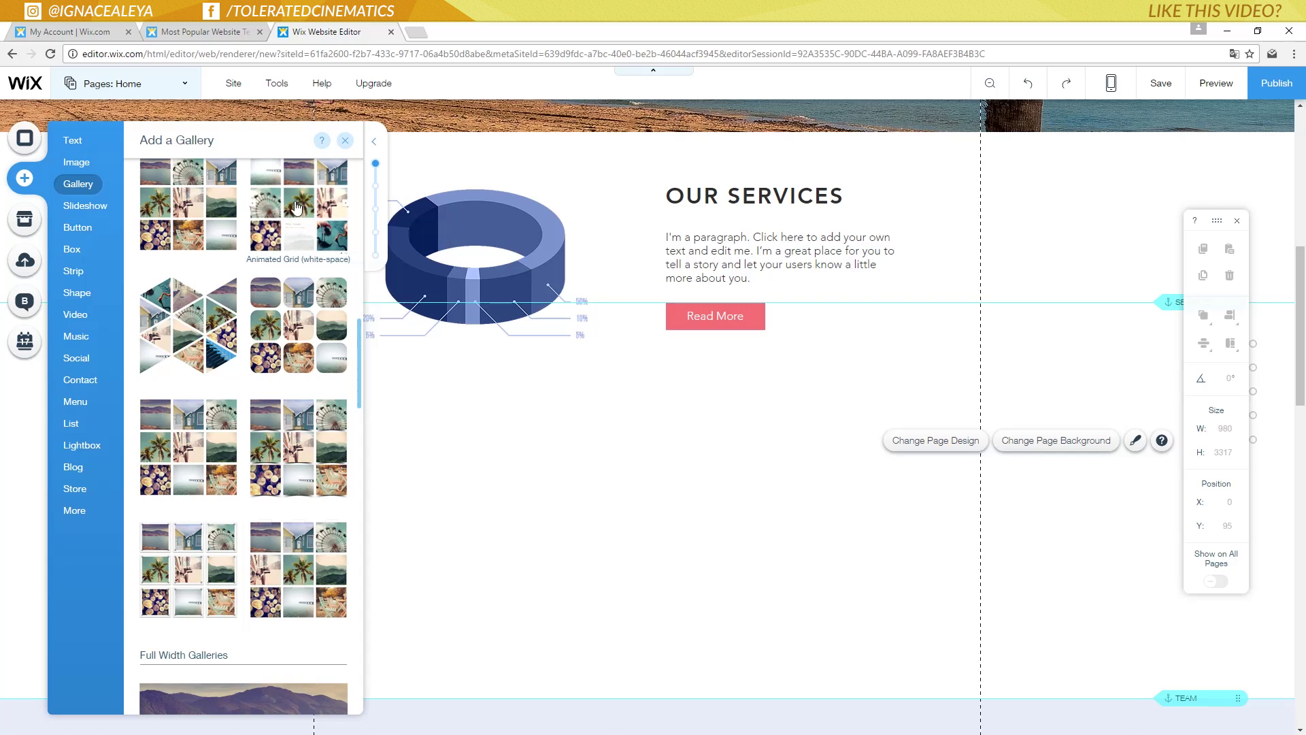
scroll(286, 361, "down", 6)
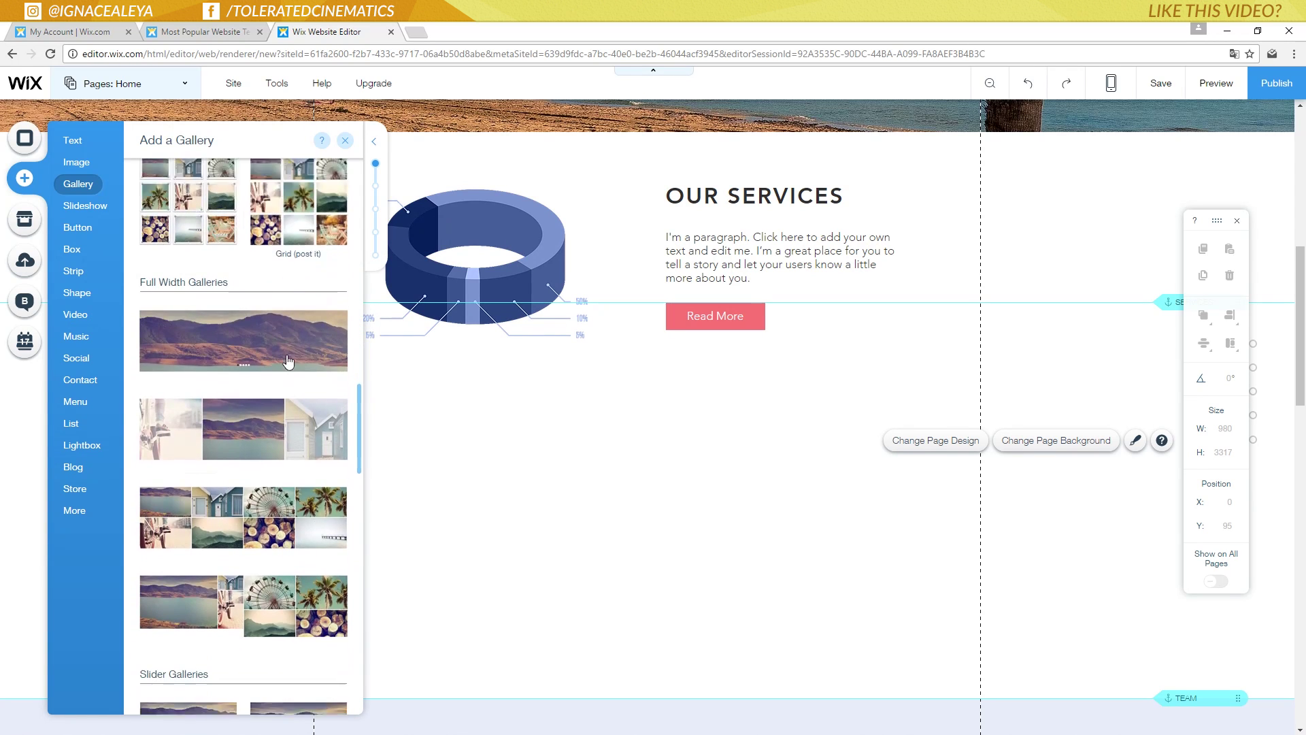
scroll(242, 388, "down", 8)
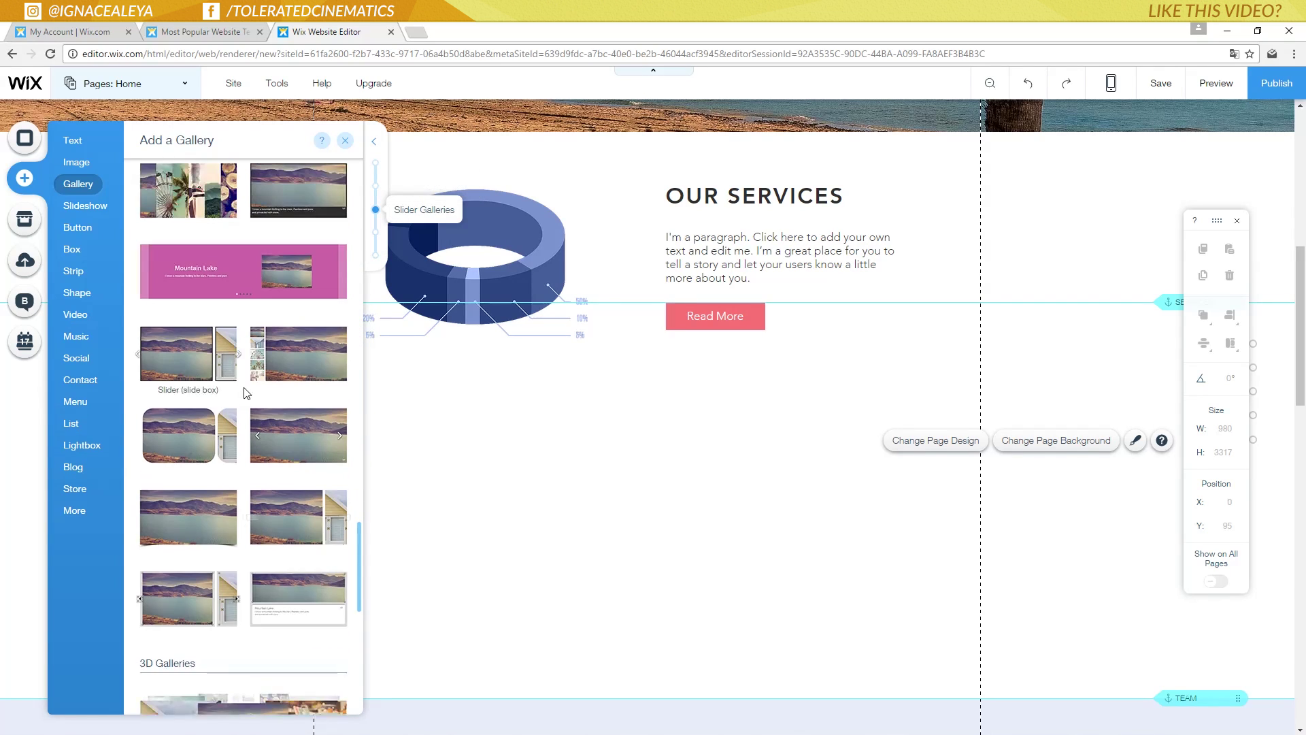
scroll(245, 391, "down", 5)
scroll(245, 391, "up", 15)
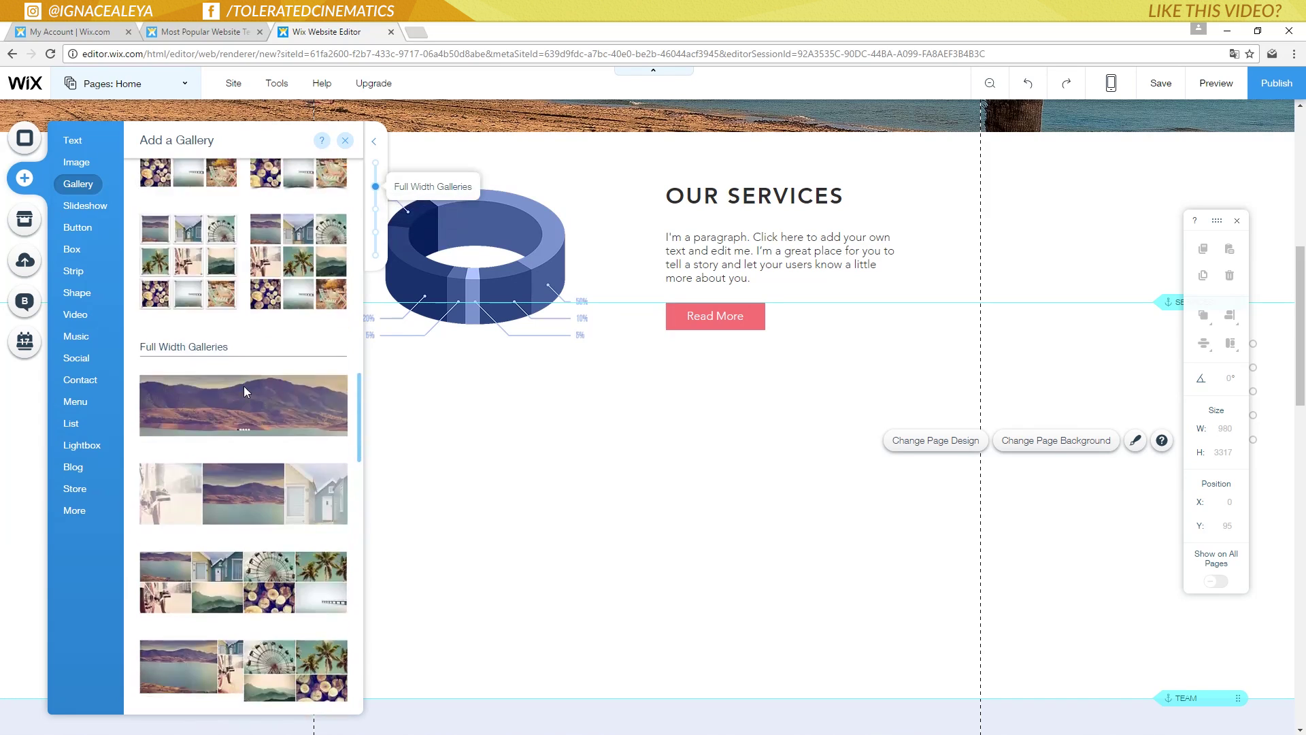
scroll(246, 392, "up", 3)
- Look through the slideshow, button, strip, shape, video and music elements available for the page
left_click(80, 207)
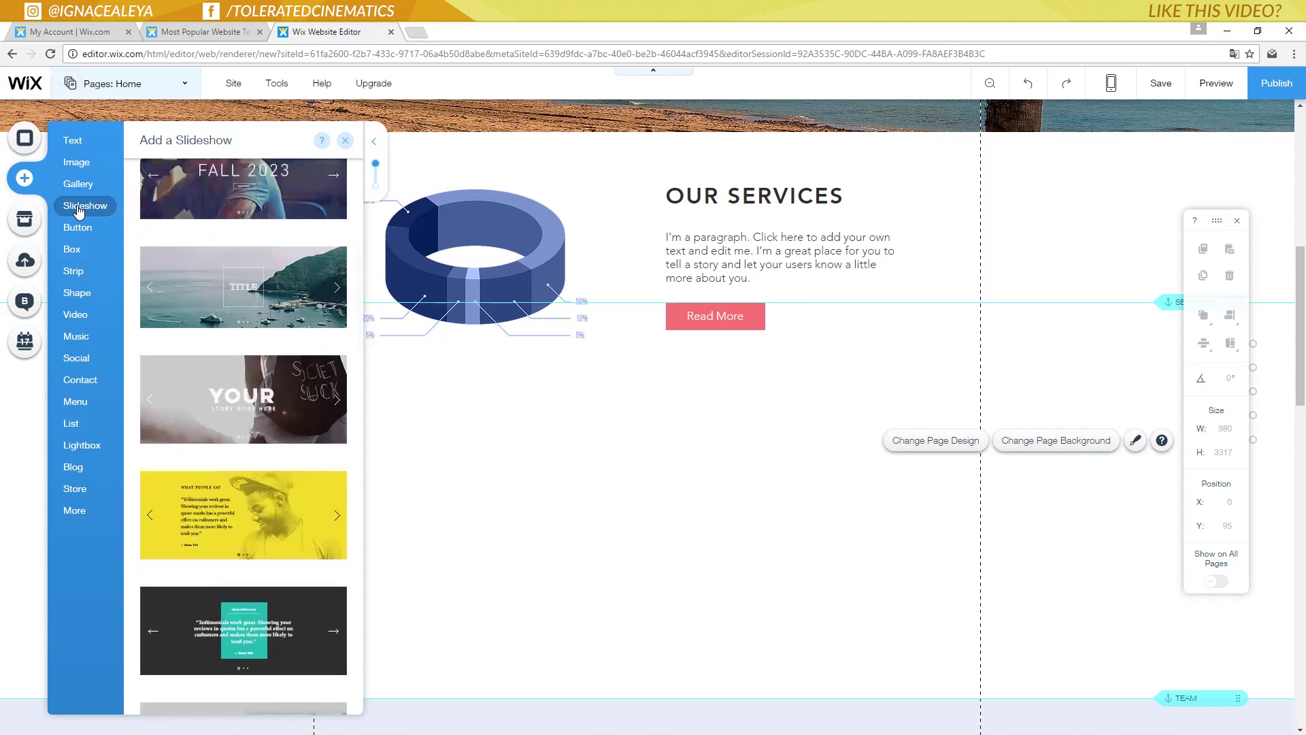
scroll(265, 268, "down", 1)
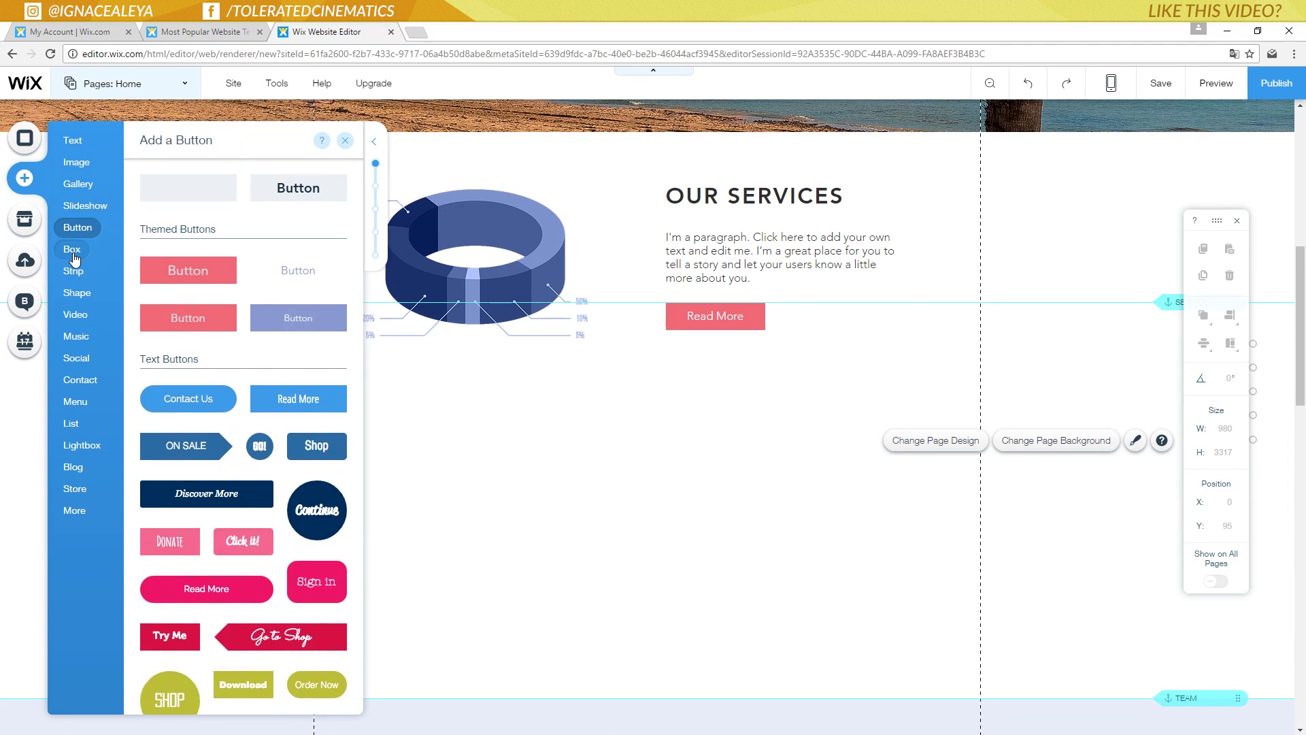
mouse_move(75, 259)
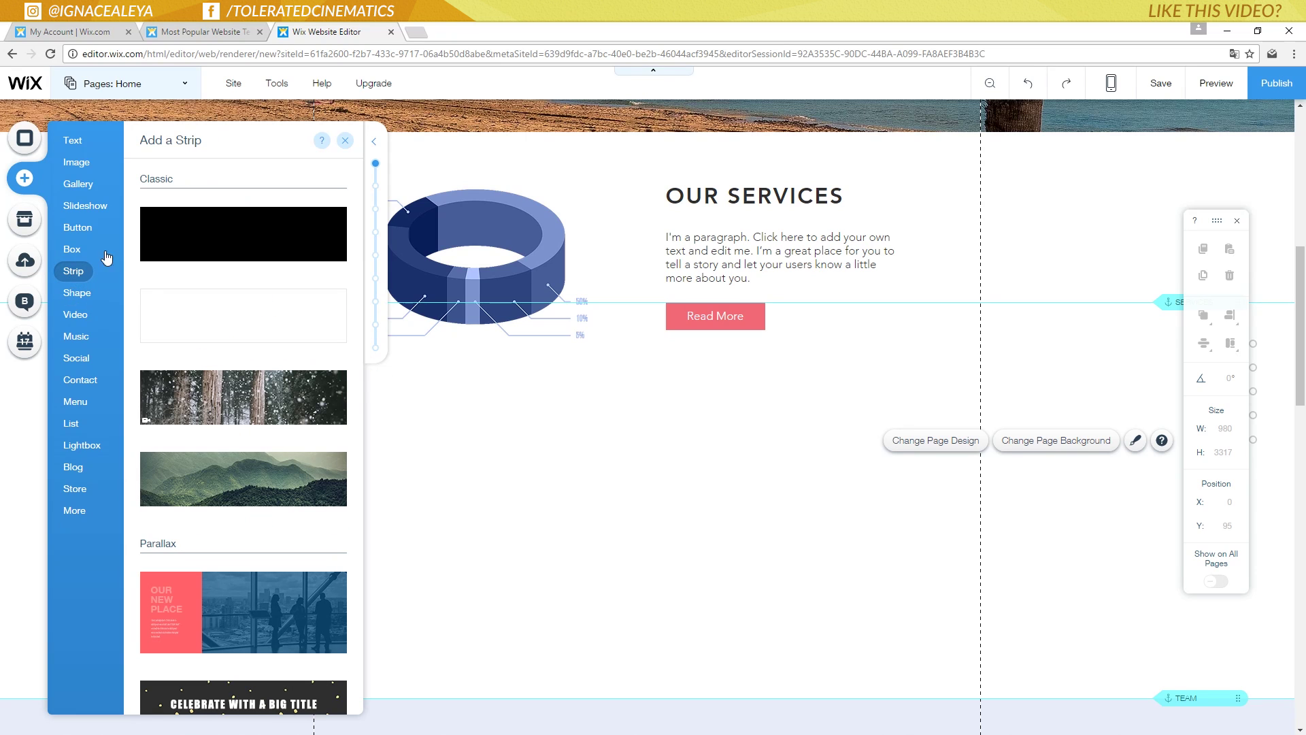
mouse_move(85, 297)
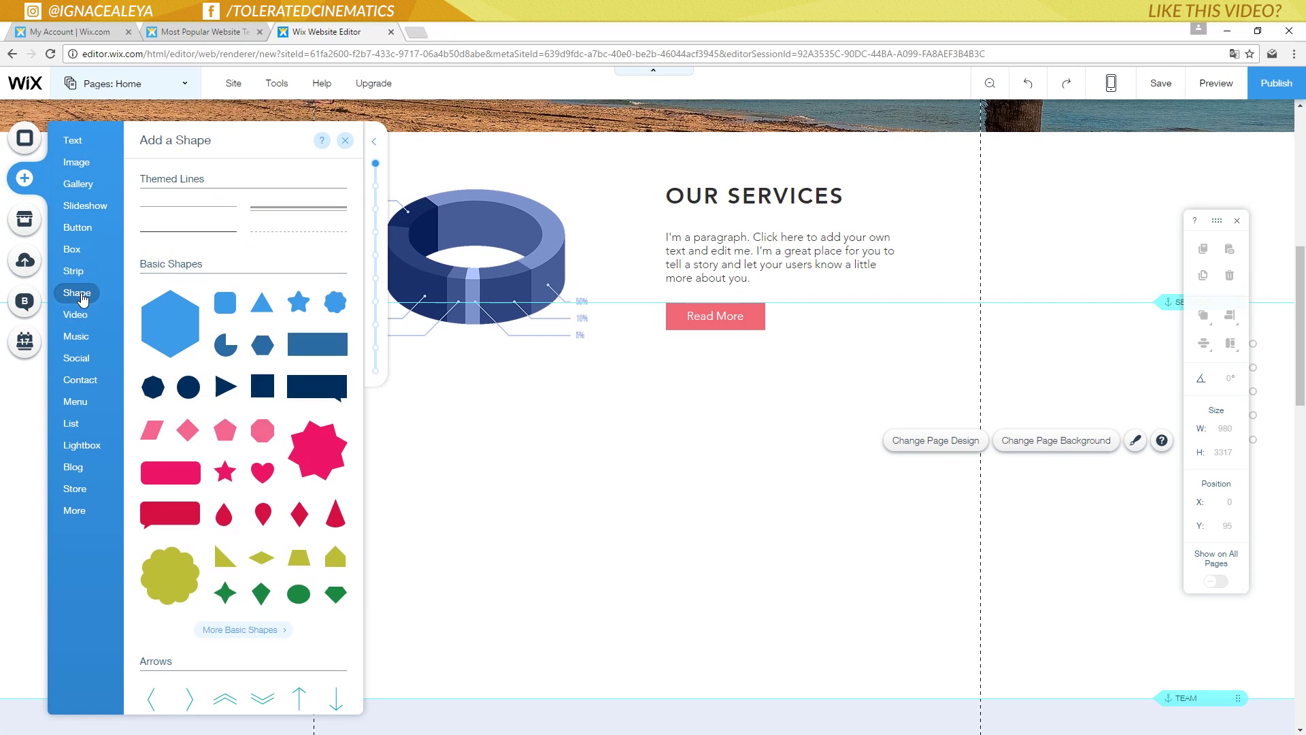
mouse_move(76, 324)
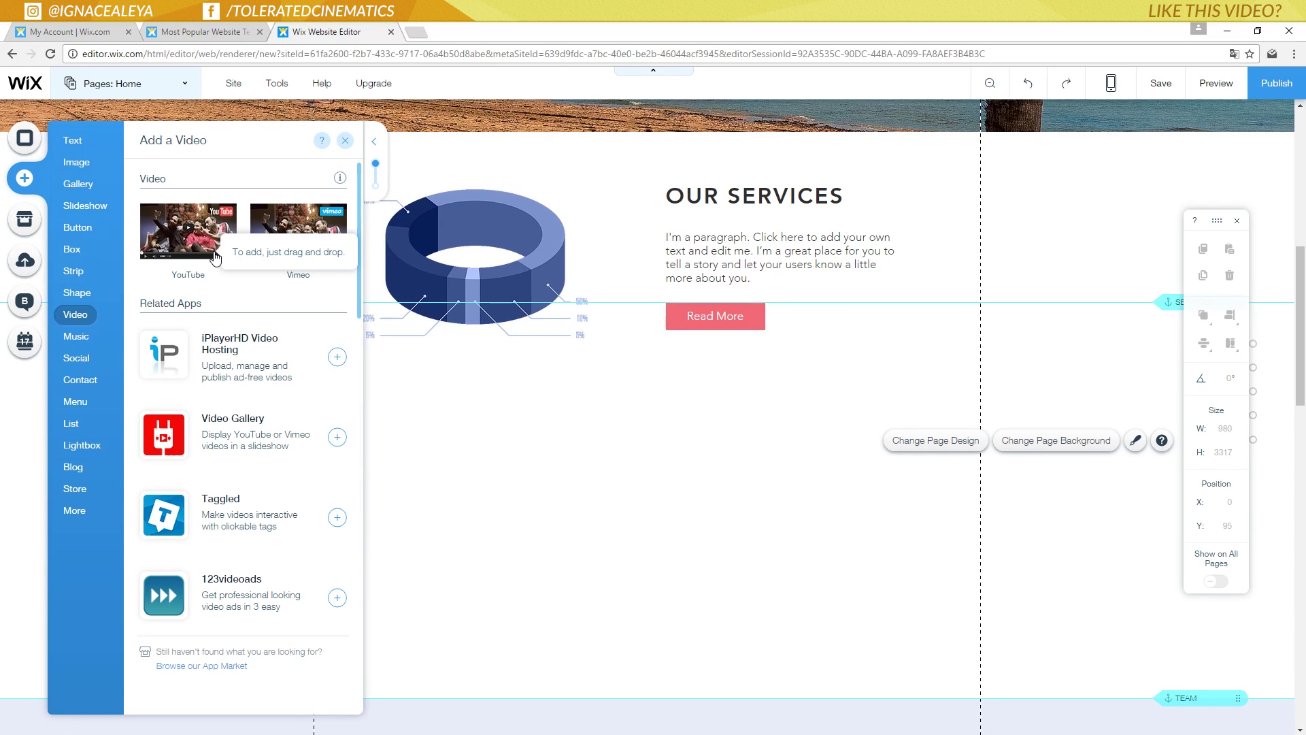
left_click(71, 339)
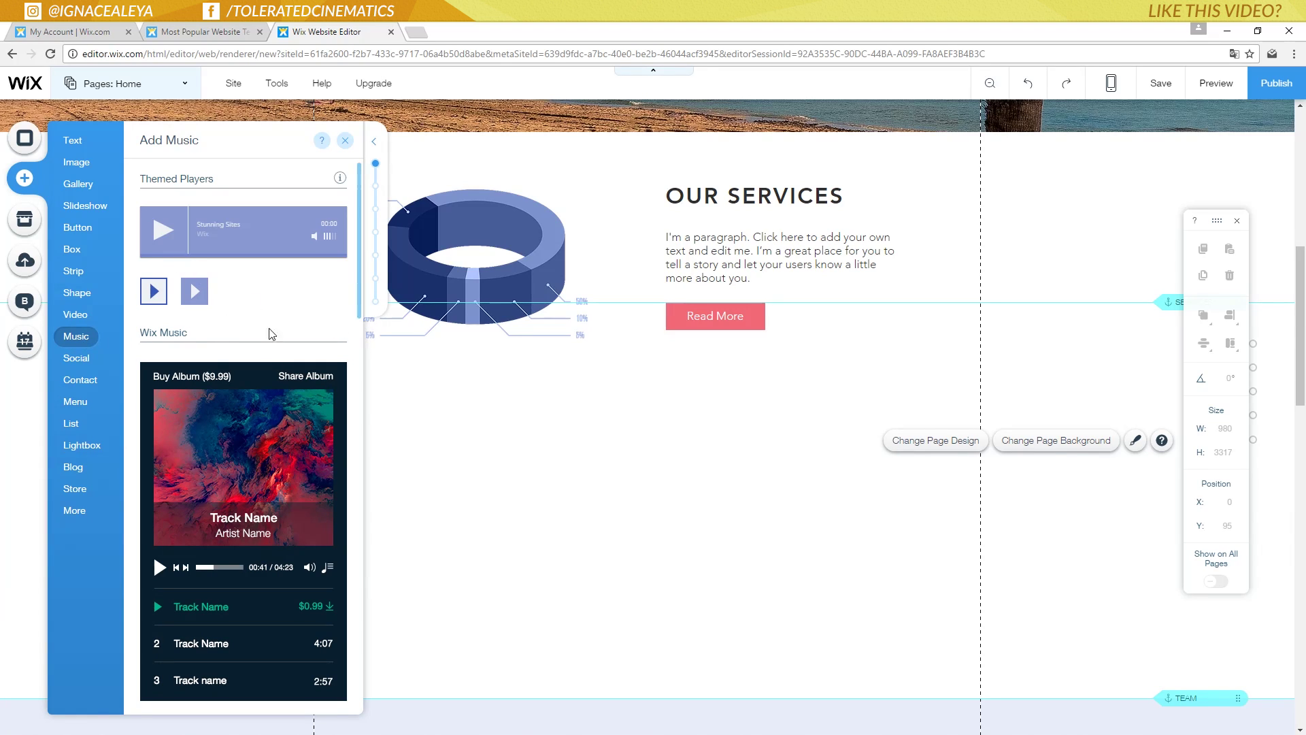
scroll(276, 366, "down", 2)
- Review the addable social tools, from the social bars and Facebook, Pinterest and YouTube widgets down to the related apps
left_click(78, 358)
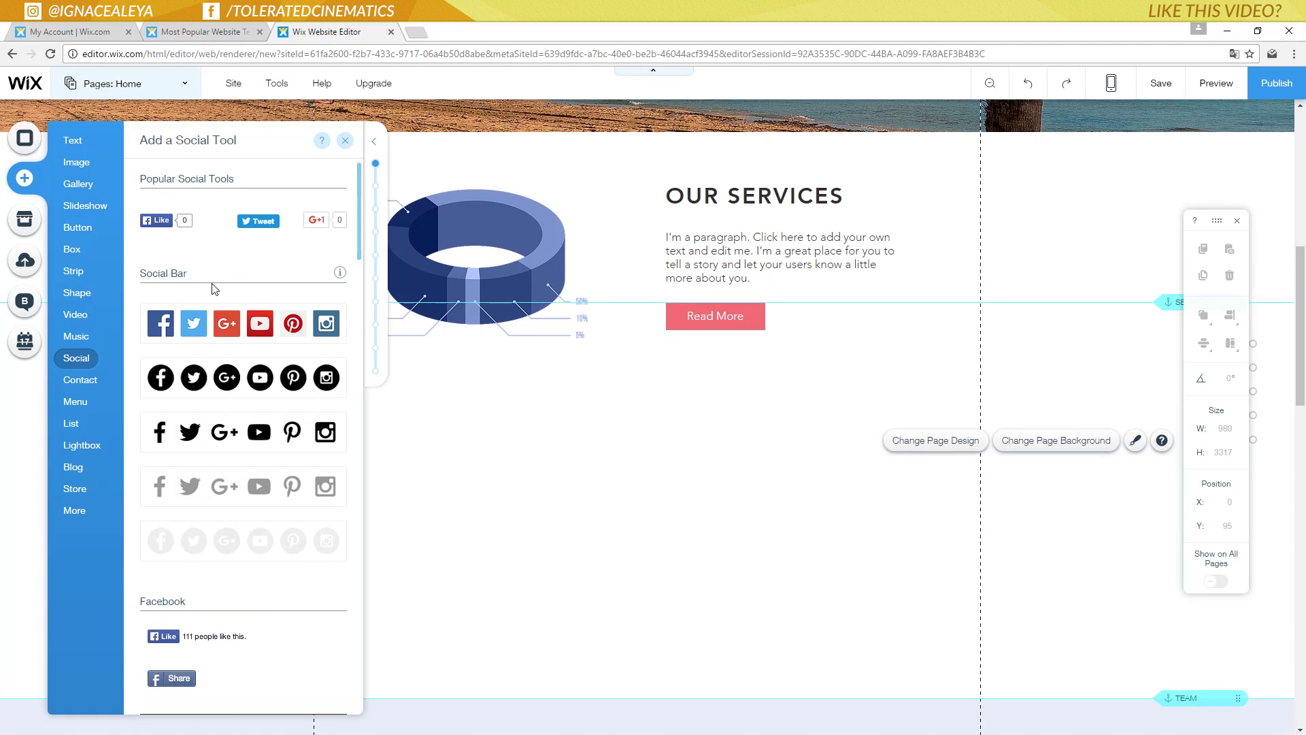
scroll(194, 272, "down", 6)
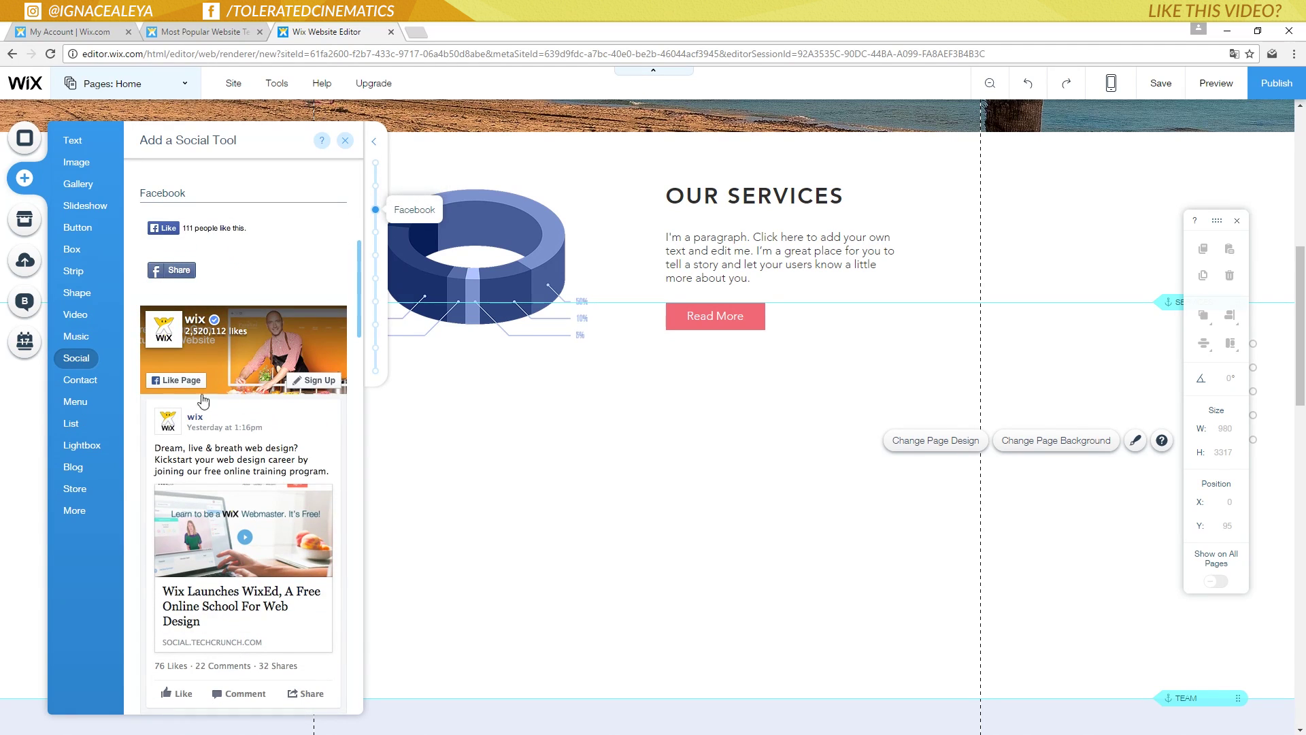
scroll(245, 406, "down", 4)
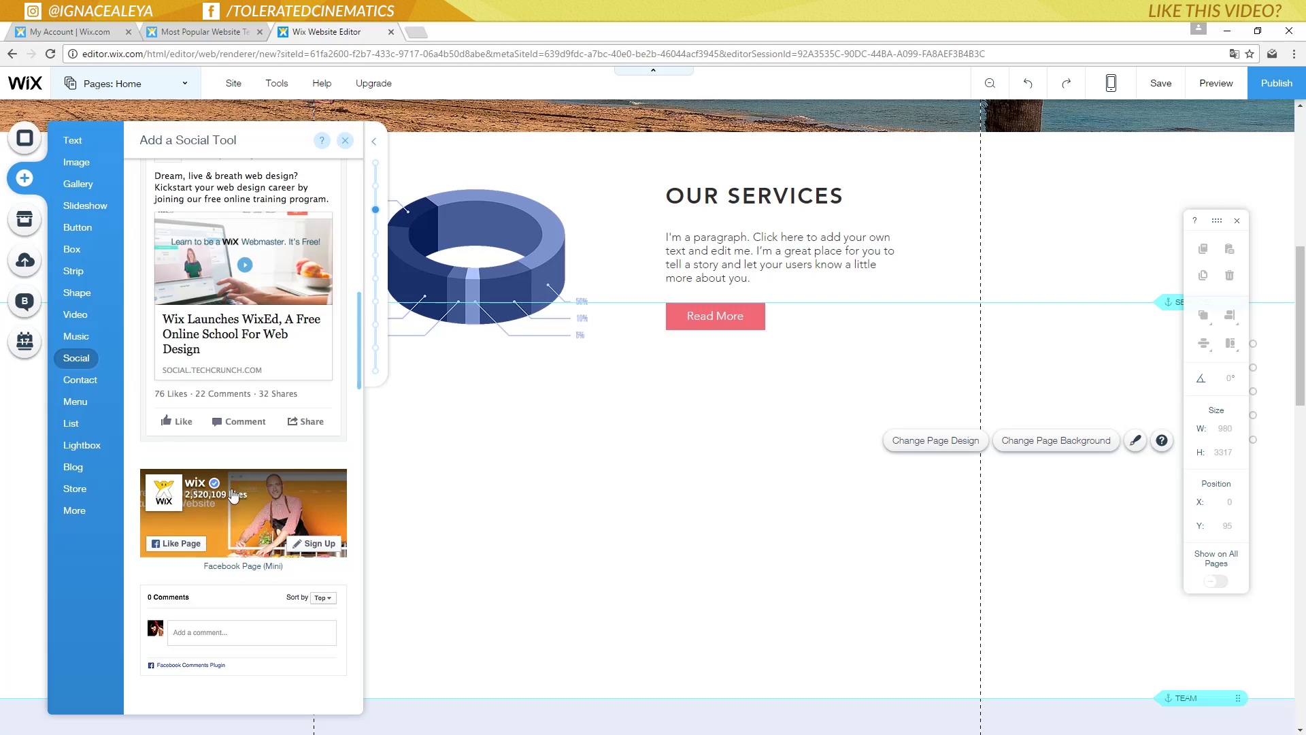
scroll(265, 531, "down", 7)
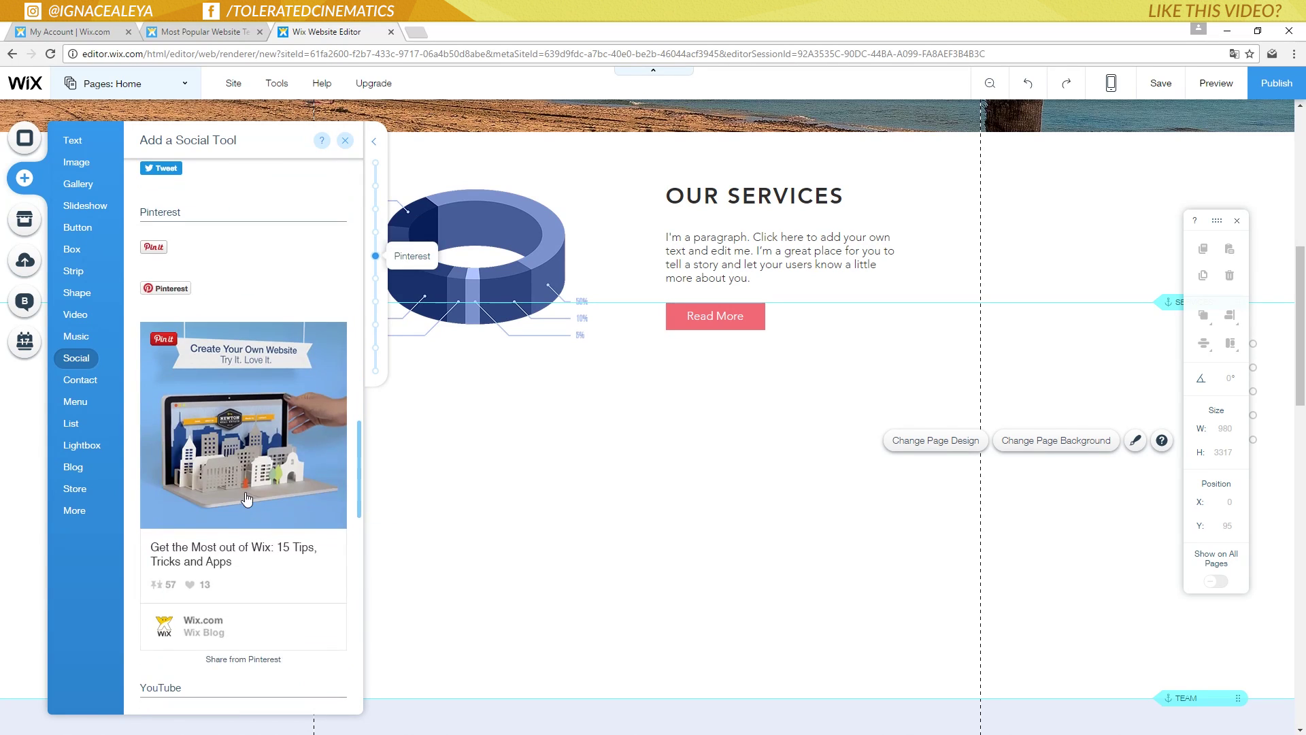
scroll(234, 451, "down", 8)
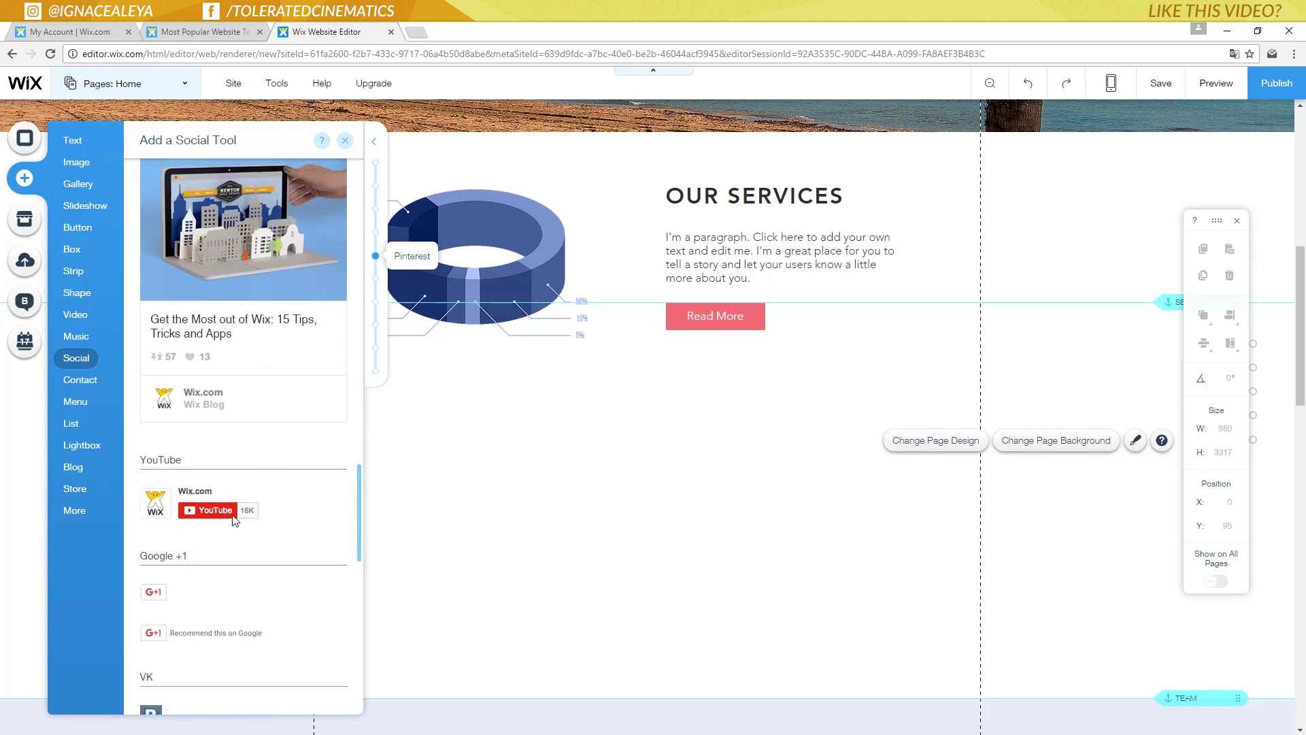
scroll(234, 443, "down", 10)
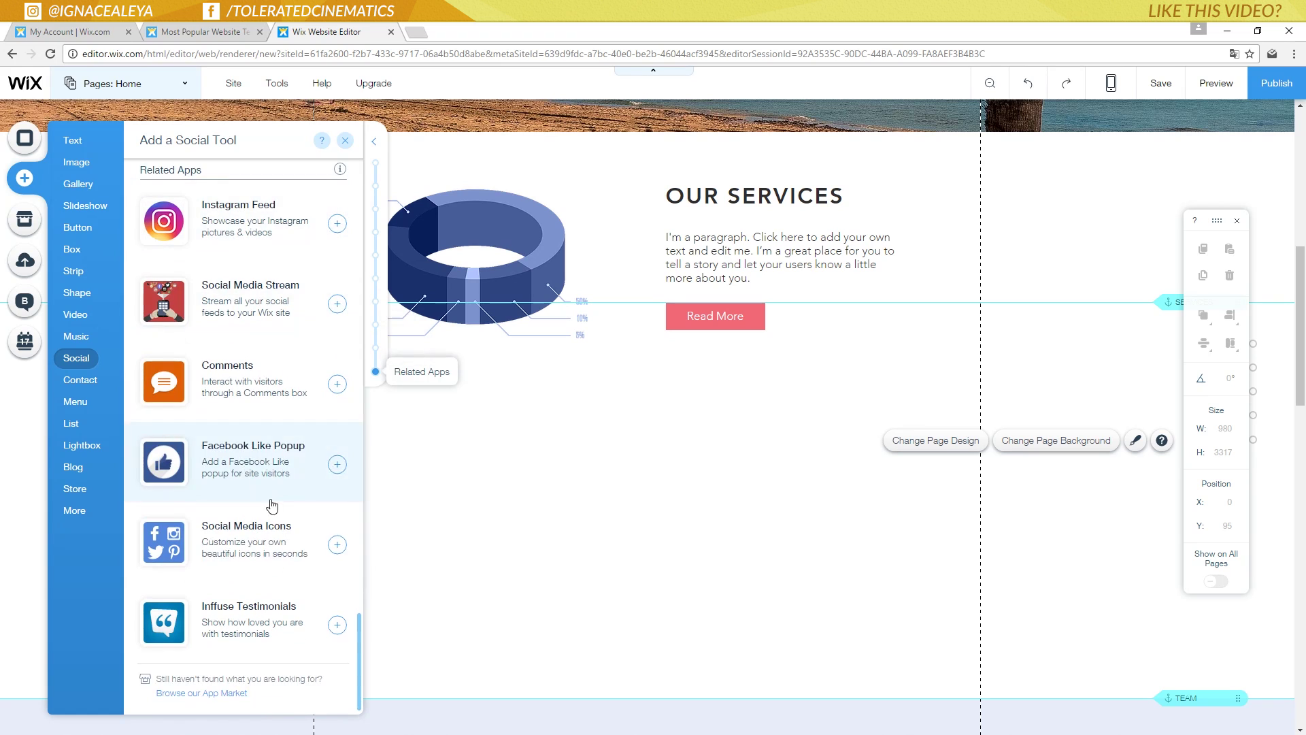
- Examine the addable contact tools, including the themed forms, map, subscriber form and contact form designs
left_click(91, 385)
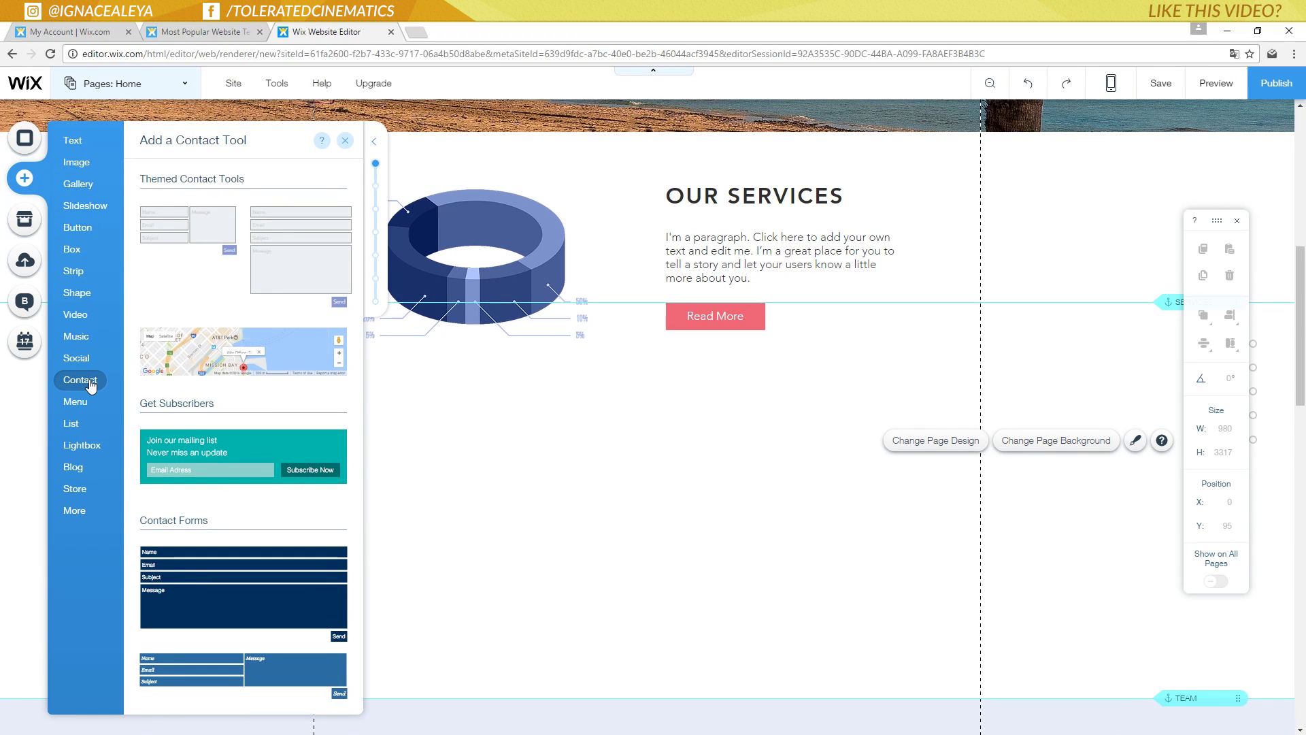
scroll(197, 367, "down", 6)
scroll(196, 371, "up", 4)
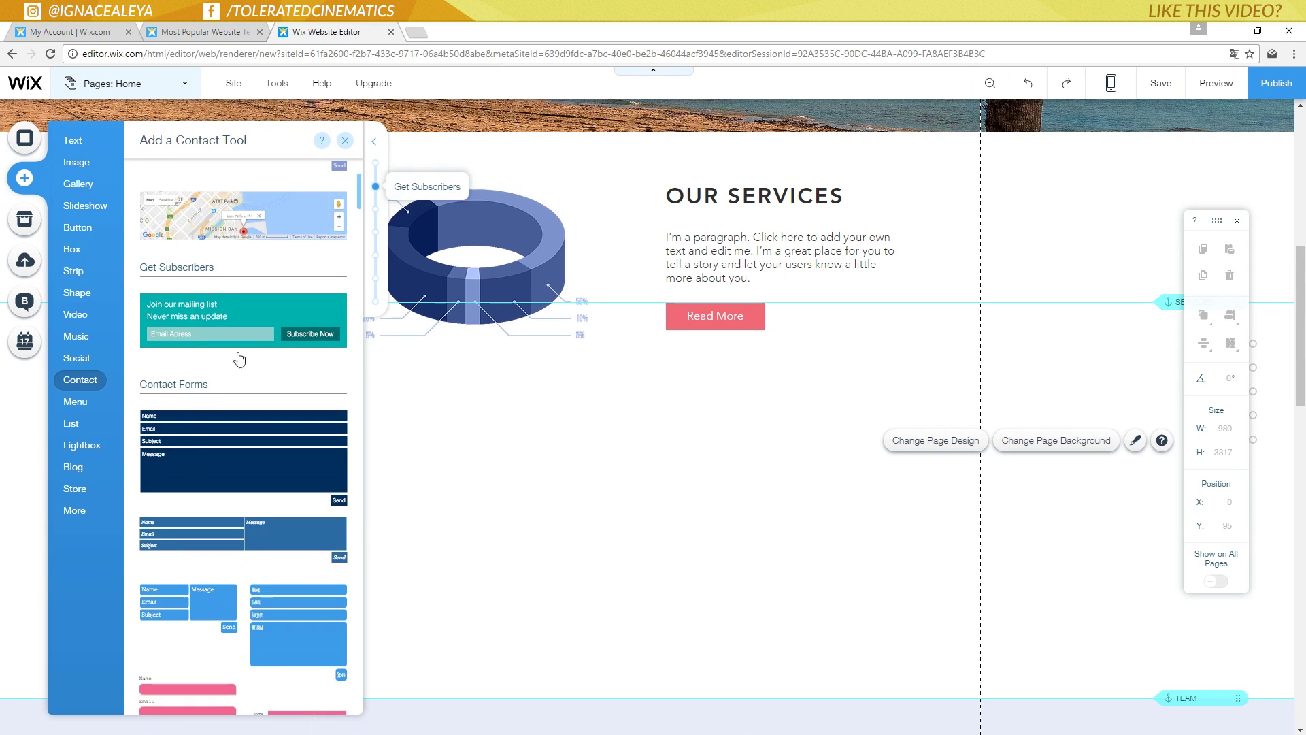
scroll(236, 381, "down", 4)
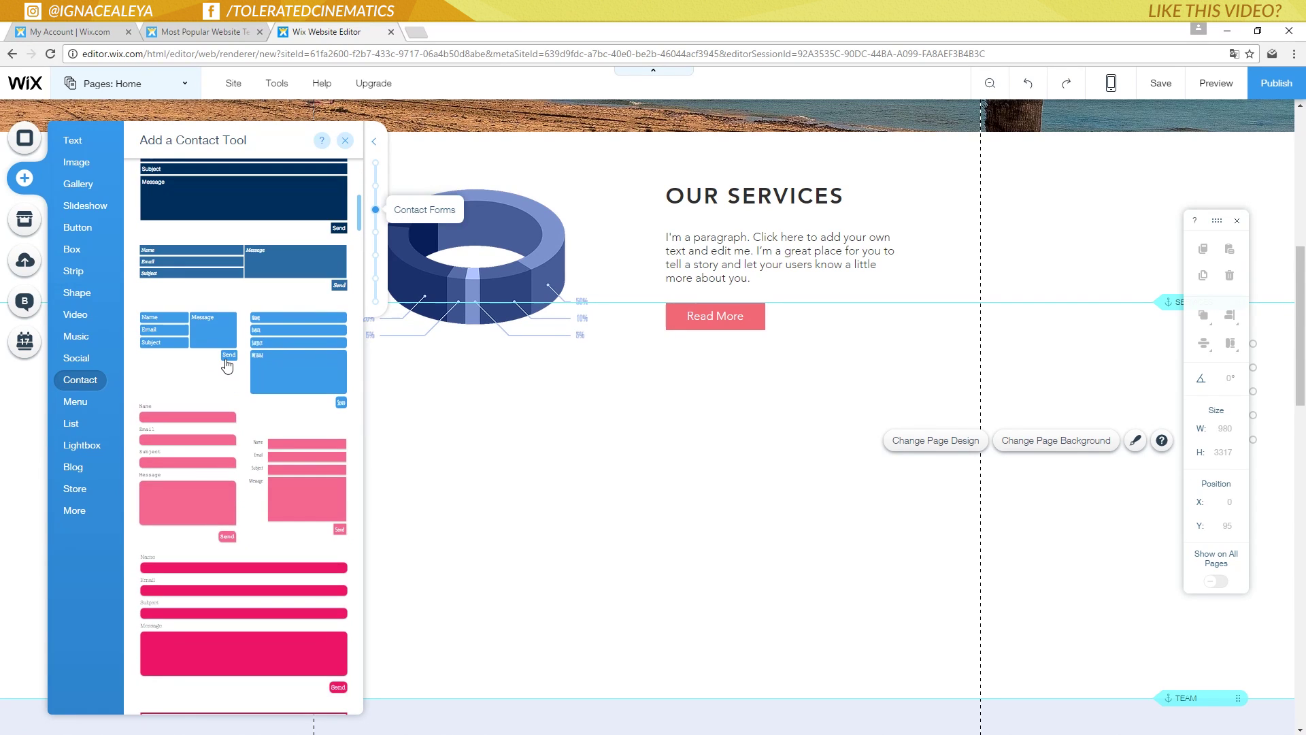
scroll(226, 366, "down", 8)
scroll(230, 367, "up", 14)
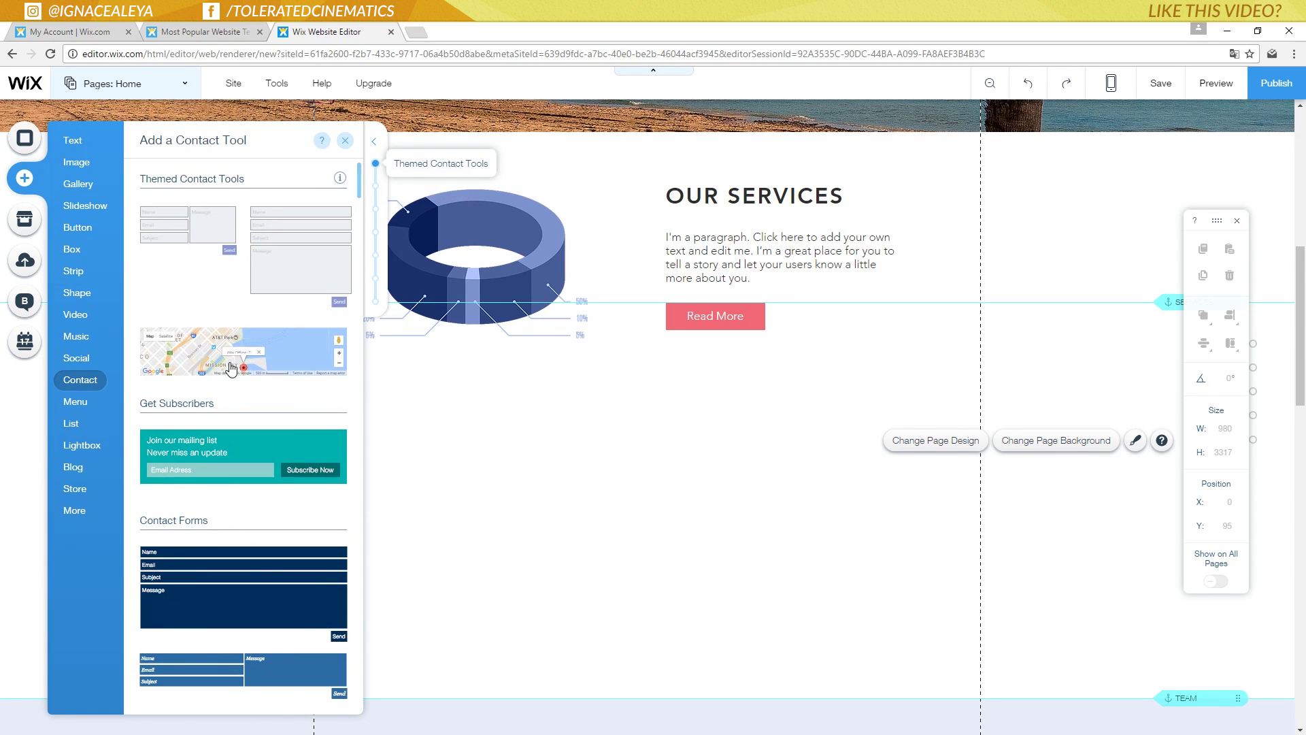
- Look over the themed and horizontal menus and the news, events, testimonials and services list layouts
left_click(76, 402)
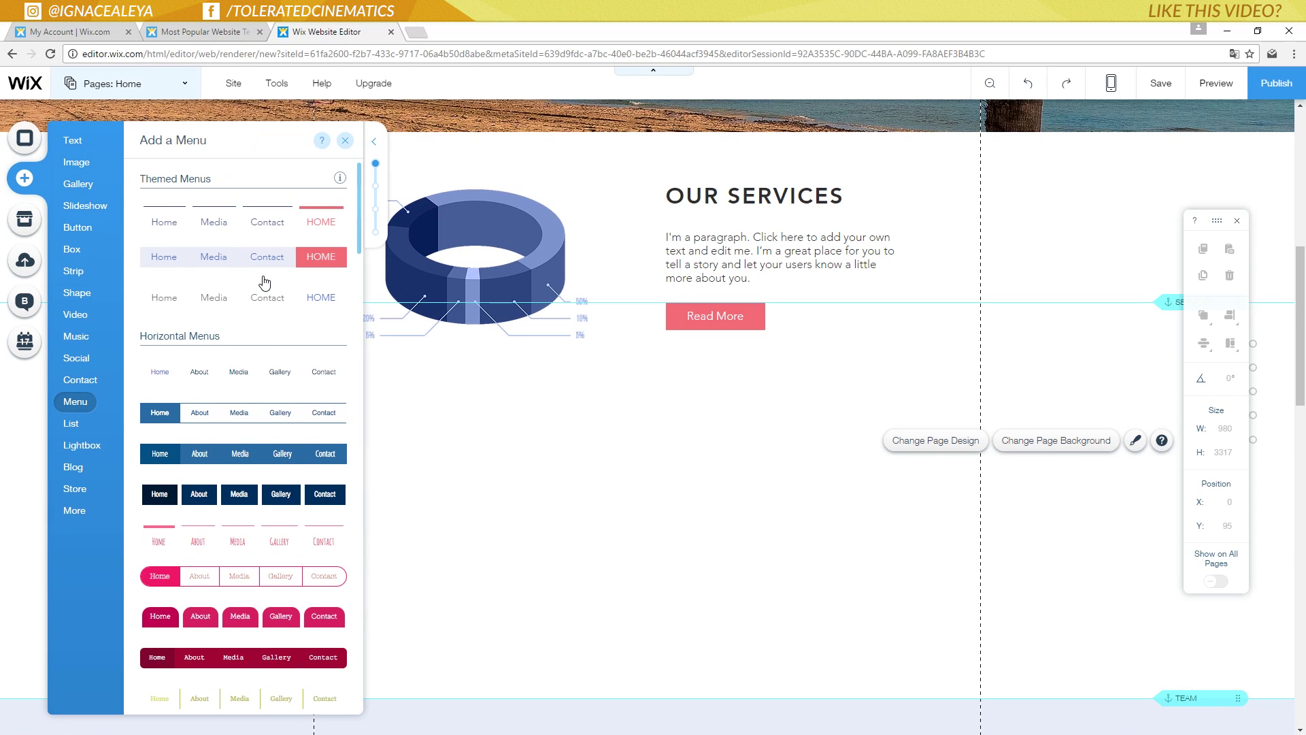
scroll(269, 300, "down", 10)
left_click(73, 423)
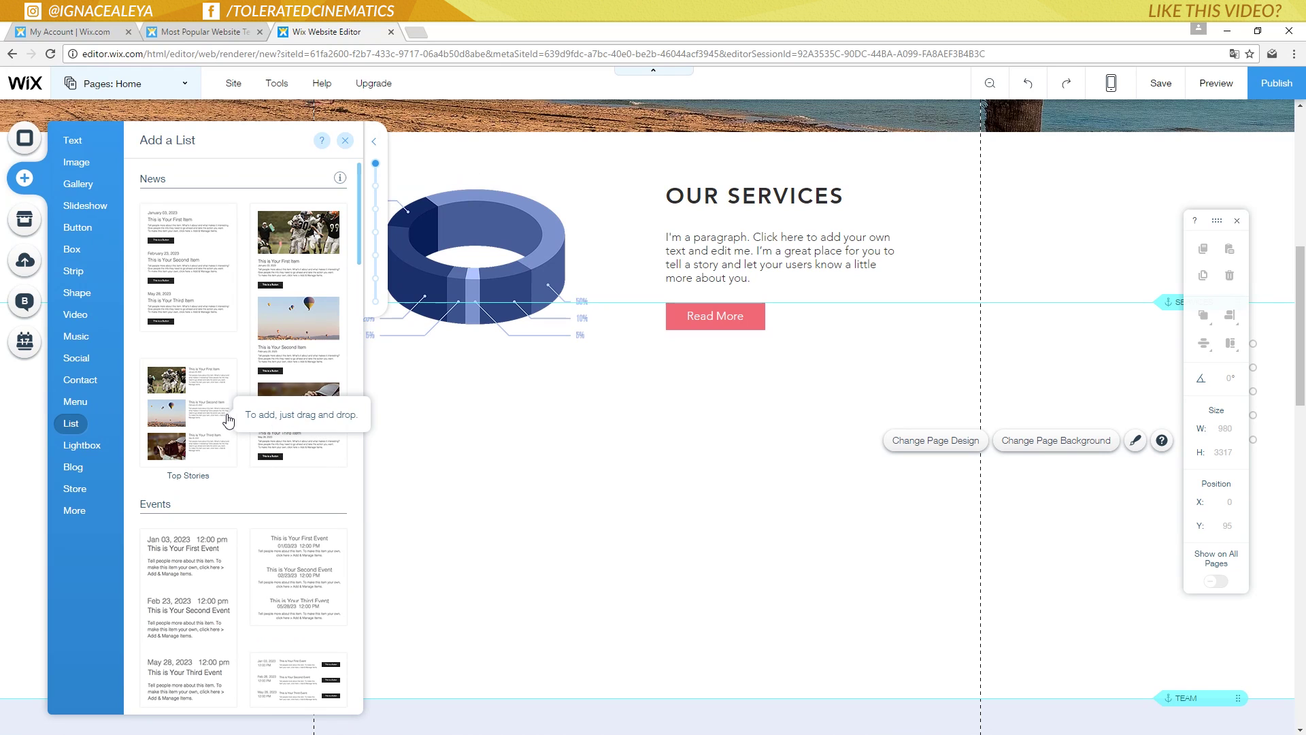
scroll(228, 421, "down", 5)
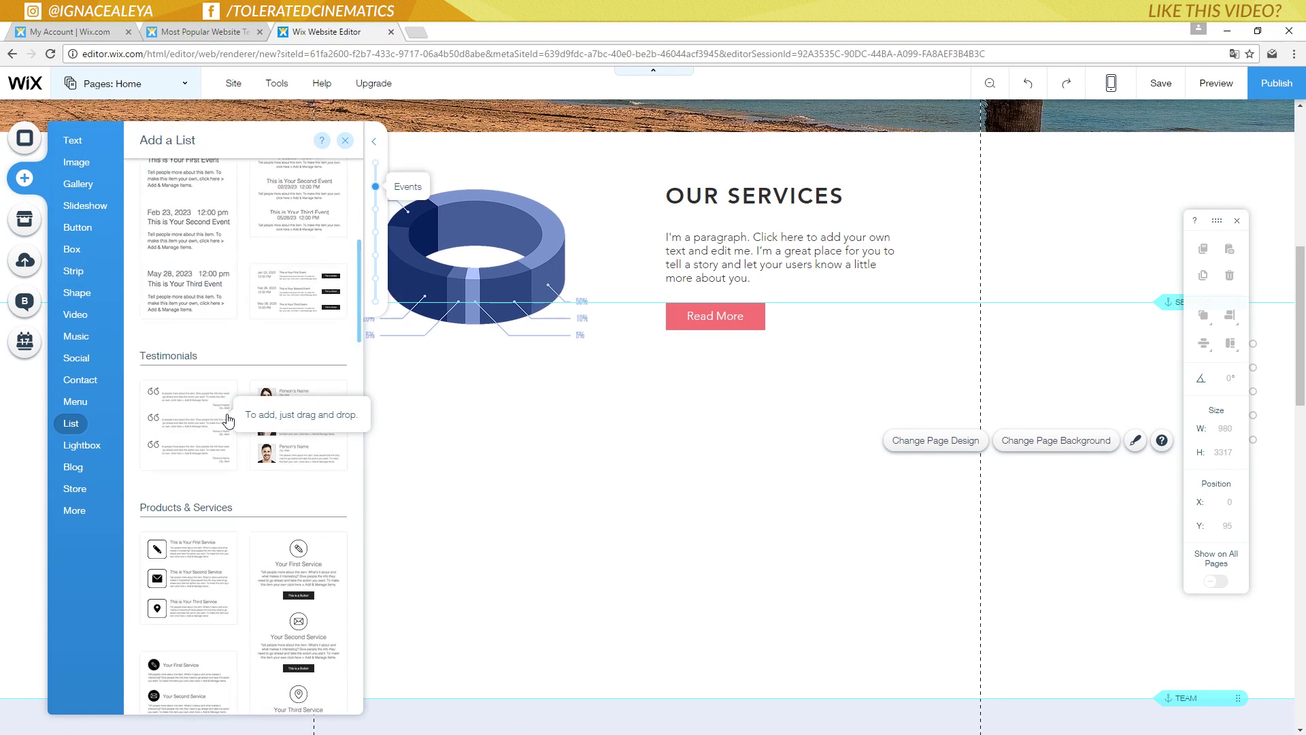
- Review the lightbox designs, blog elements, online store option and the additional HTML, login, PayPal and anchor elements
left_click(82, 445)
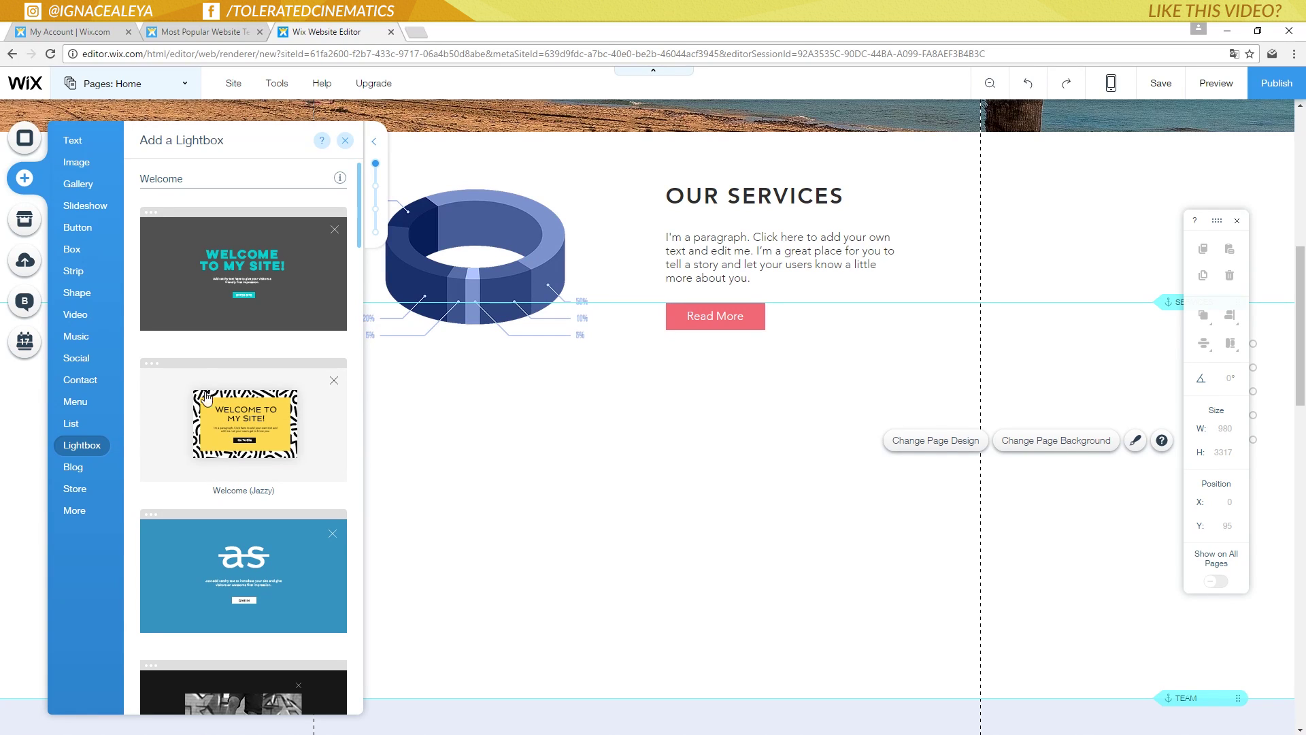
scroll(244, 468, "down", 2)
scroll(258, 443, "down", 3)
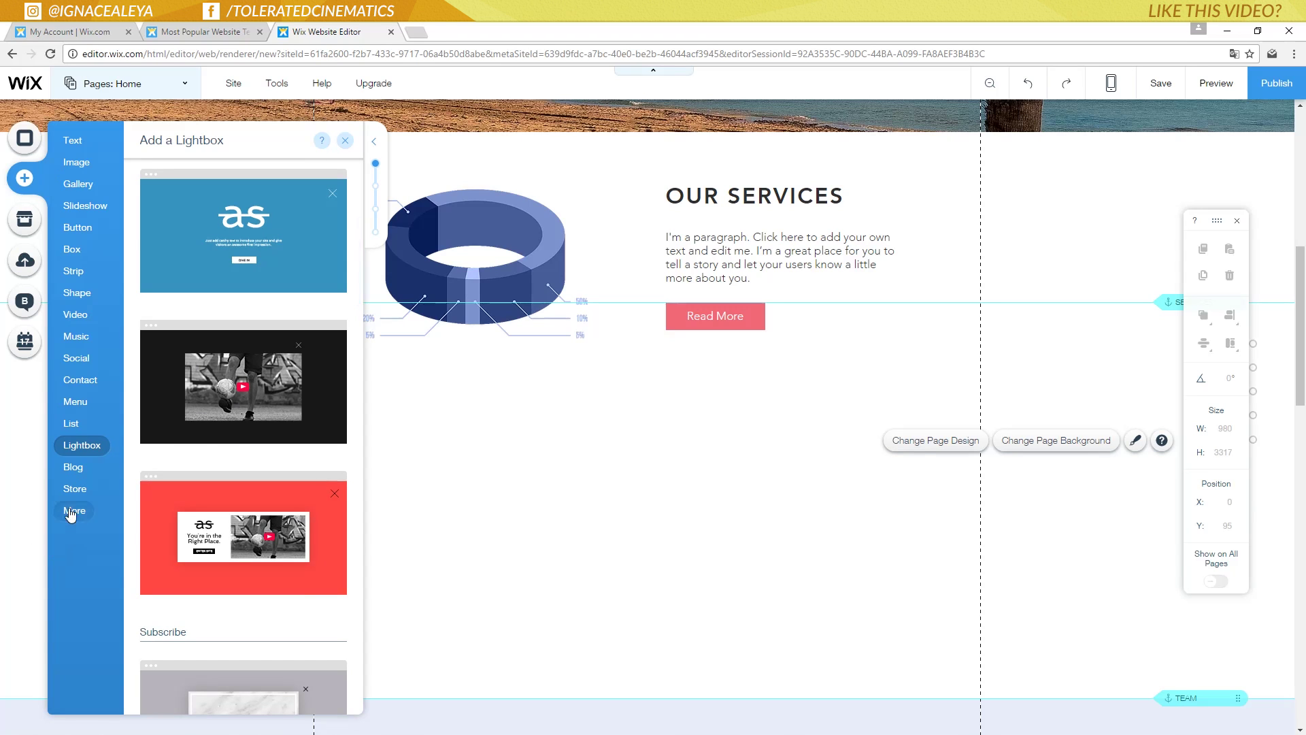
left_click(73, 468)
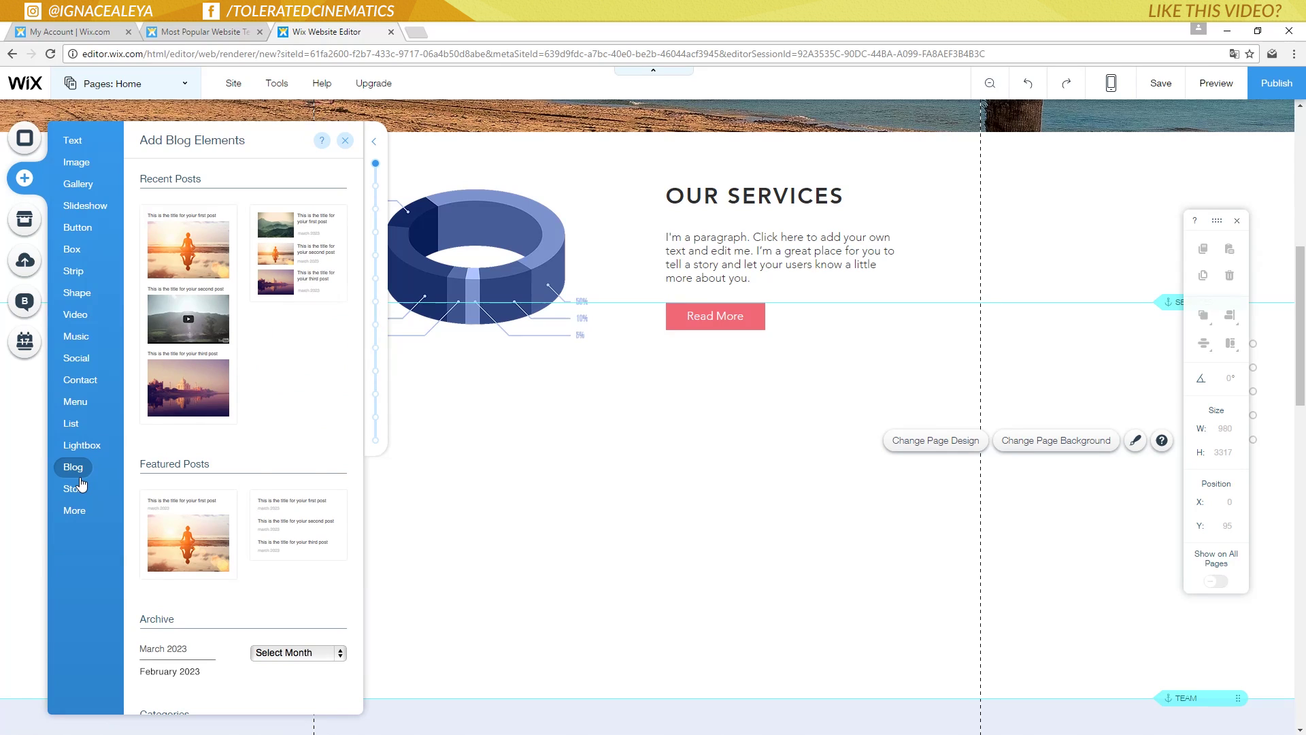
left_click(78, 489)
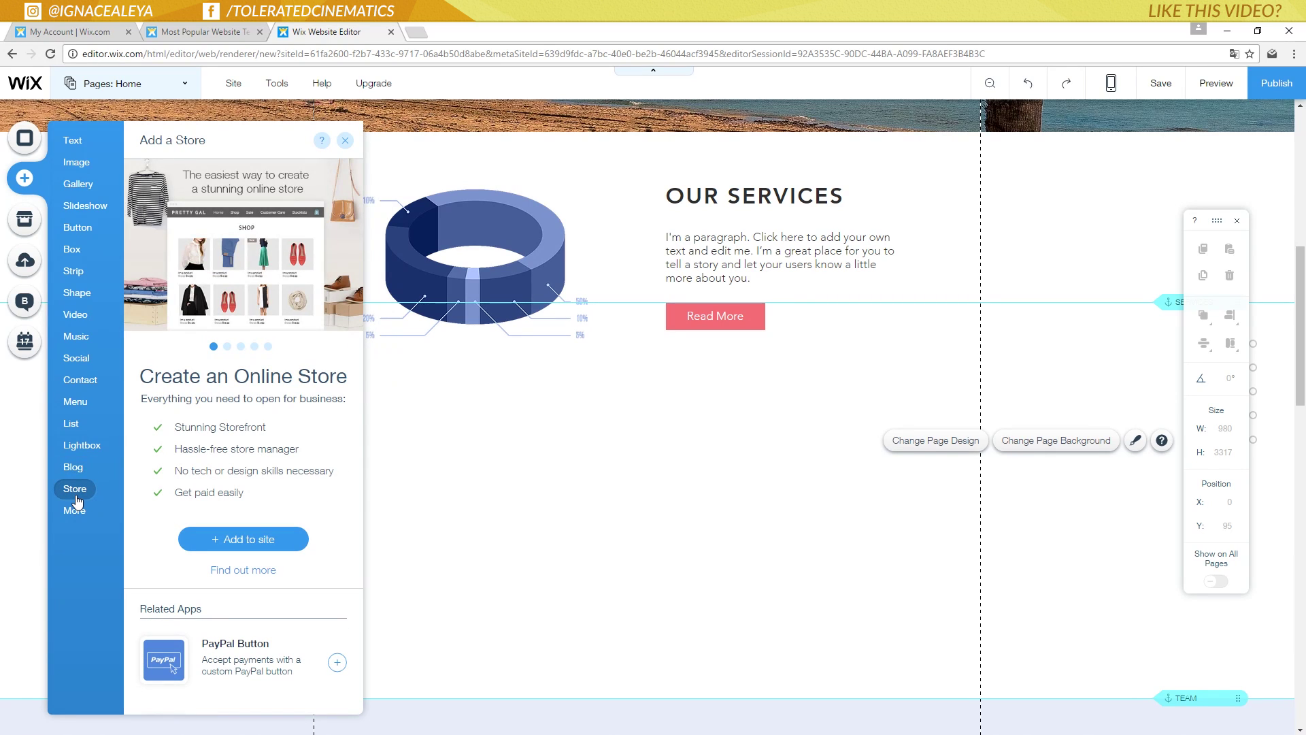
left_click(76, 510)
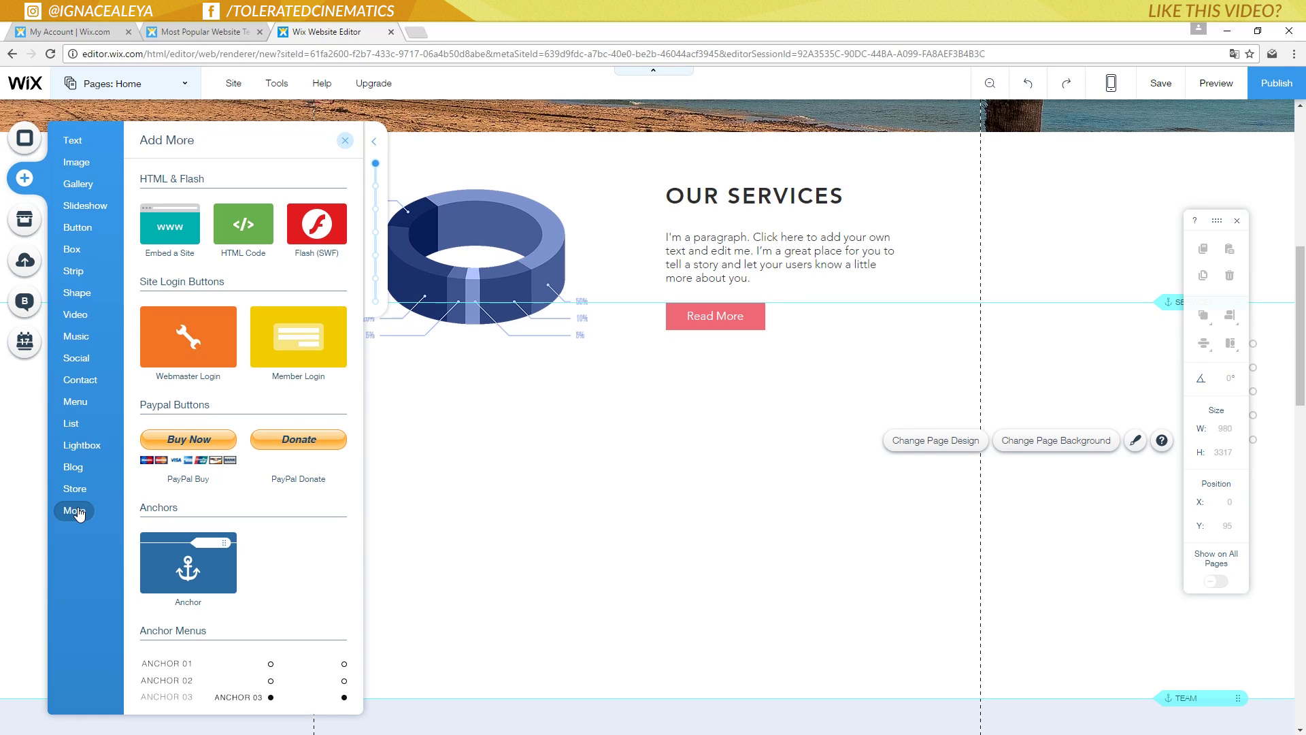
- Add a Classic (White) strip to the page in the empty area below the Our Services section
left_click(81, 442)
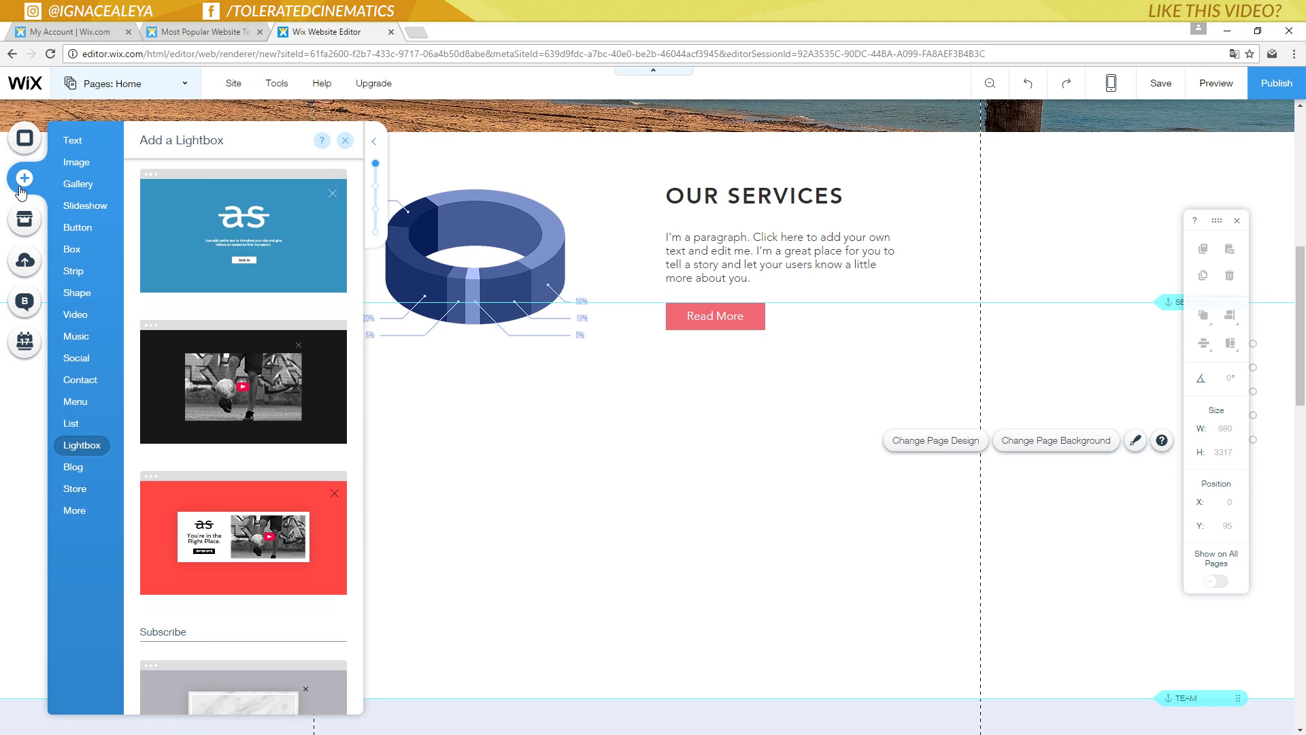
left_click(347, 141)
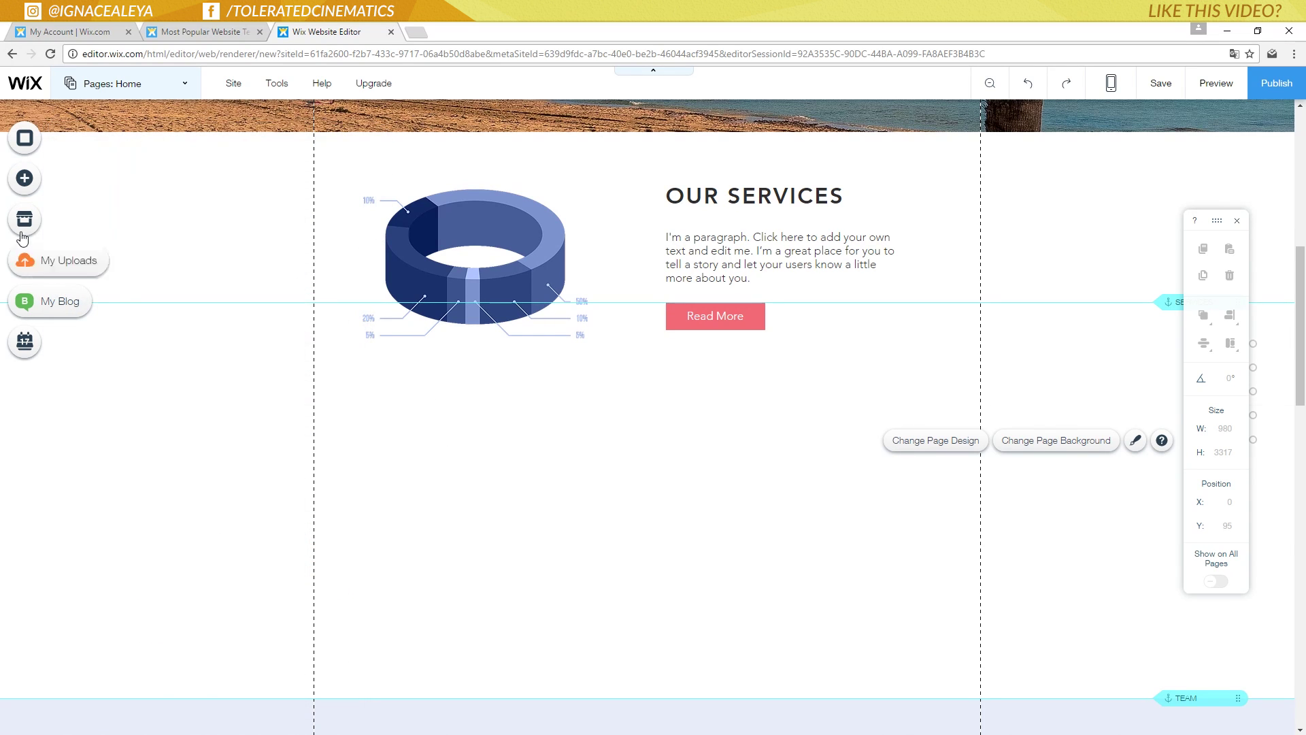
left_click(28, 176)
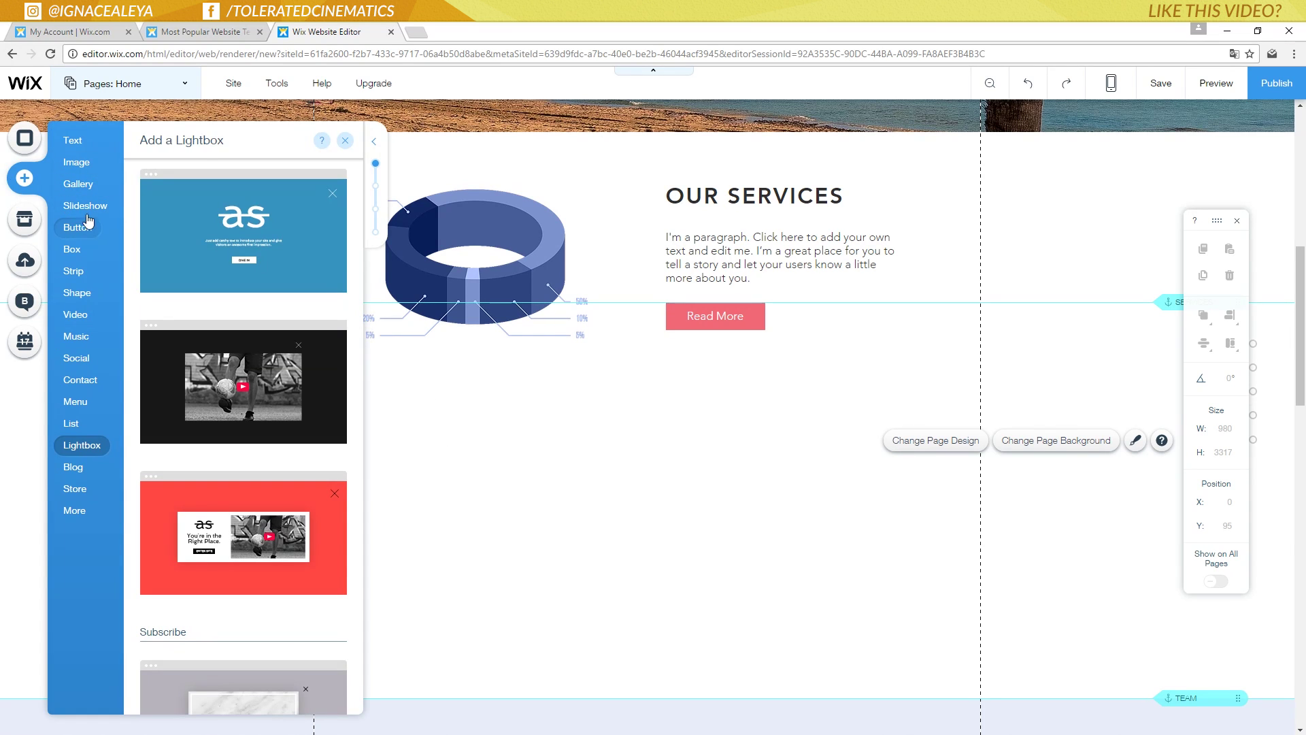
left_click(77, 227)
left_click(79, 184)
left_click(75, 272)
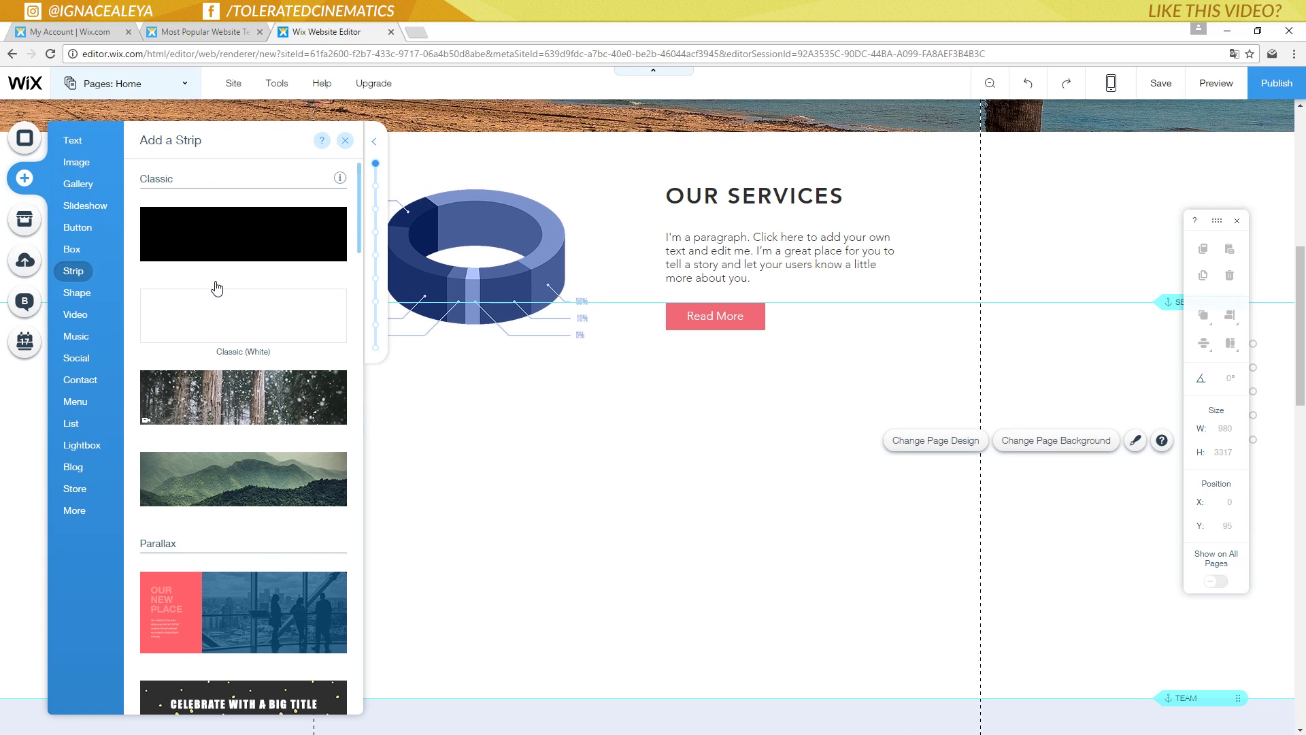
left_click_drag(213, 310, 574, 502)
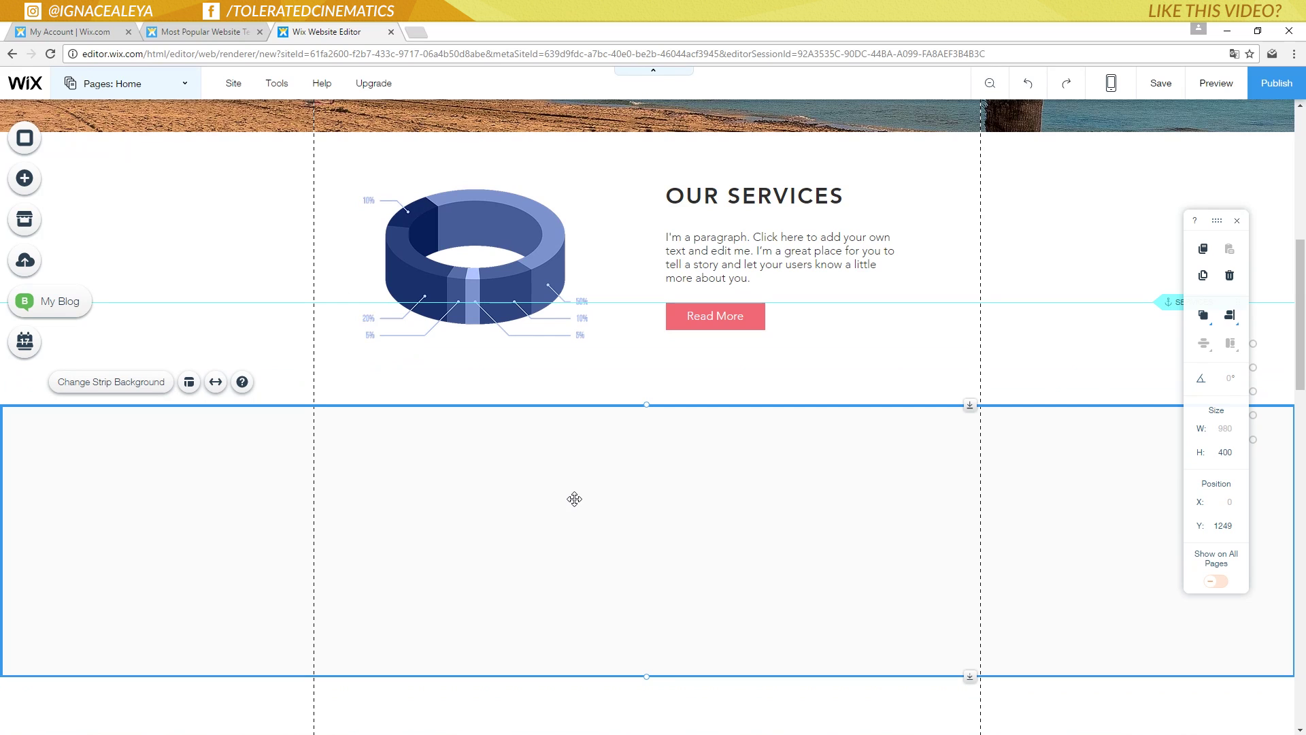
- Extend the white strip downward to about 637 px high so it reaches the Our Team section
scroll(621, 531, "down", 4)
scroll(663, 457, "up", 1)
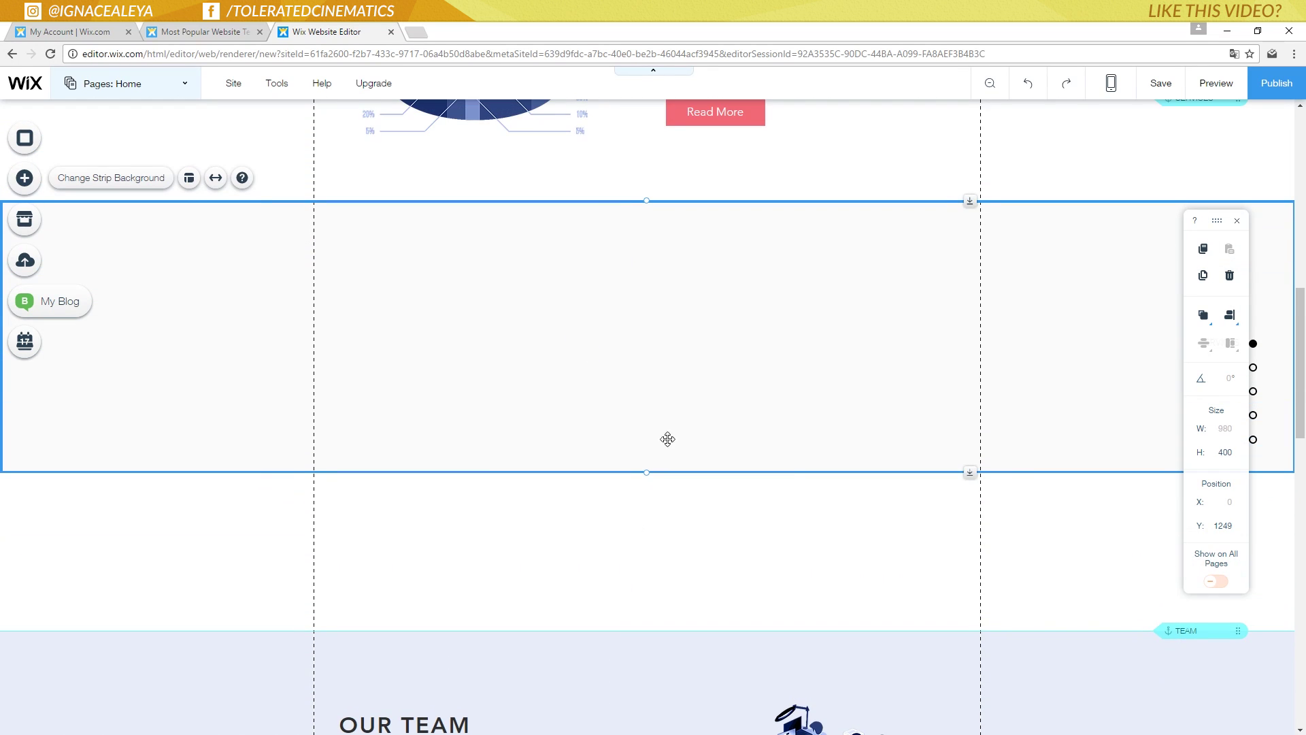
left_click_drag(969, 474, 981, 643)
left_click(980, 644)
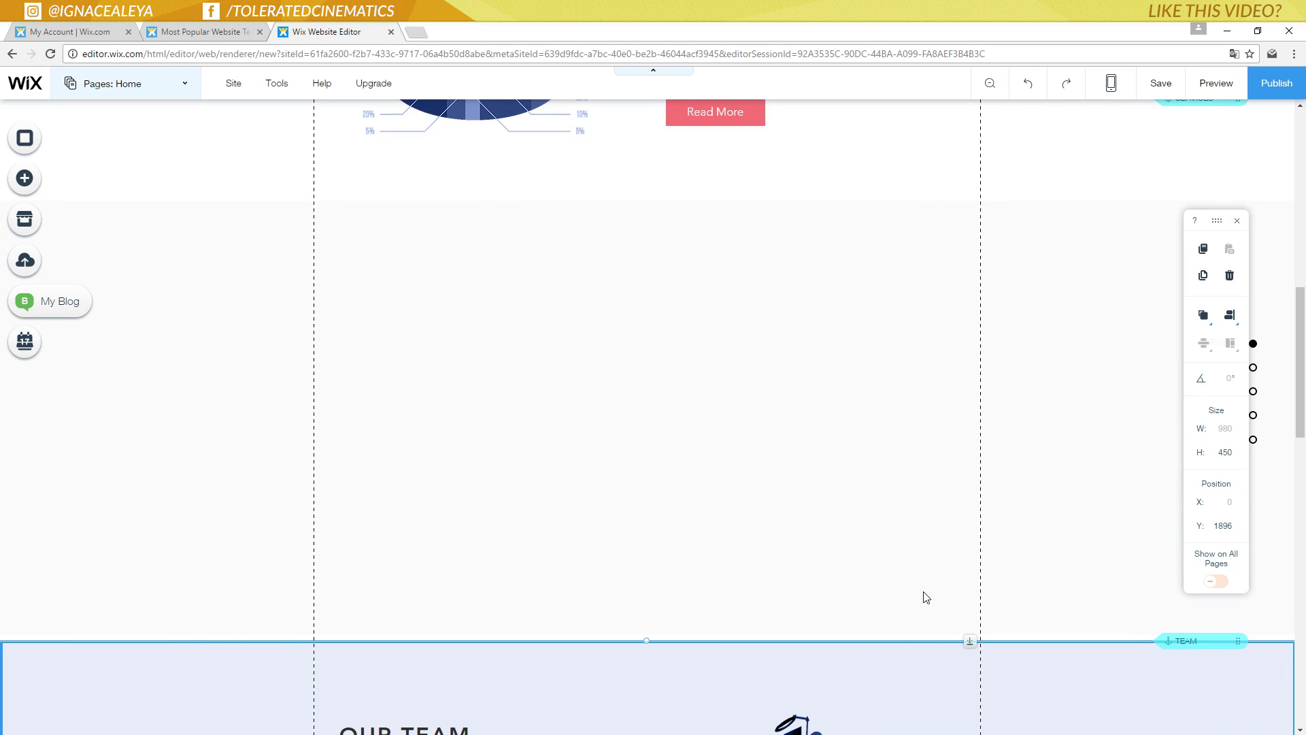
left_click(930, 621)
scroll(779, 613, "up", 2)
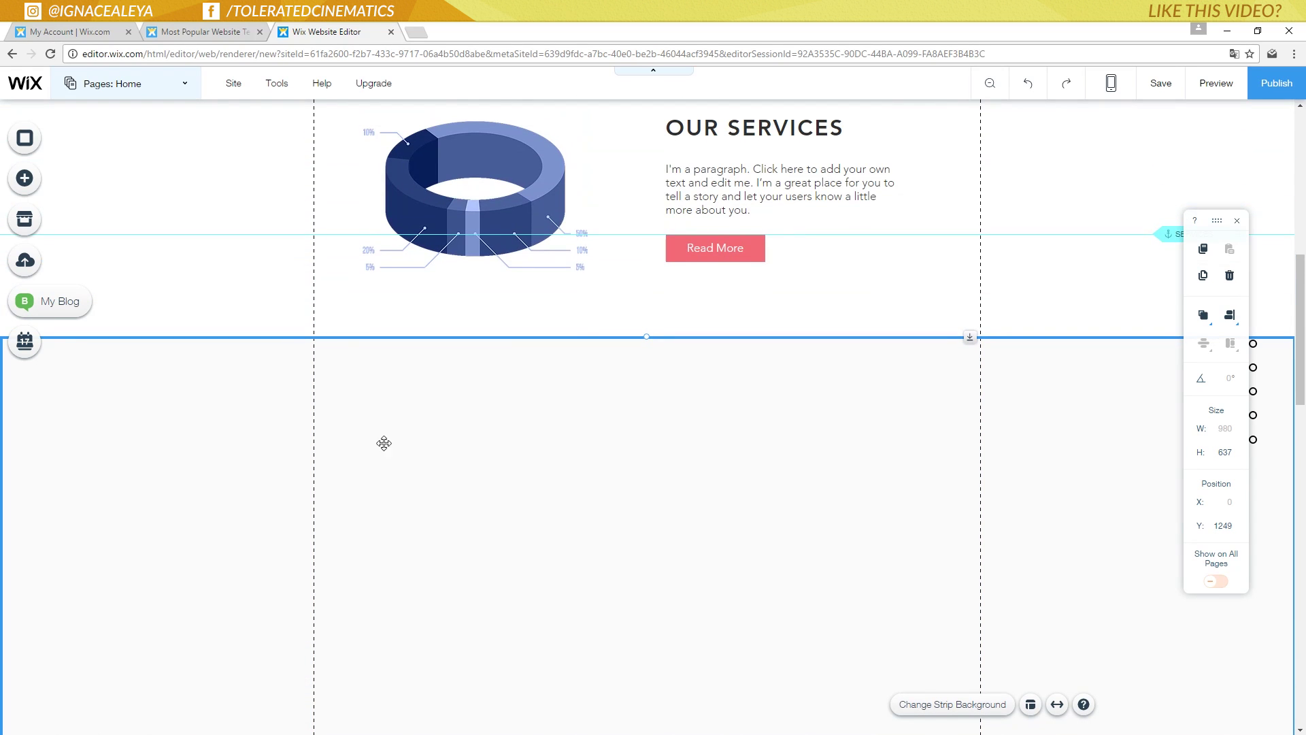
- Place a three-by-three grid gallery on the white strip and widen it to 980 px
left_click(26, 196)
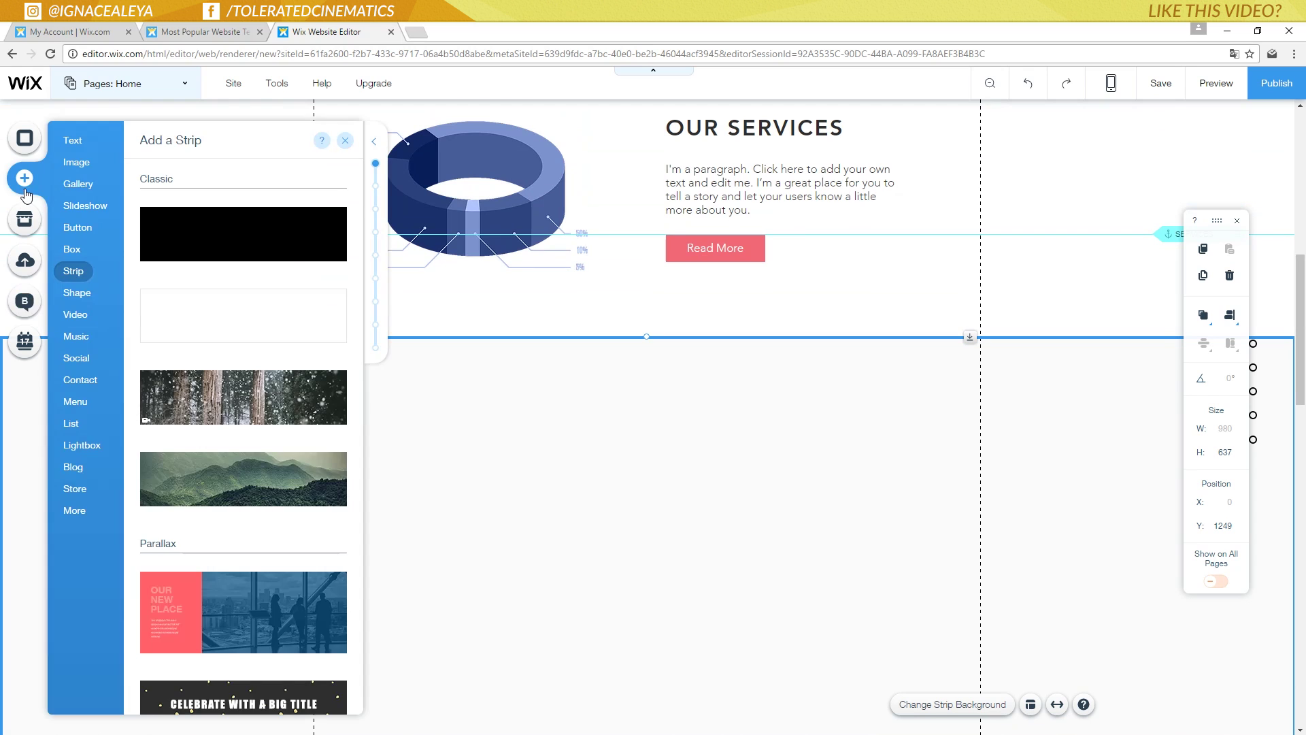
left_click(88, 186)
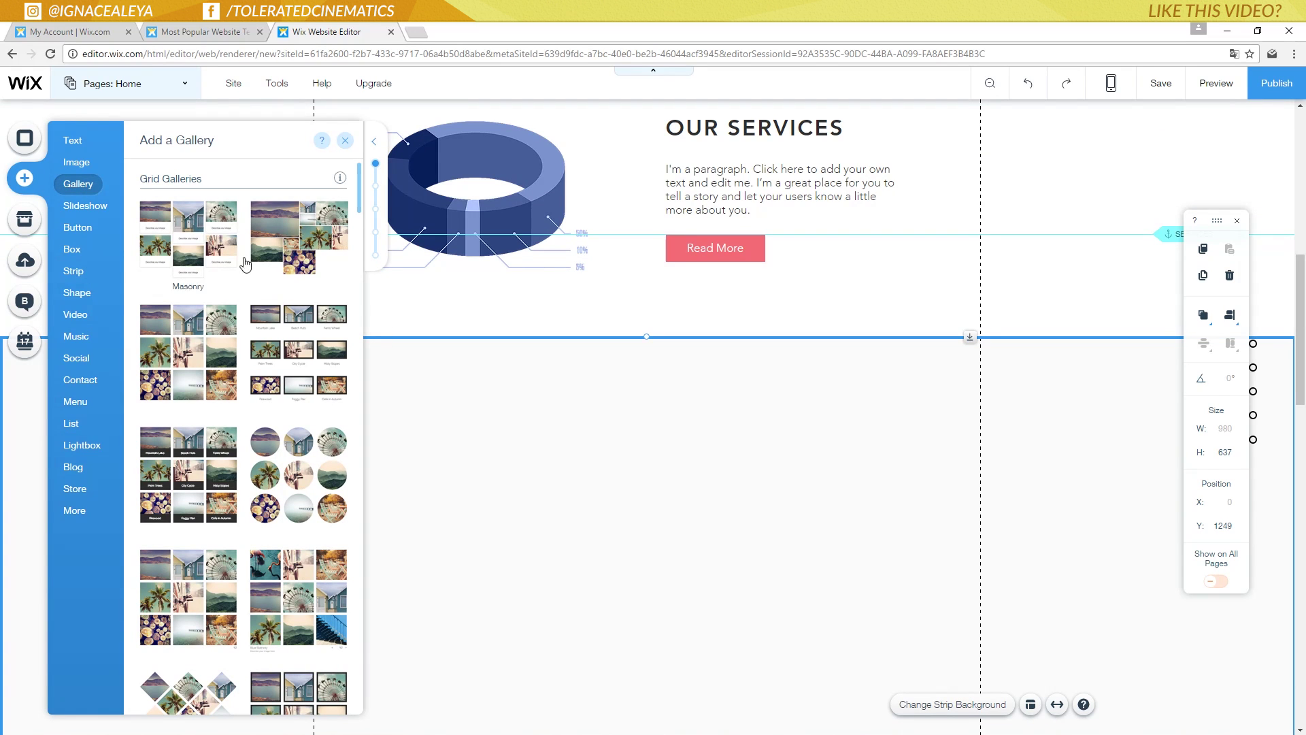
left_click(180, 346)
scroll(580, 288, "down", 2)
left_click_drag(594, 340, 602, 446)
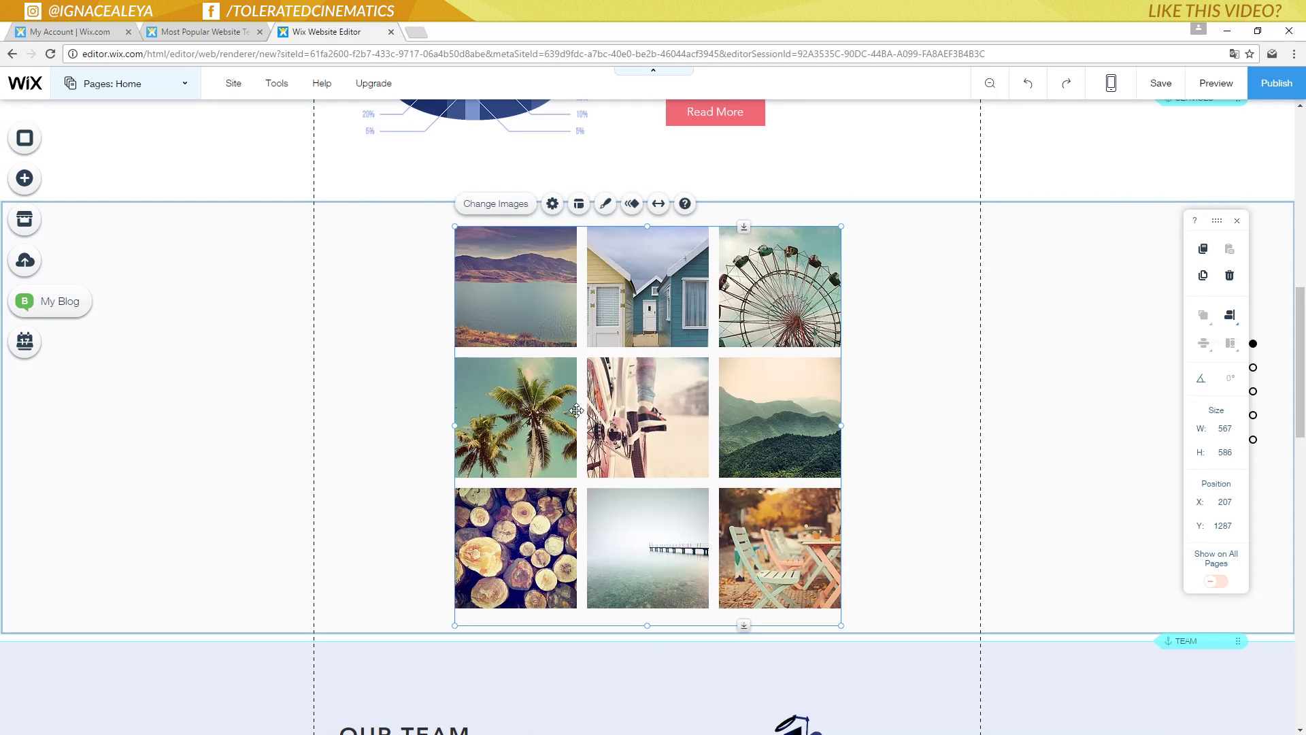
left_click_drag(449, 427, 312, 426)
left_click_drag(842, 426, 964, 432)
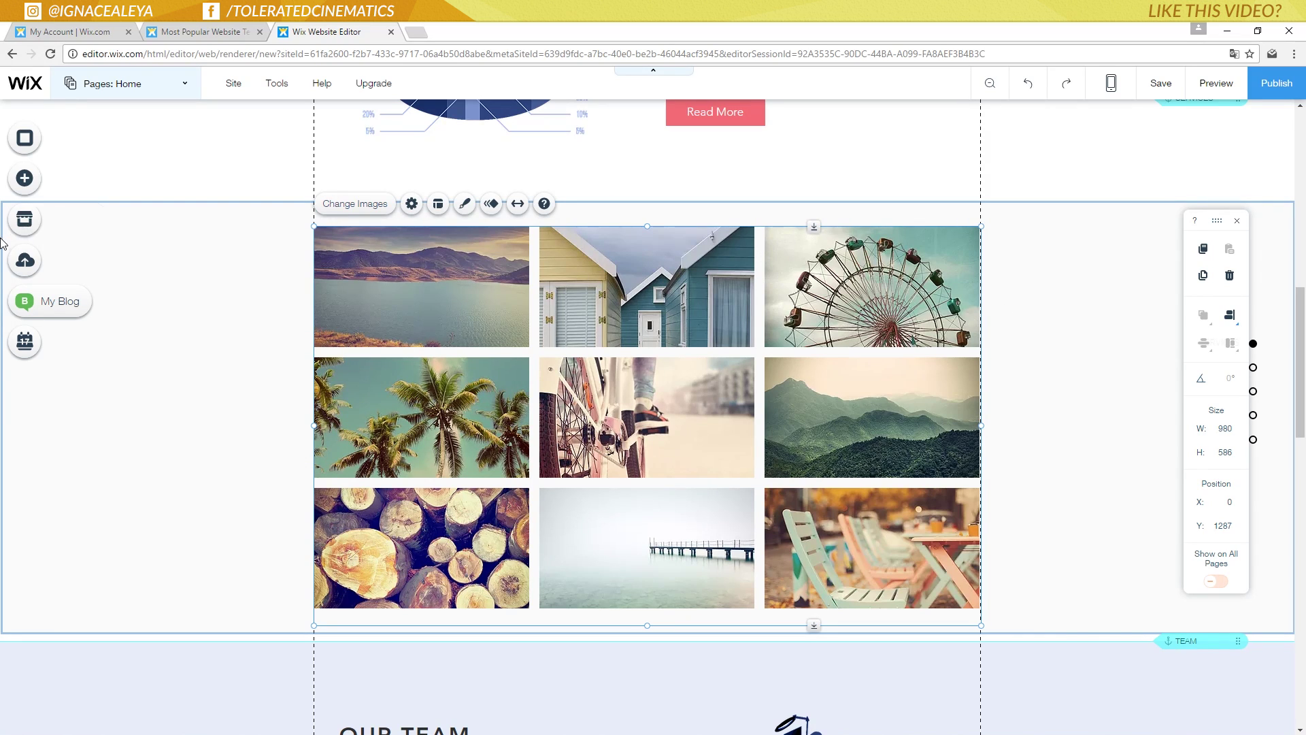
- Add the Welcome (Video Background) lightbox to the home page and dismiss its introductory tip
left_click(25, 179)
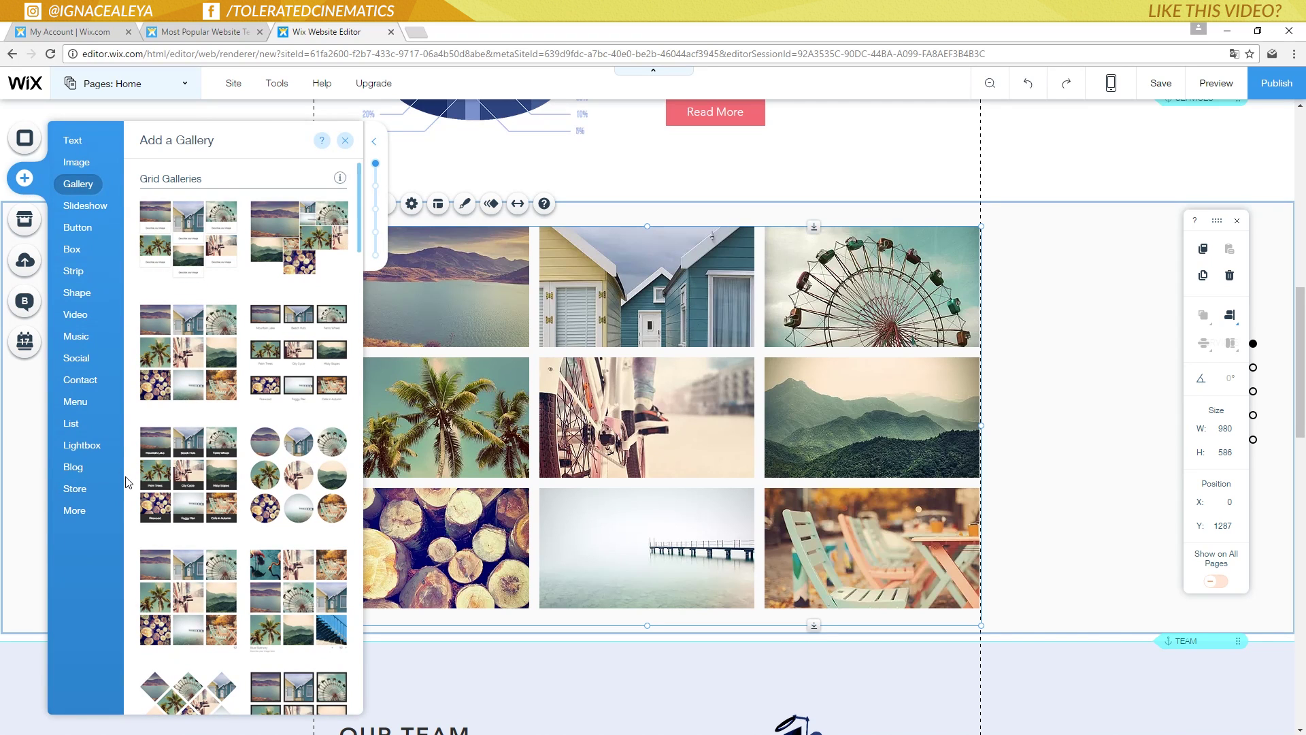
left_click(82, 446)
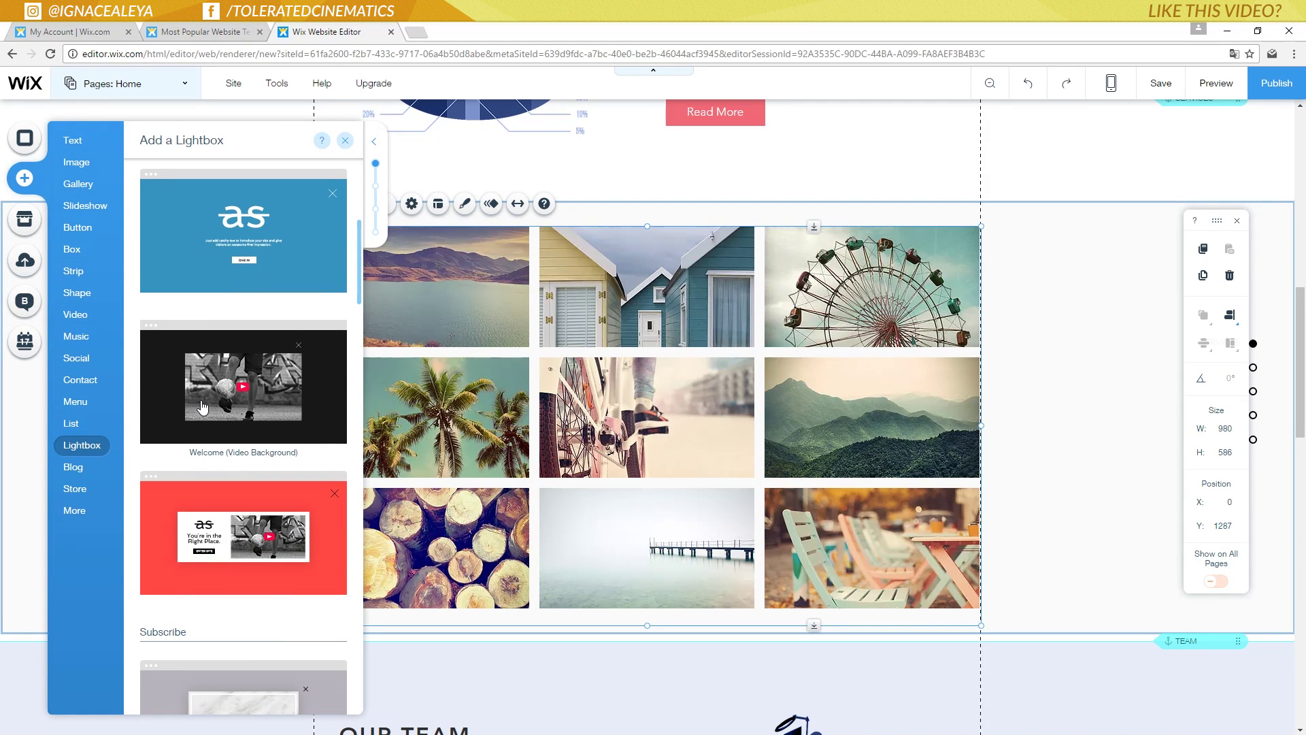
left_click(201, 406)
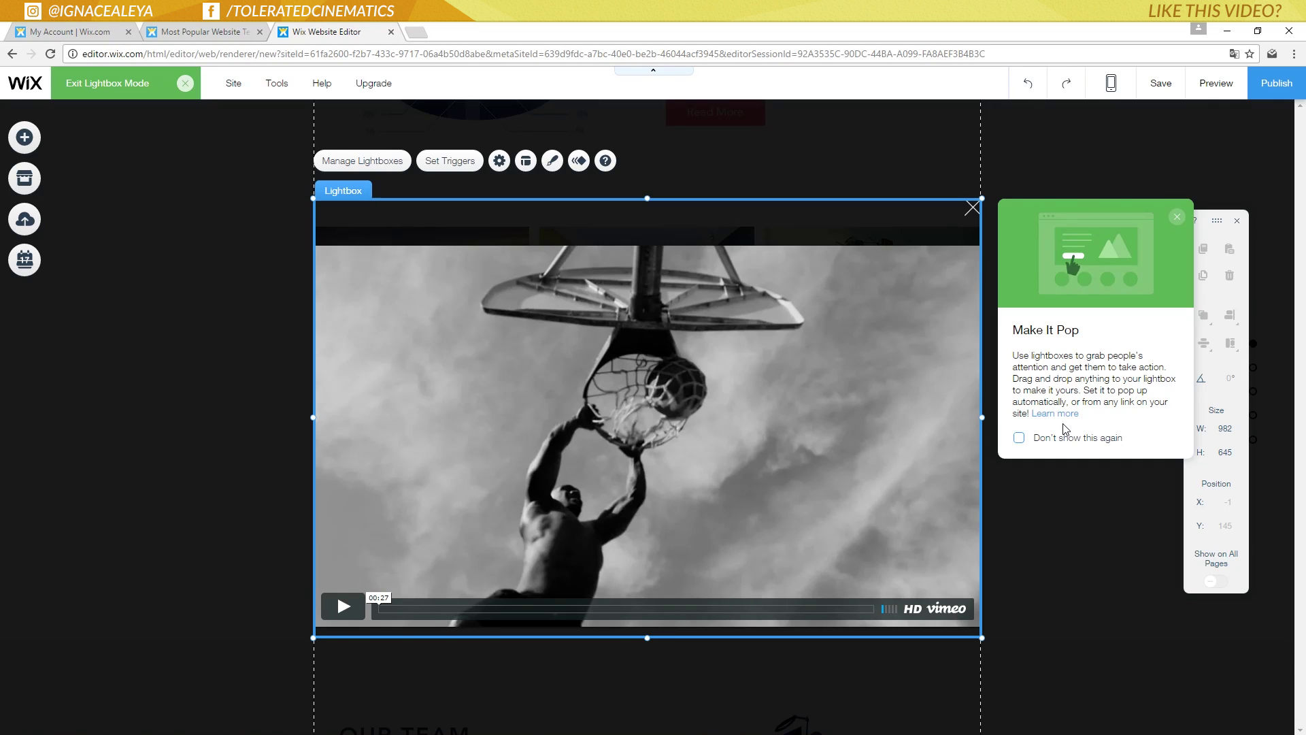
left_click(1176, 219)
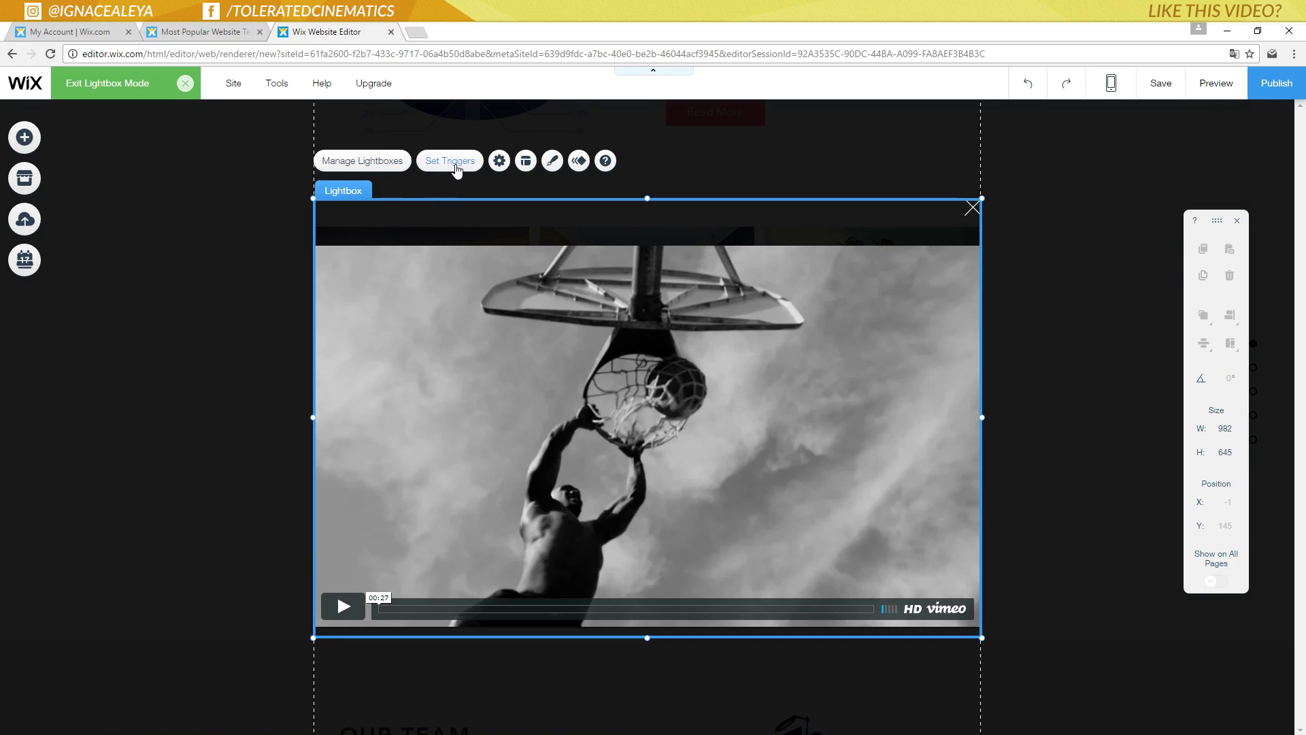
- Turn off automatic display of the lightbox on pages and rename it Channel Intro
left_click(456, 164)
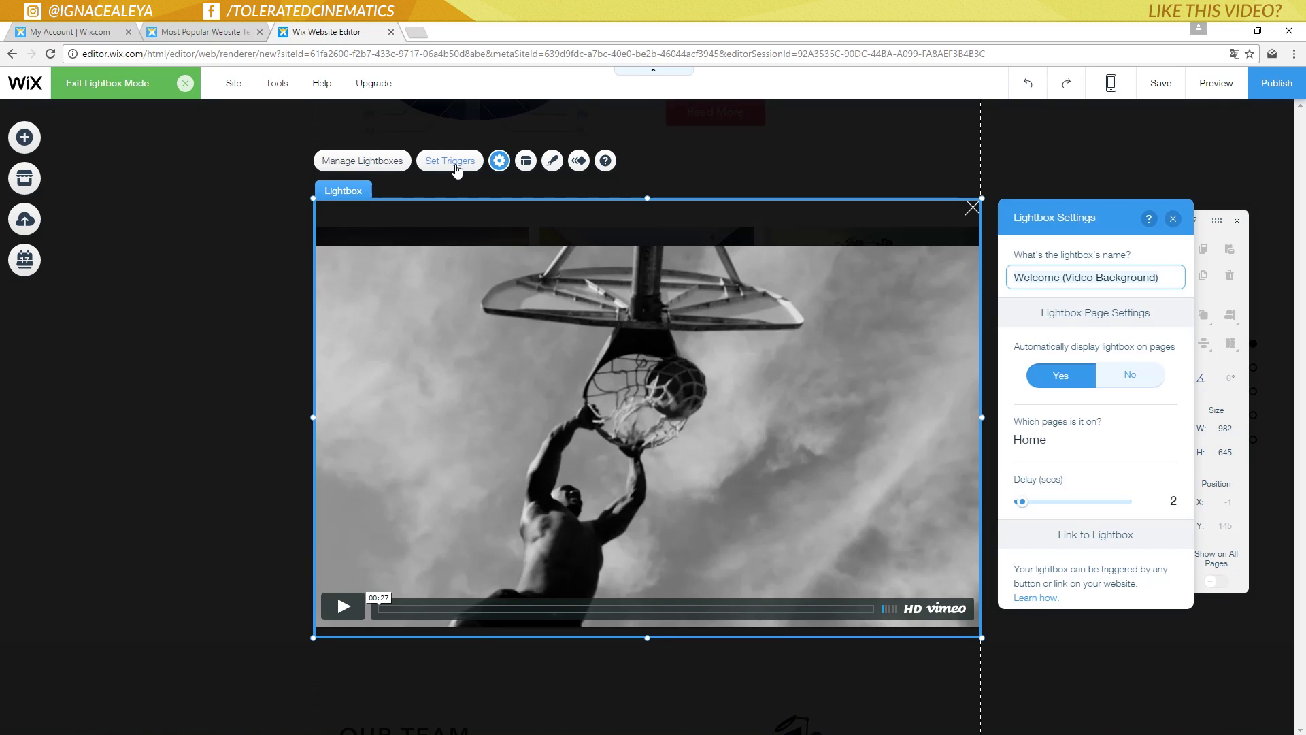
left_click(1133, 376)
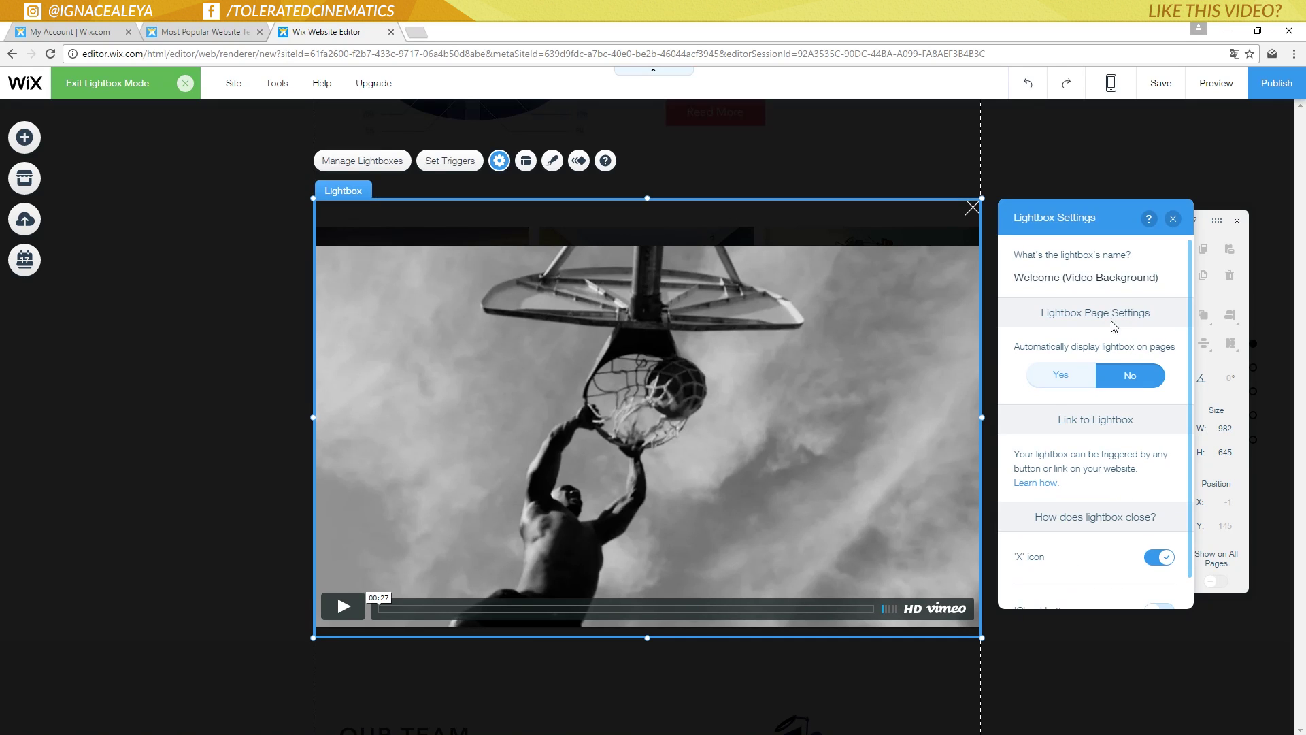
left_click(1165, 279)
left_click_drag(1155, 277, 1075, 273)
triple_click(1078, 276)
type("Channel Intro")
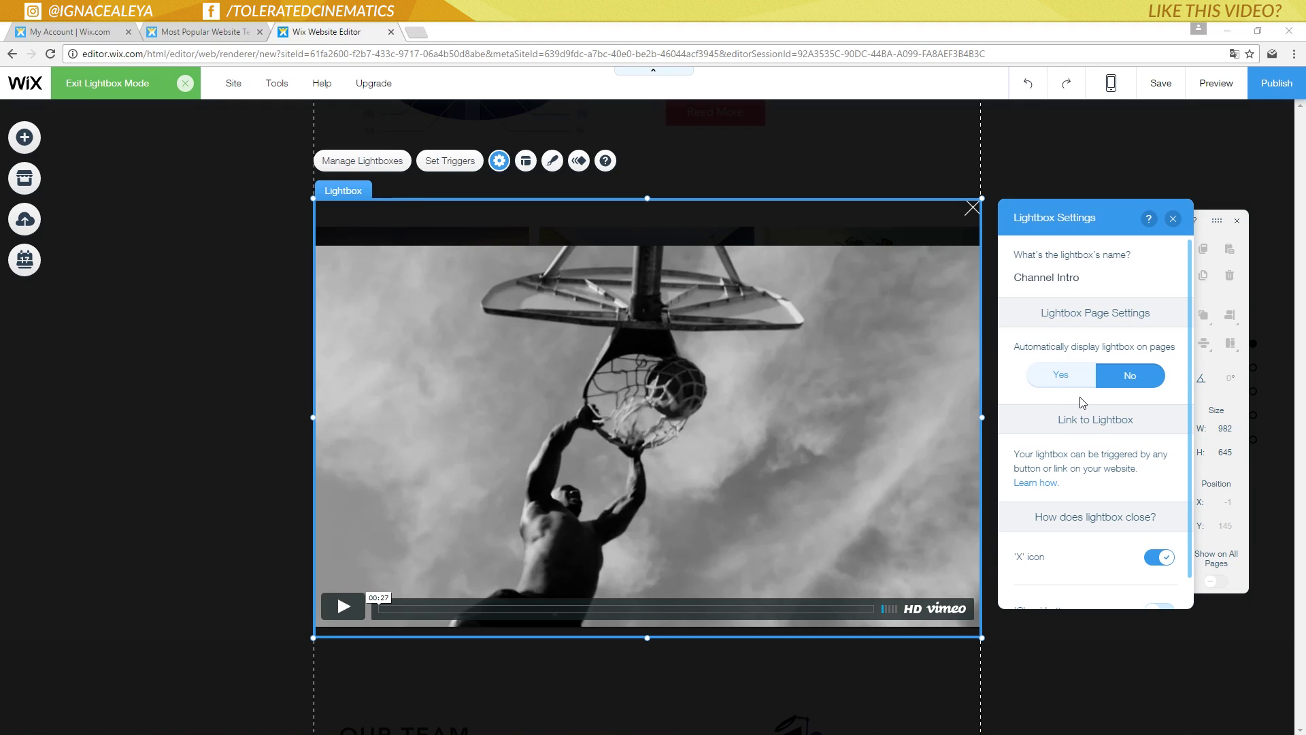
scroll(1072, 430, "down", 1)
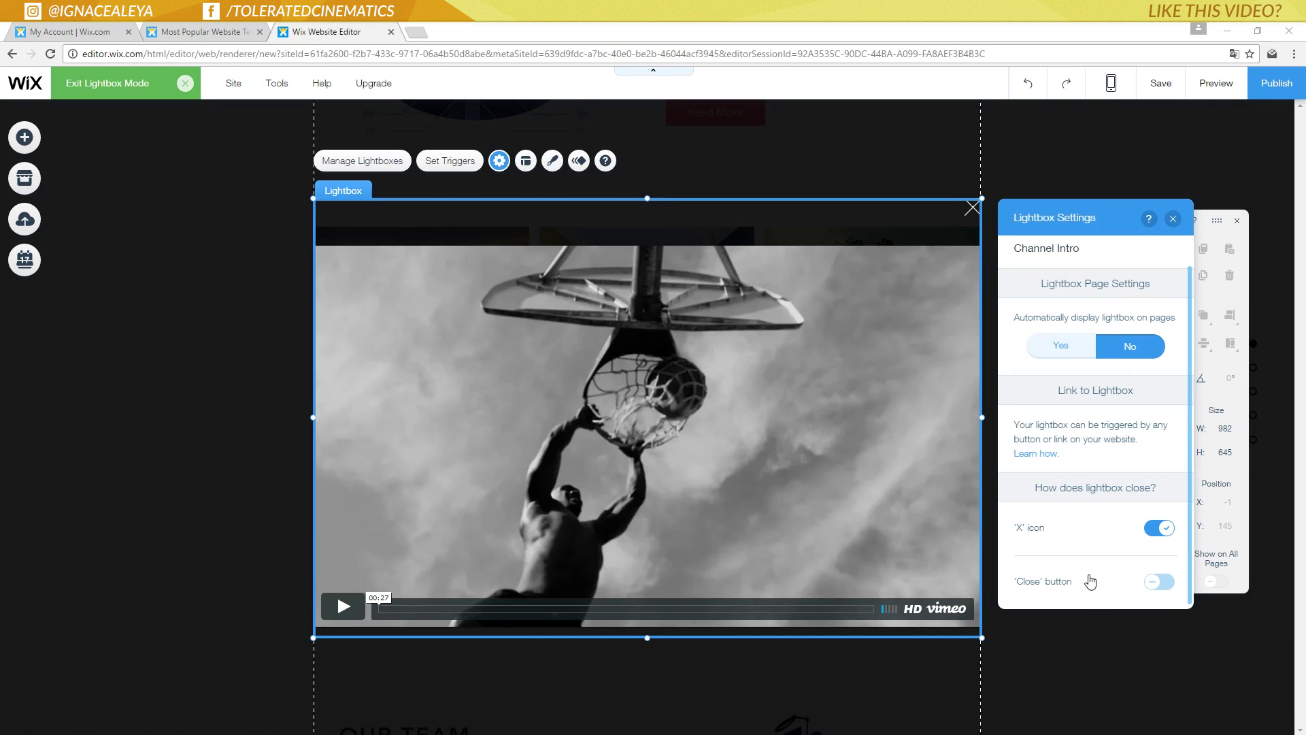
scroll(1096, 498, "up", 1)
scroll(1092, 531, "down", 1)
scroll(1068, 349, "up", 1)
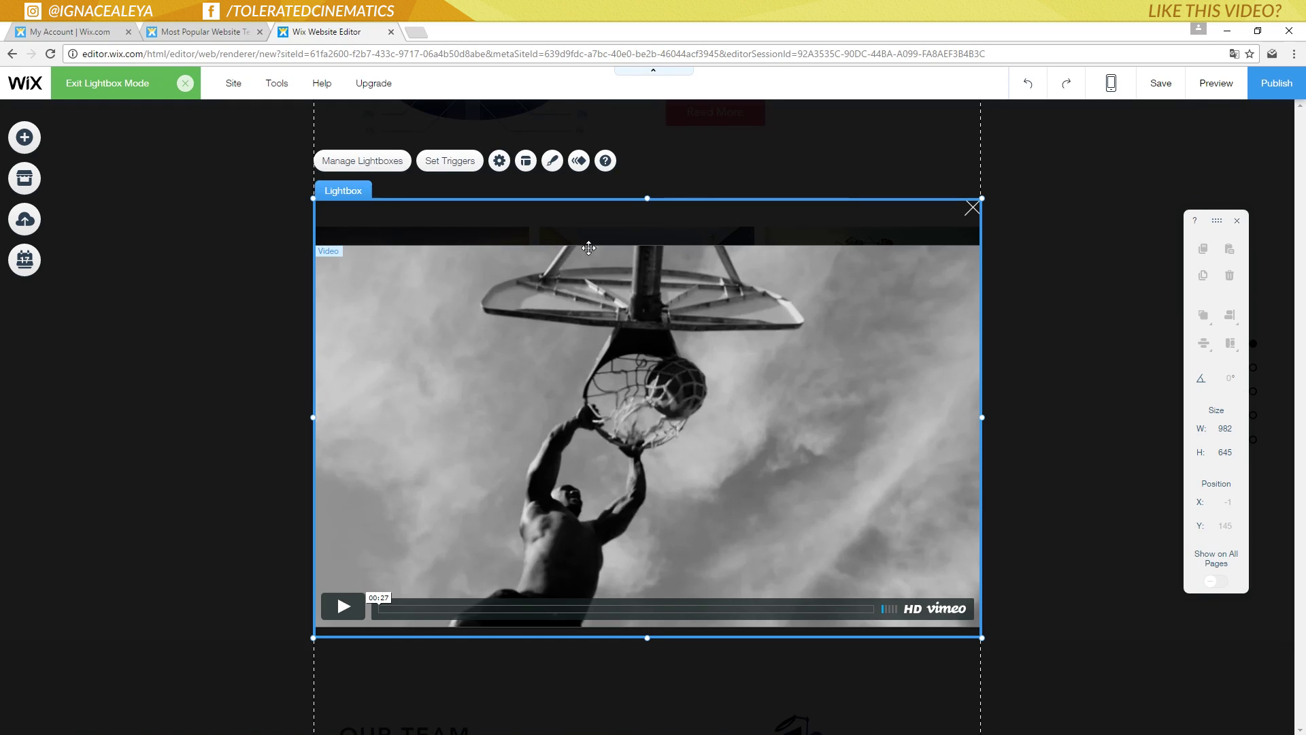
left_click(639, 370)
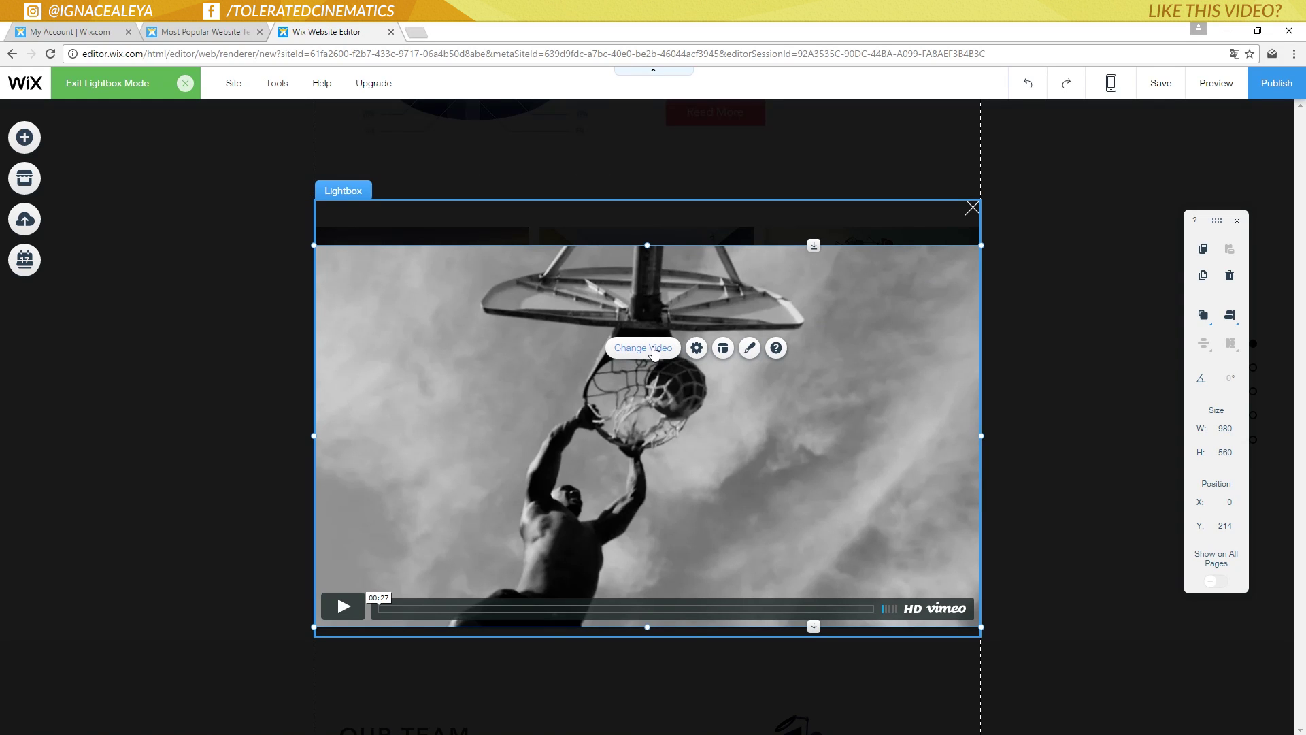
left_click(653, 350)
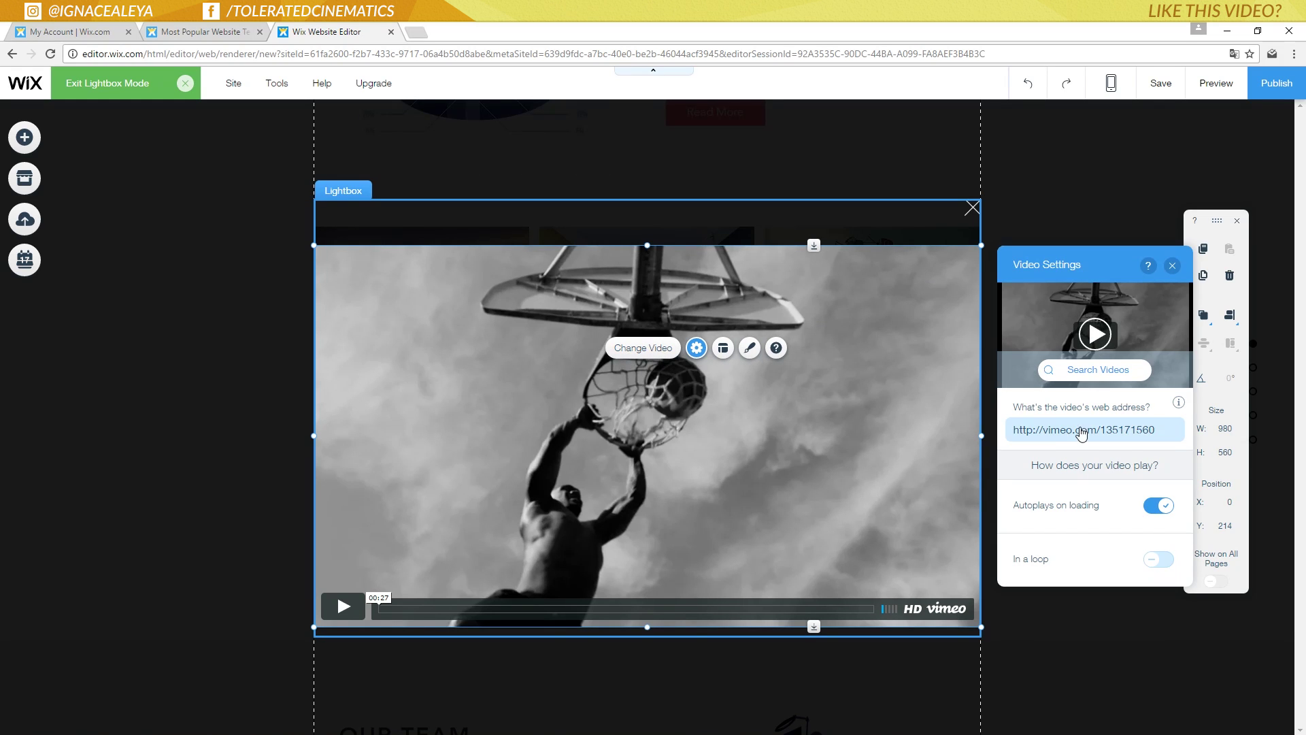
left_click(1154, 428)
left_click_drag(1100, 430, 1024, 429)
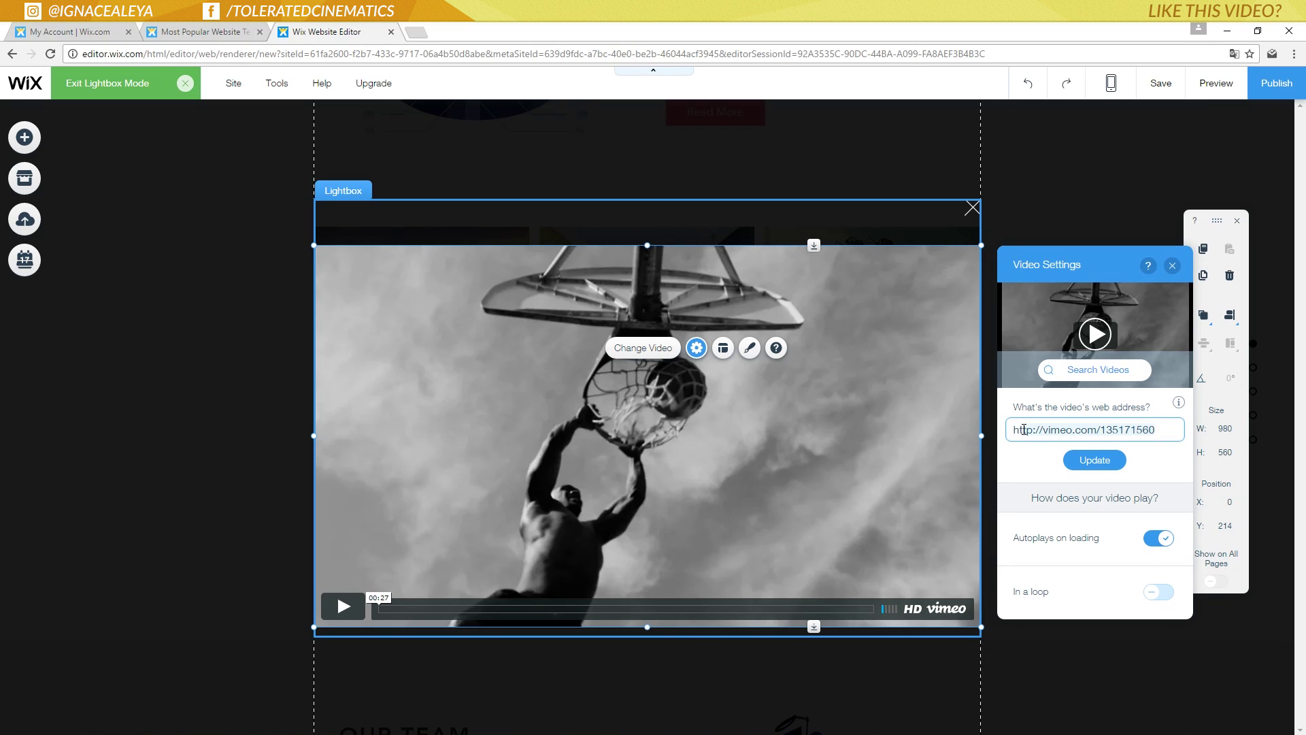
key("BackSpace")
type("https://www.youtube.com/watch?v=hJ8hVOLTvfk")
left_click(1072, 459)
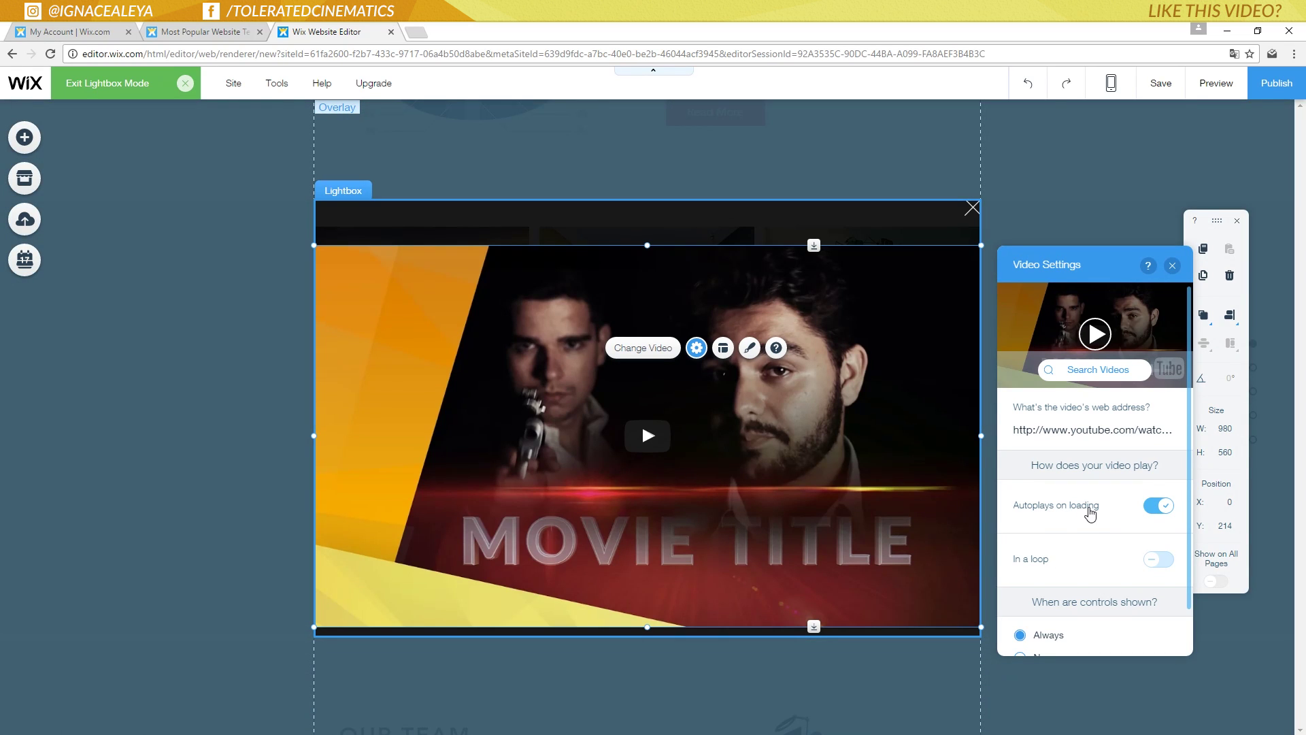
scroll(1091, 514, "down", 1)
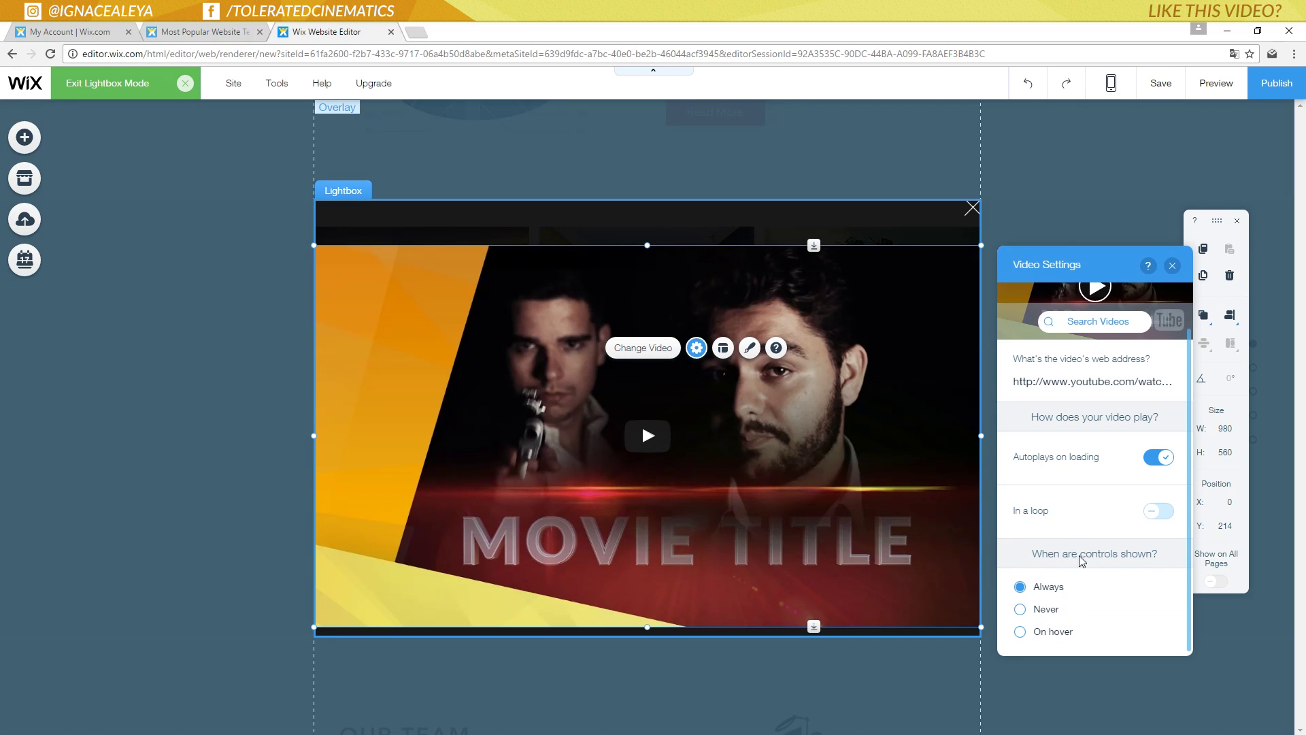
left_click(1056, 634)
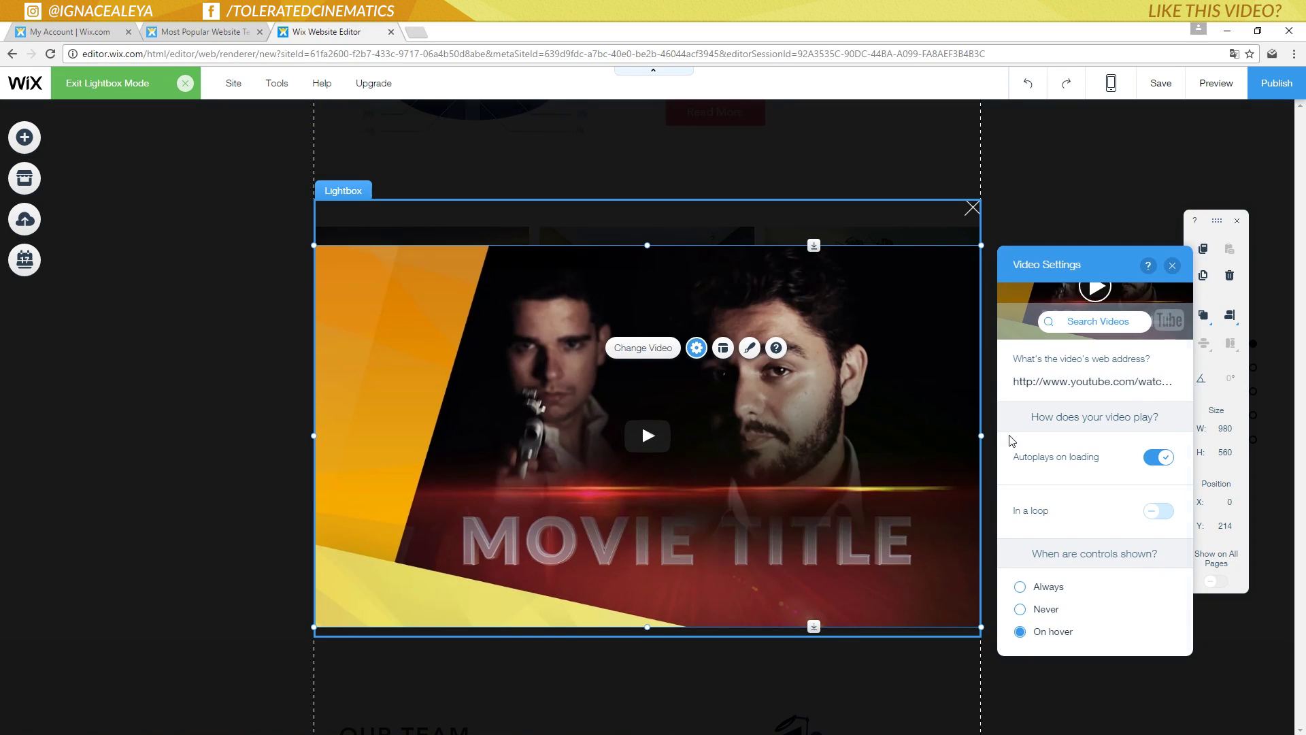
- Search YouTube for the channel owner's videos and look through them without adding one
scroll(1096, 442, "up", 2)
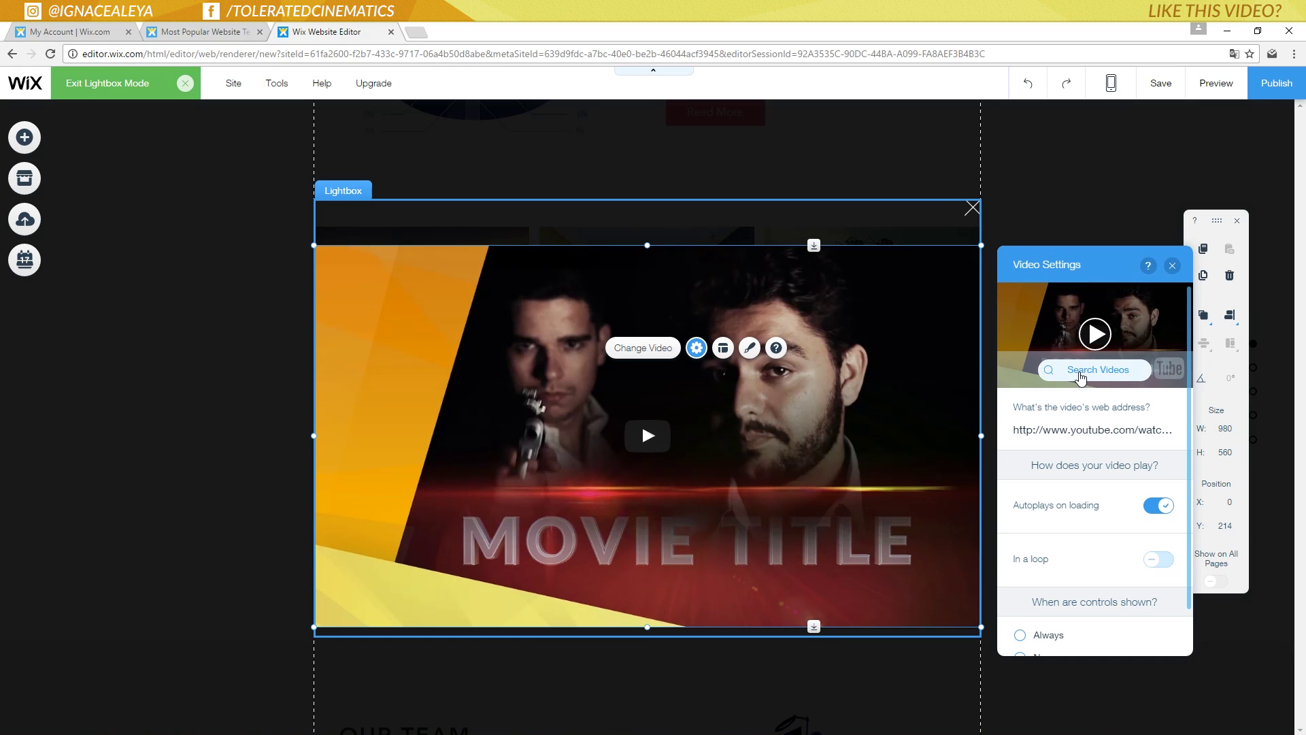
left_click(1111, 377)
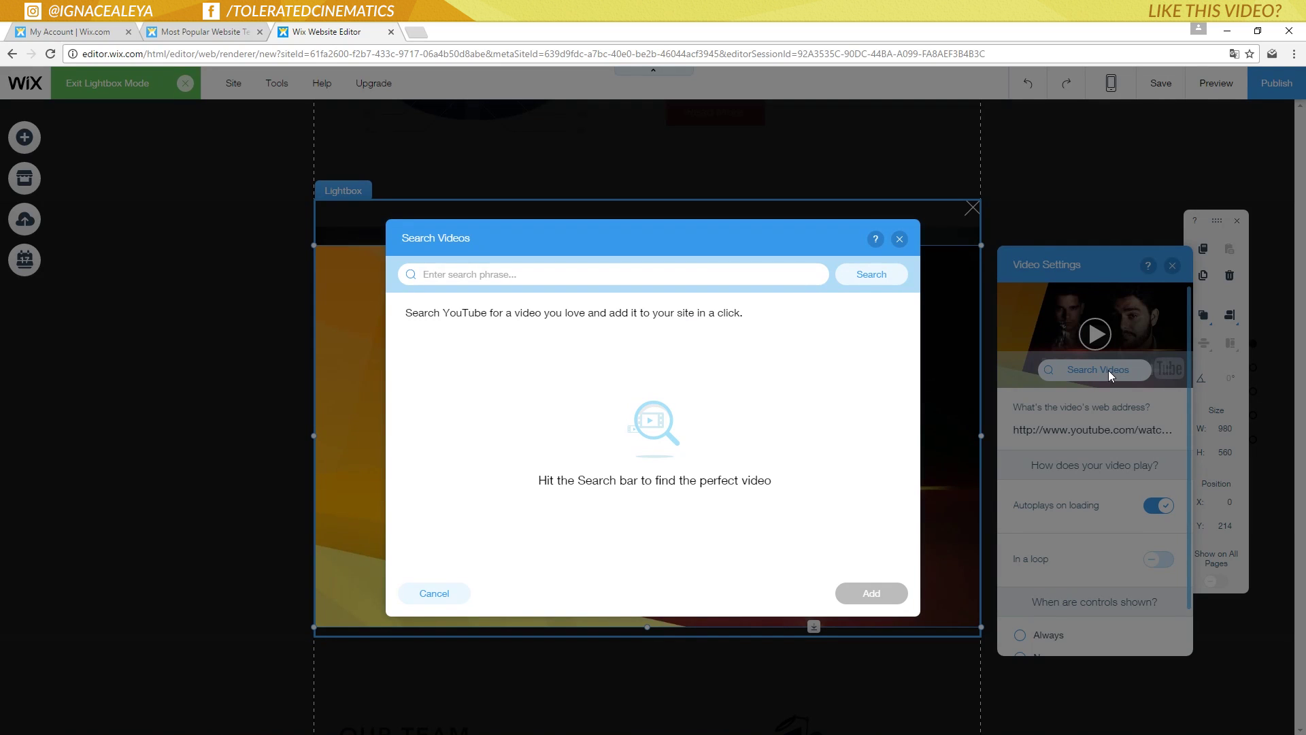
type("ignace aleya")
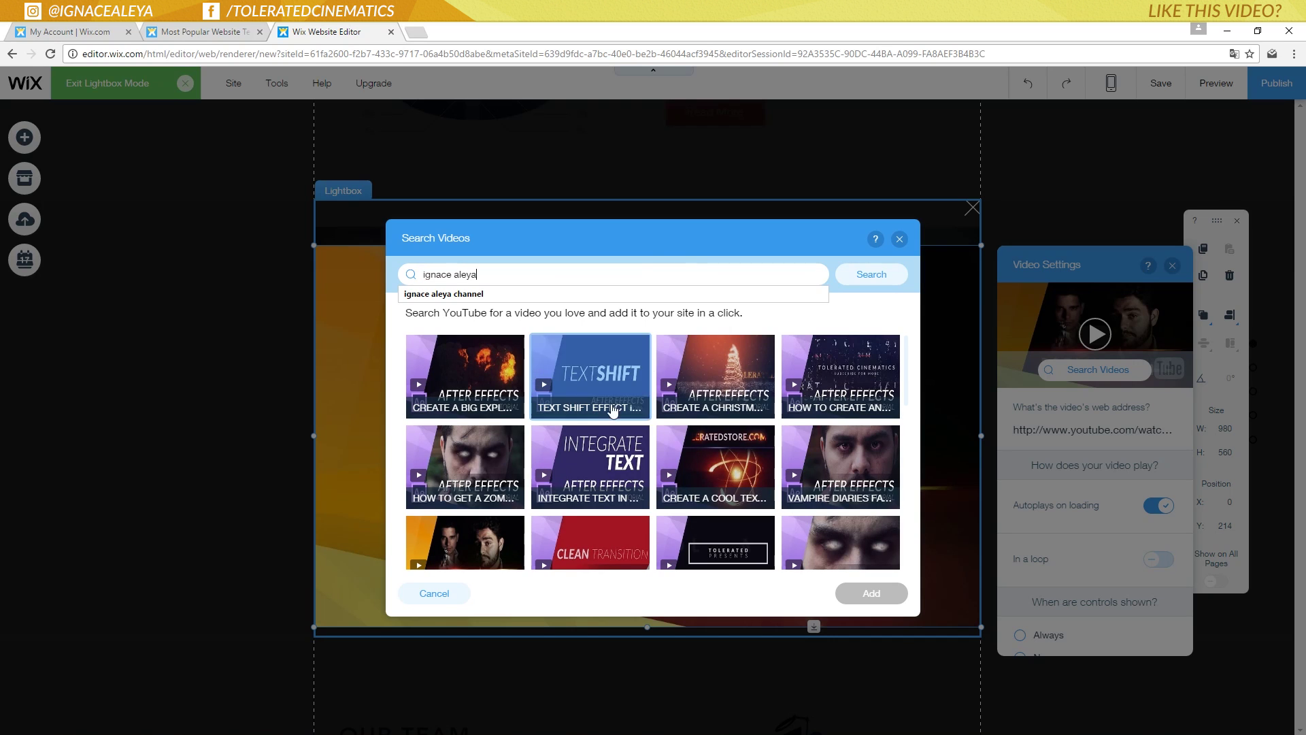
scroll(687, 408, "down", 2)
scroll(715, 443, "up", 2)
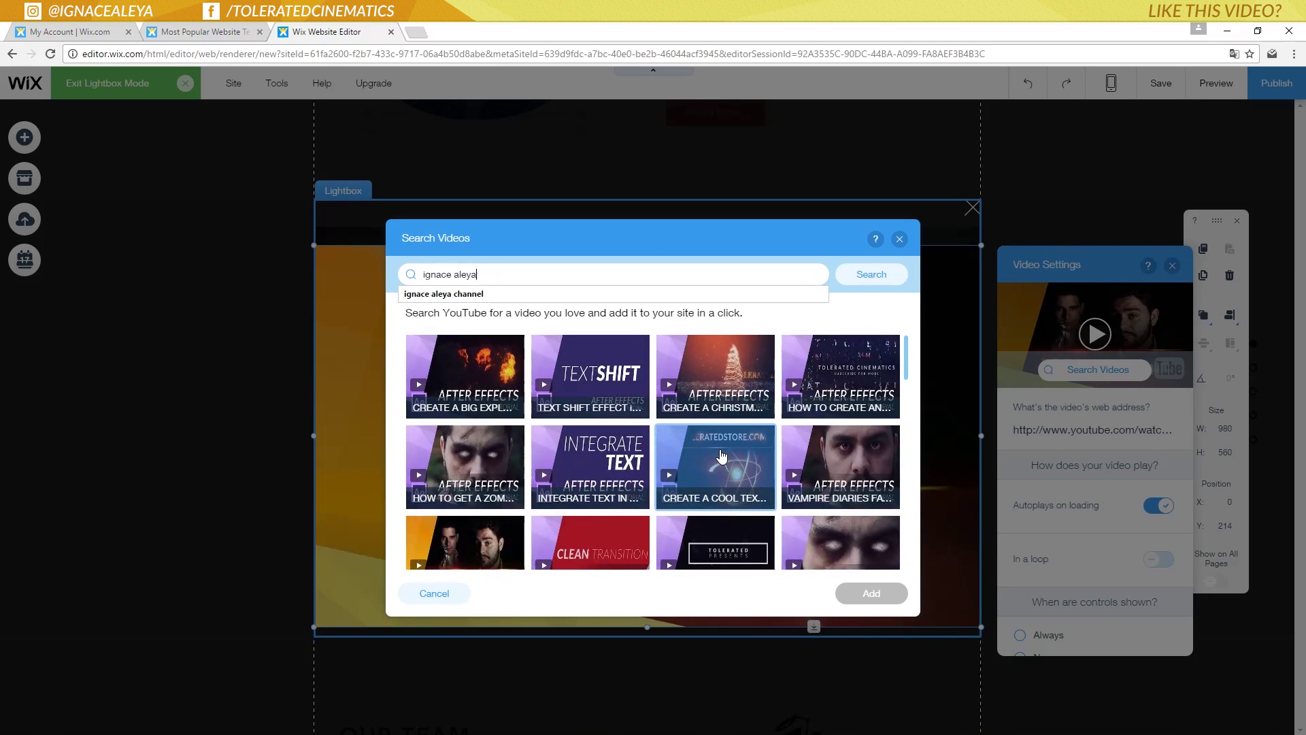
left_click(900, 239)
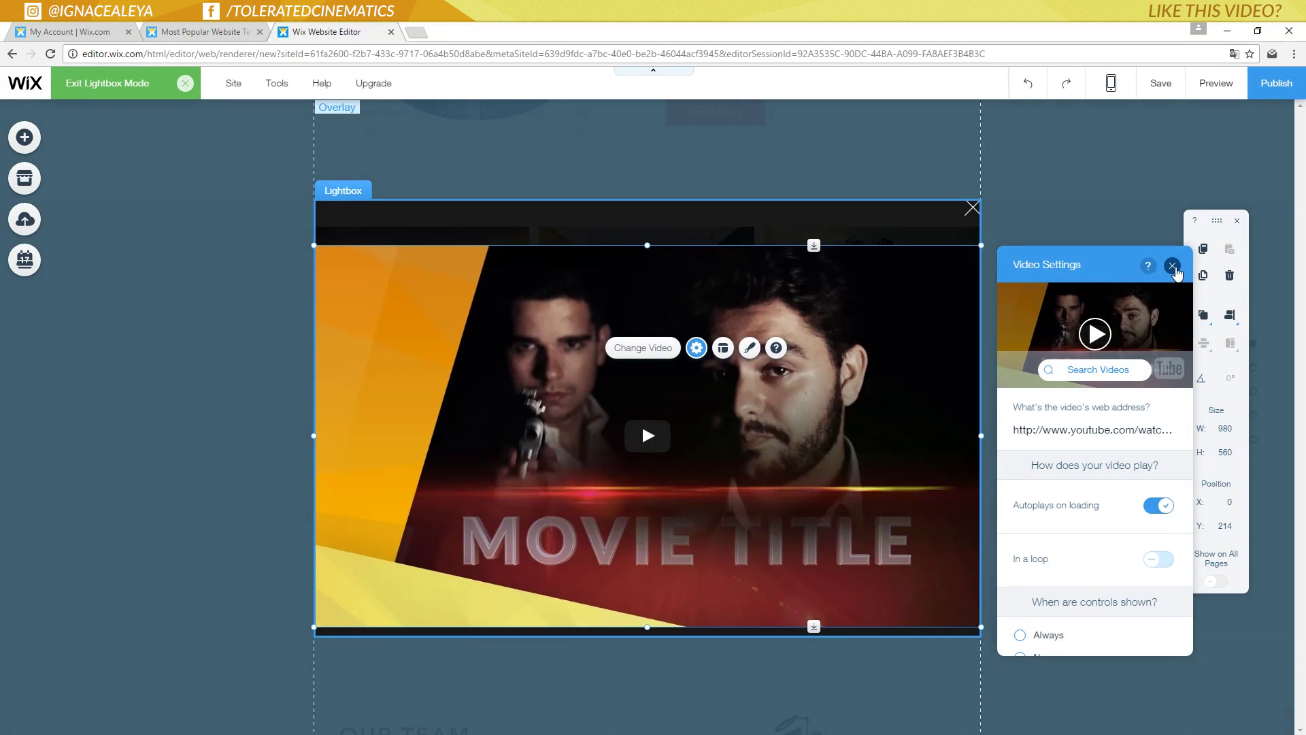
- Leave the lightbox editing mode and select the grid gallery on the home page
left_click(1173, 267)
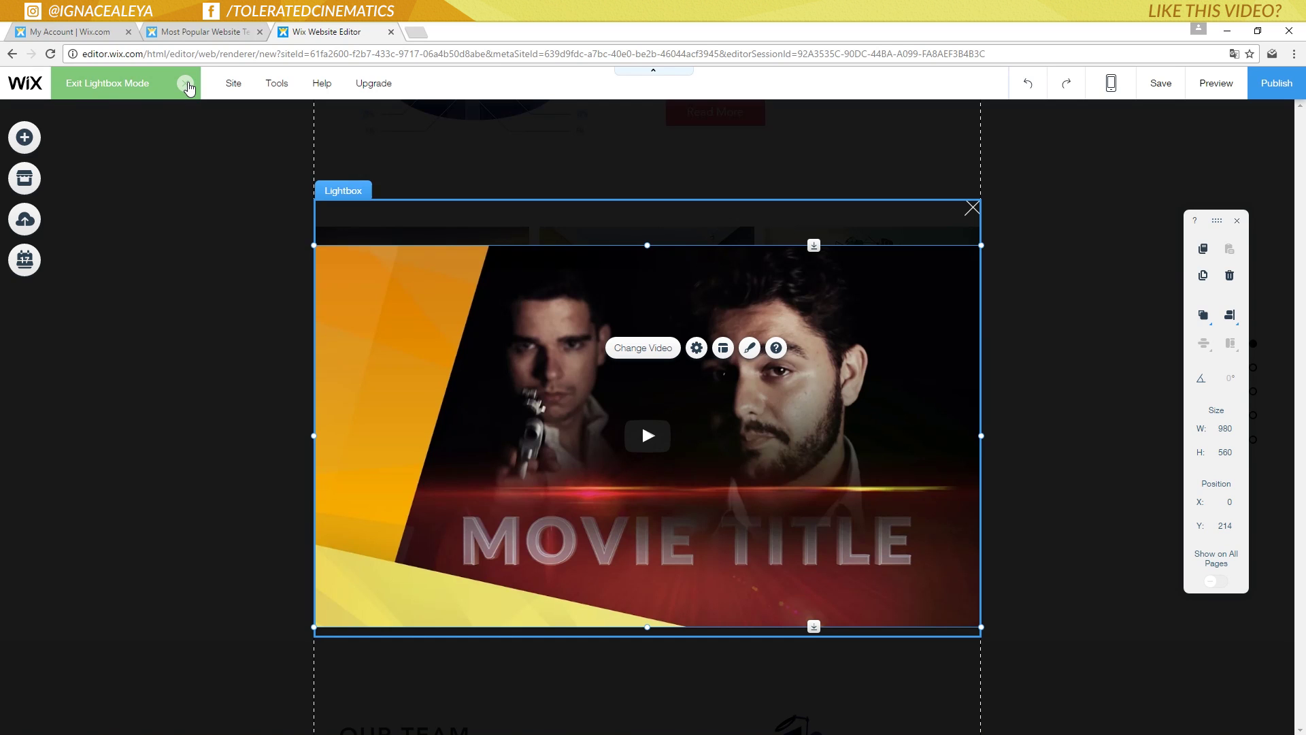
left_click(185, 84)
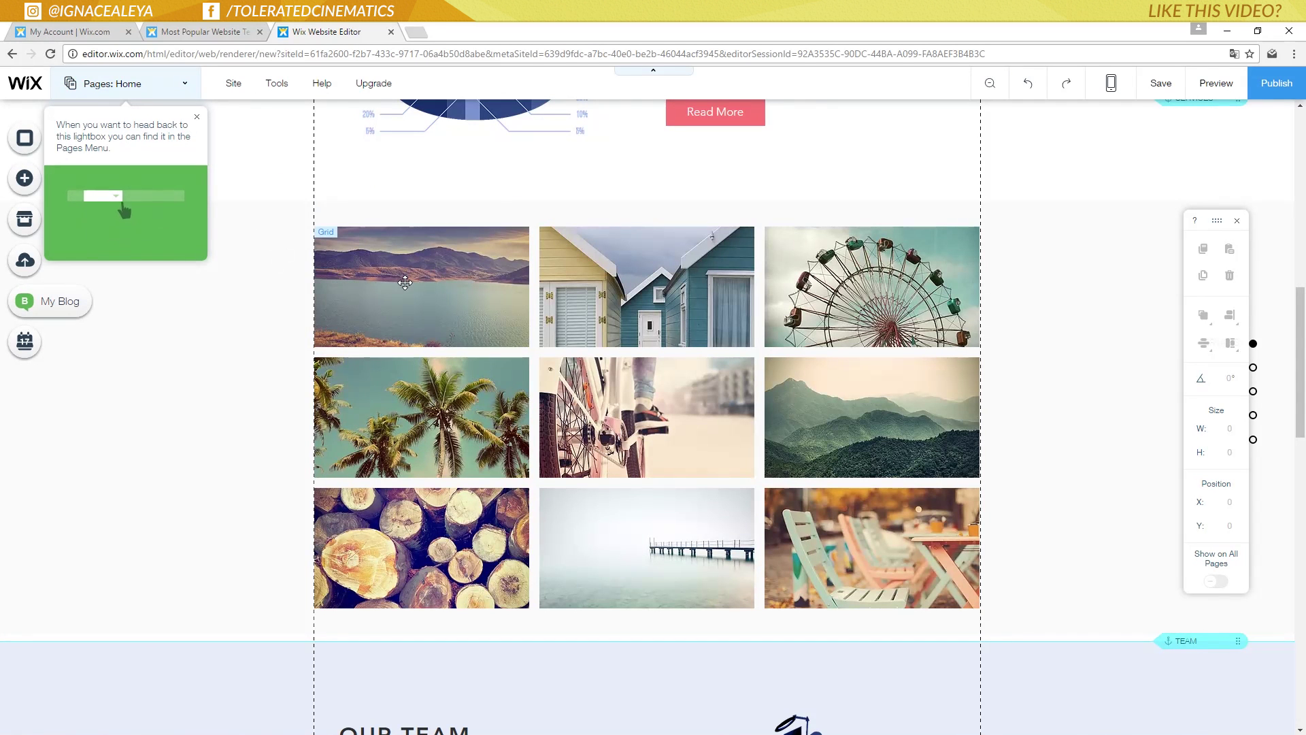
left_click(405, 282)
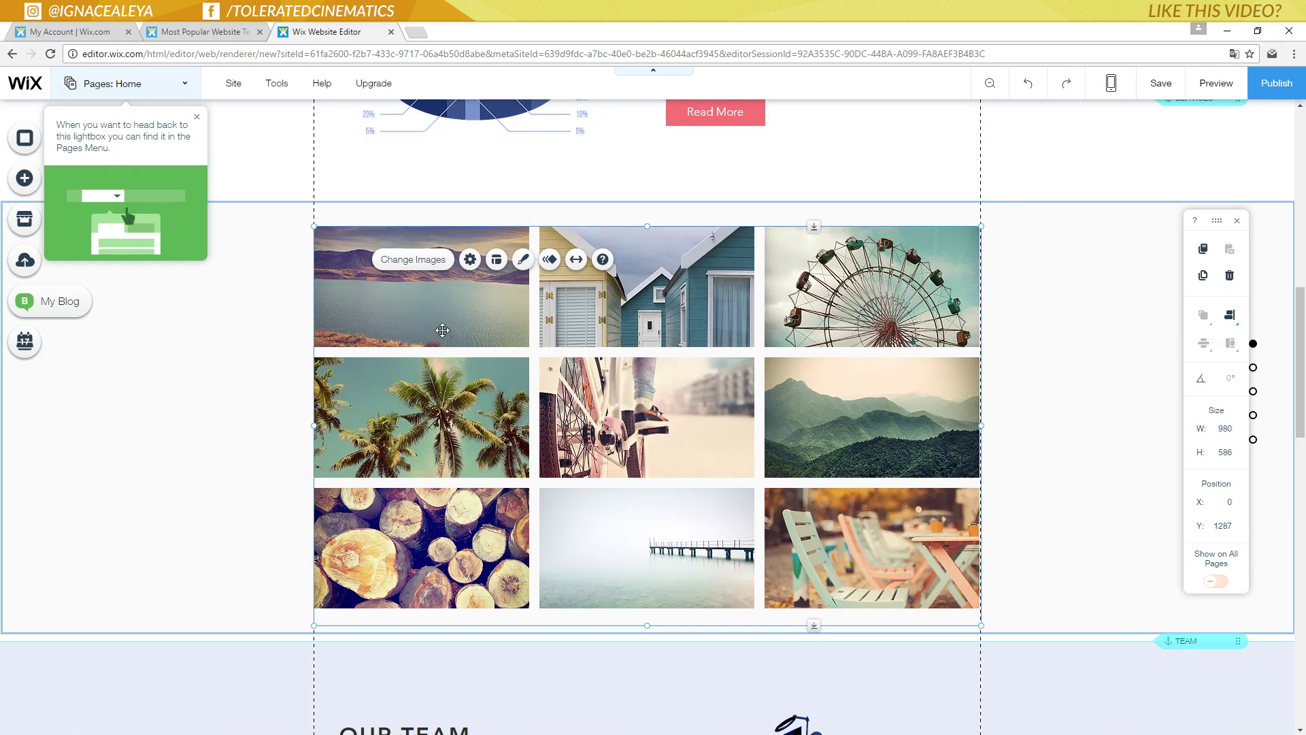
- Delete the first image, the lake landscape, from the home page's grid gallery
left_click(411, 261)
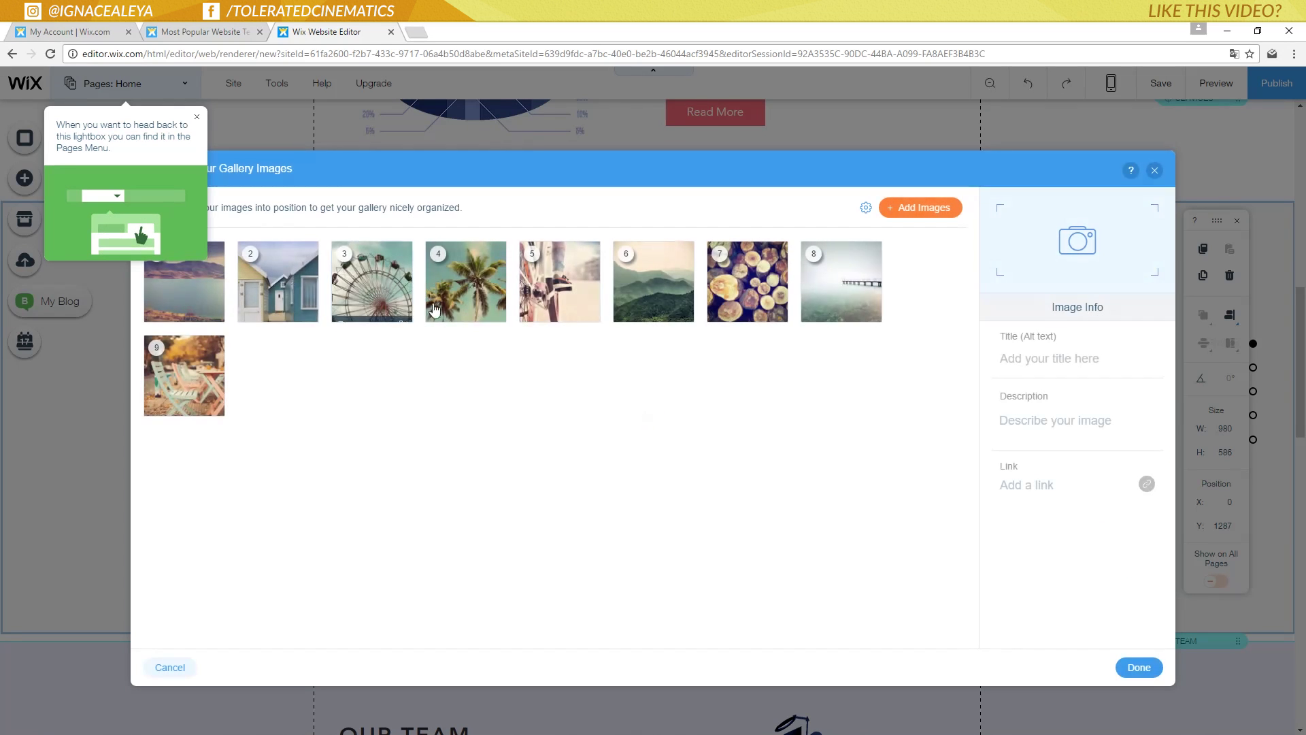
left_click(198, 120)
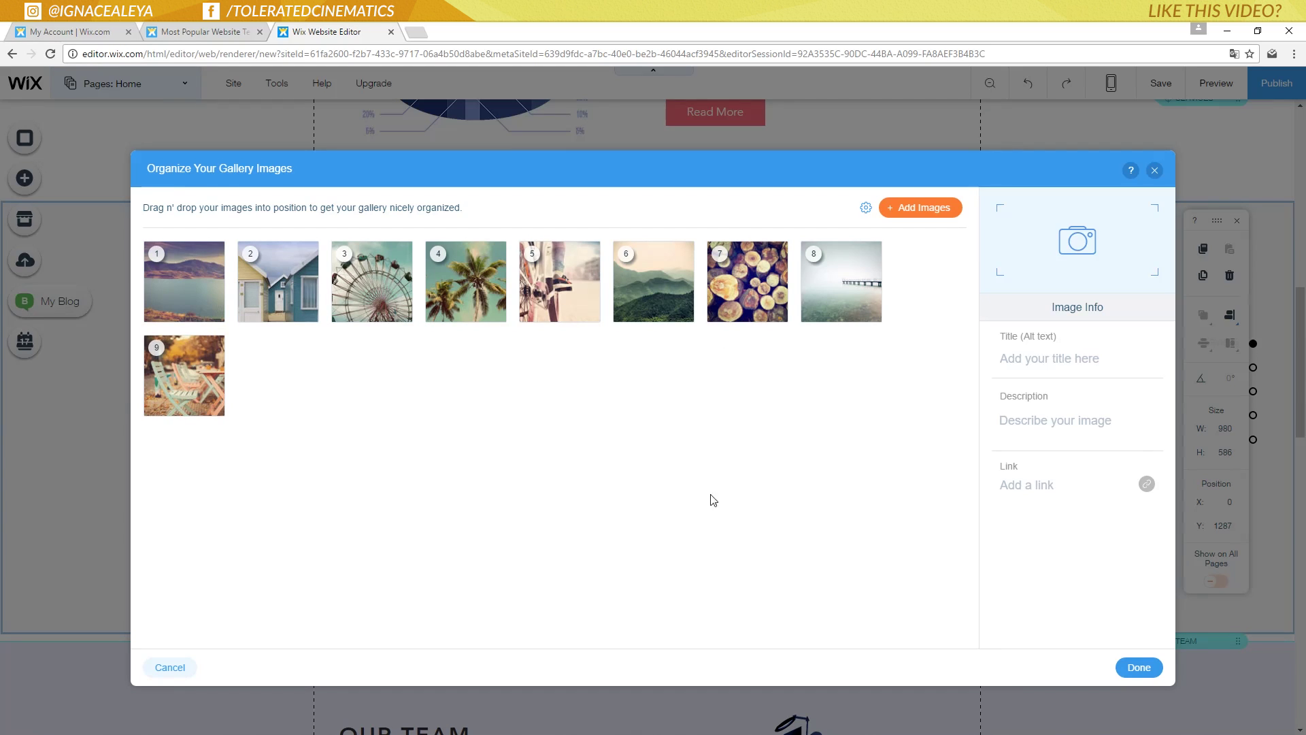
left_click(213, 312)
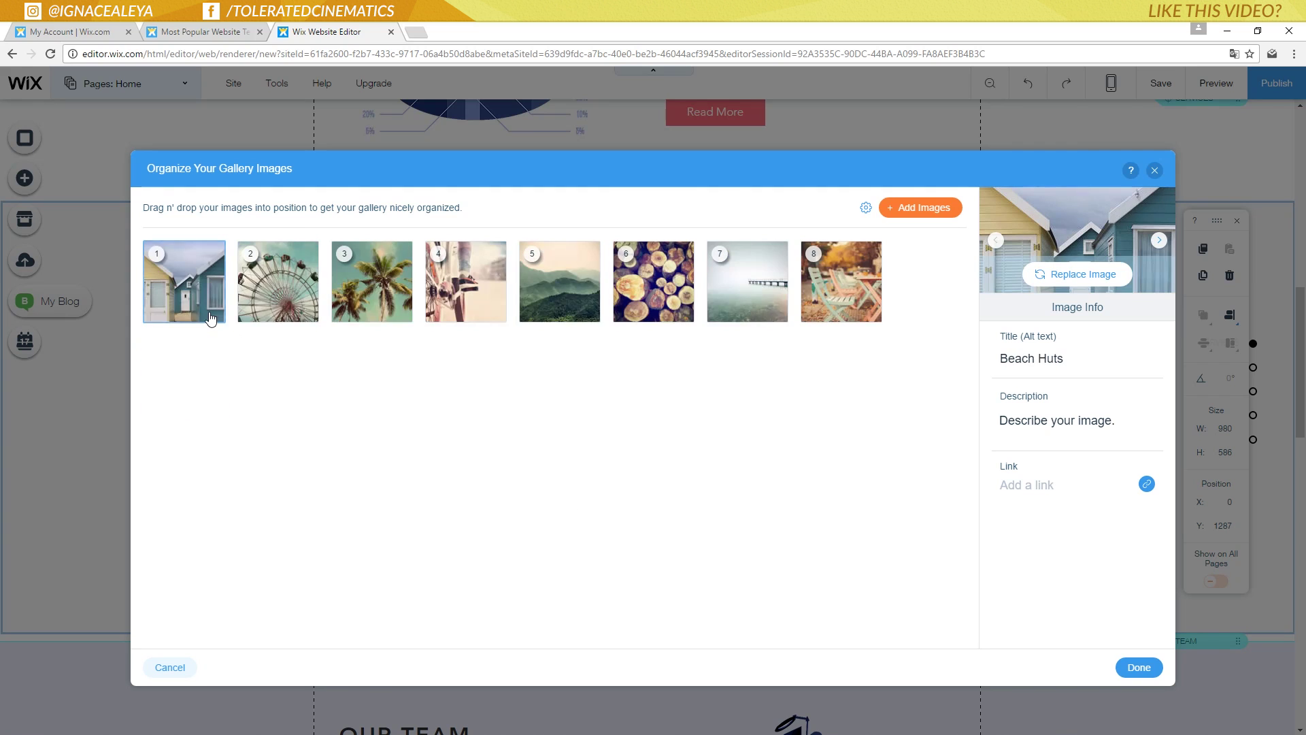
- Add the coastal fort photo and Altea-Beach.jpg from My Images to the grid gallery
left_click(943, 216)
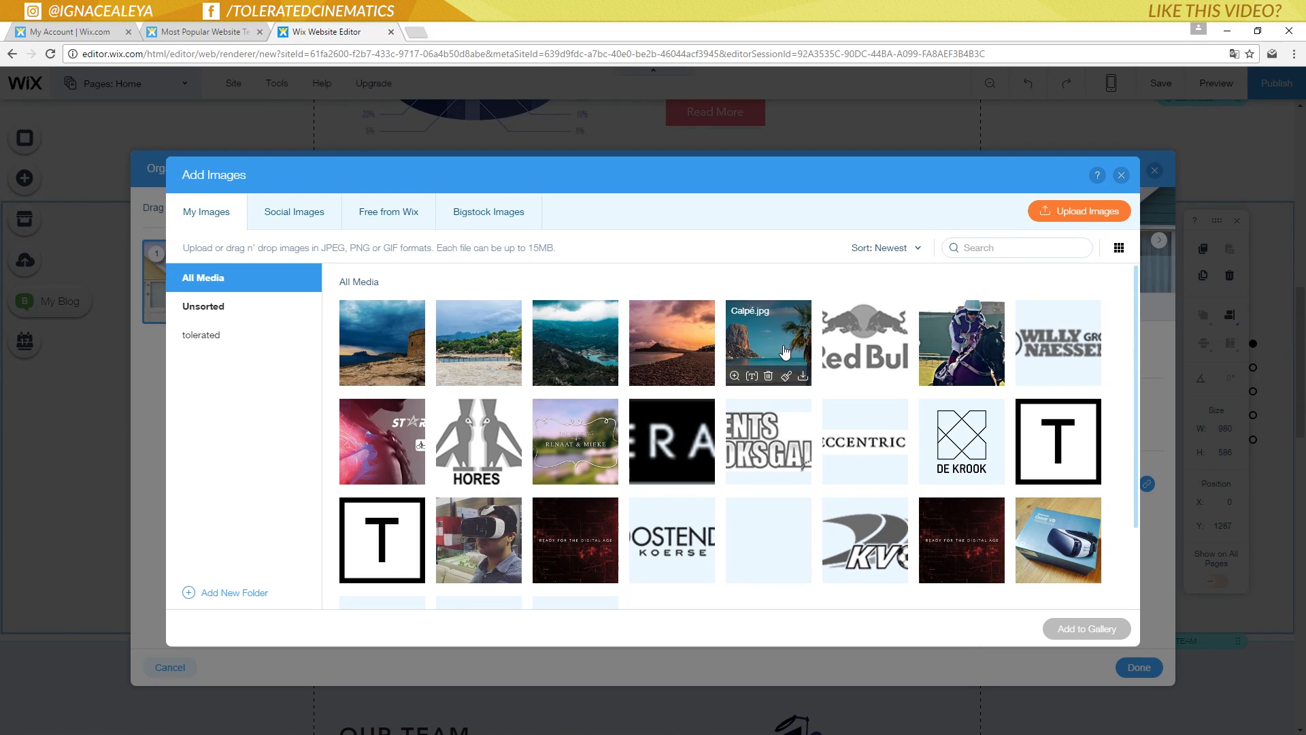
mouse_move(532, 363)
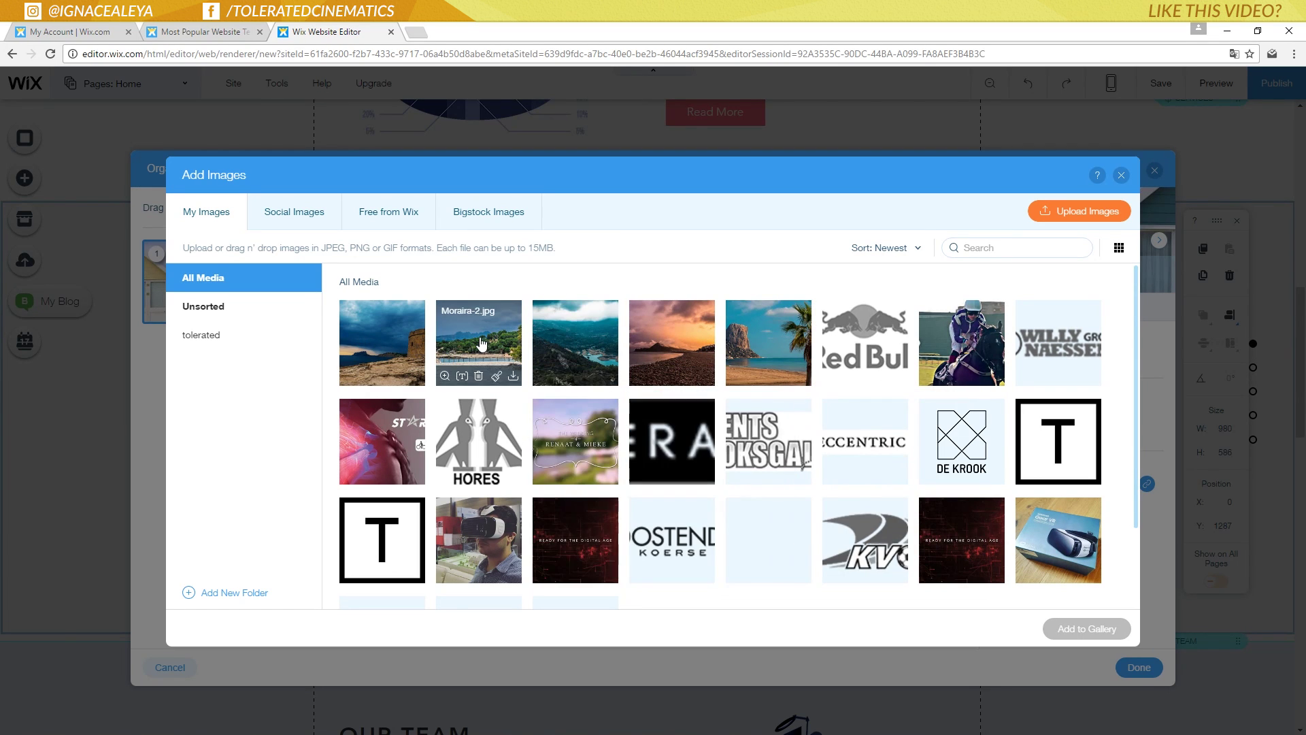
left_click(382, 343)
left_click(671, 343)
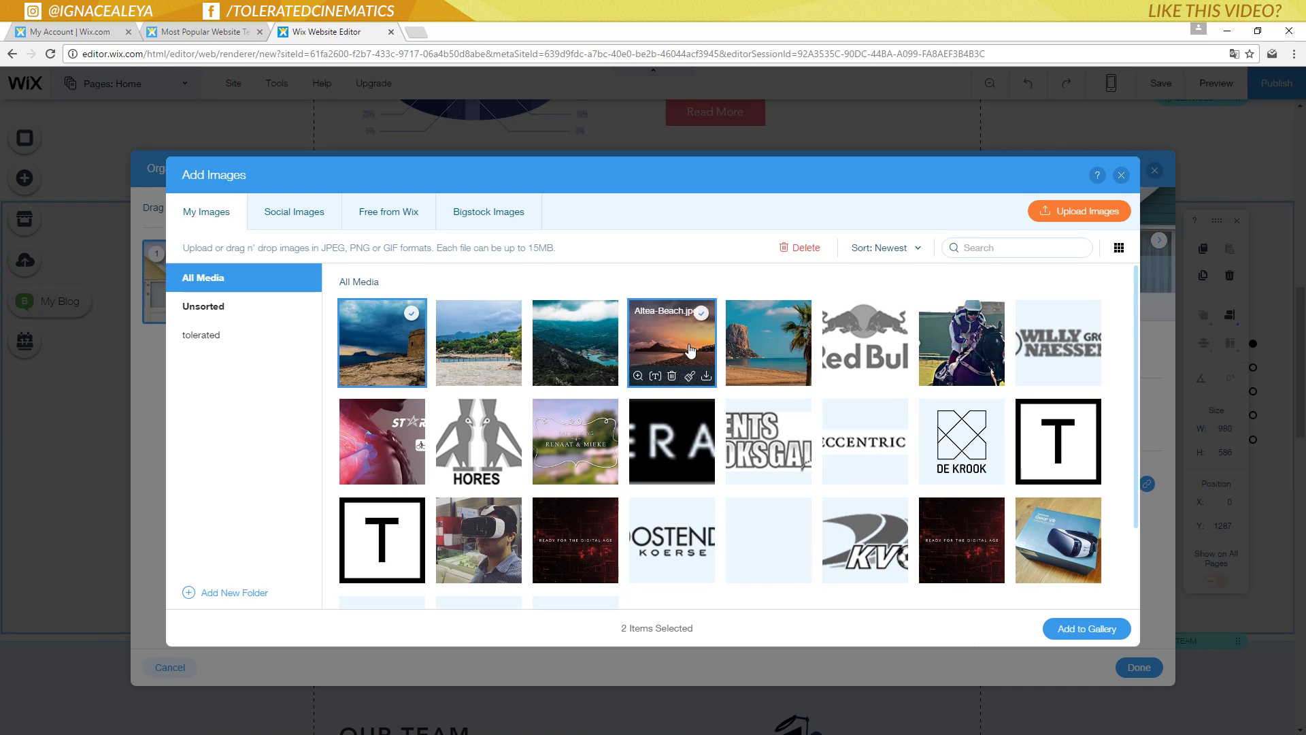
left_click(406, 349)
left_click(407, 348)
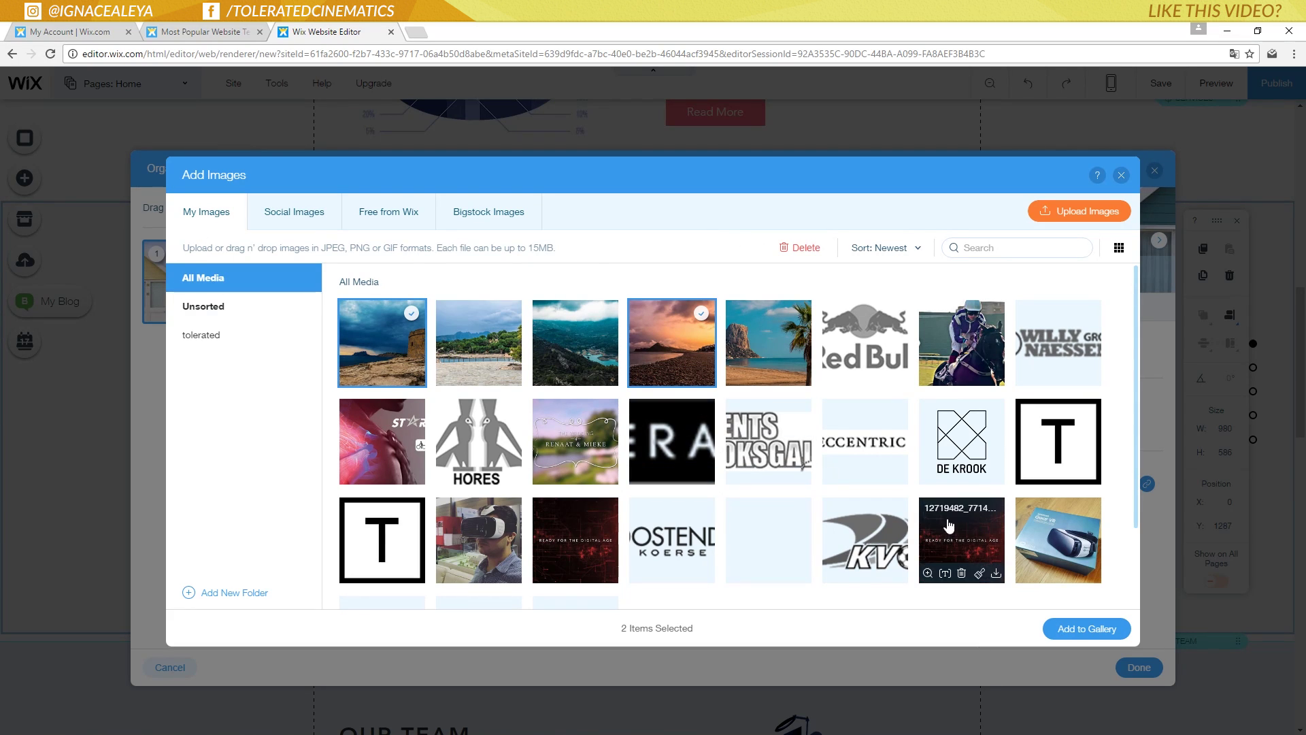
left_click(1076, 629)
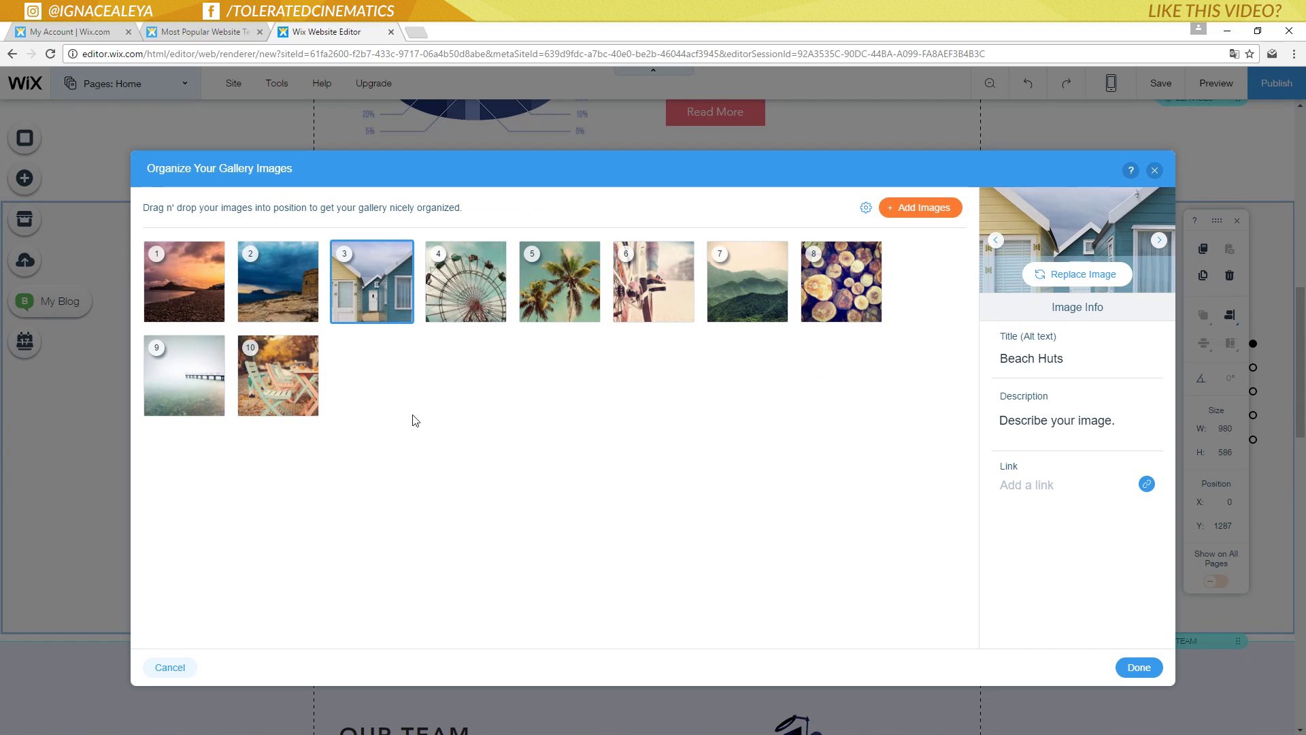
- Title the Altea-Beach gallery image Channel Intro Video and give it the description Pretty cool
left_click(202, 283)
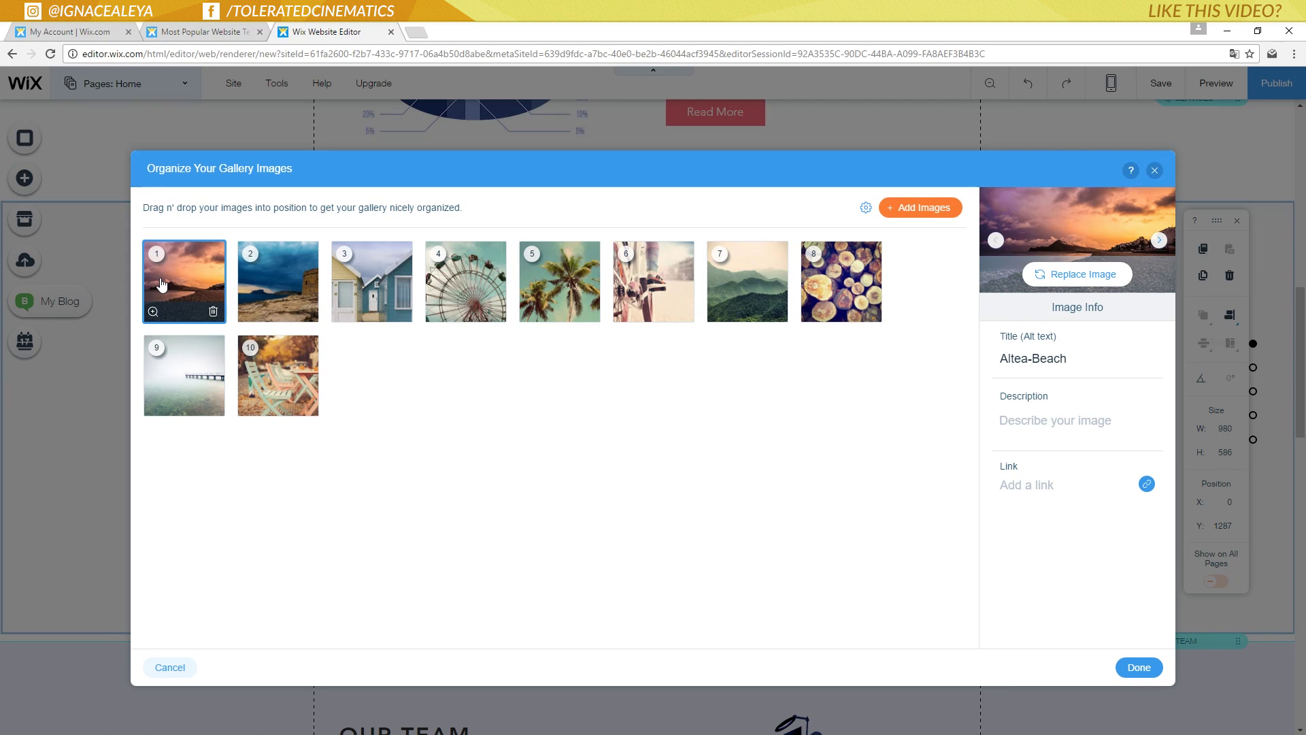
left_click(1081, 362)
key("ctrl+a")
type("Channe")
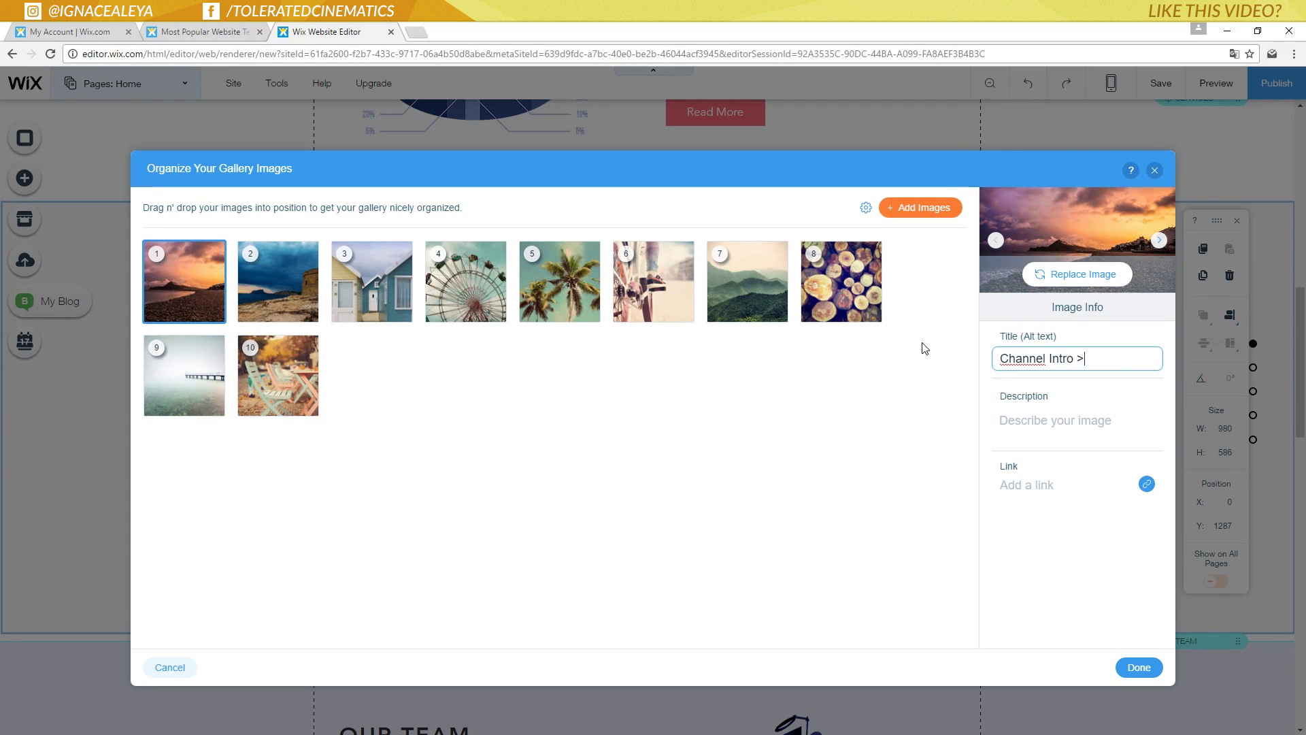
key("Tab")
type("Pretty cool")
- Link the Channel Intro Video image to the Channel Intro lightbox and apply the gallery changes
left_click(1049, 543)
left_click(1039, 496)
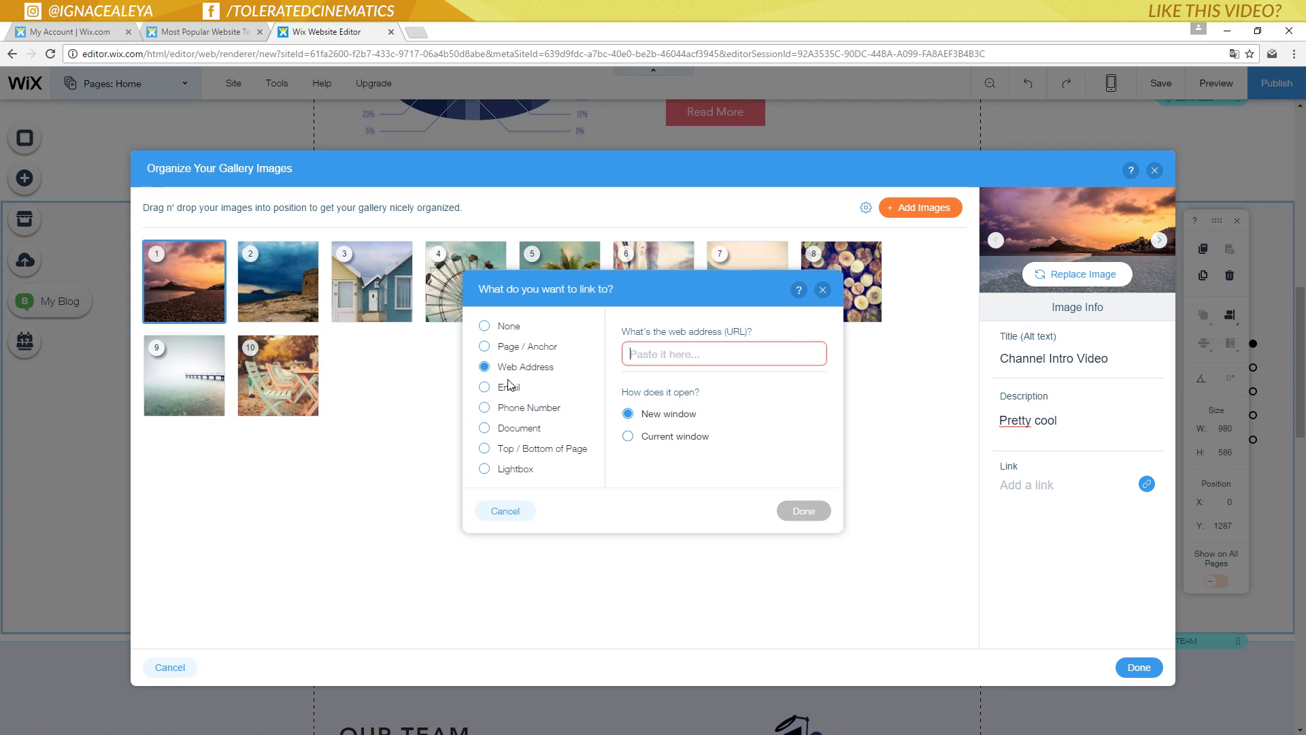
left_click(514, 472)
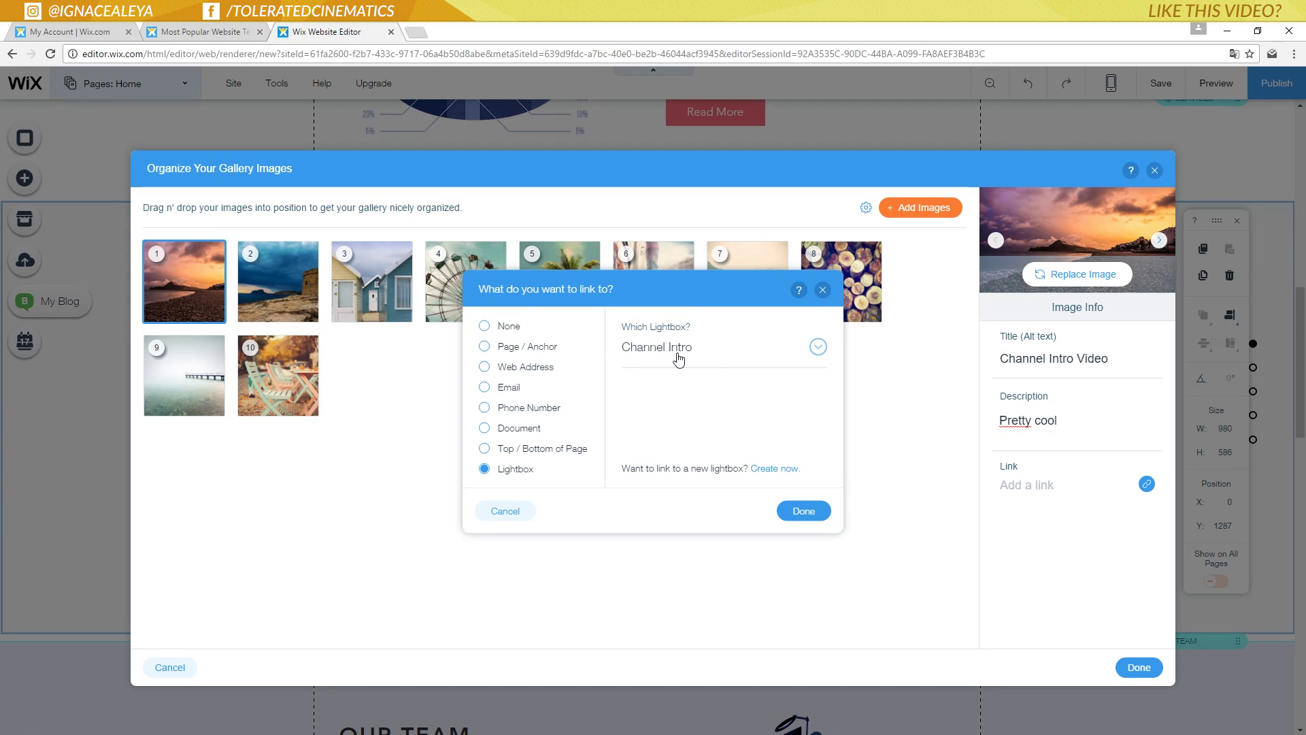
left_click(679, 359)
left_click(802, 516)
left_click(801, 514)
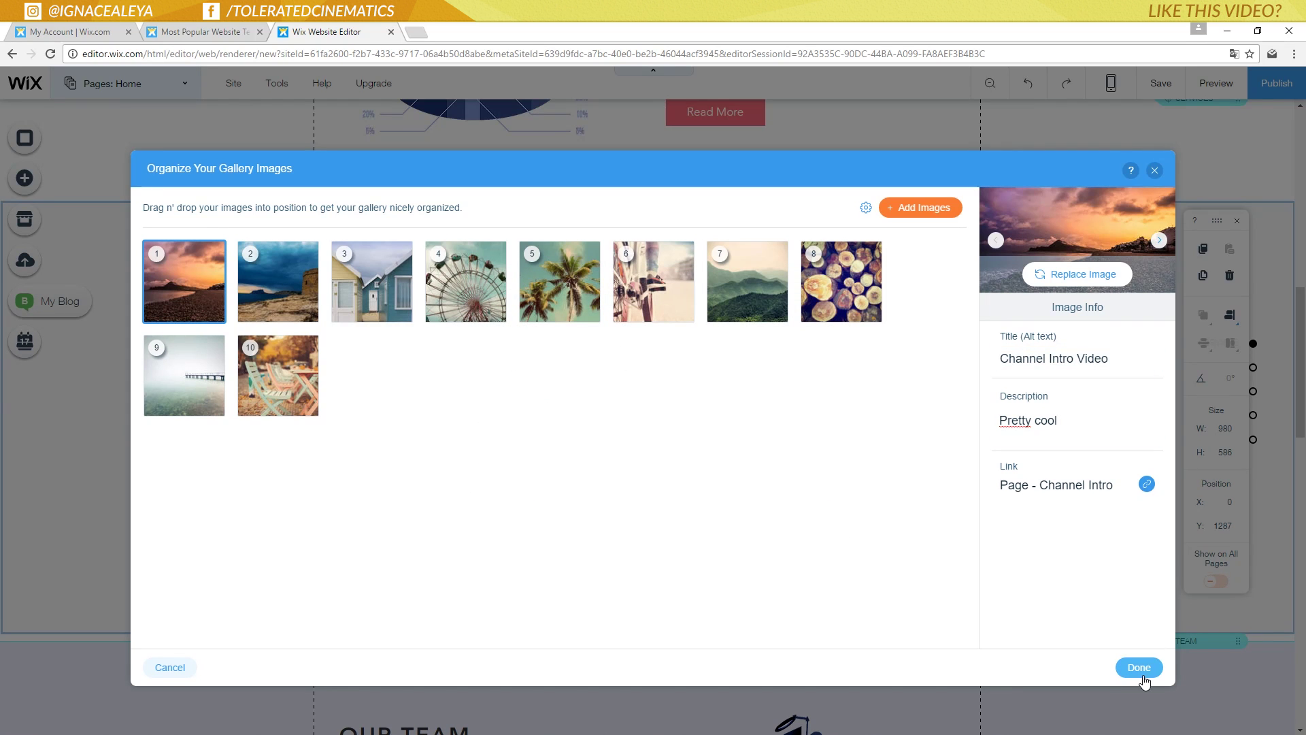
left_click(1137, 667)
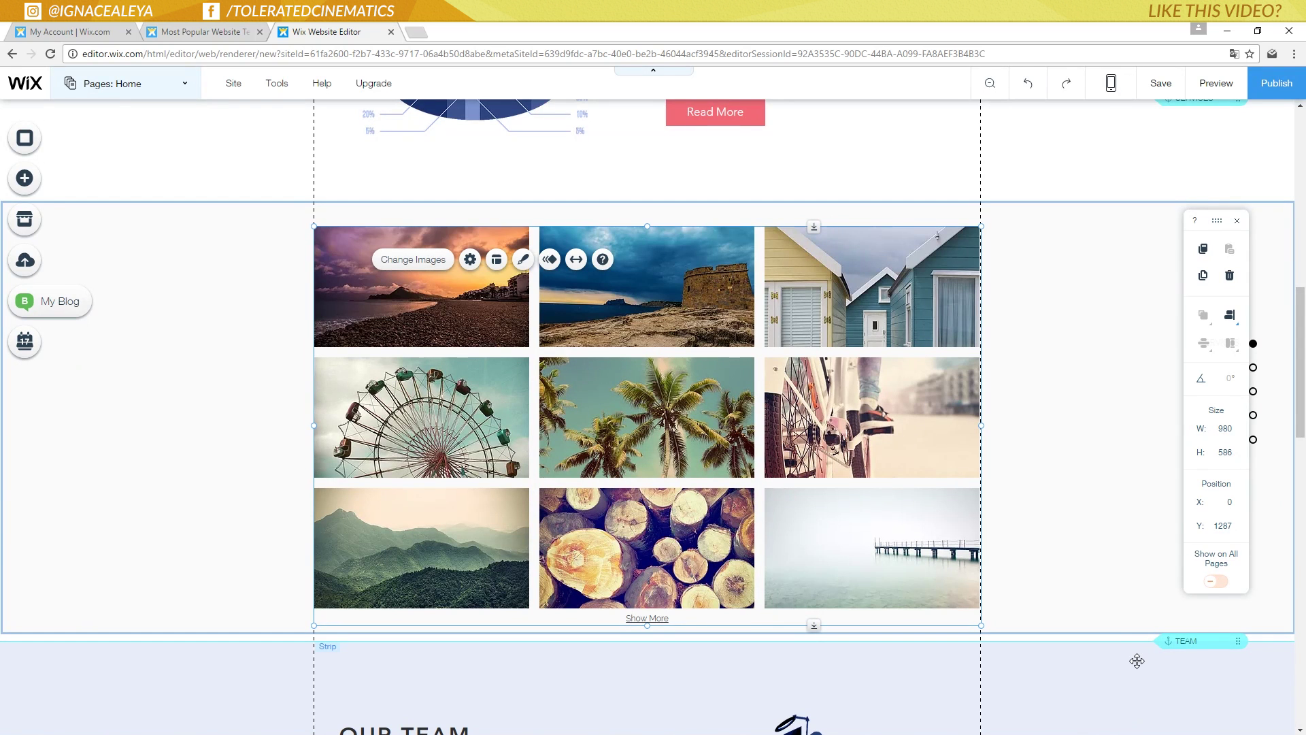
- Set the grid gallery's images to open a link when clicked
left_click(455, 288)
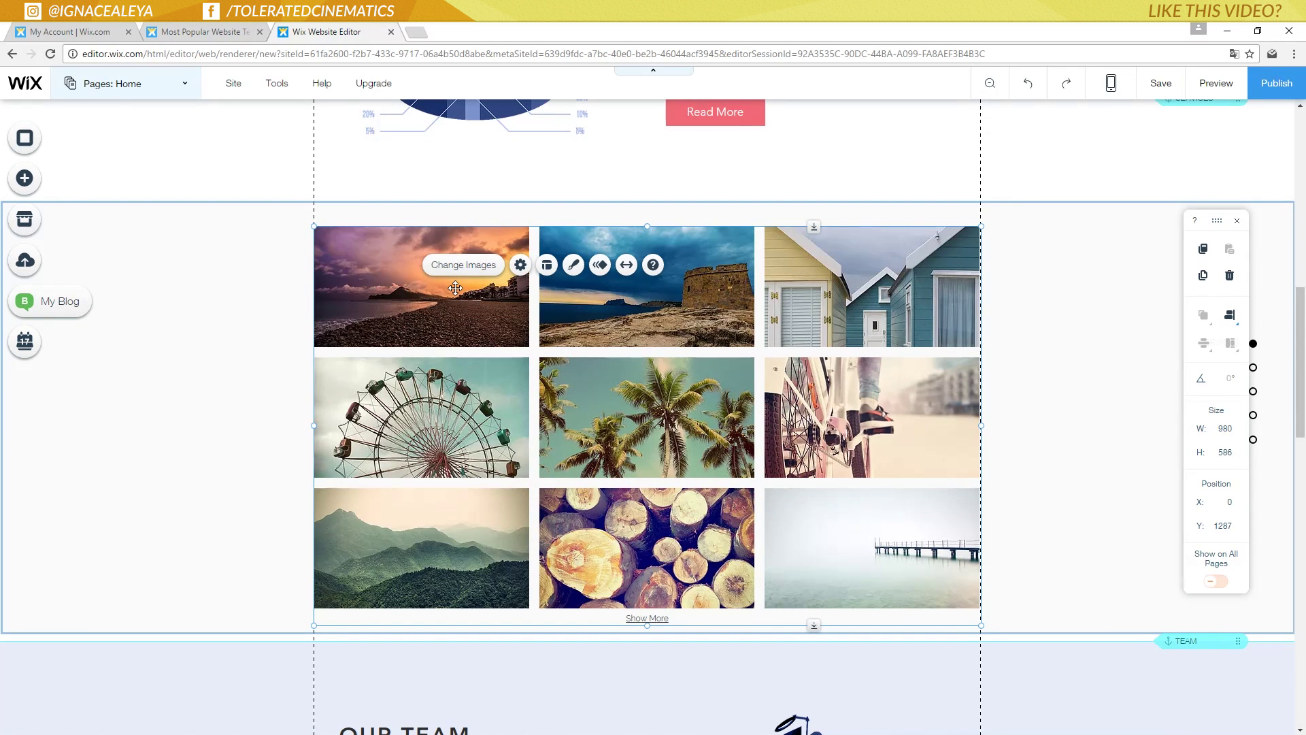
left_click(520, 265)
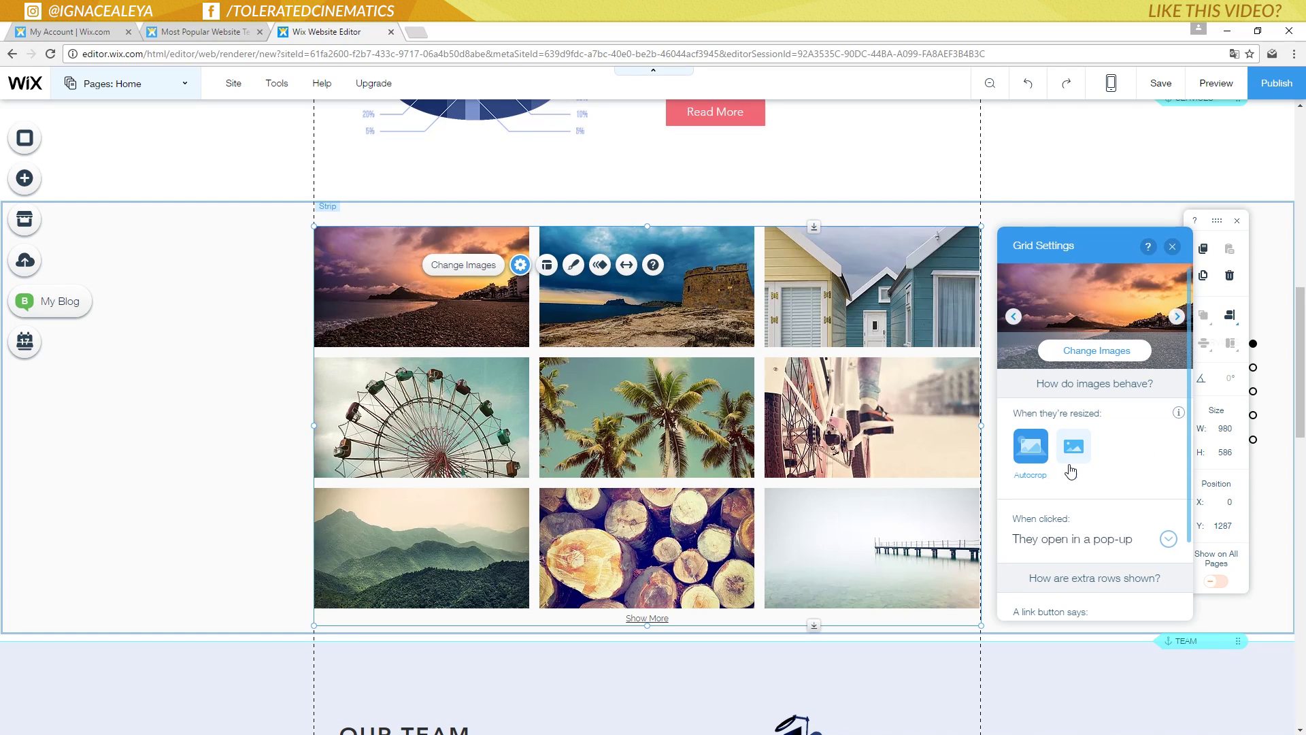
scroll(1039, 449, "down", 2)
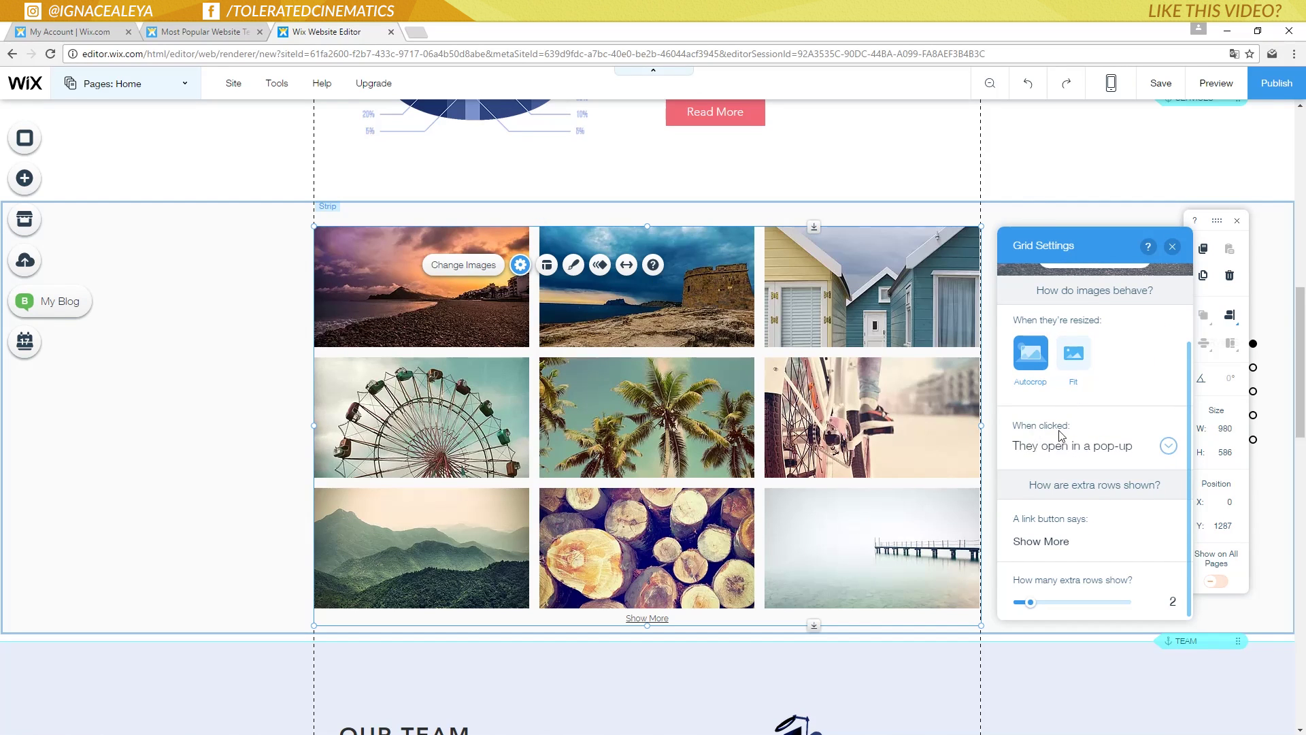
left_click(1087, 451)
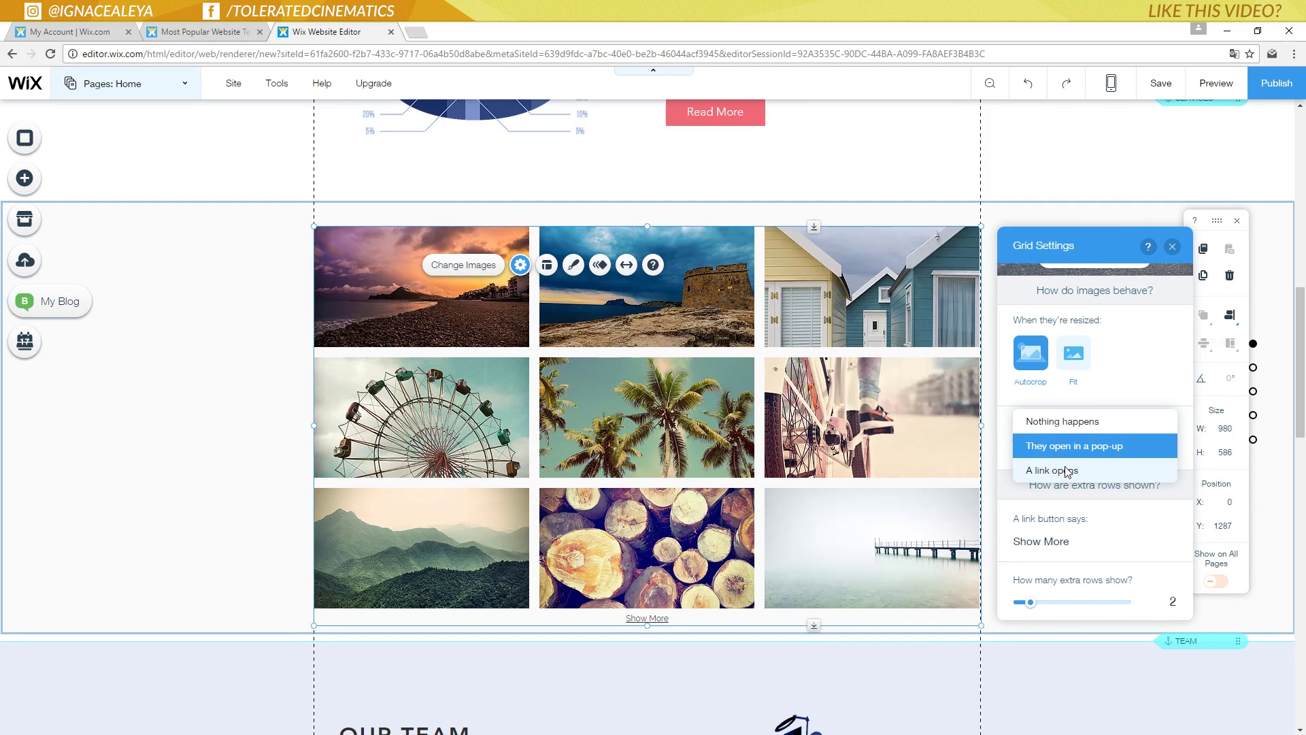
left_click(1066, 472)
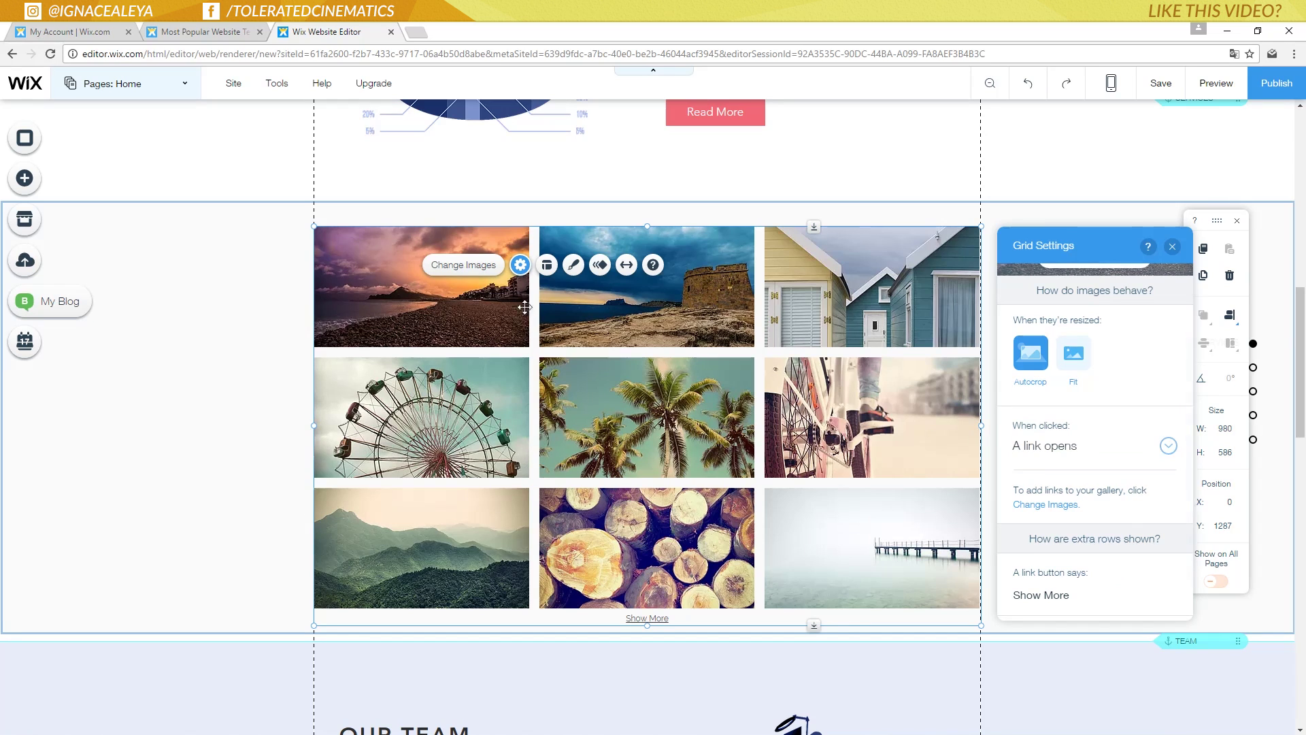
left_click(1172, 246)
- Preview the site and test the video lightbox from the first gallery image, pausing the video and closing the lightbox
left_click(1219, 89)
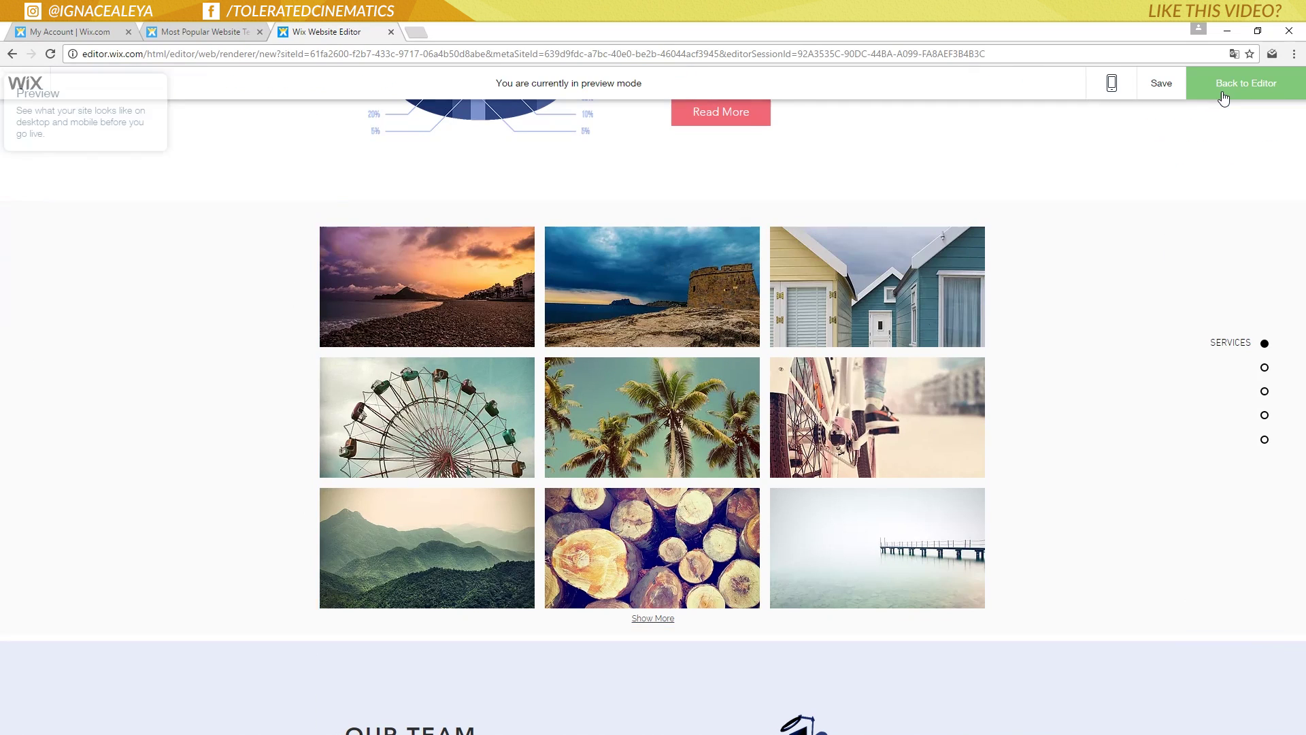
left_click(472, 286)
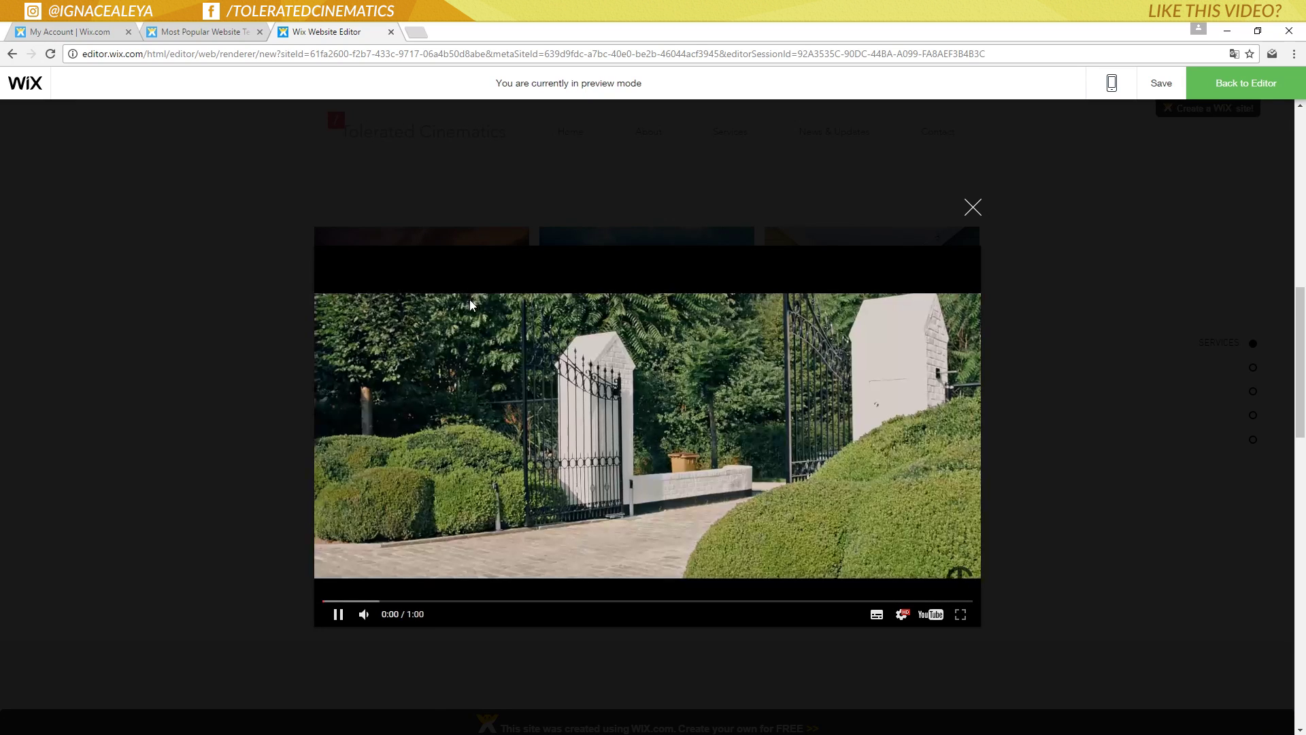
left_click(476, 378)
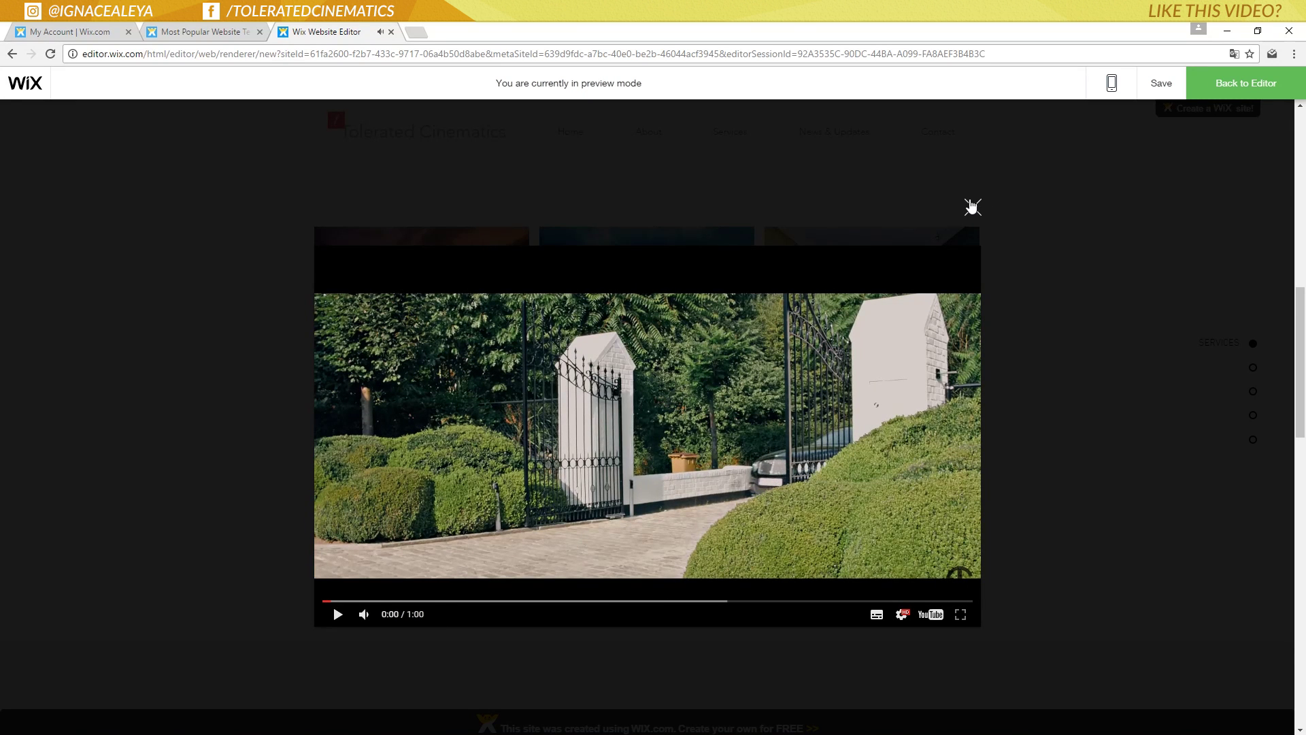
left_click(973, 207)
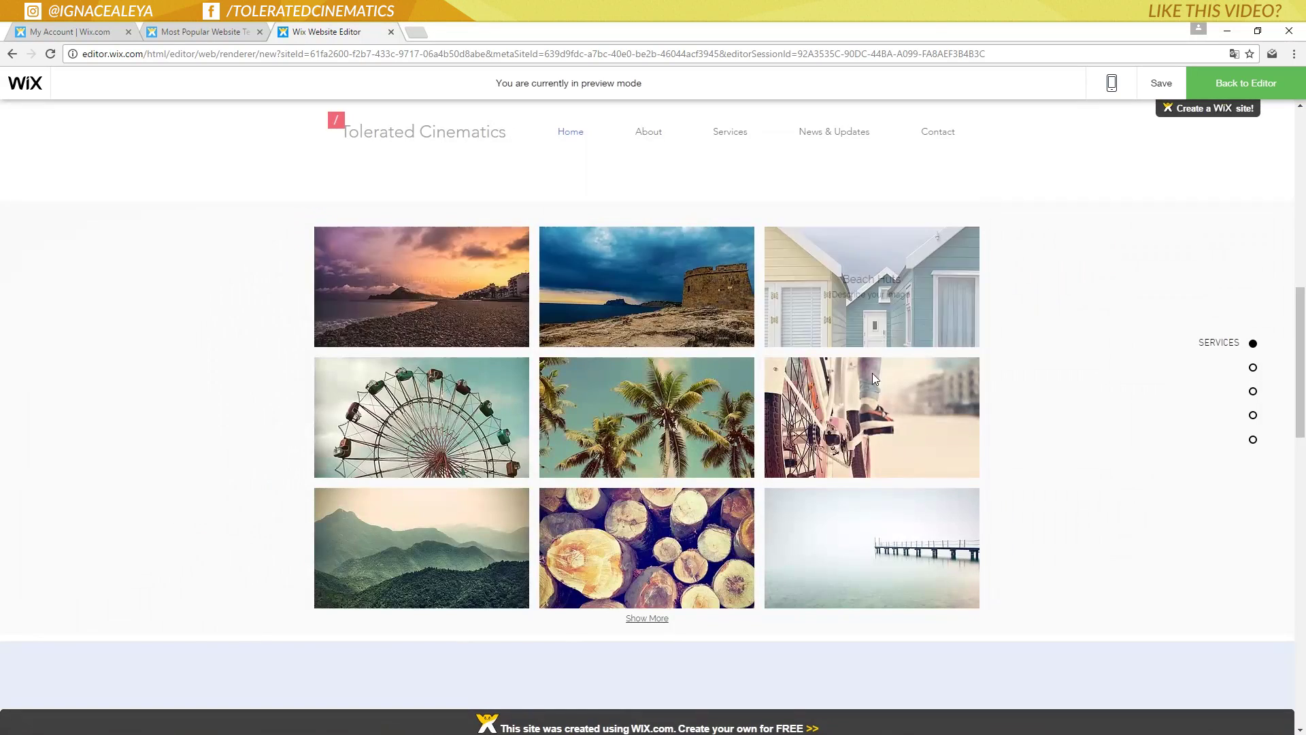
- Review the gallery, team and clients sections in the preview, including the Team anchor, and return to the editor
scroll(884, 368, "down", 5)
scroll(701, 365, "up", 4)
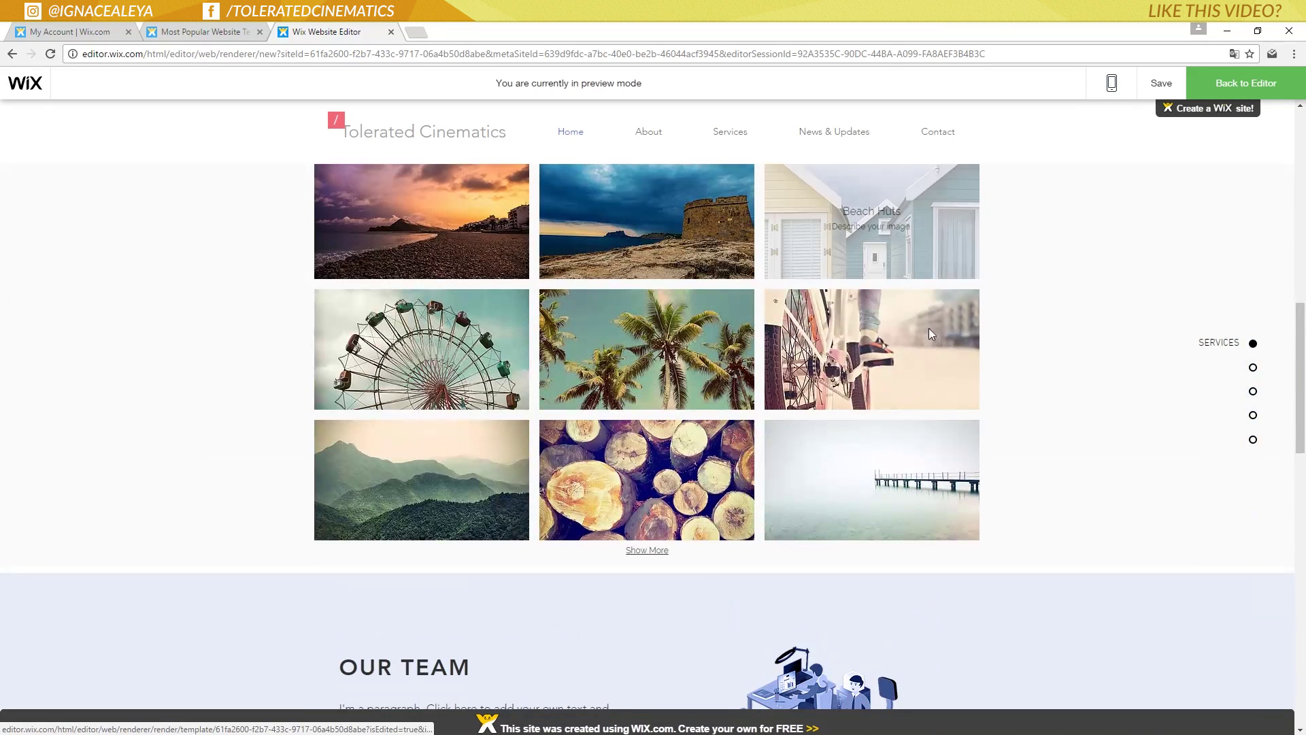
scroll(900, 388, "down", 5)
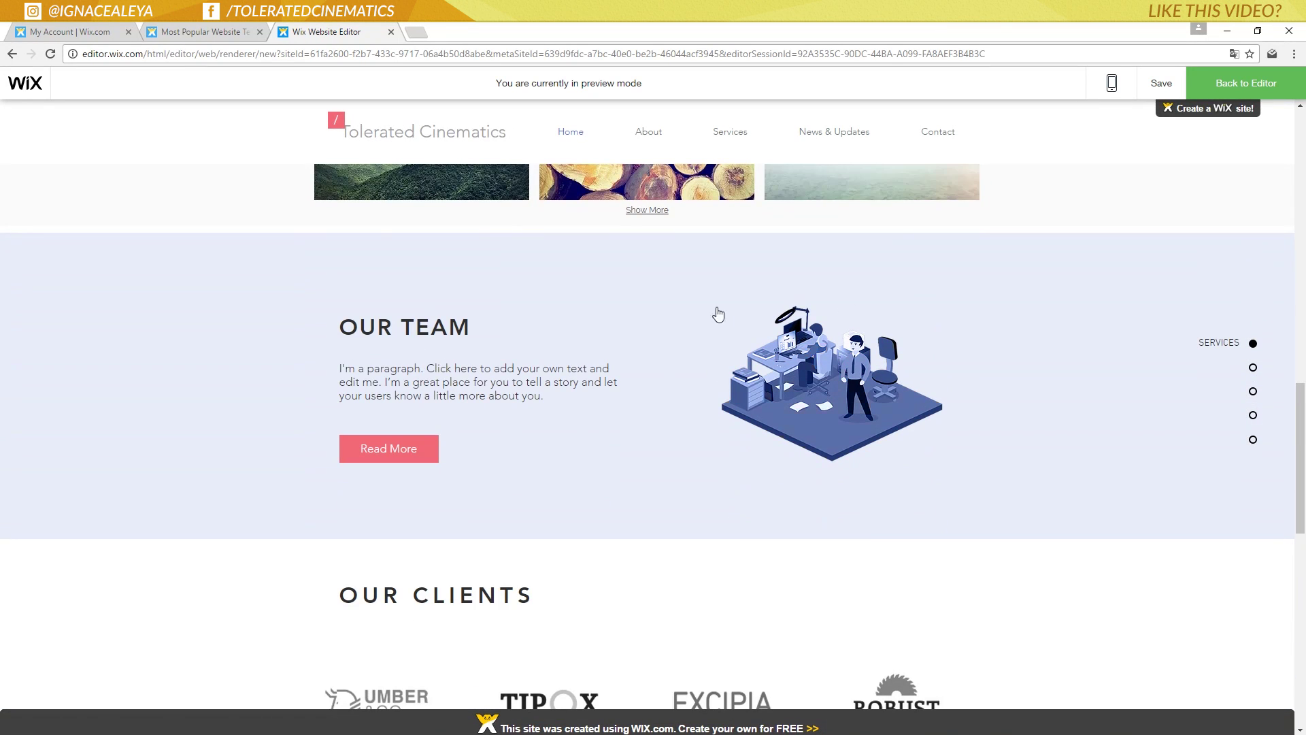
scroll(898, 379, "down", 5)
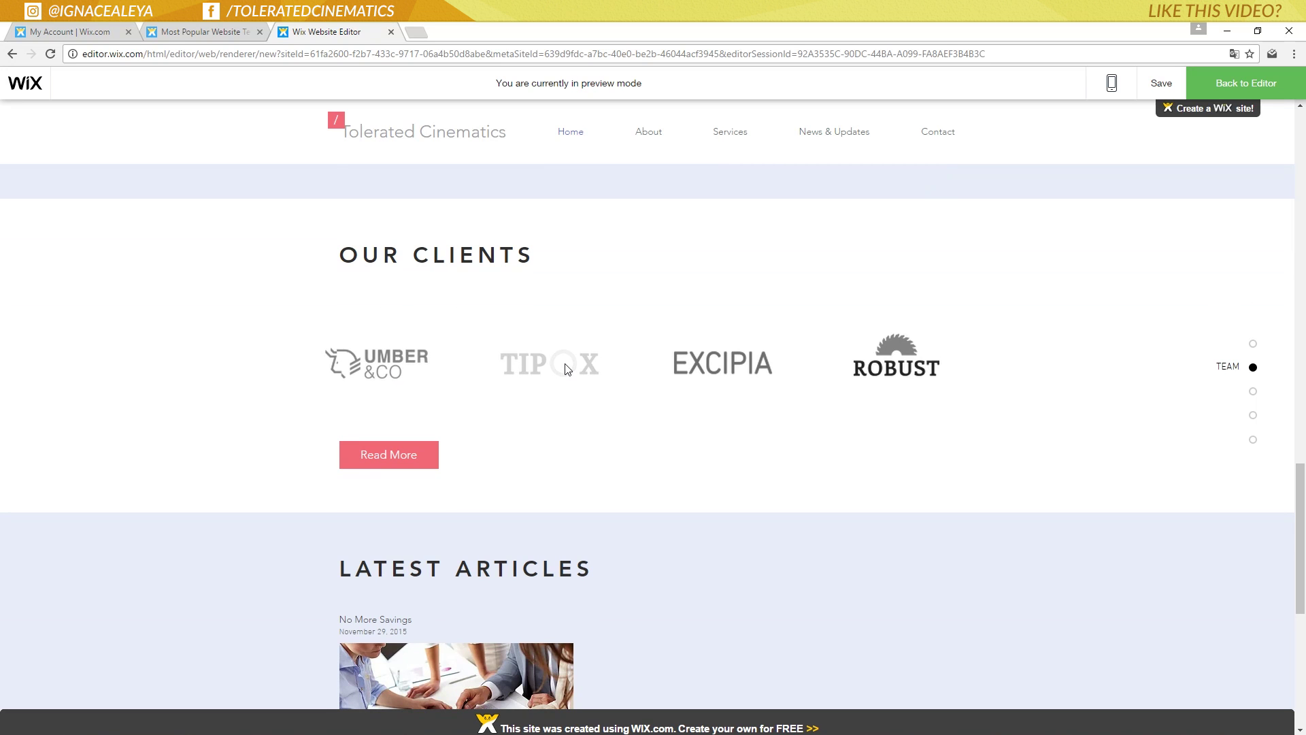
left_click(1253, 368)
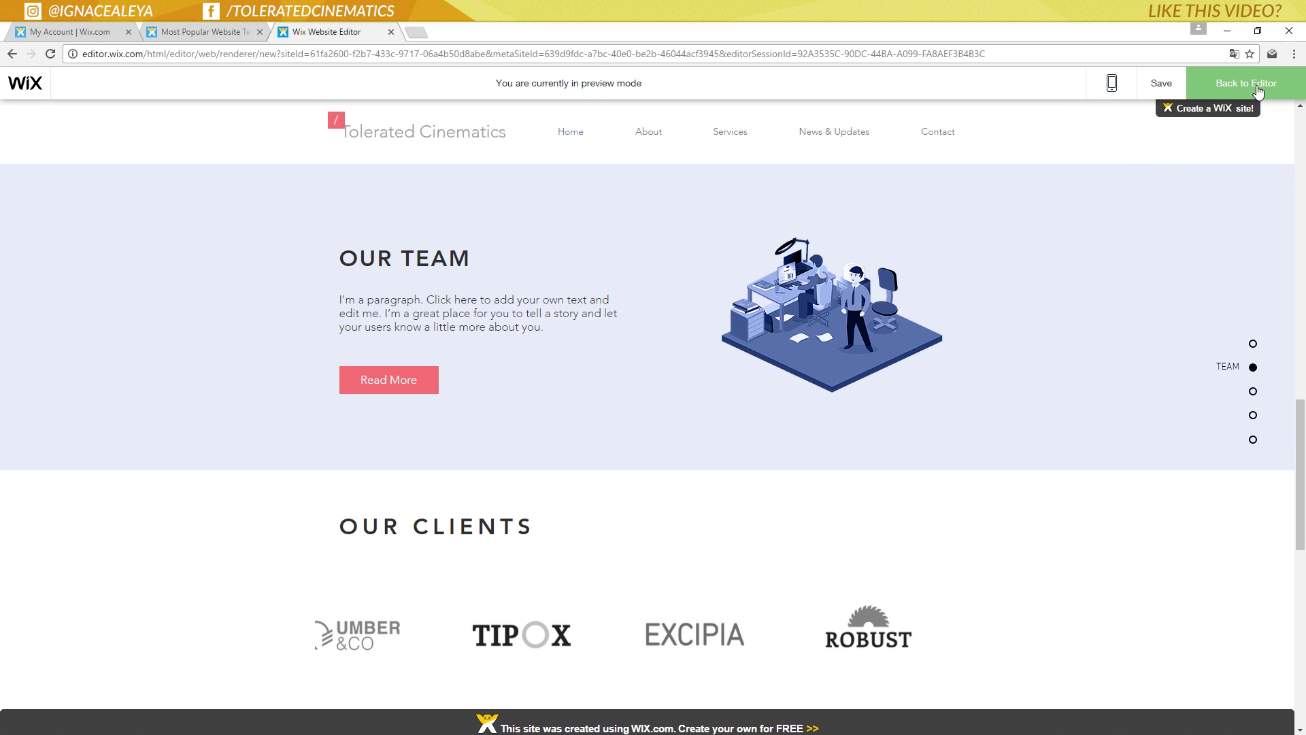
left_click(1257, 92)
- View the image list of the Our Clients logo gallery and close it without changes
scroll(381, 504, "down", 2)
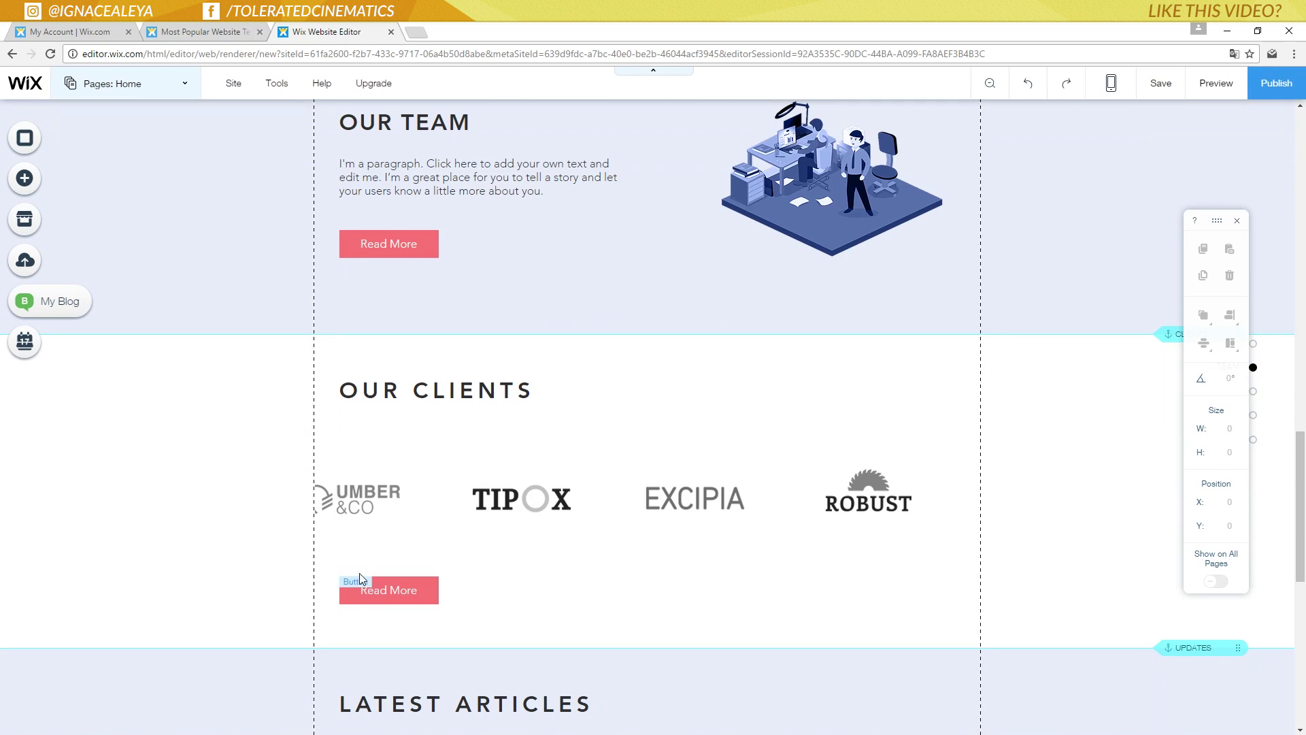
left_click(364, 502)
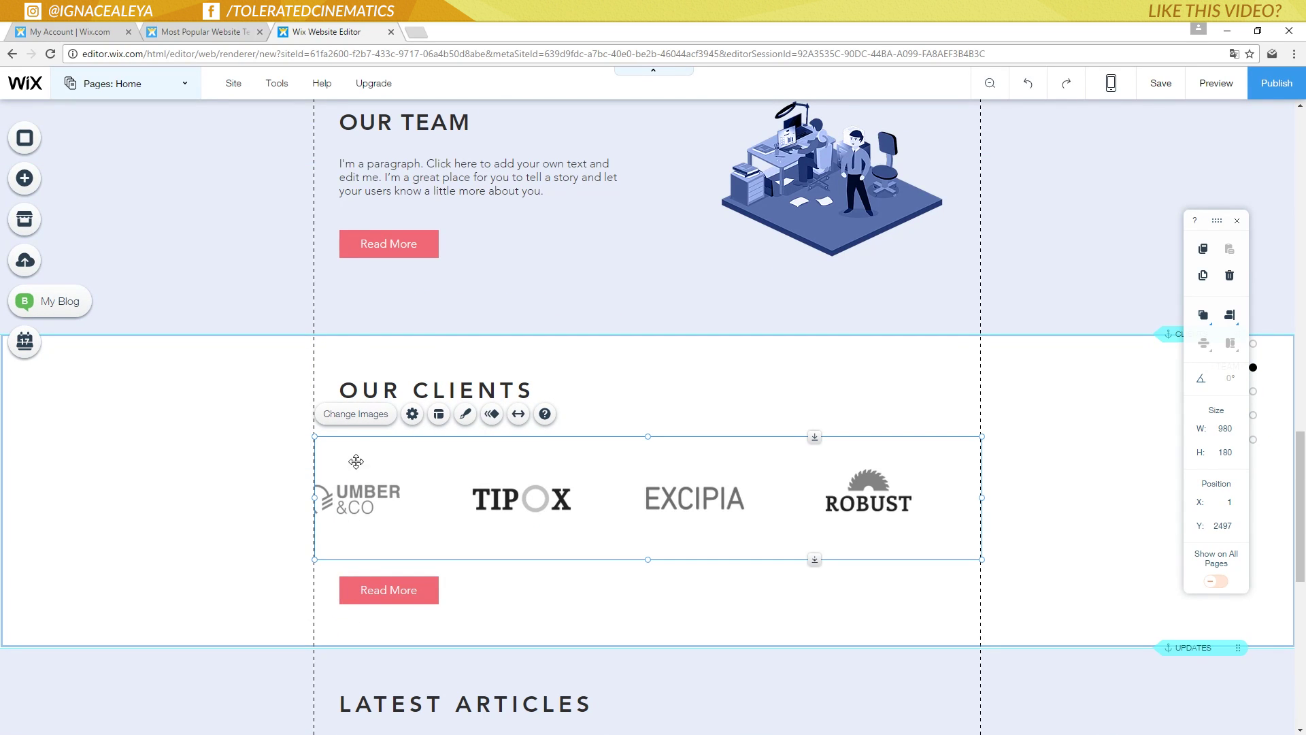
left_click(358, 417)
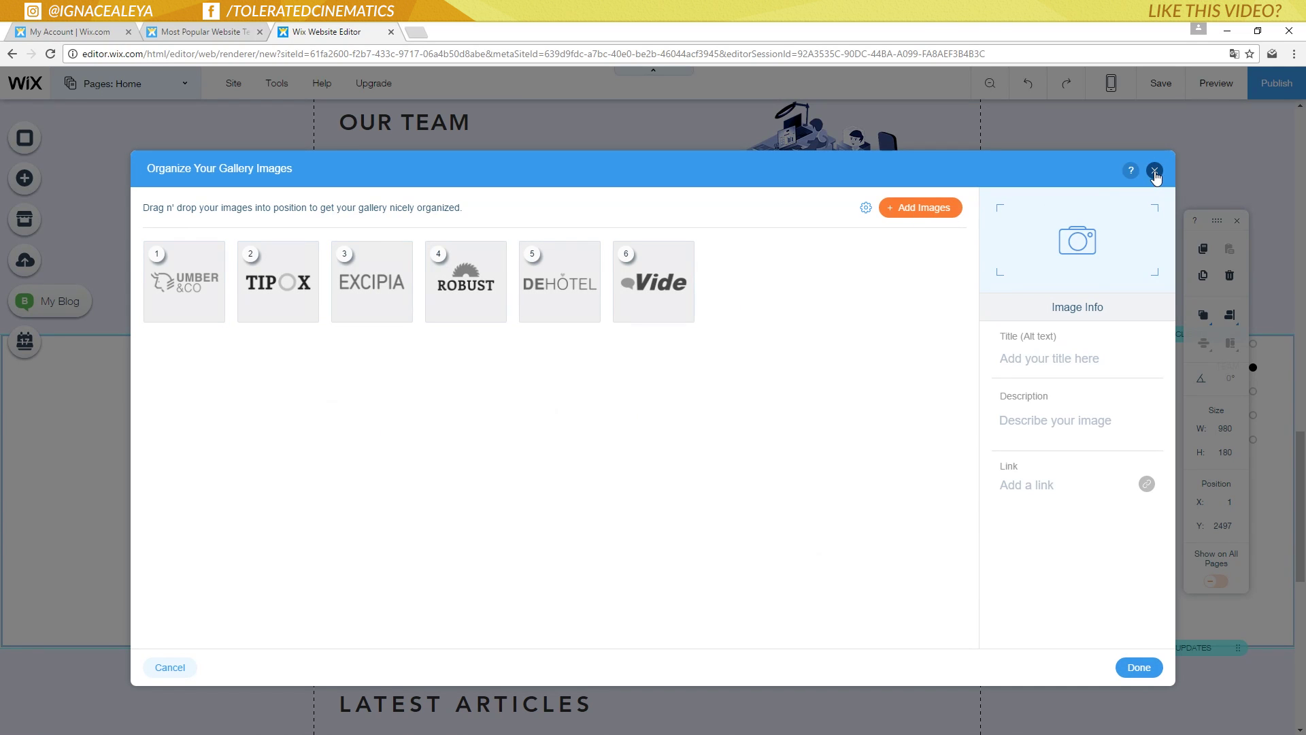
left_click(1154, 172)
- Apply the Fly-In animation to the office illustration in the Our Team section
scroll(569, 484, "up", 4)
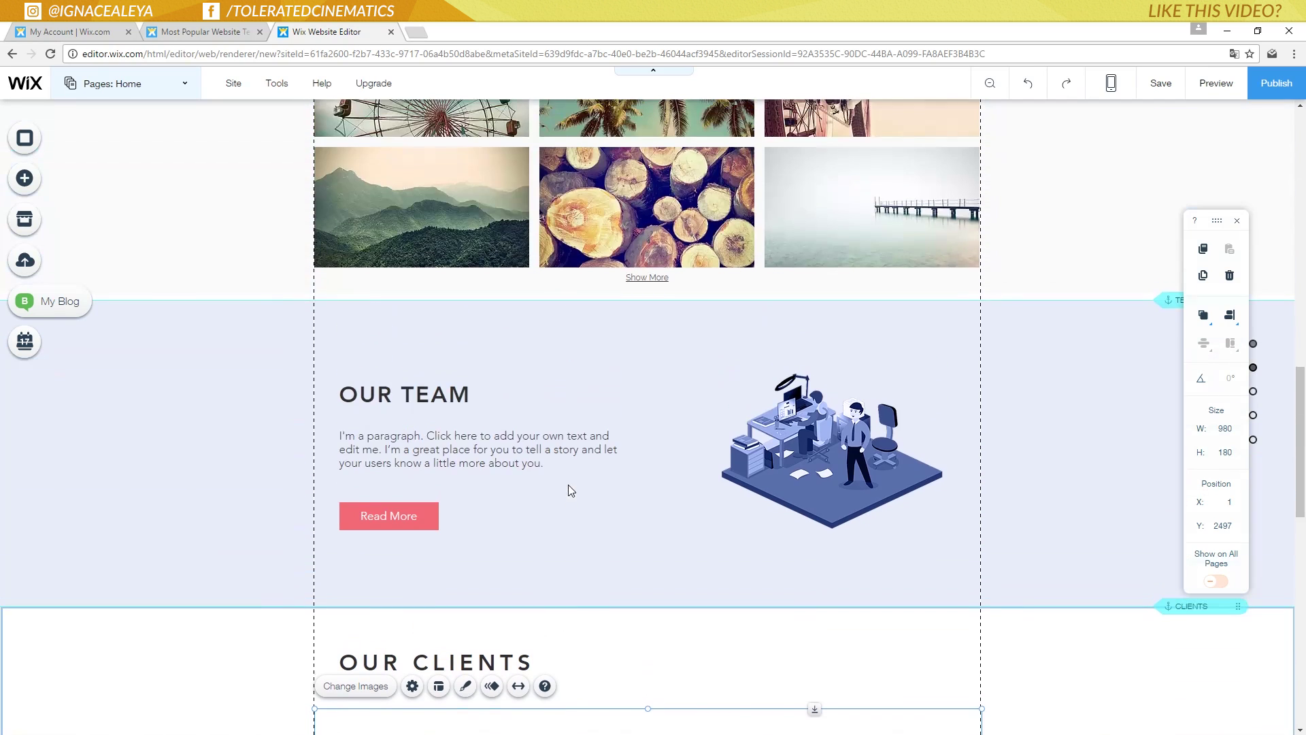
left_click(802, 428)
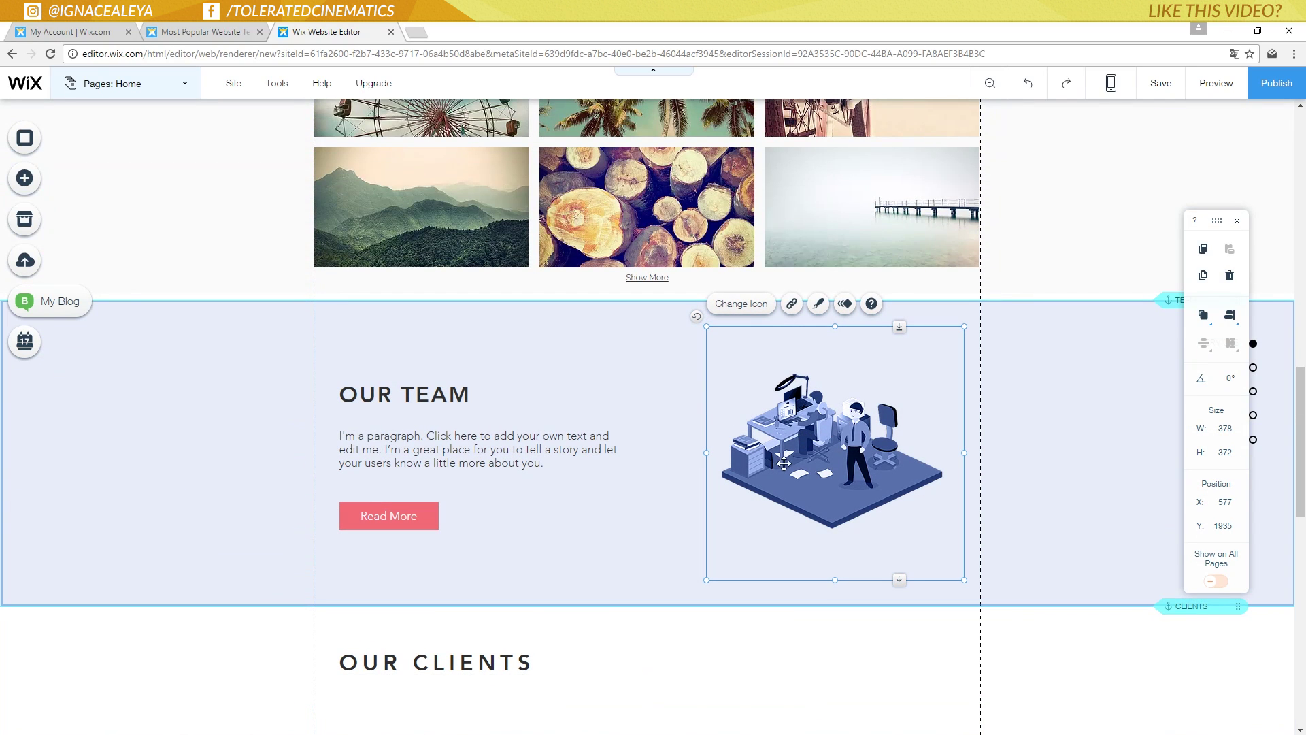
left_click(845, 307)
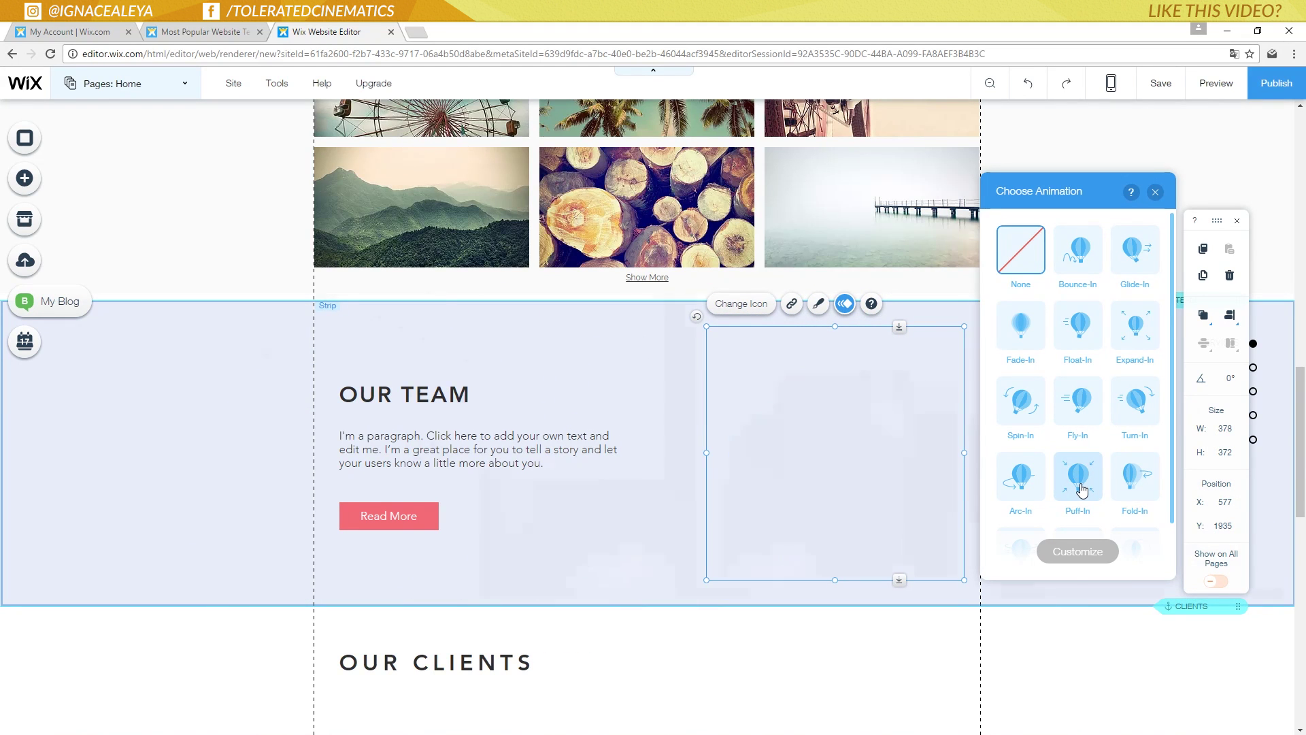
scroll(1062, 487, "down", 1)
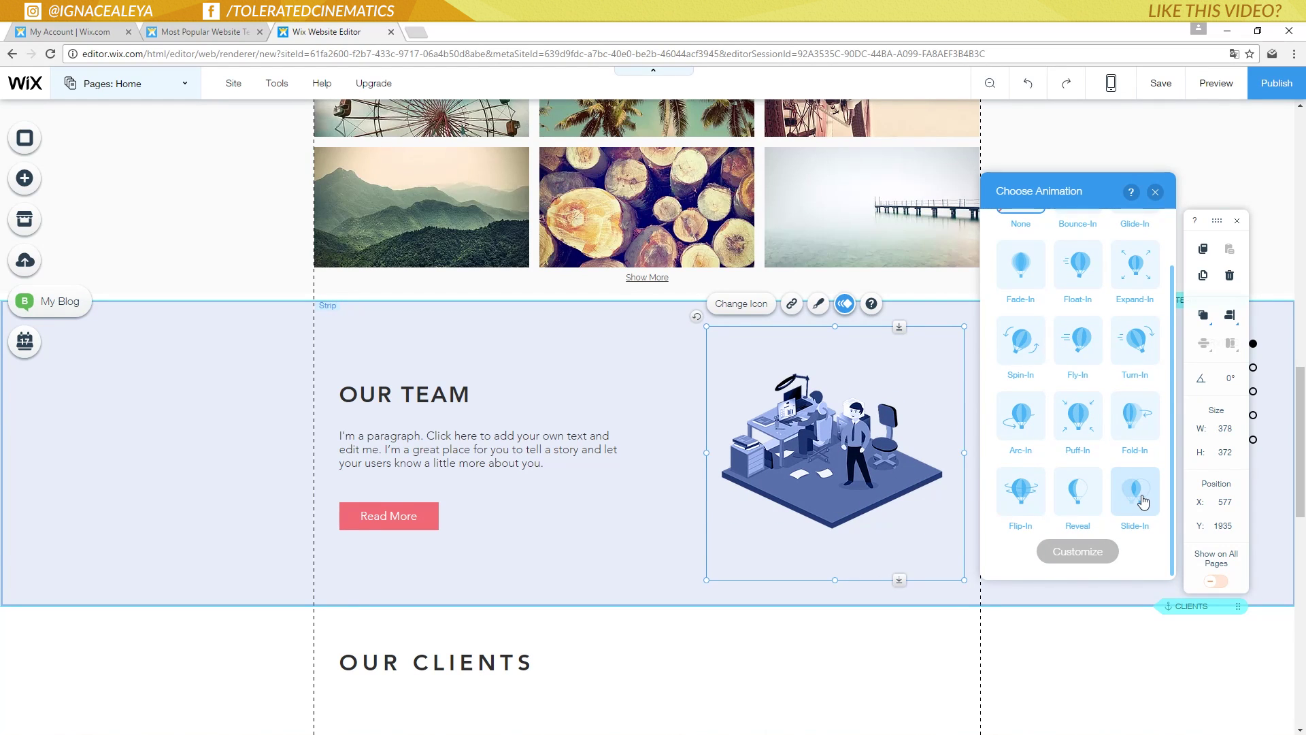
left_click(1088, 349)
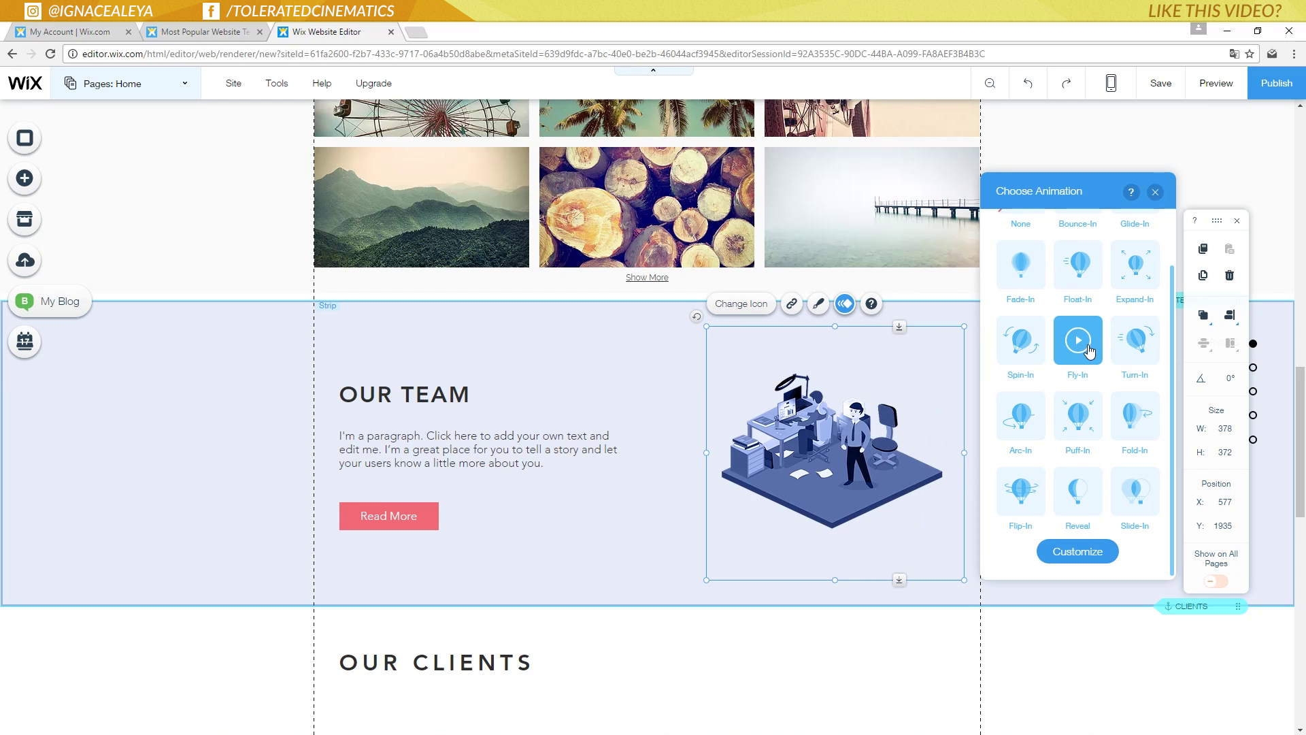
- Set the office illustration's Fly-In animation duration to 2.45 seconds
left_click(1082, 552)
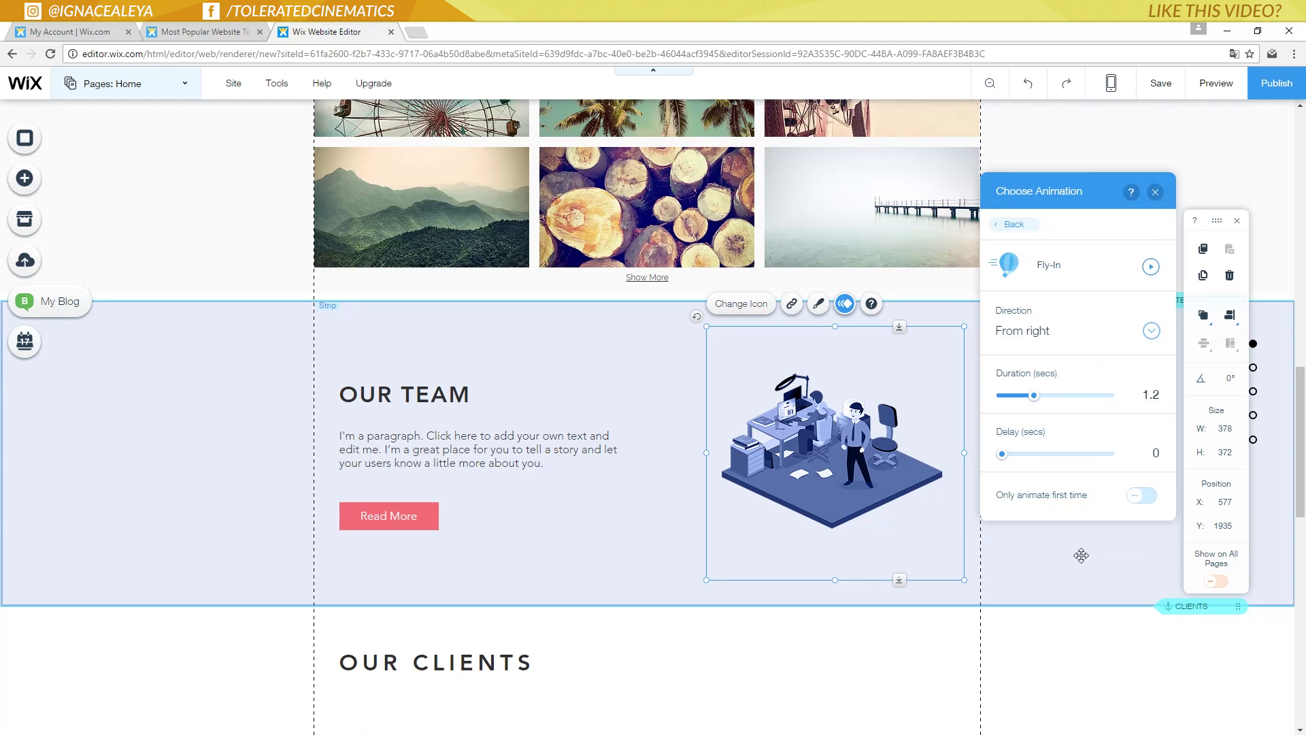
left_click_drag(1034, 398, 1068, 403)
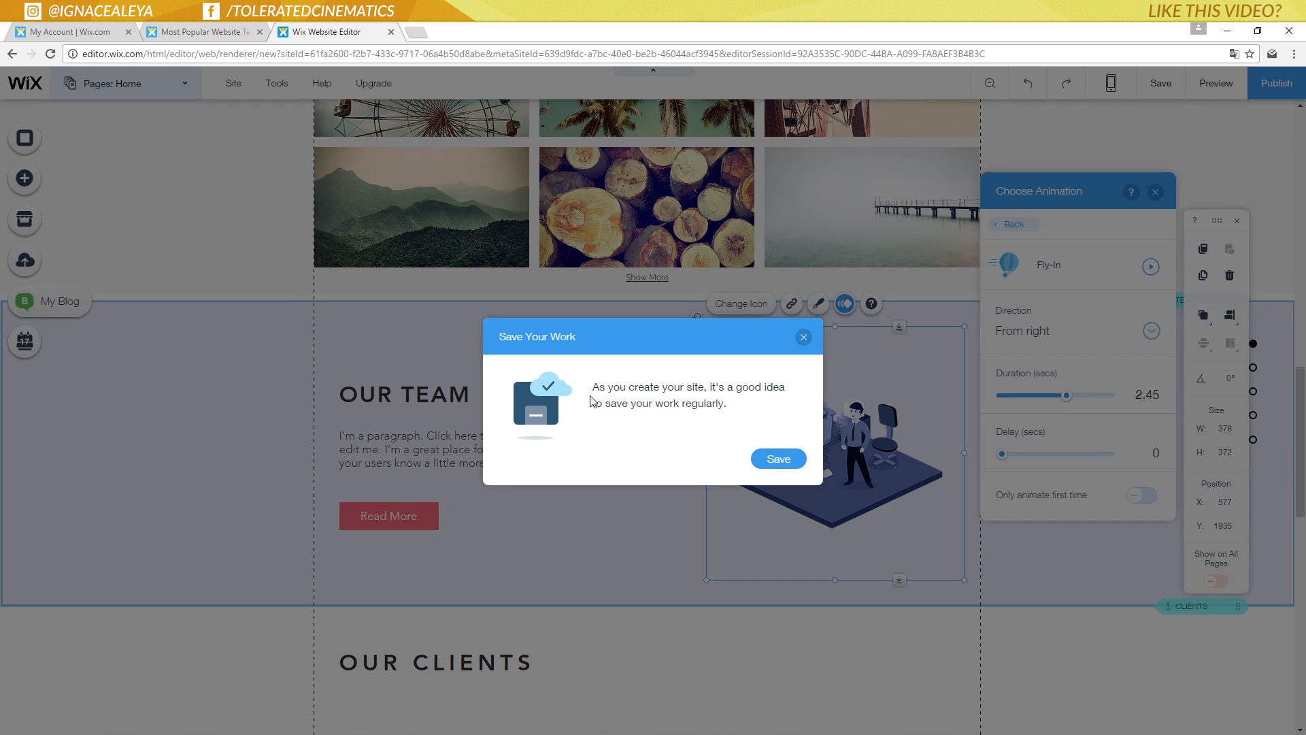
- Save the site on the free Wix.com domain under the site name toleratedcinematics
left_click(779, 458)
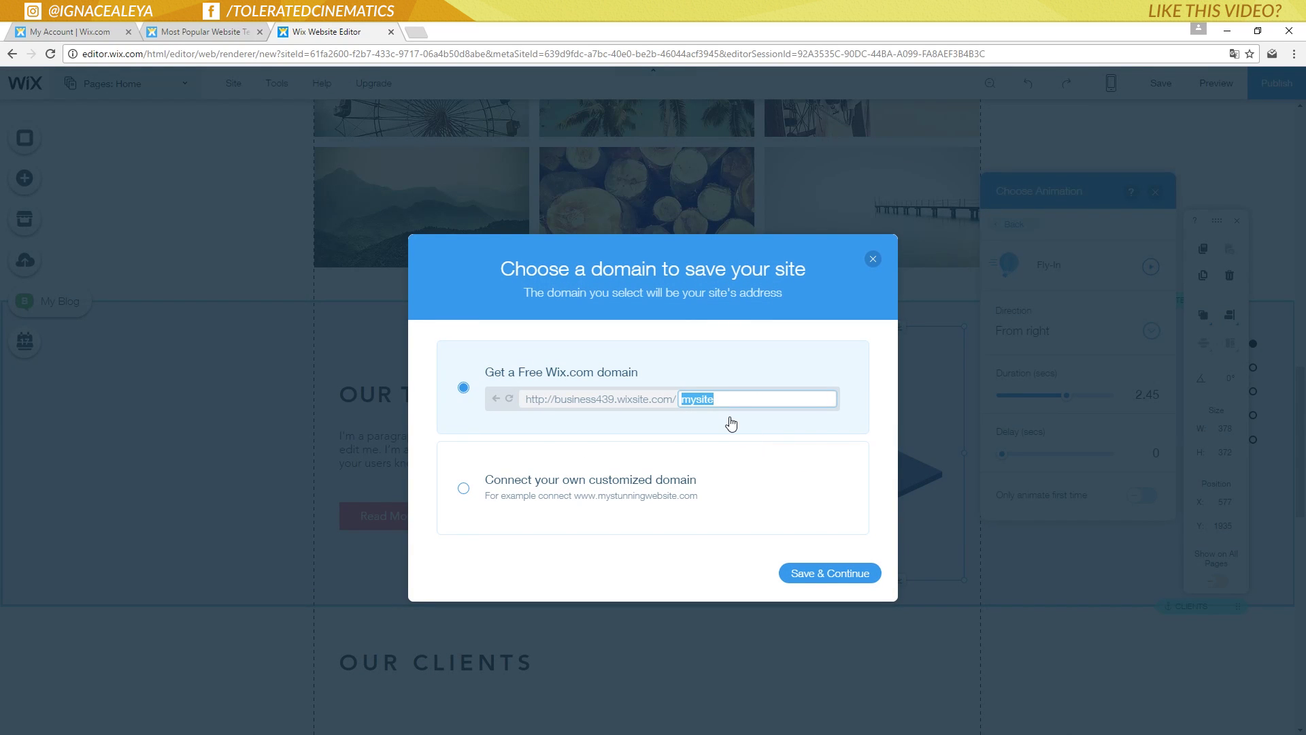
type("Toleratedcinematics")
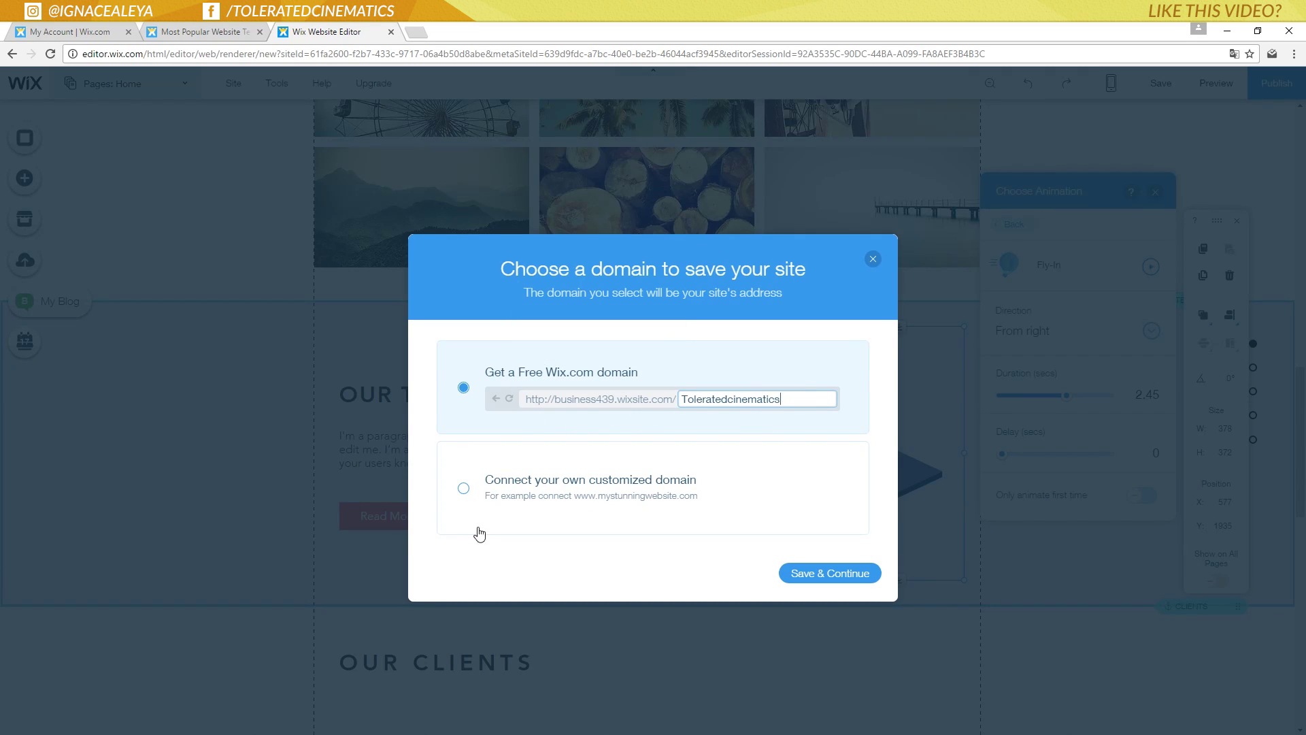
left_click(517, 481)
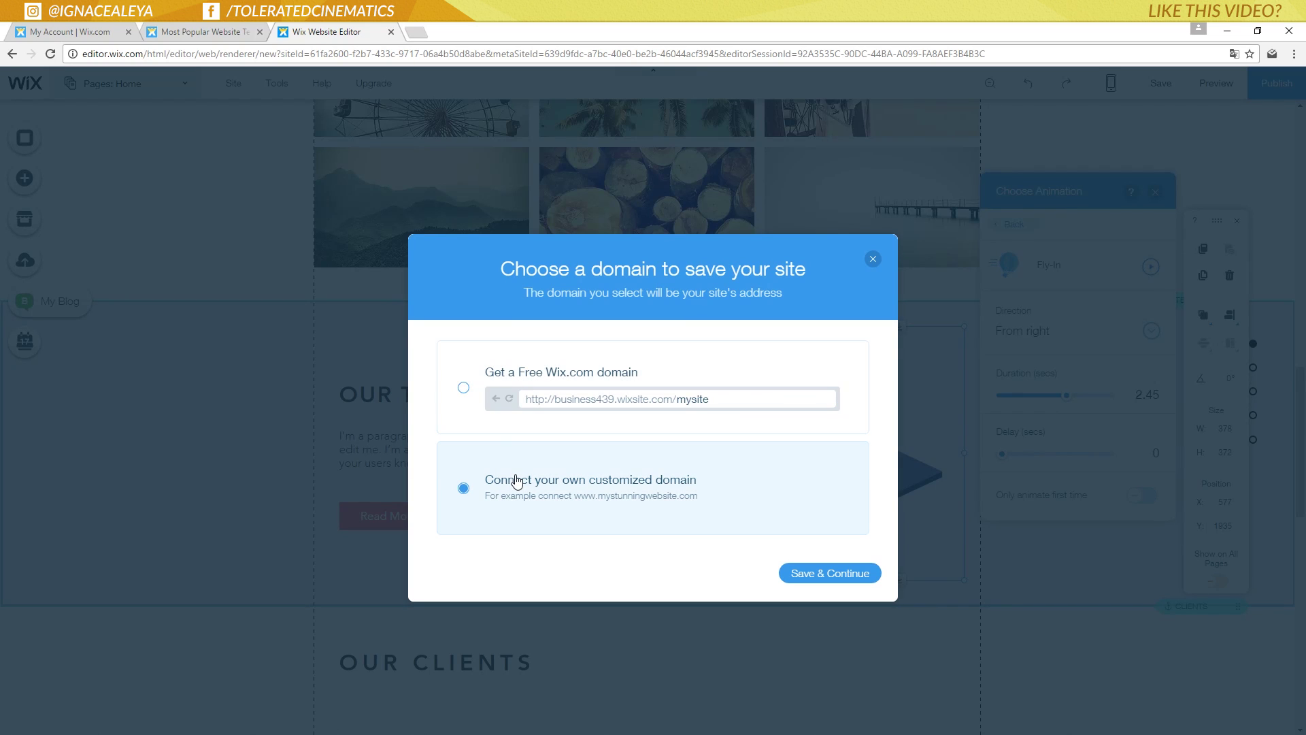
left_click(468, 385)
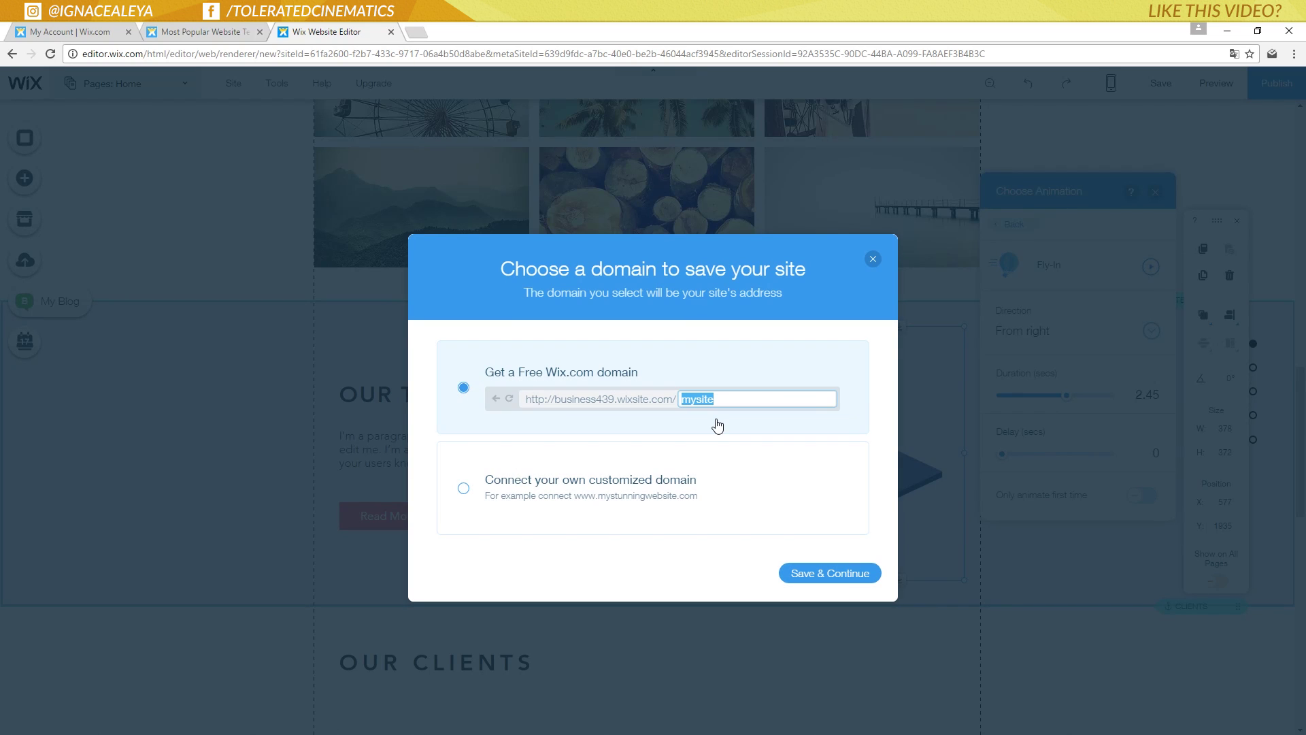
type("Tolera")
key("BackSpace")
key("BackSpace")
key("BackSpace")
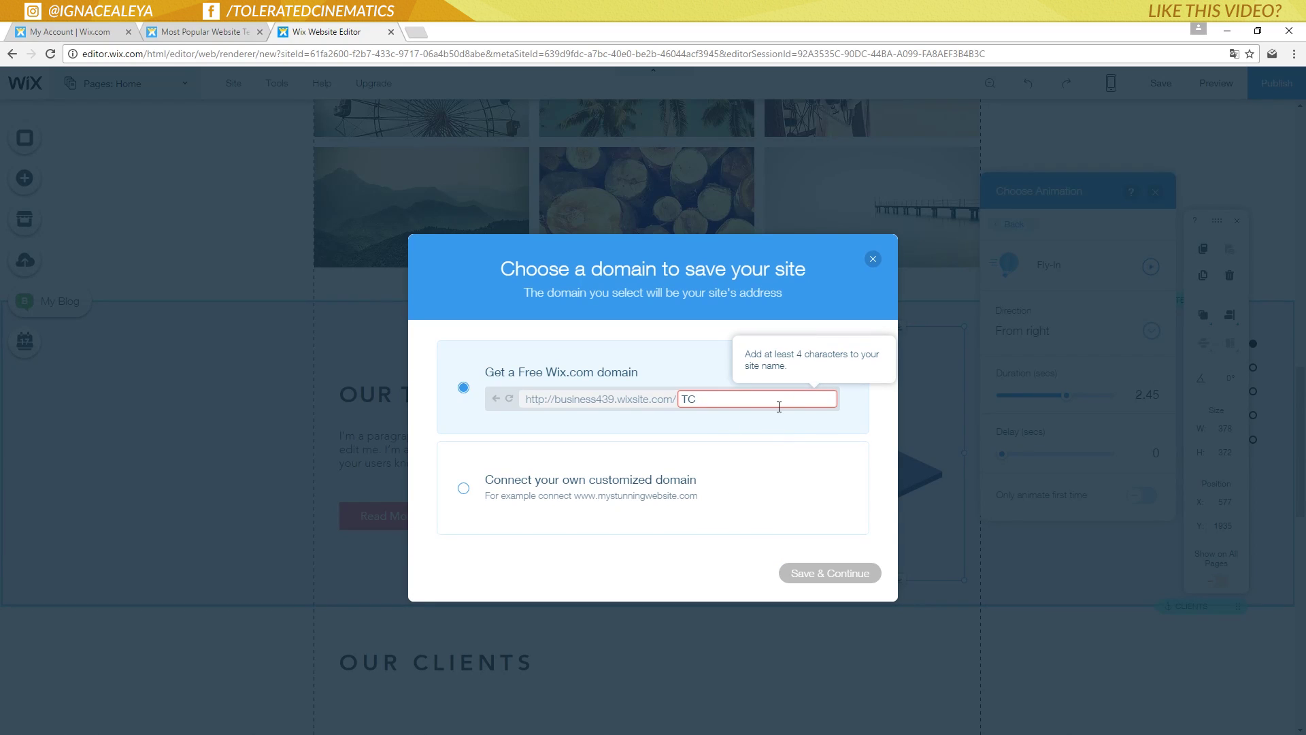
key("BackSpace")
key("BackSpace")
type("toleratedcinematics")
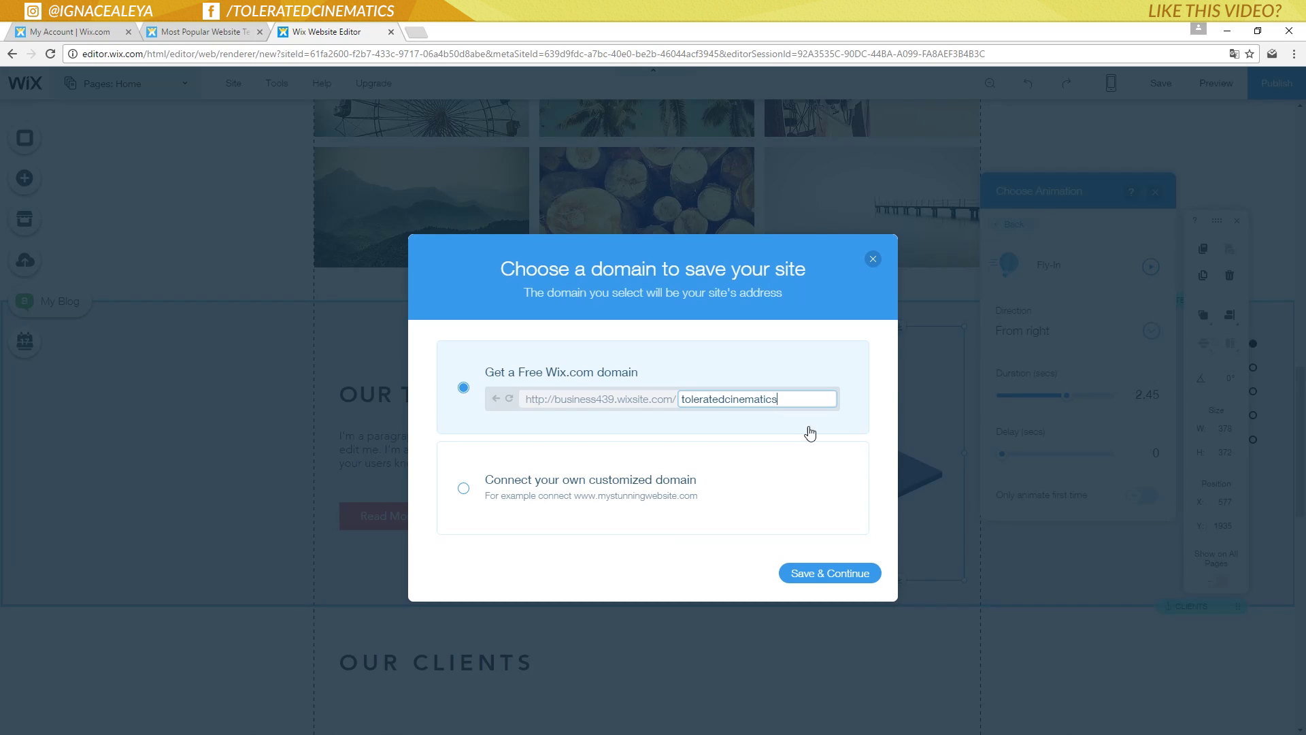
left_click(809, 575)
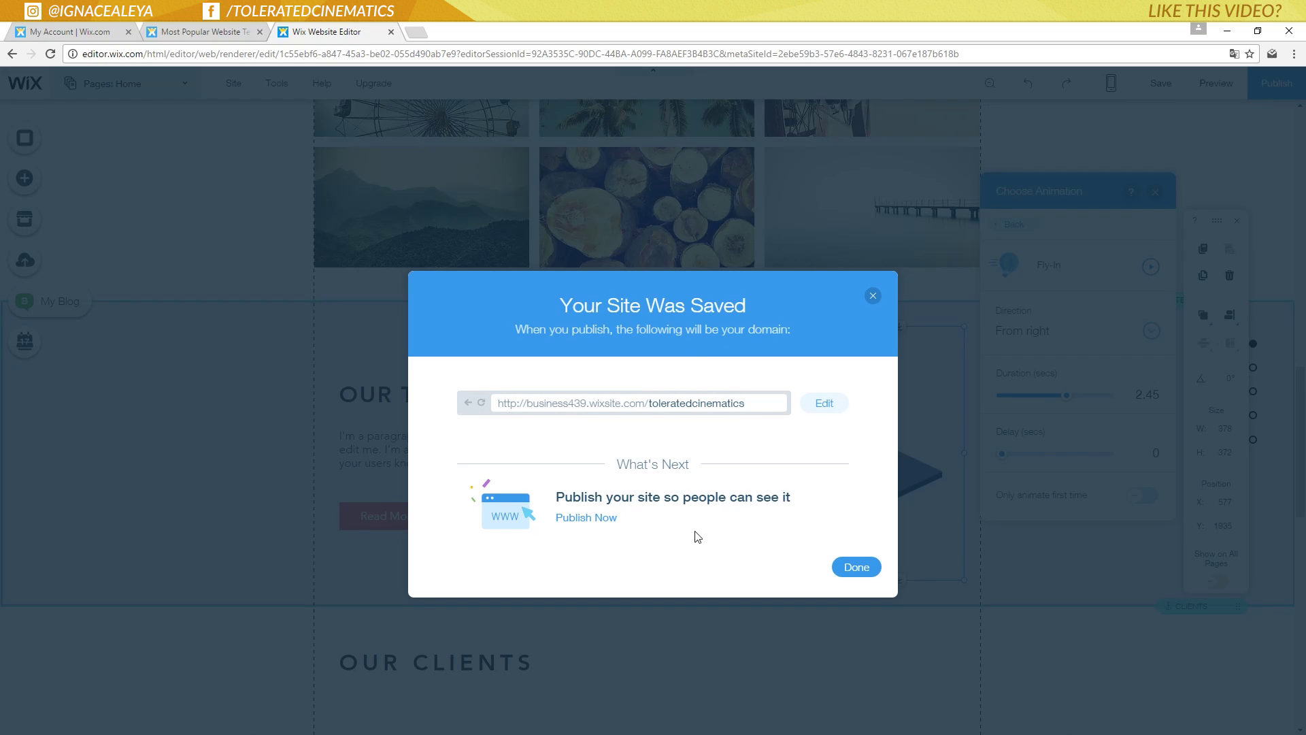
left_click(858, 571)
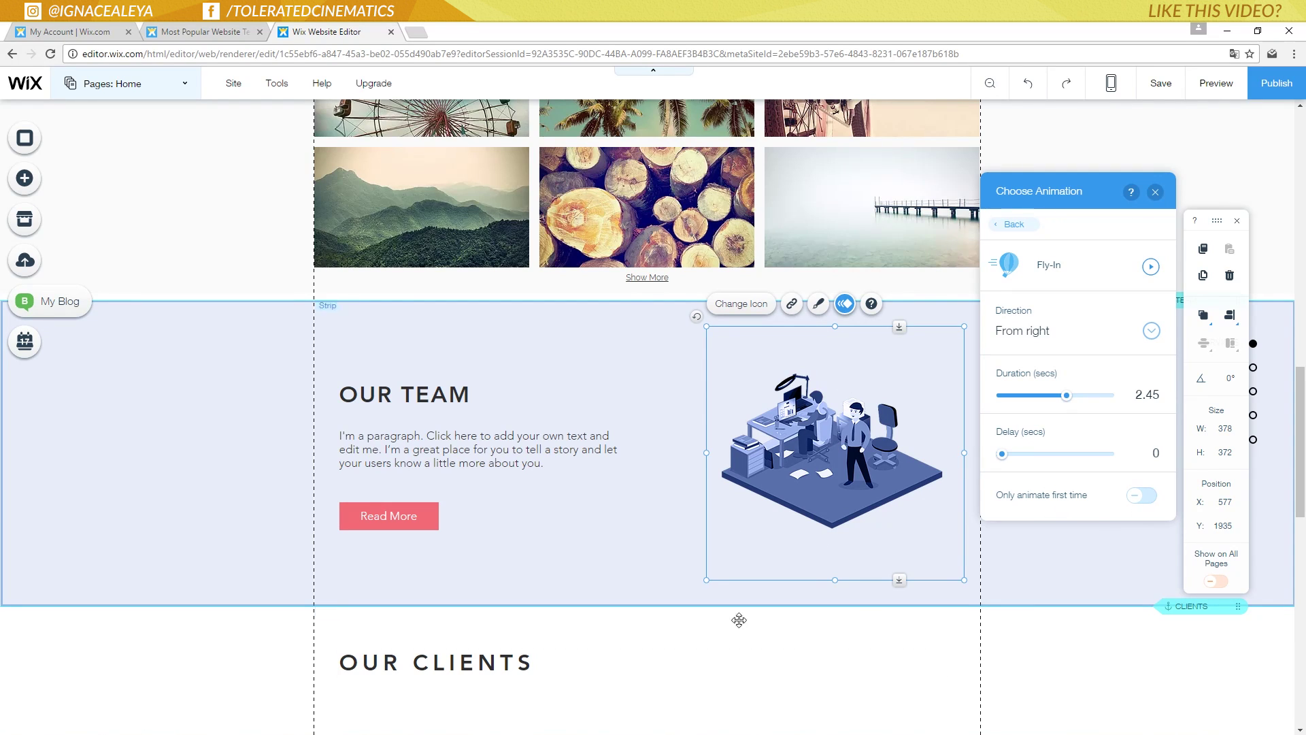
- Close the animation settings, preview the office illustration's entrance in the Our Team section, and return to the editor
left_click(1017, 227)
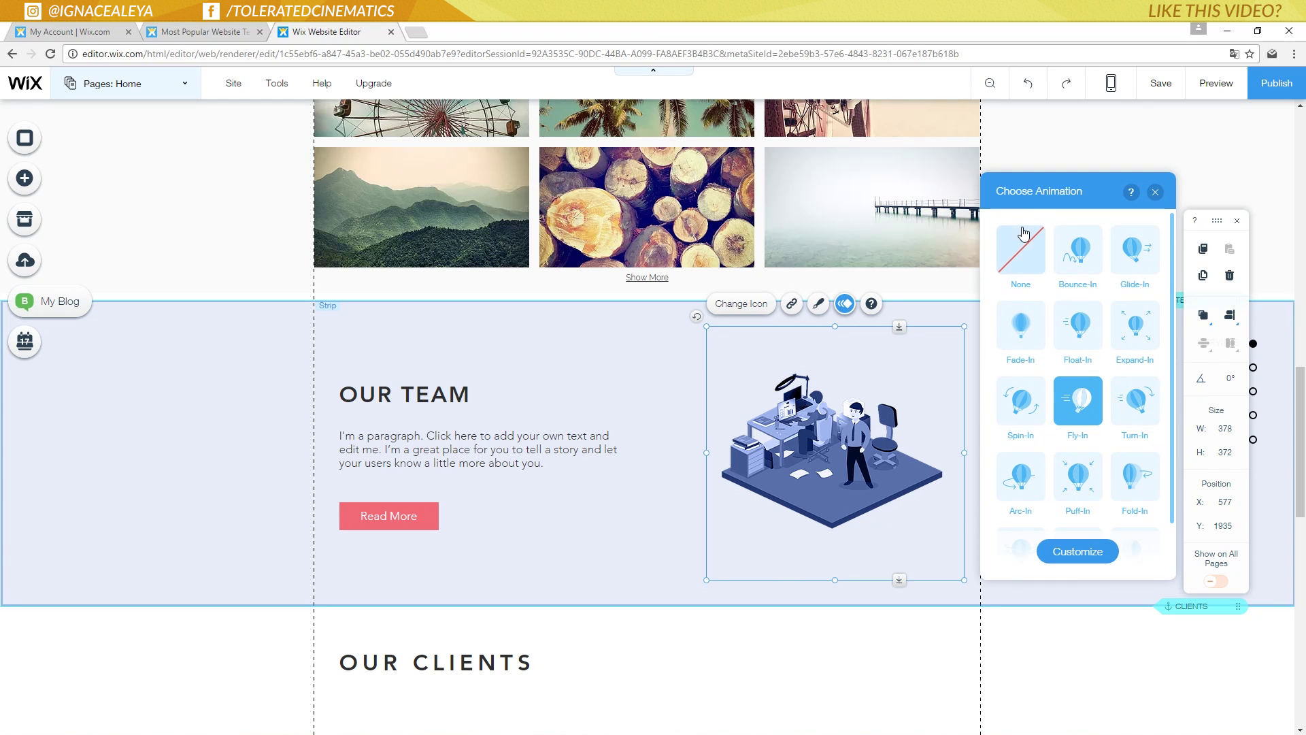
left_click(1155, 192)
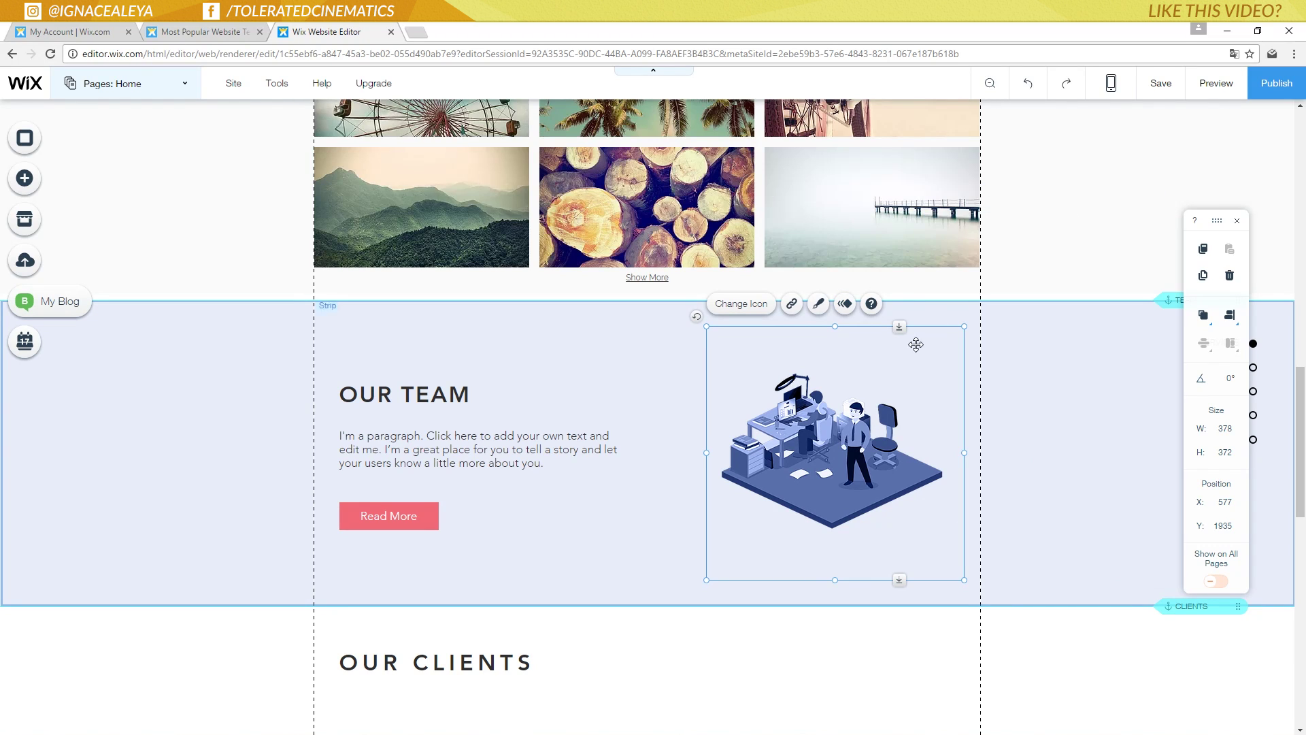
left_click(1217, 95)
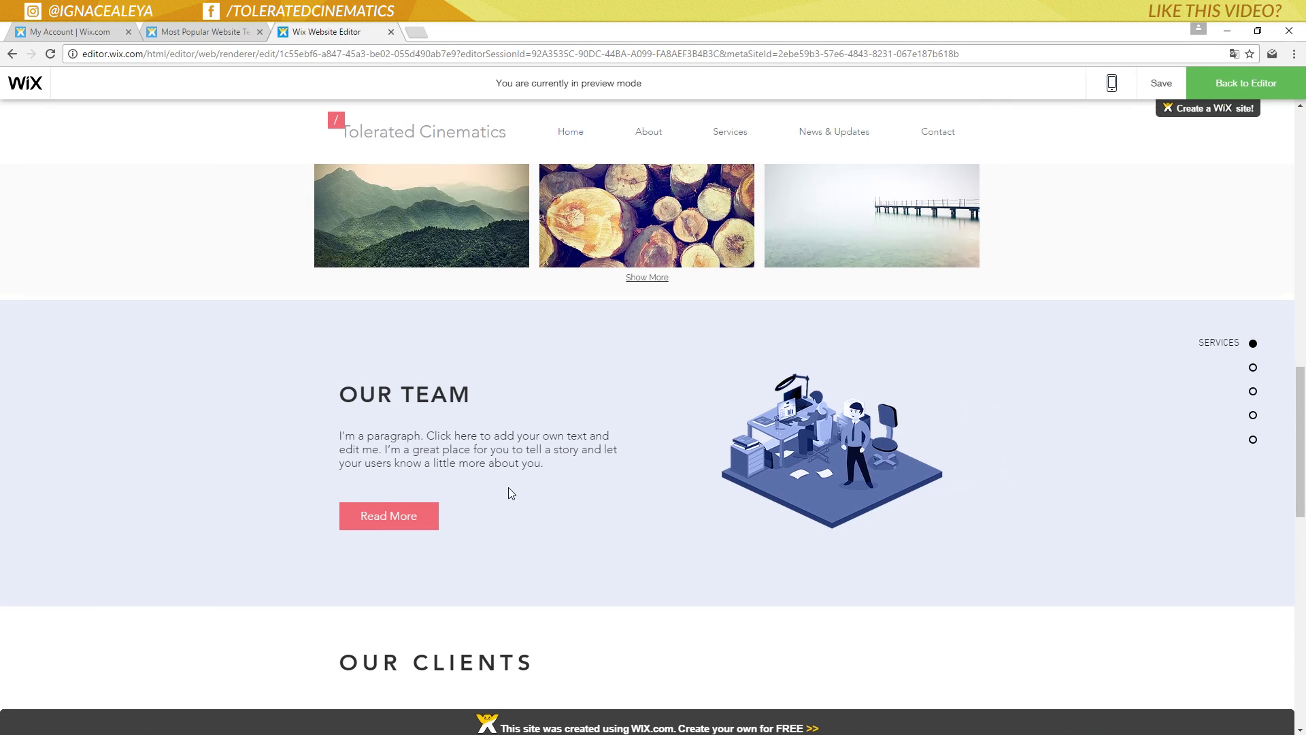
left_click(1232, 85)
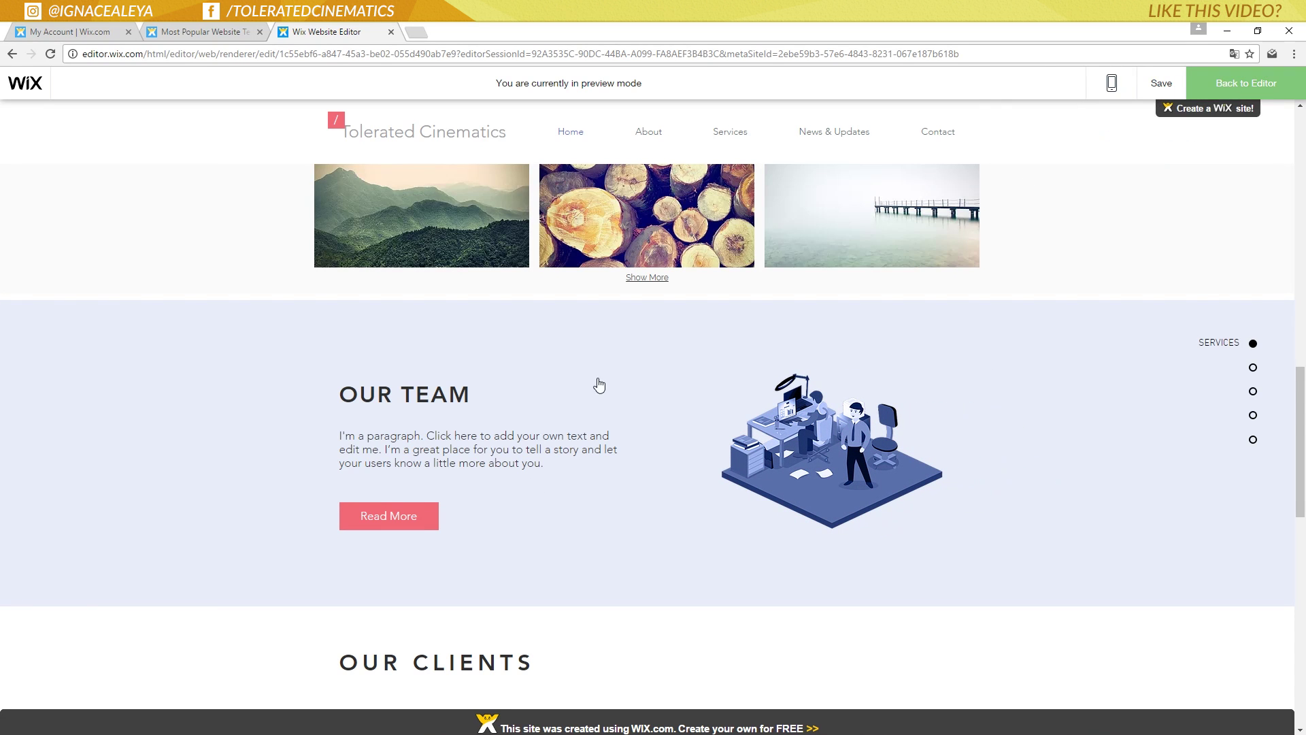
- Give the Our Team section's Read More button a Fly-In animation from the bottom and check it in the preview
left_click(373, 504)
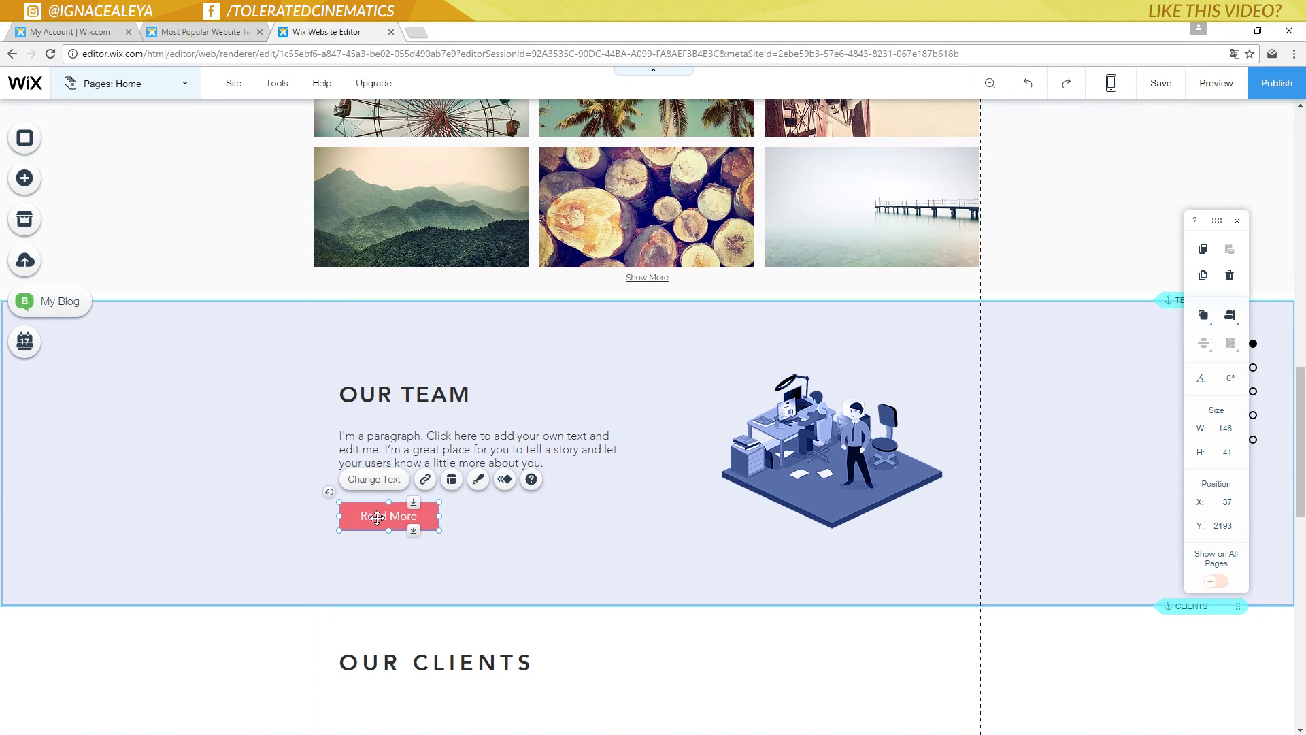
left_click(504, 479)
left_click(225, 385)
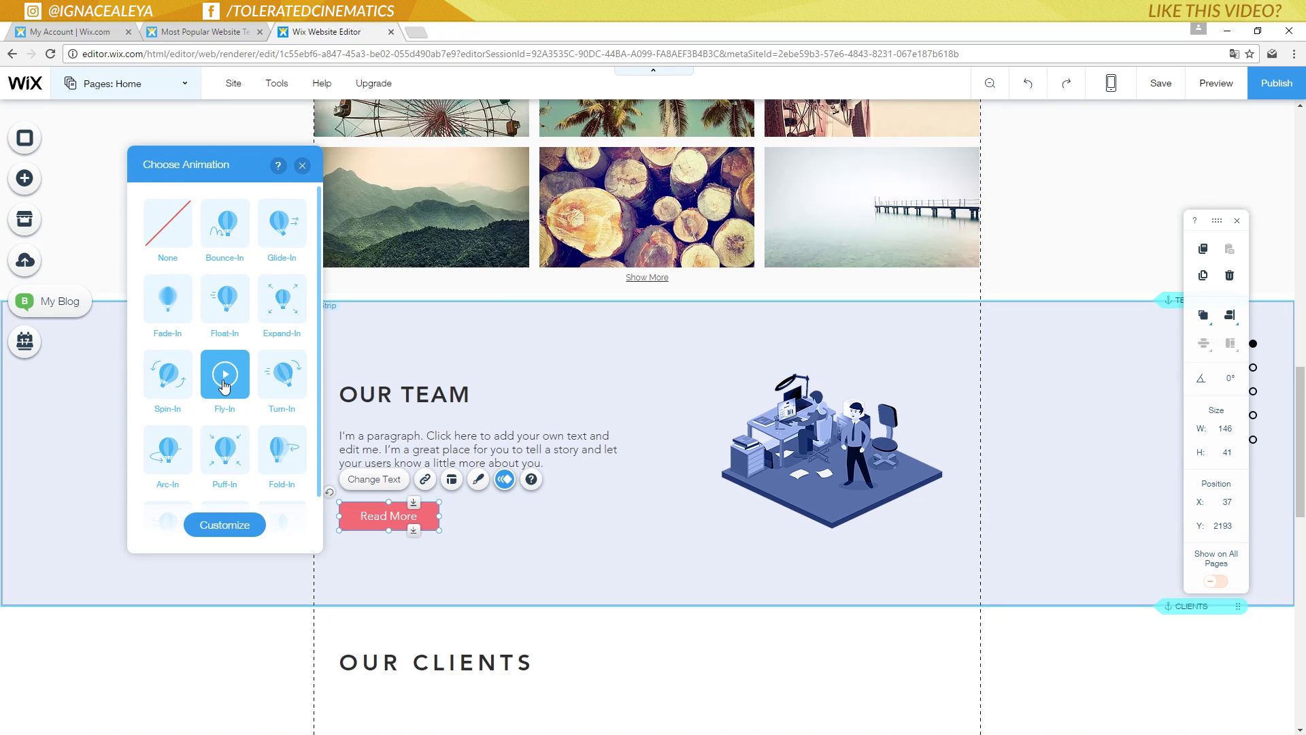
left_click(218, 524)
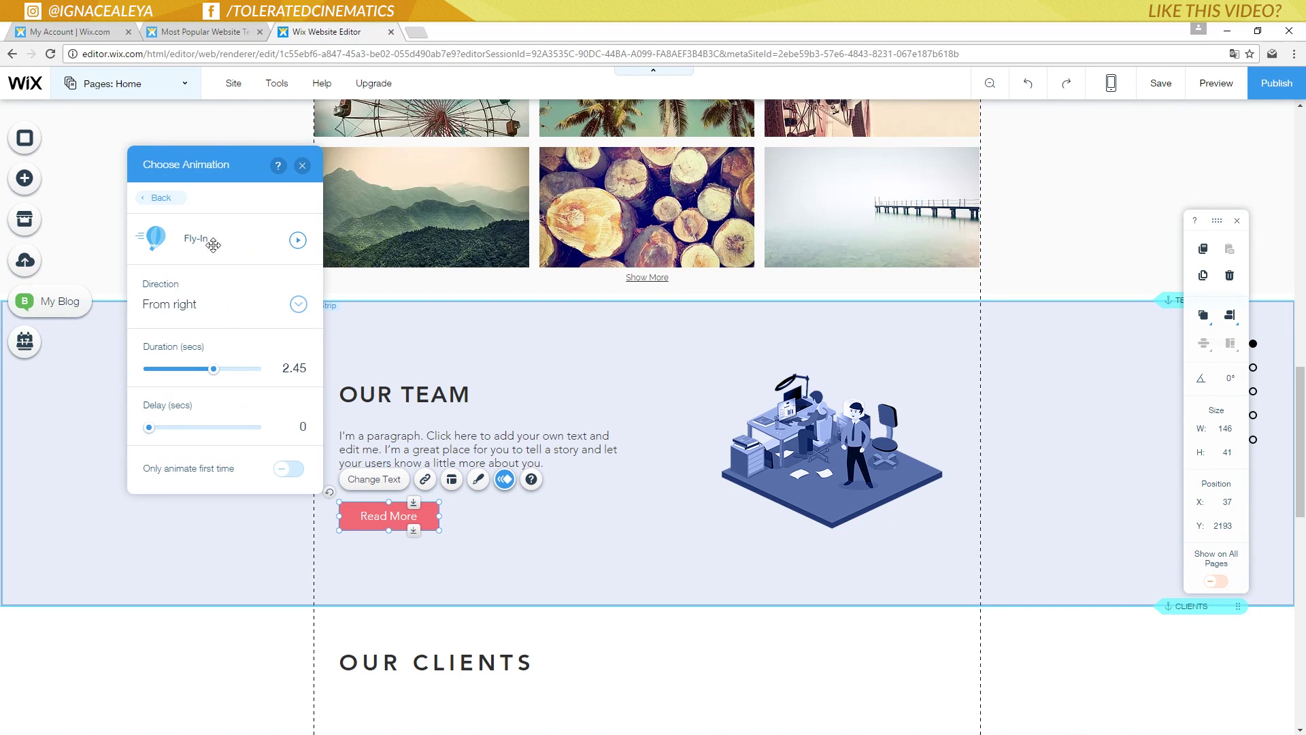
left_click(196, 321)
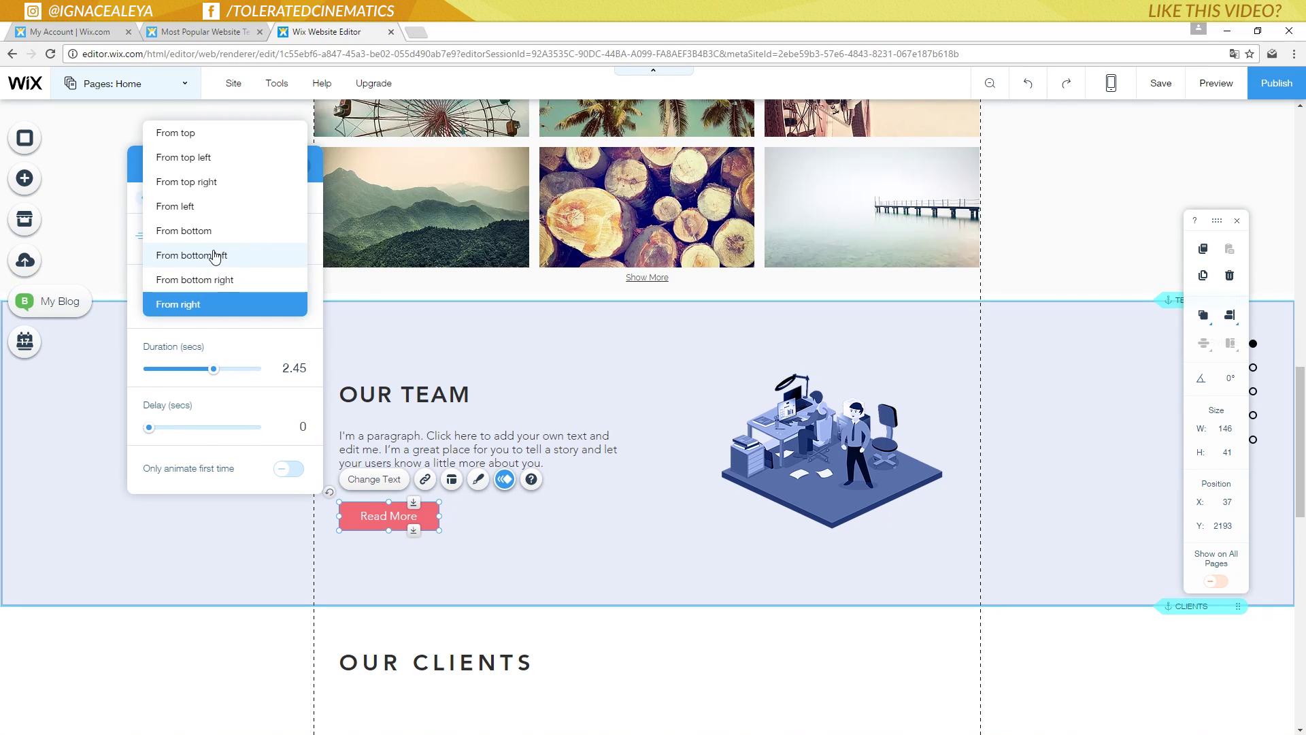
left_click(215, 235)
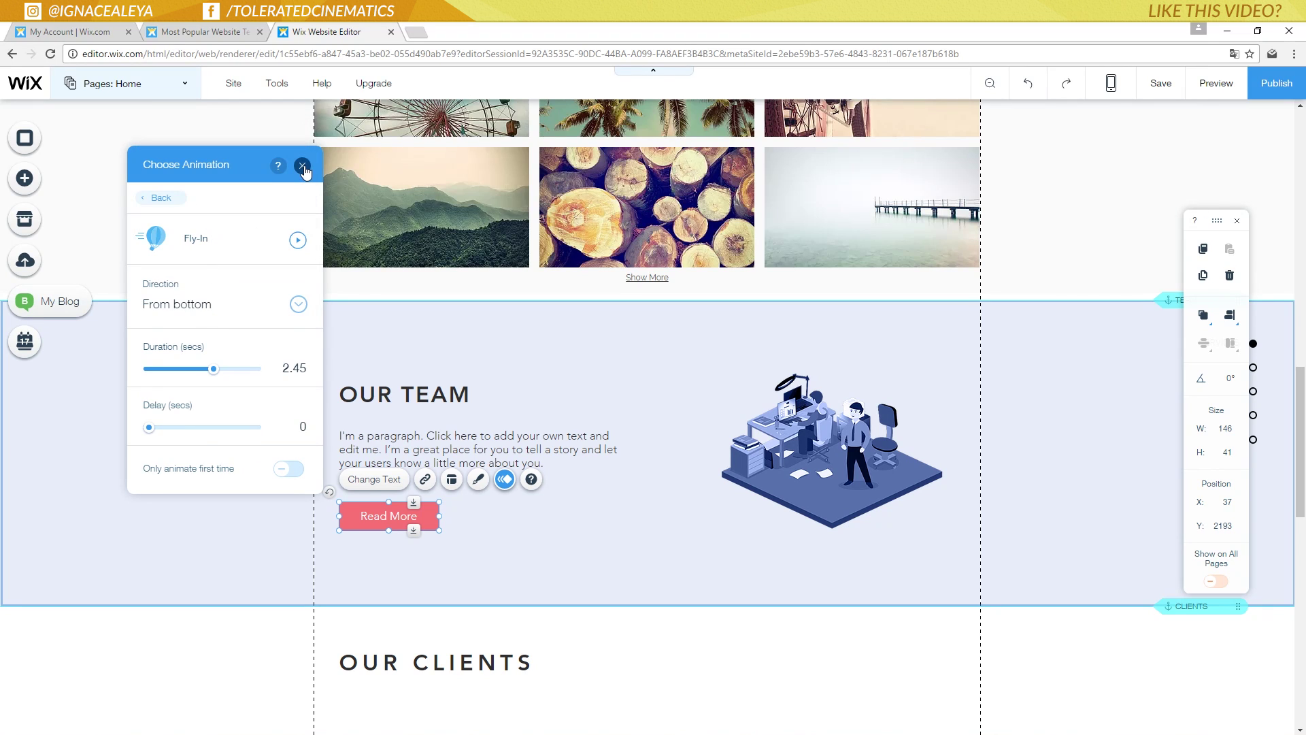
left_click(303, 167)
left_click(1221, 83)
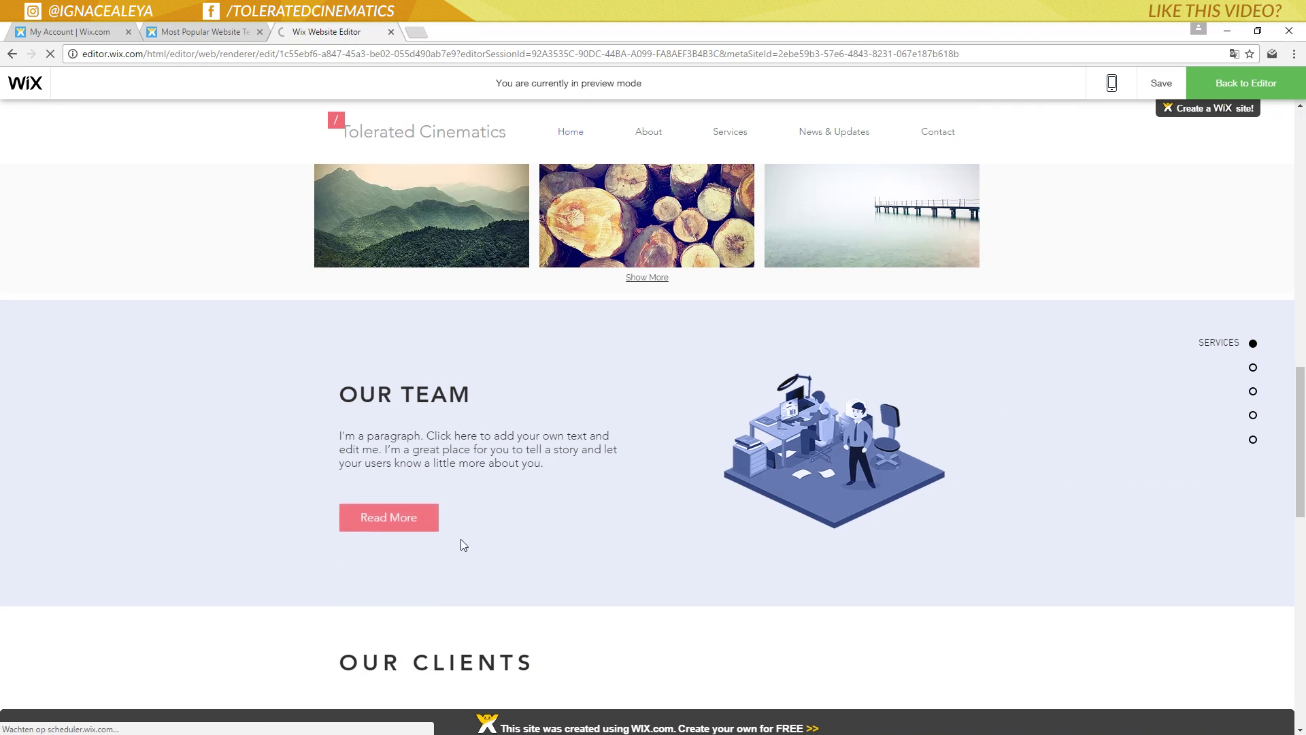
left_click(1247, 83)
- Apply the Fade-In animation to the Our Team heading and paragraph text
left_click(420, 391)
left_click(408, 358)
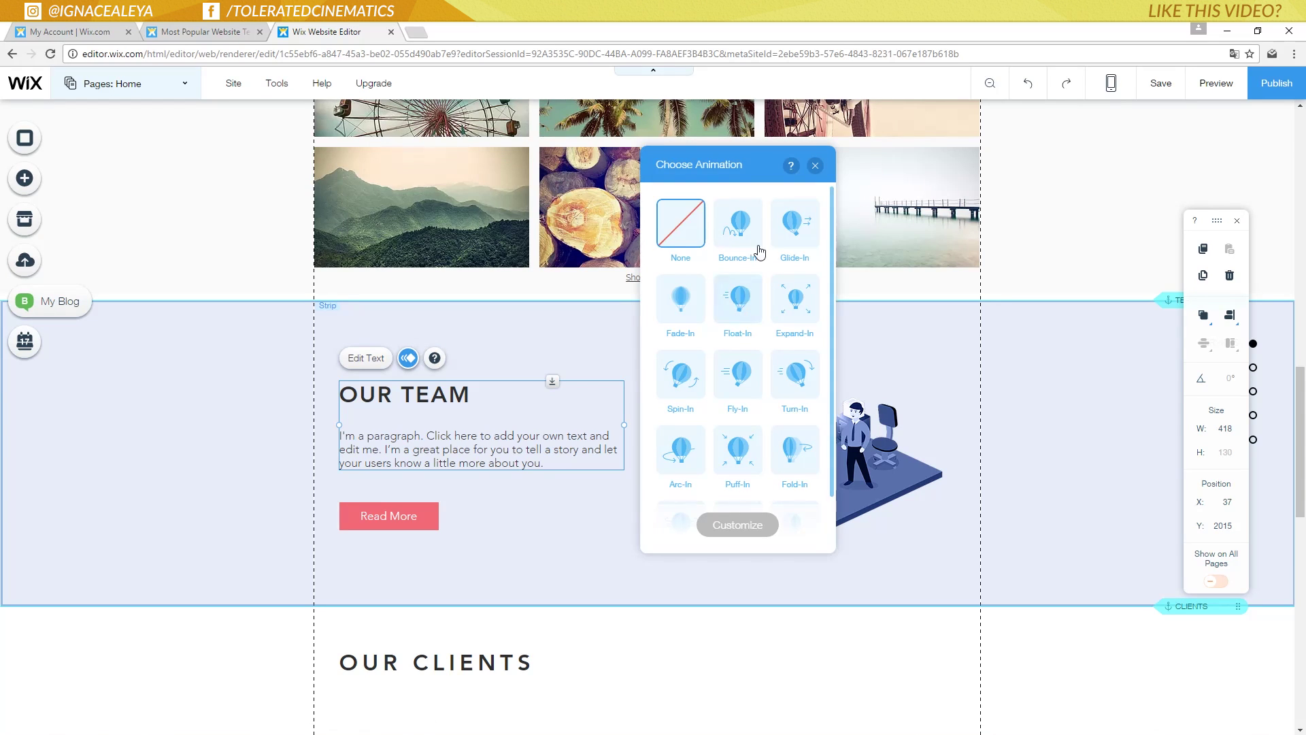
left_click(680, 298)
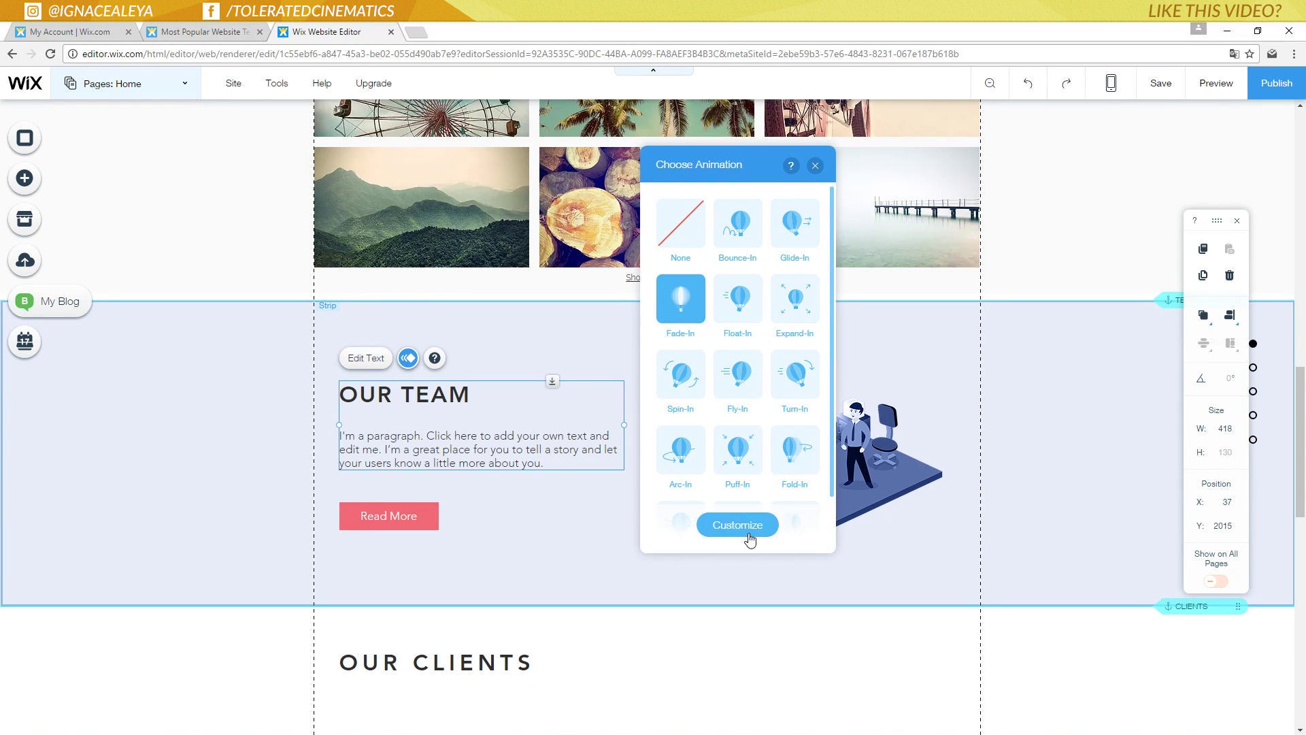
left_click(815, 166)
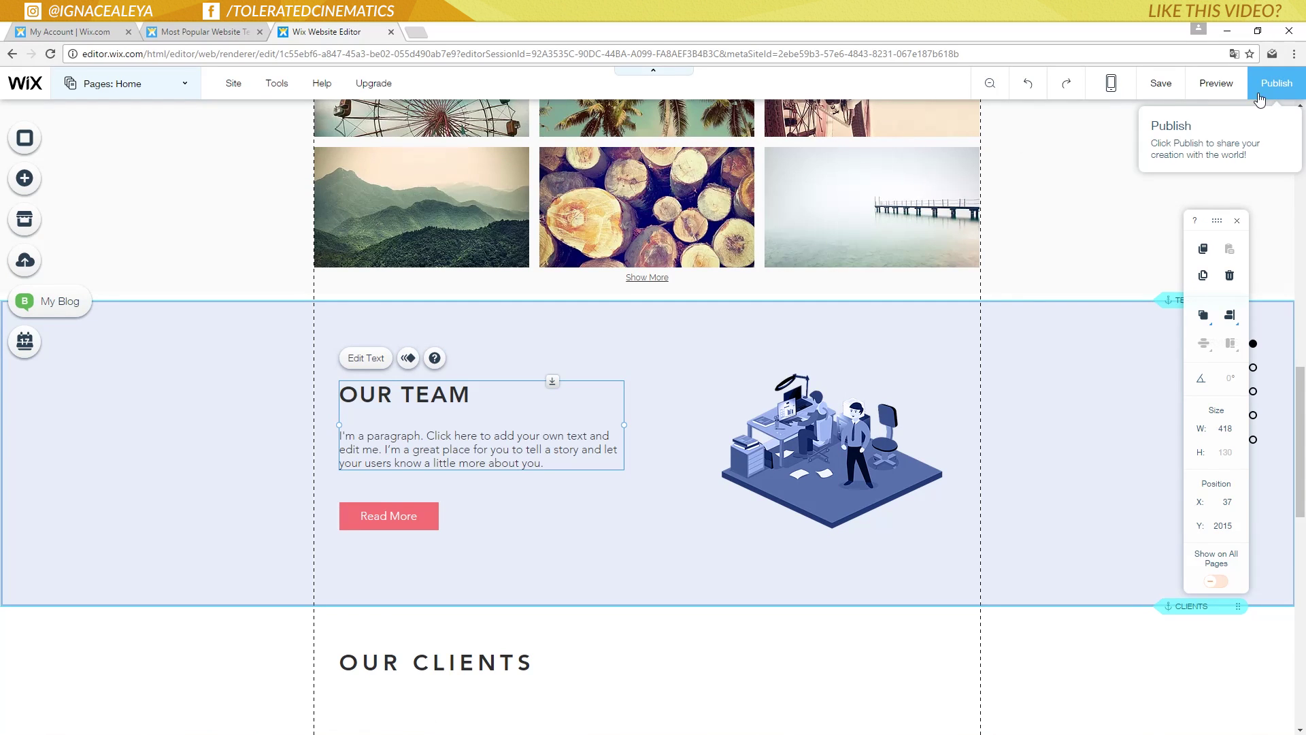
- Preview the animated Our Team section and the gallery above it, and return to the editor
left_click(1222, 90)
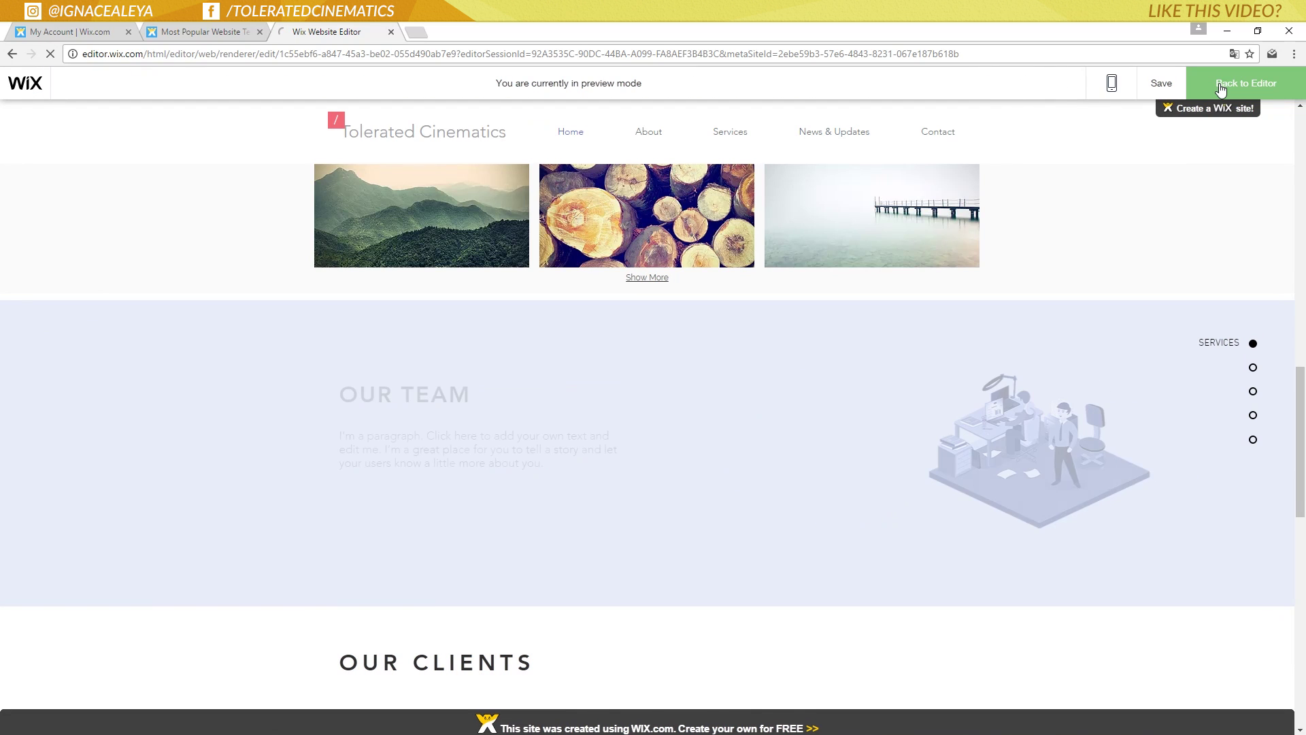
scroll(905, 251, "up", 4)
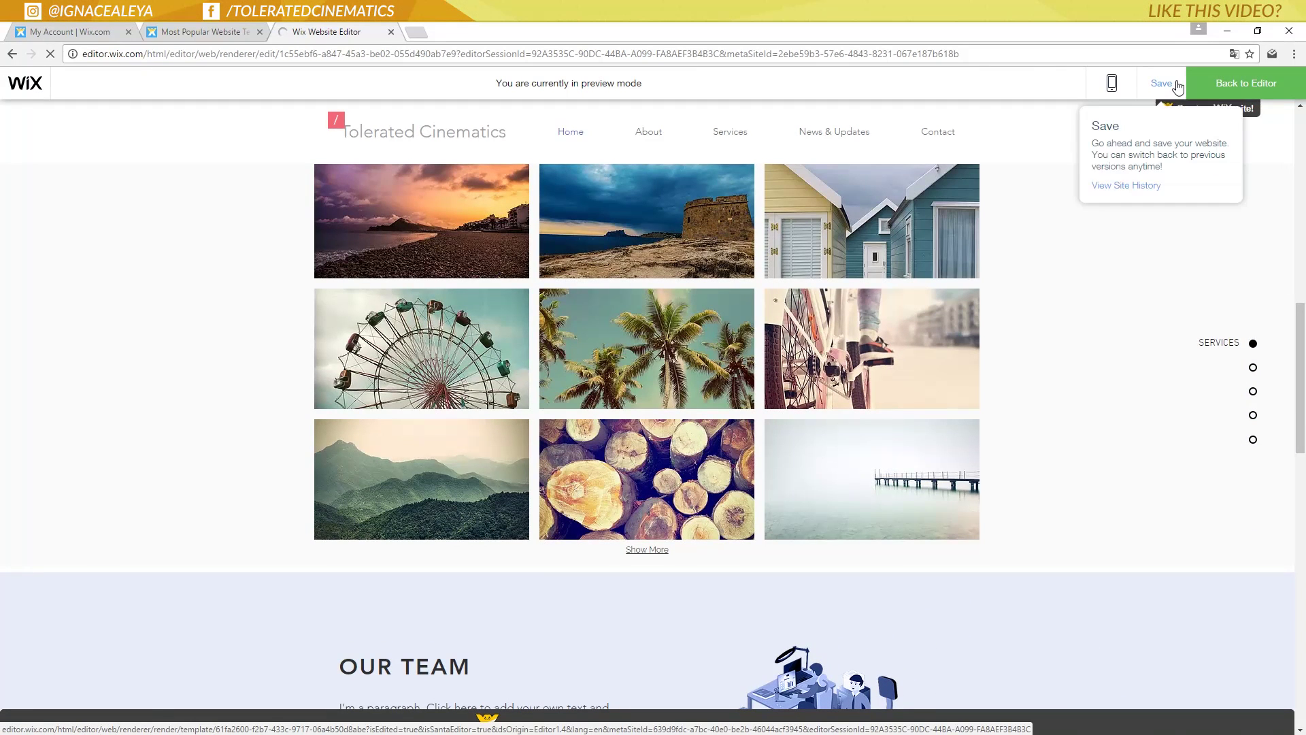
left_click(1245, 83)
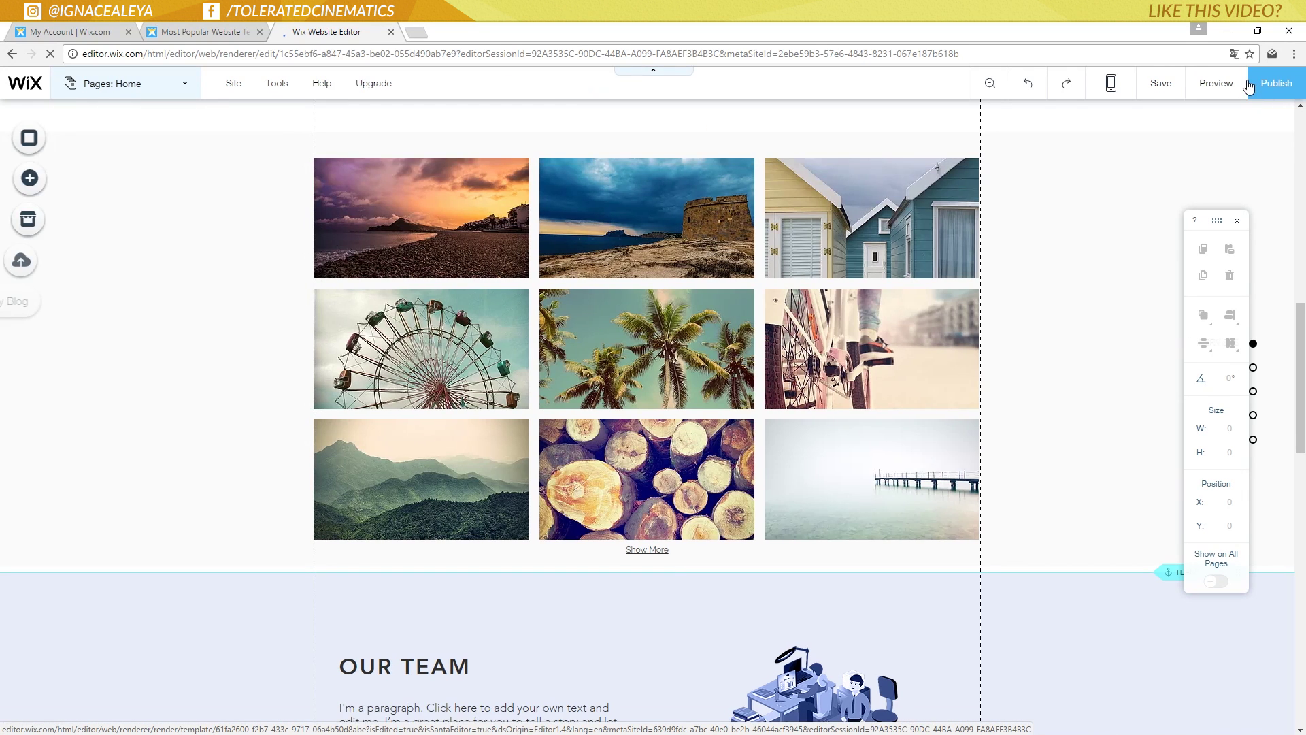
scroll(974, 346, "down", 15)
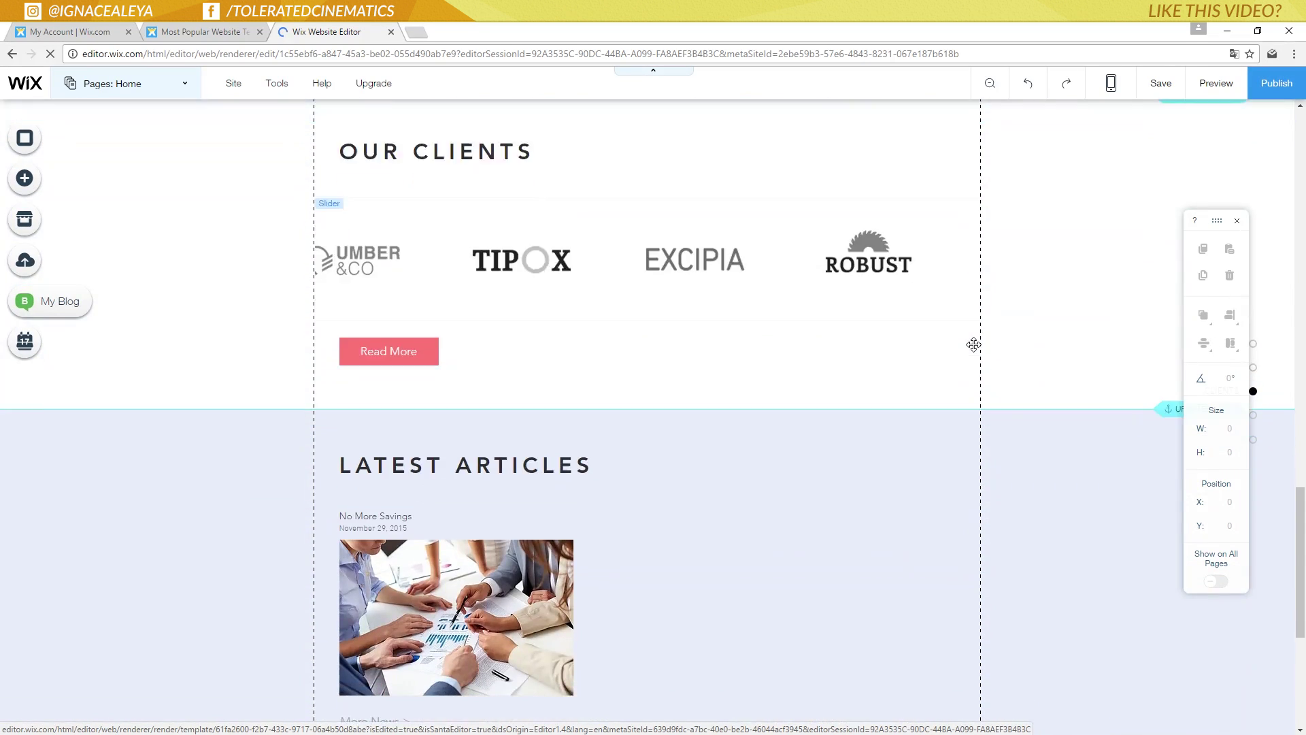
scroll(974, 351, "down", 1)
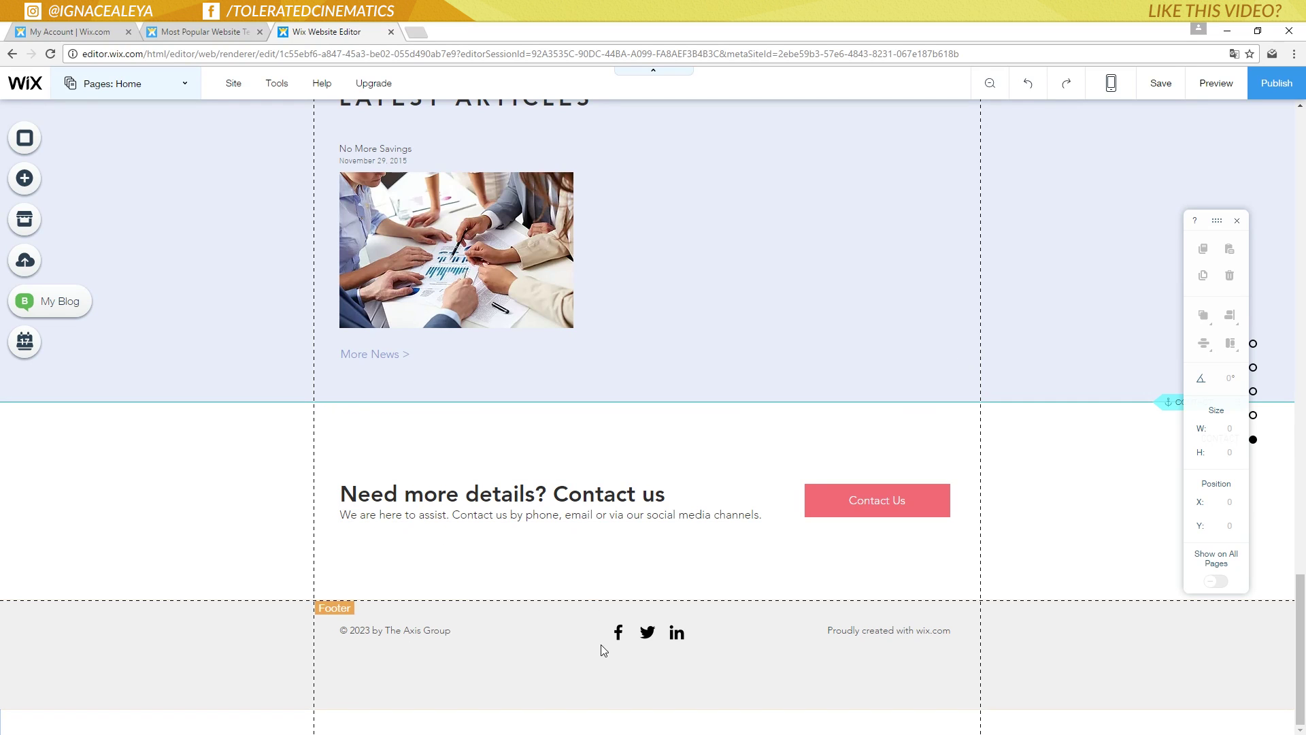
left_click(620, 631)
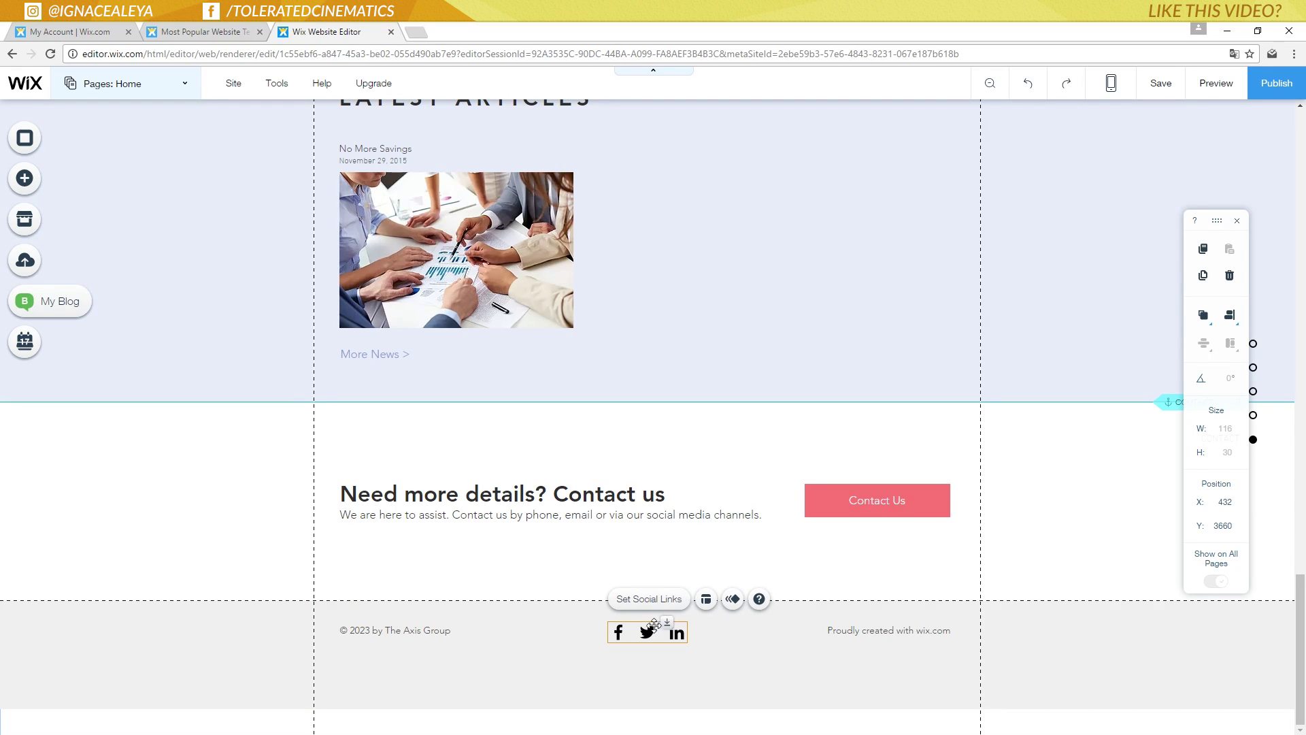
left_click(665, 600)
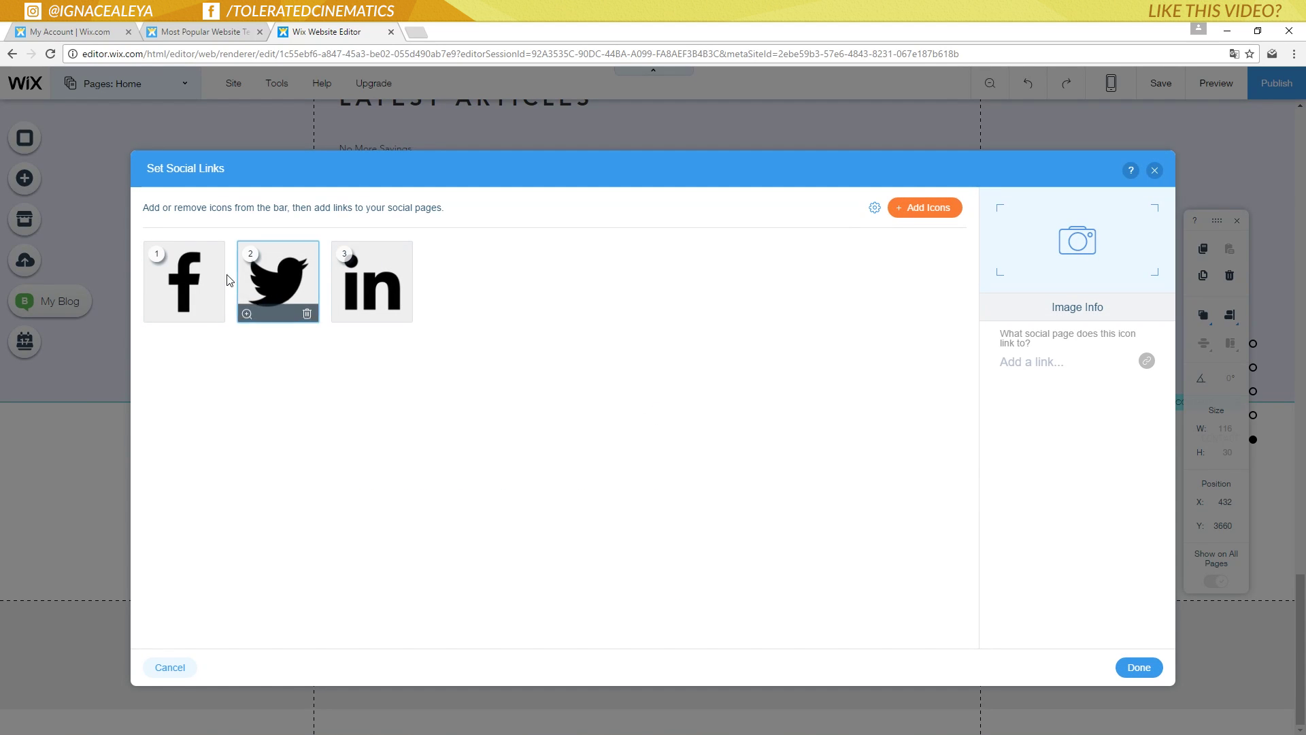
left_click(196, 290)
left_click(1082, 369)
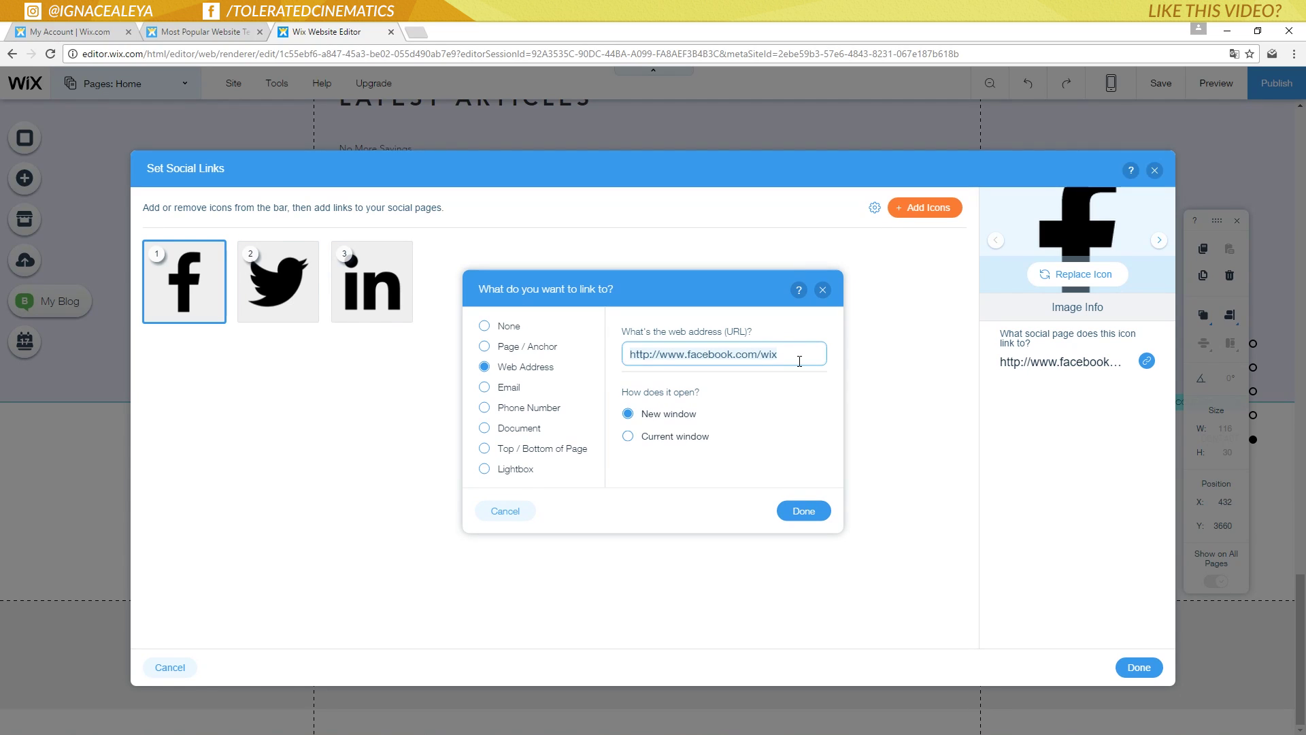
left_click(788, 356)
type("toleratedcinematics")
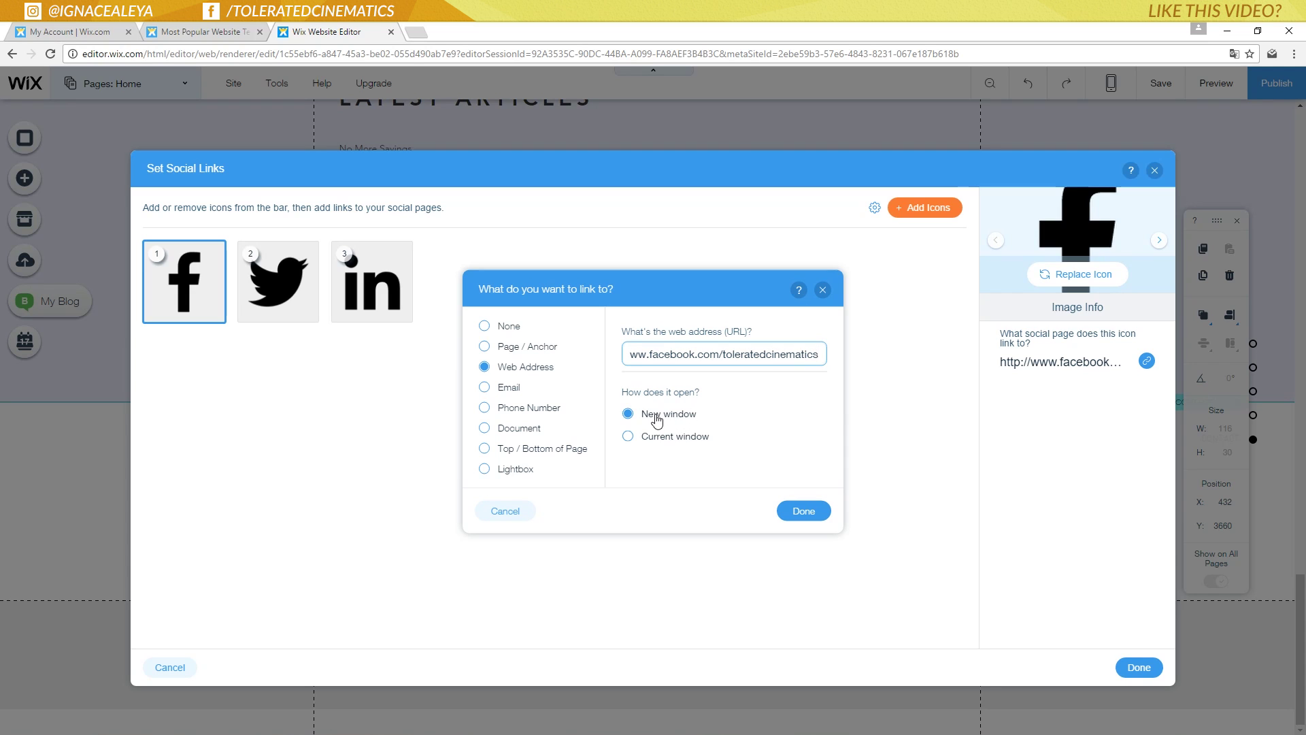
left_click(800, 509)
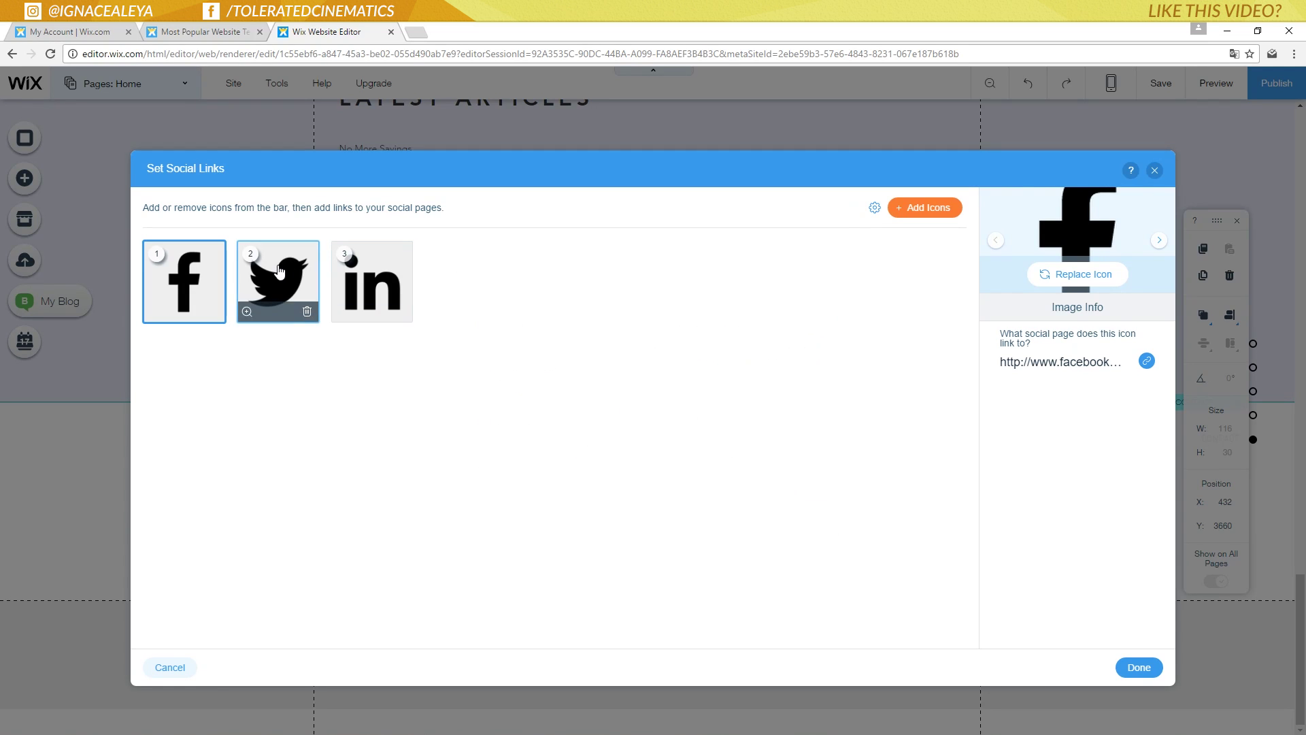
left_click(279, 276)
left_click(1067, 275)
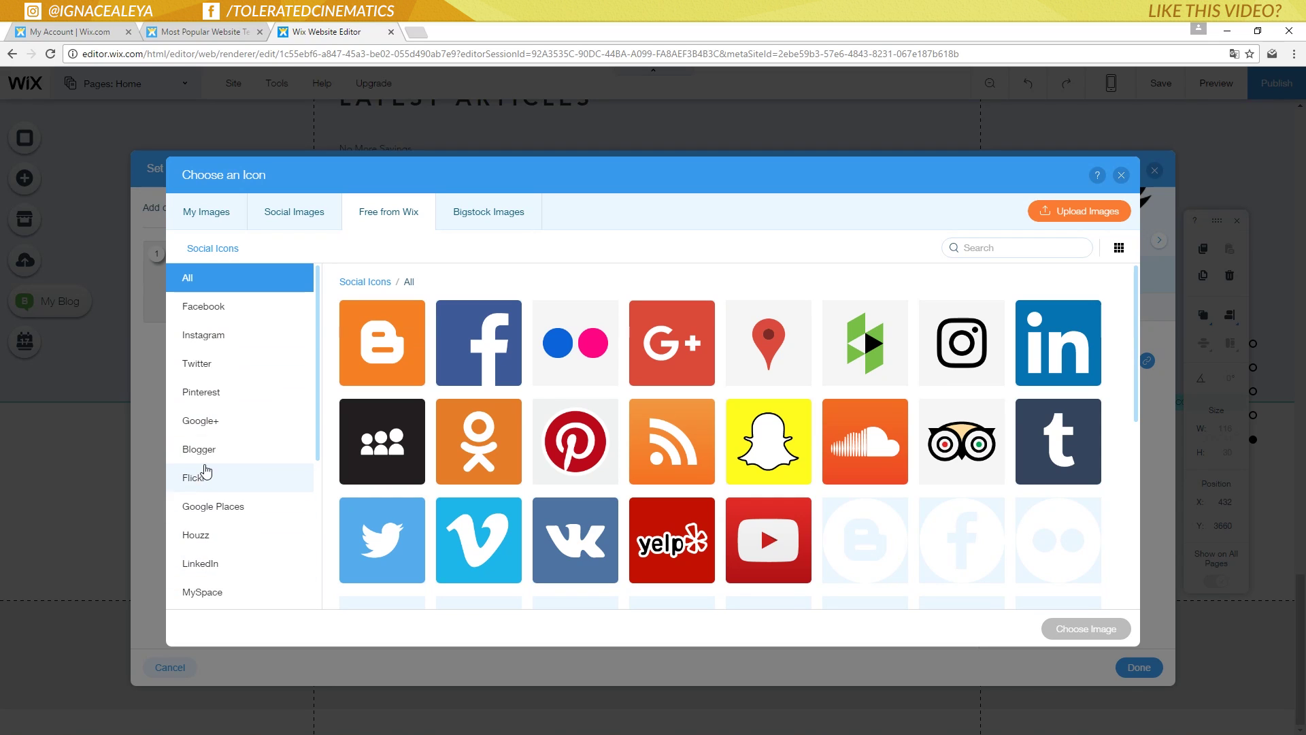
scroll(238, 490, "down", 3)
scroll(233, 544, "down", 1)
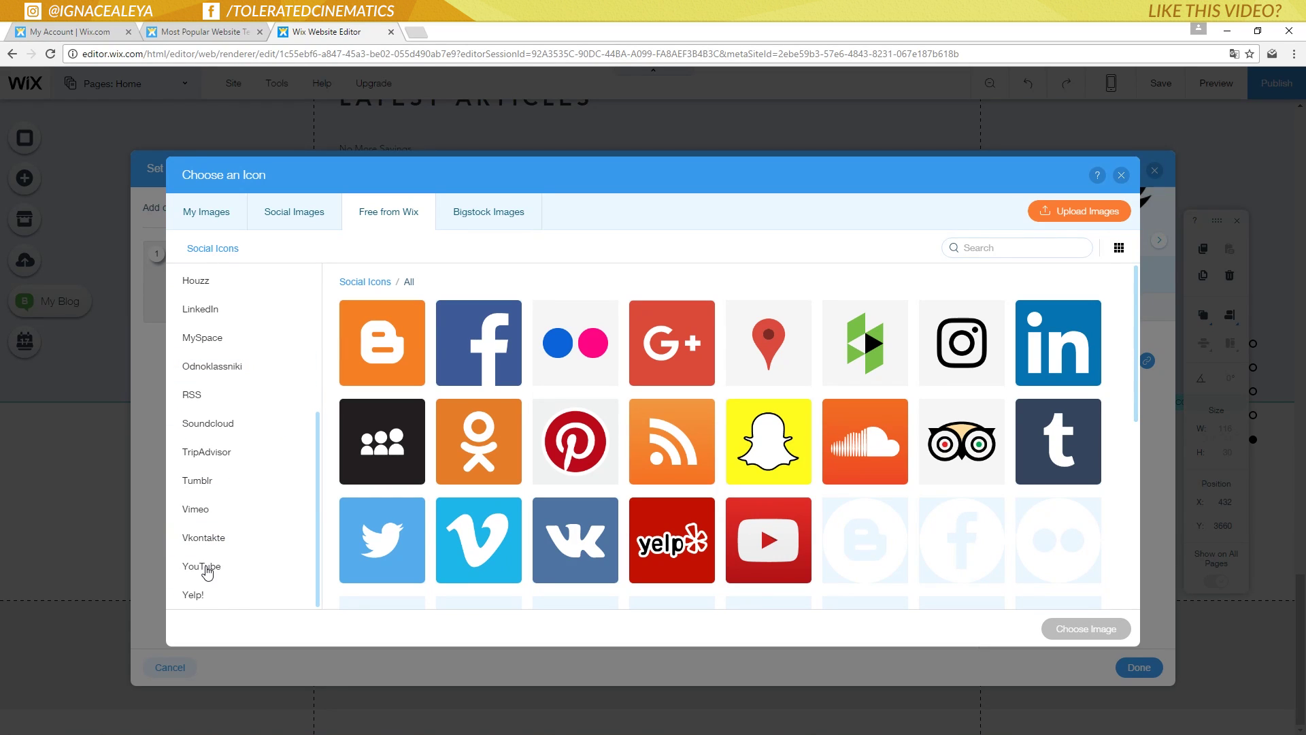
left_click(207, 568)
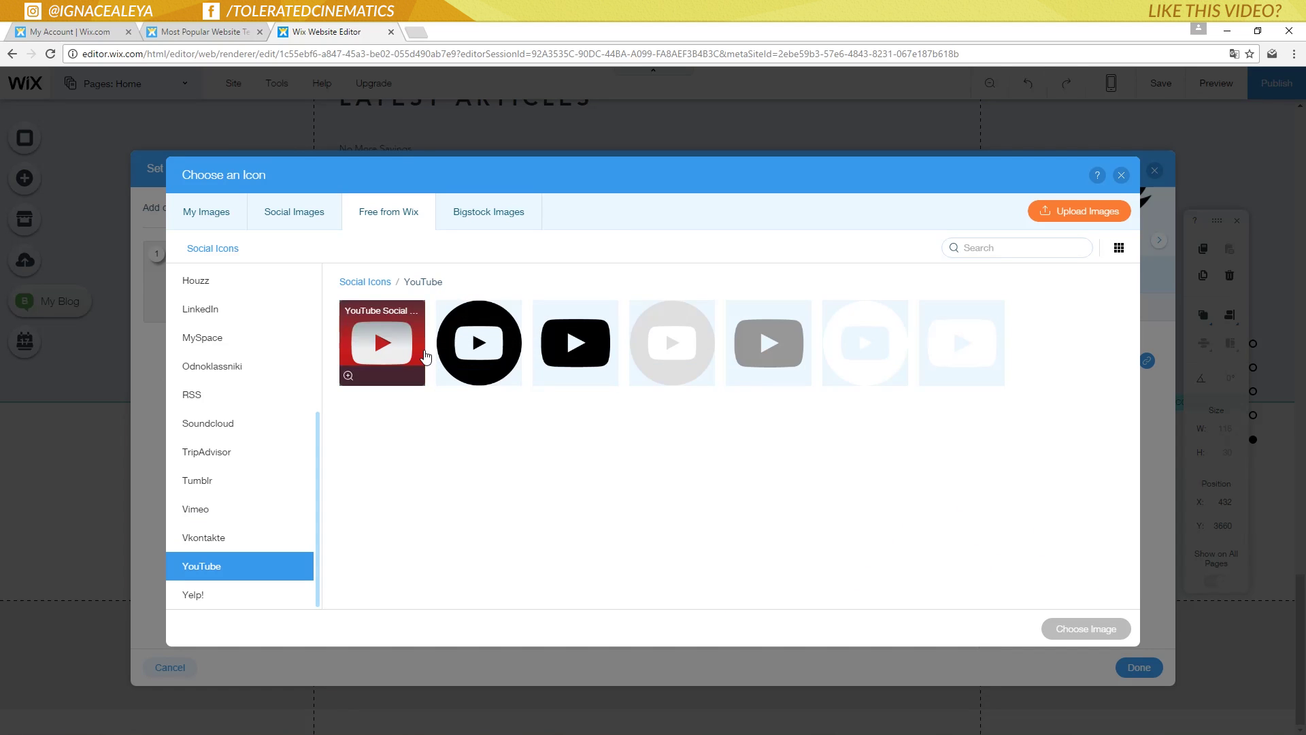
left_click(566, 351)
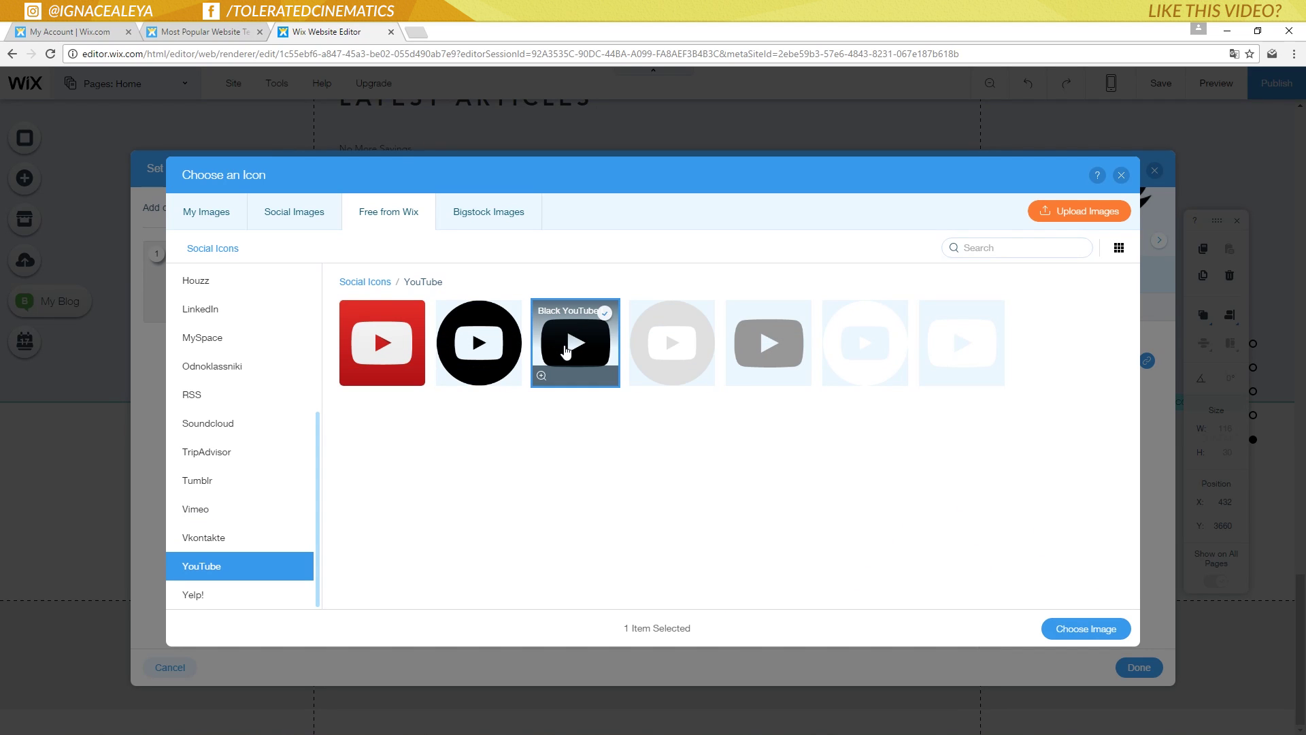
left_click(791, 360)
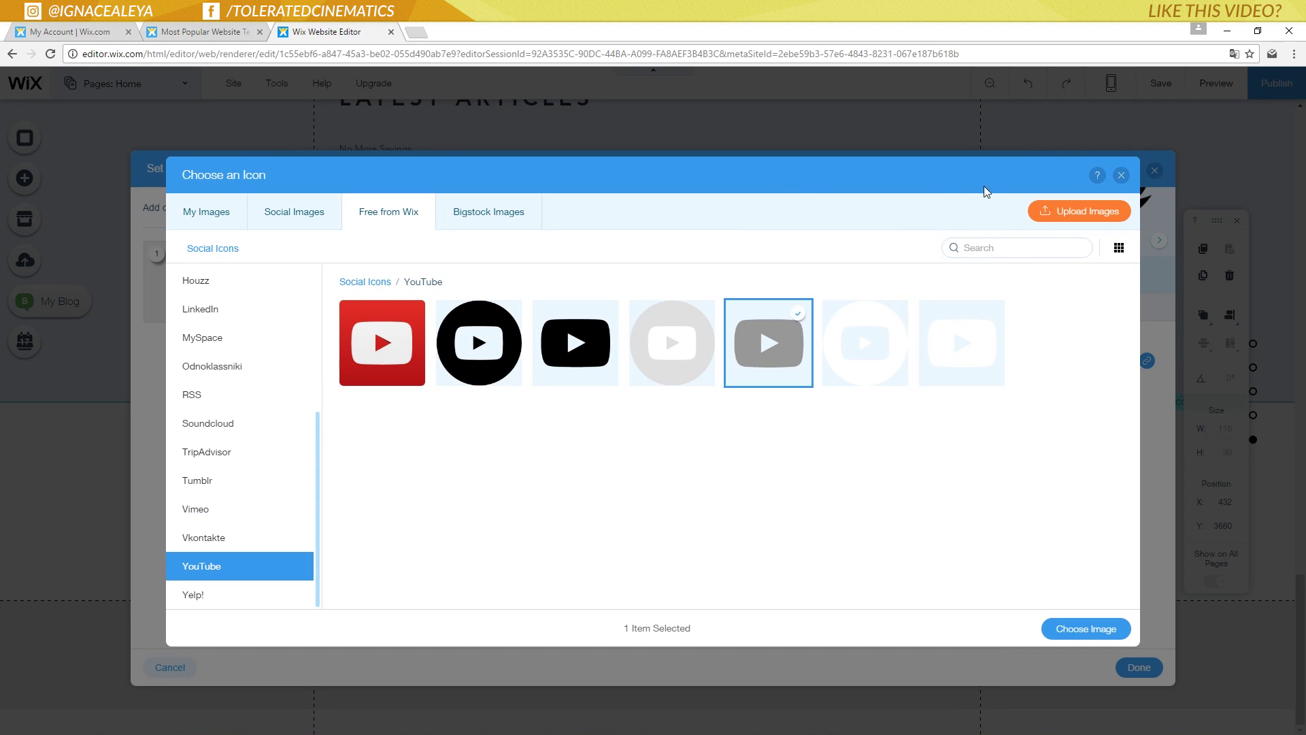
left_click(1121, 175)
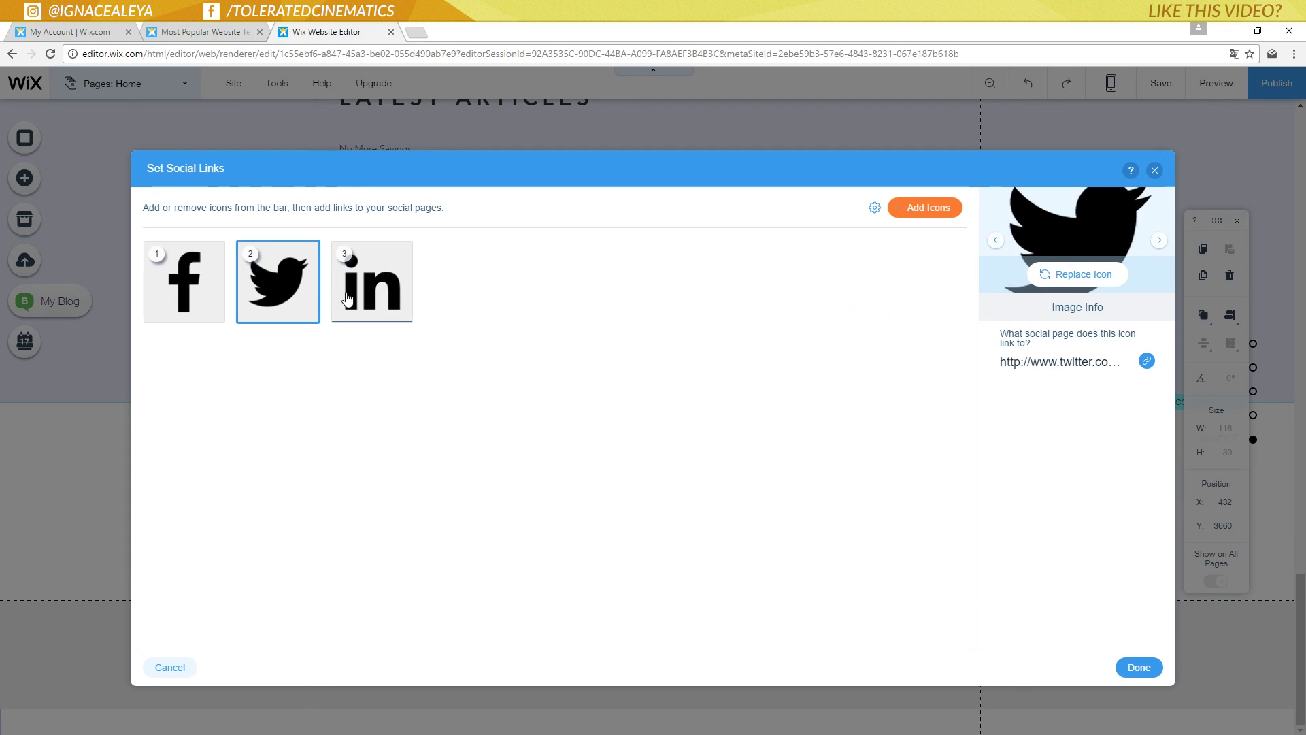
- Replace the Twitter icon in the footer's social bar with the free black rectangular YouTube icon
left_click(1068, 276)
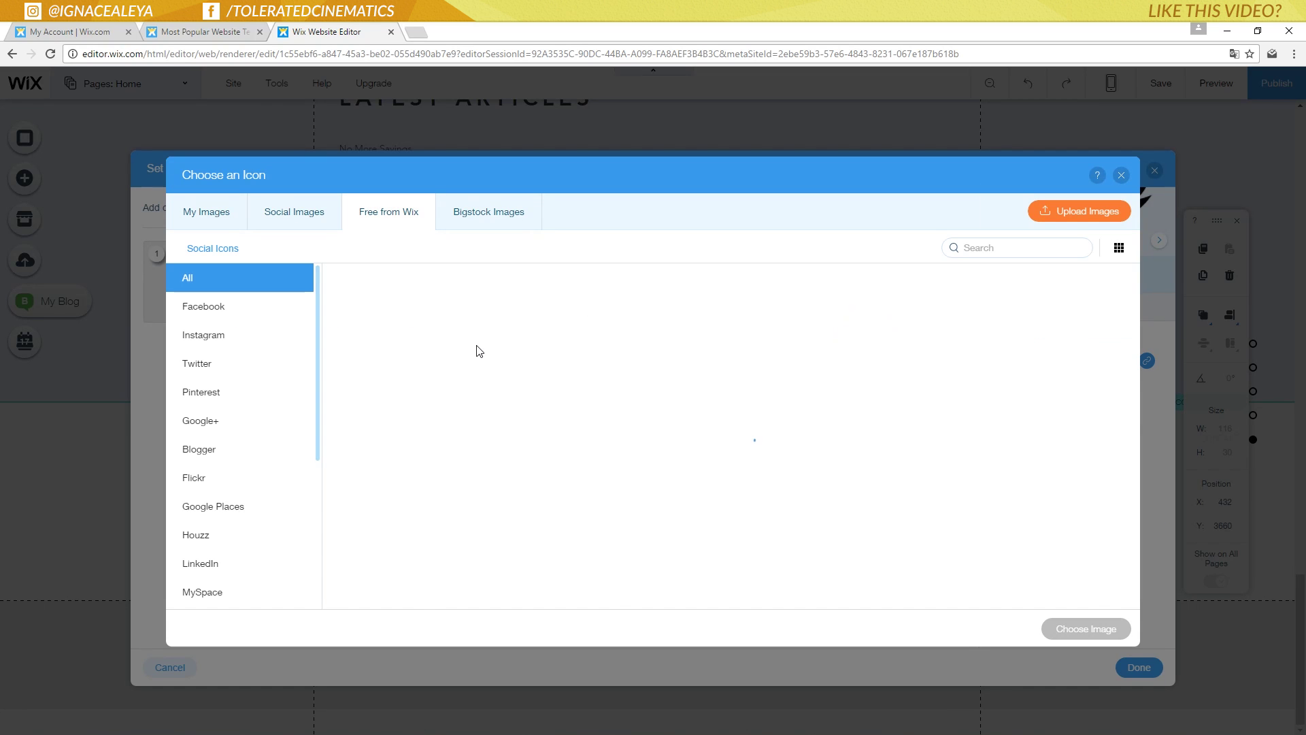
scroll(225, 578, "down", 4)
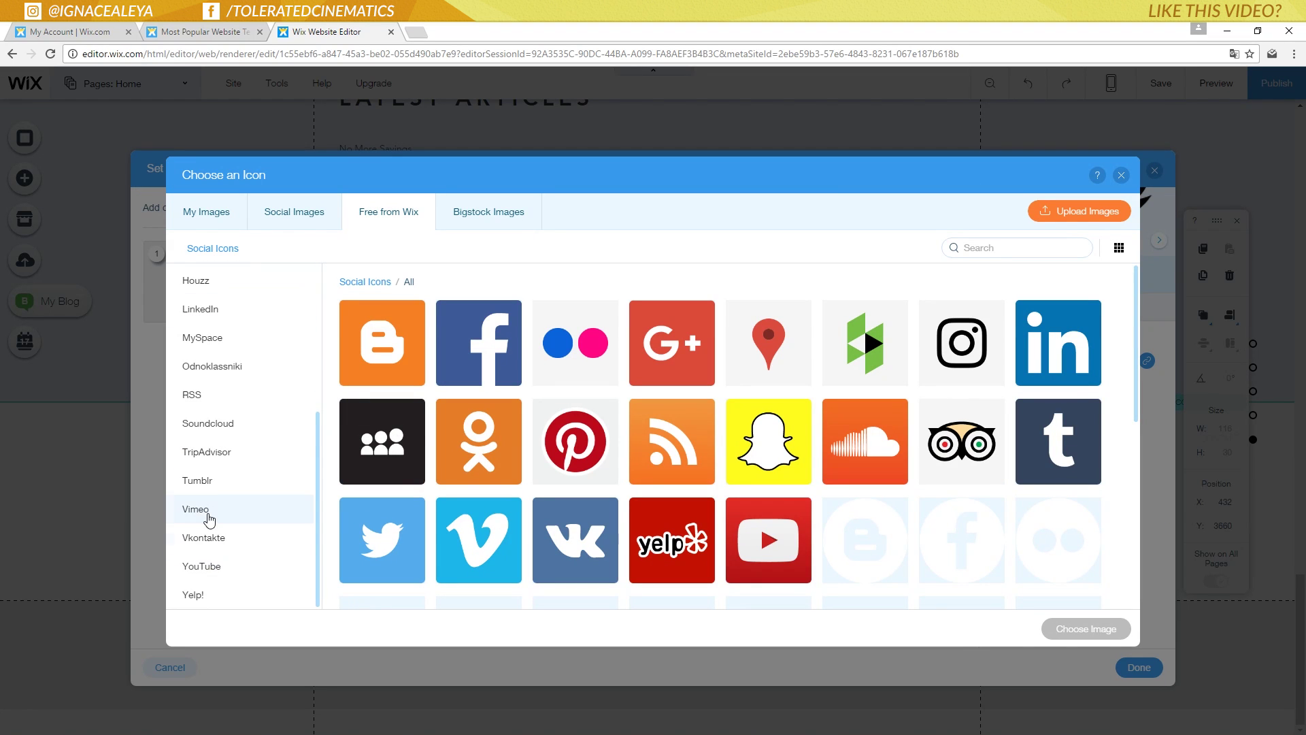
left_click(206, 569)
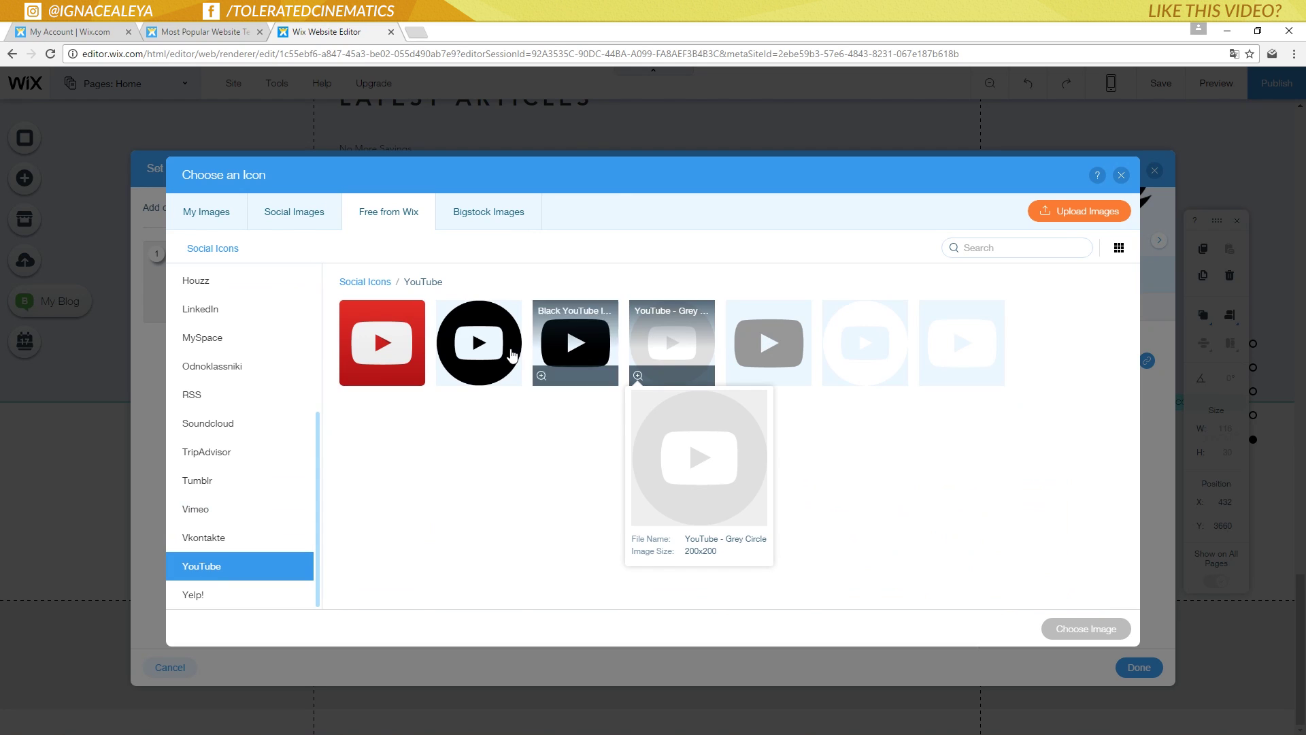
left_click(576, 343)
left_click(1092, 629)
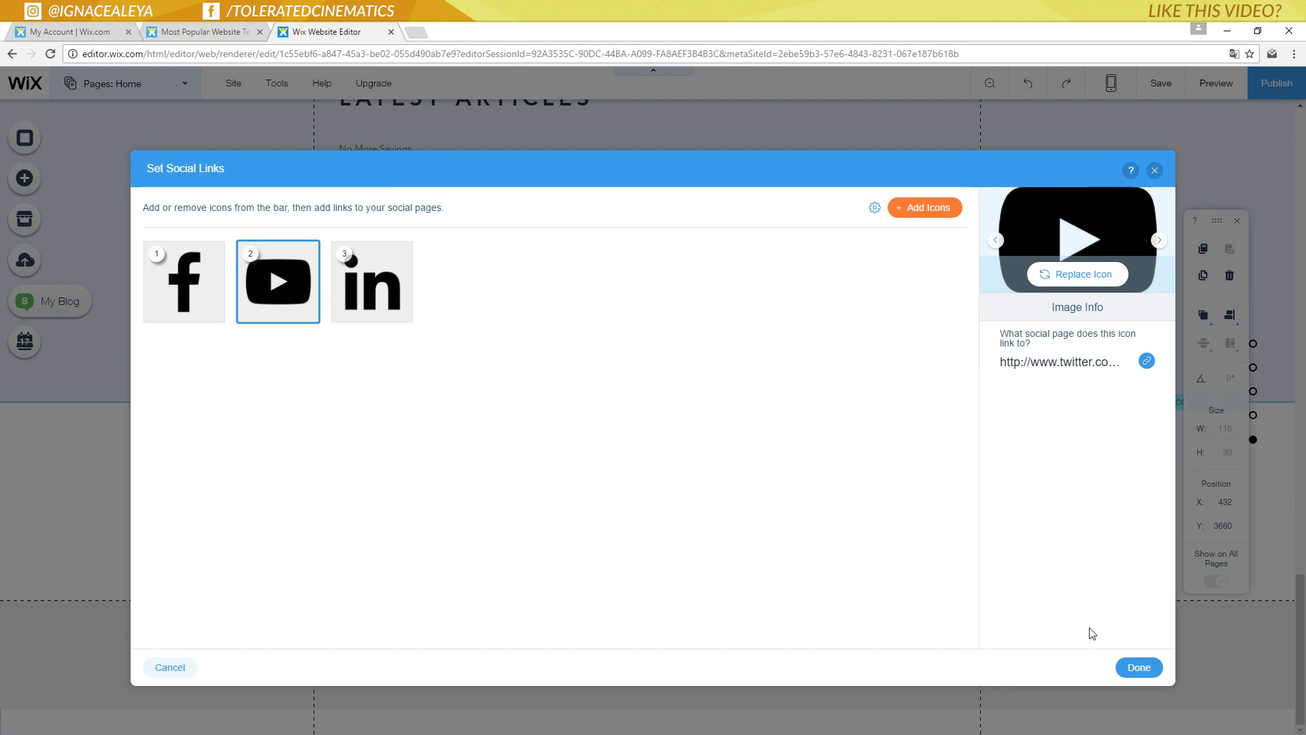
- Link the YouTube icon to the web address of the owner's YouTube channel
left_click(1092, 363)
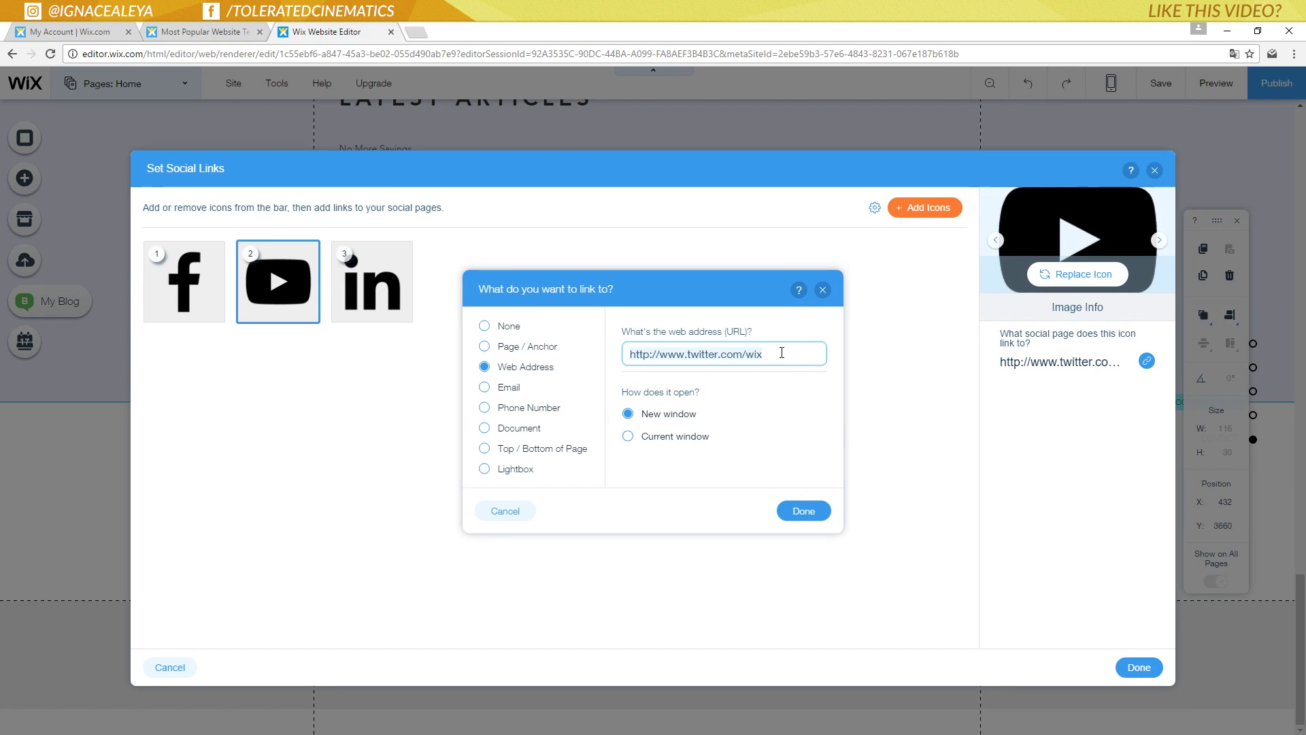
key("alt+Tab")
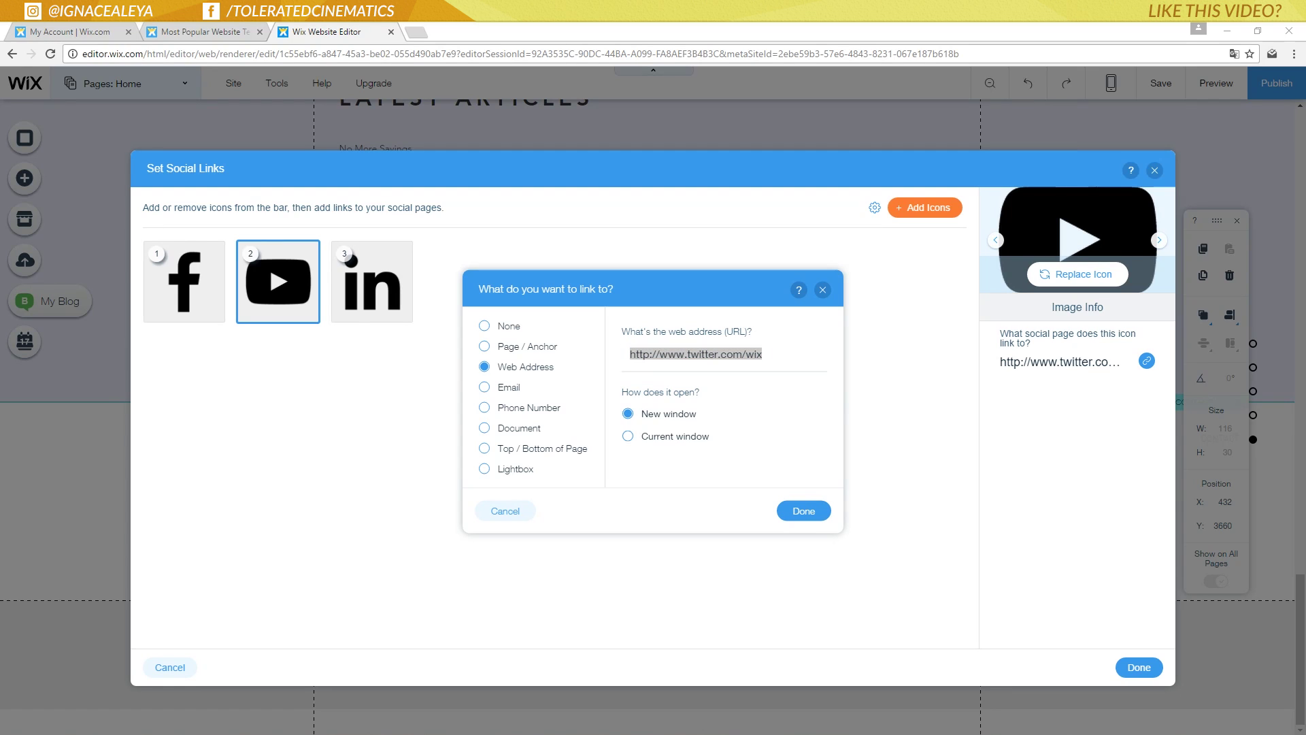
left_click(781, 359)
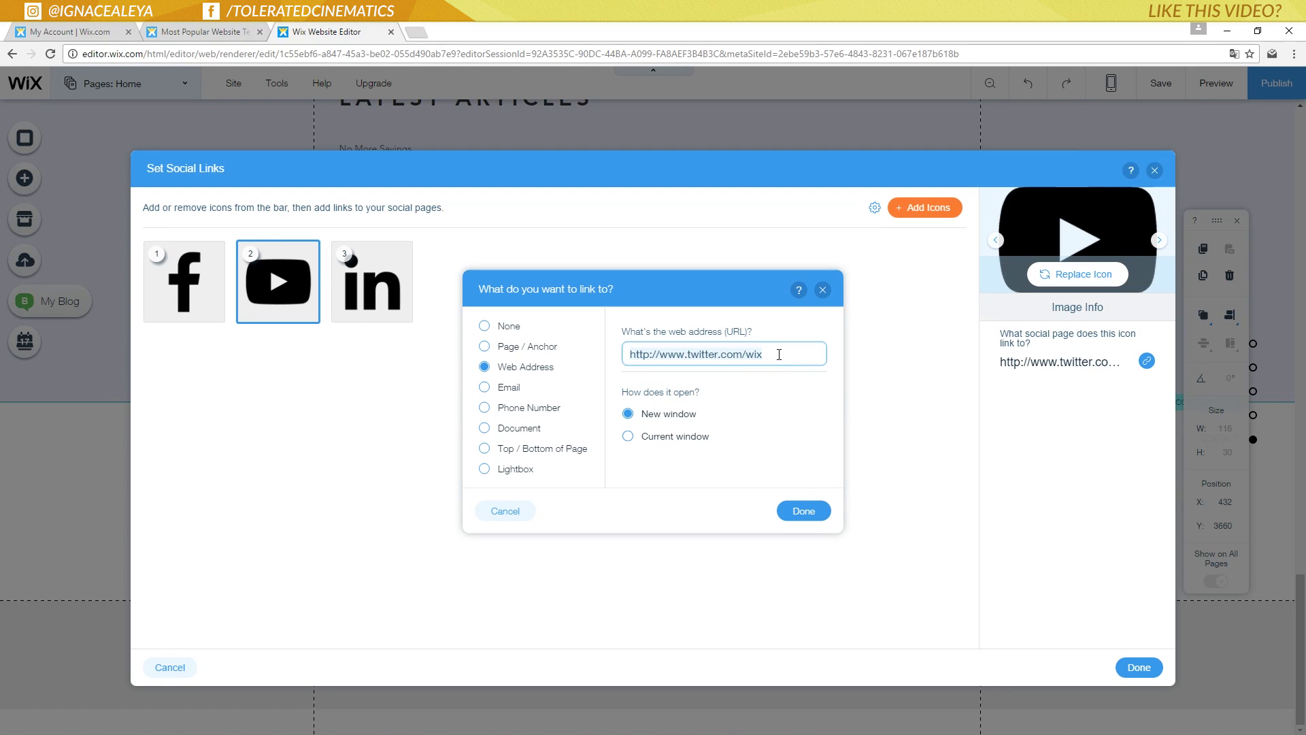
key("ctrl+v")
left_click_drag(729, 349, 533, 355)
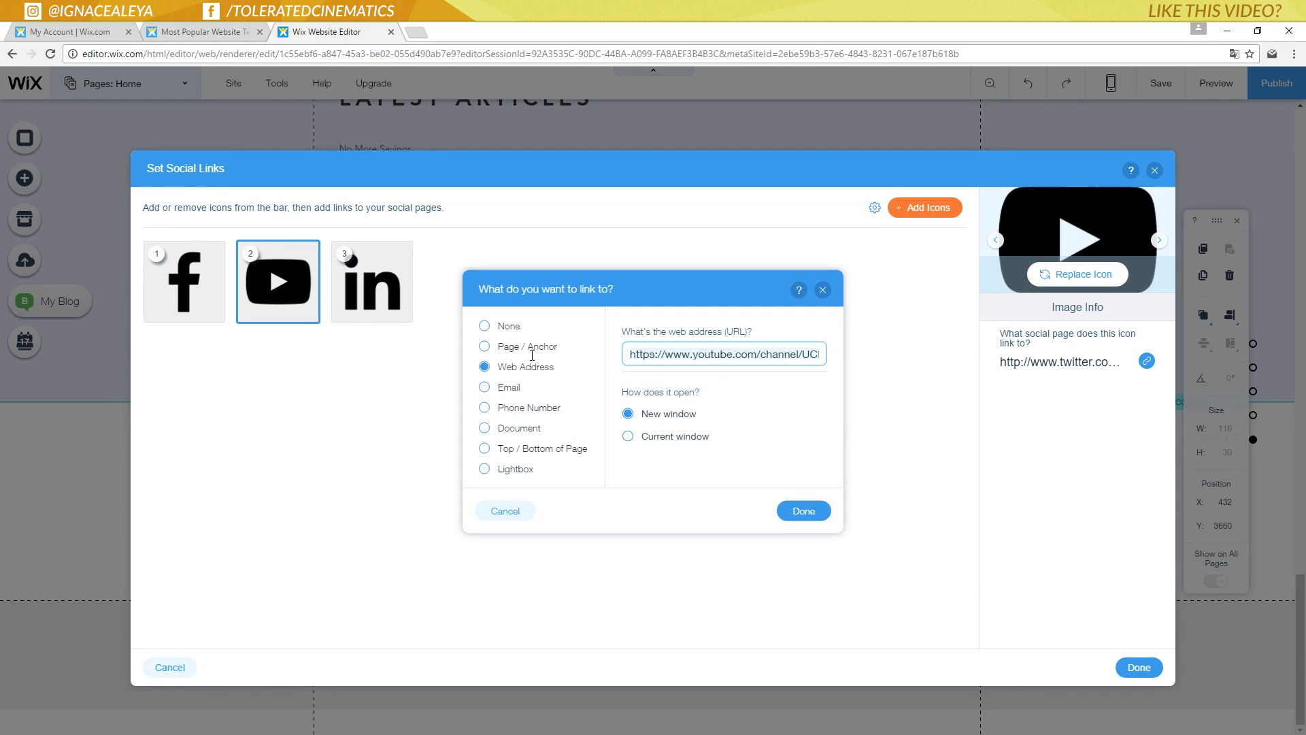
left_click(809, 511)
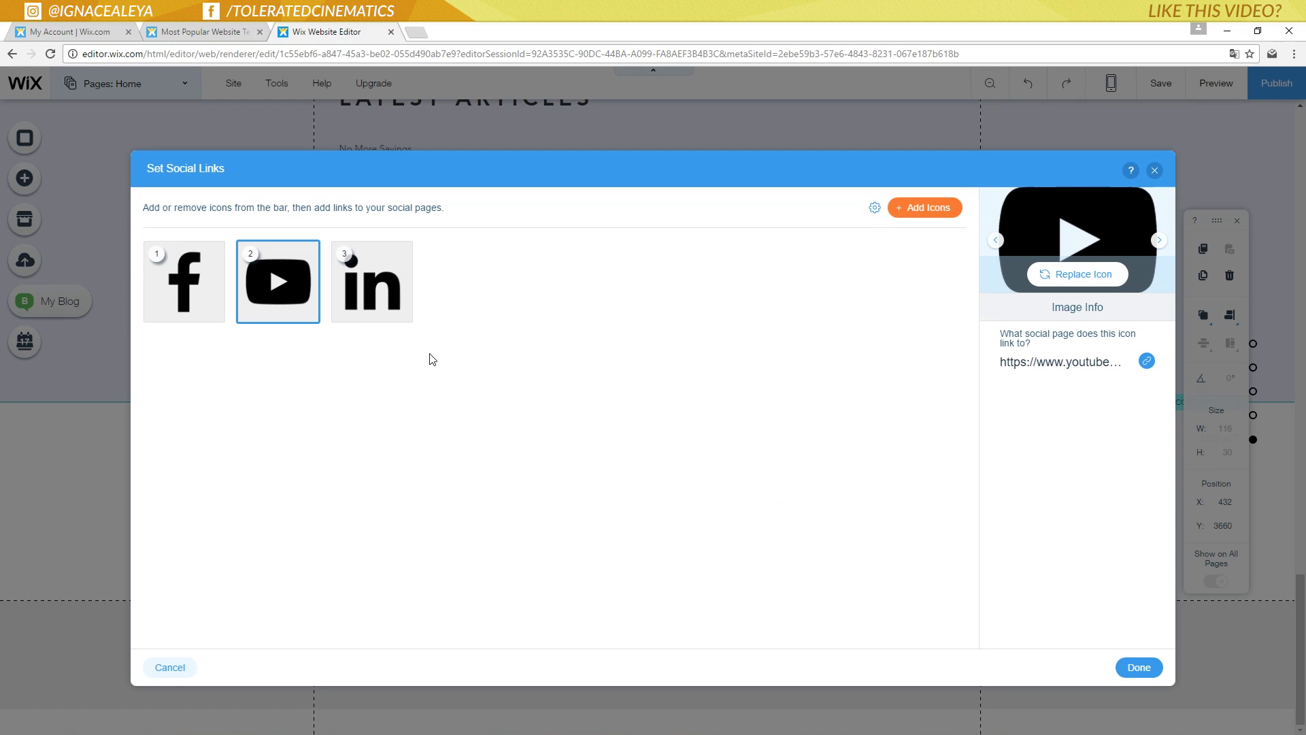
- Replace the LinkedIn icon in the social bar with the free black circular Instagram icon
left_click(367, 287)
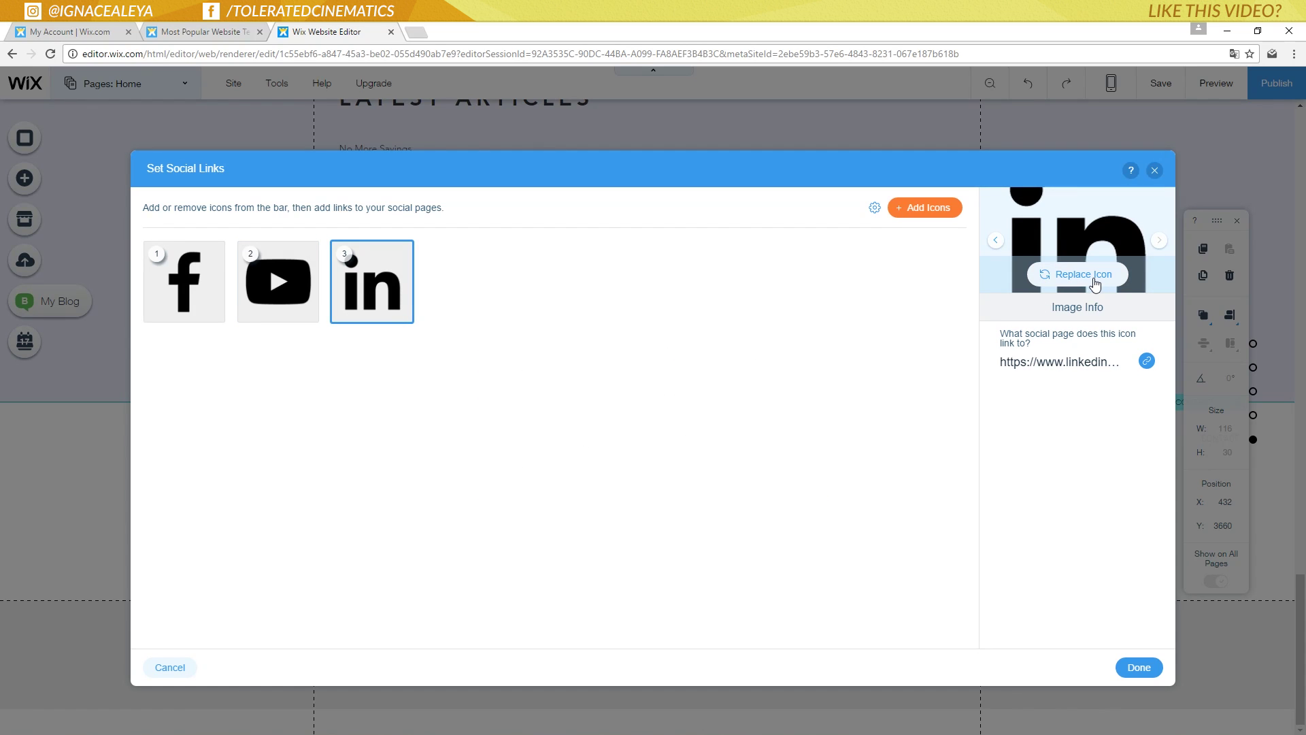
left_click(1079, 277)
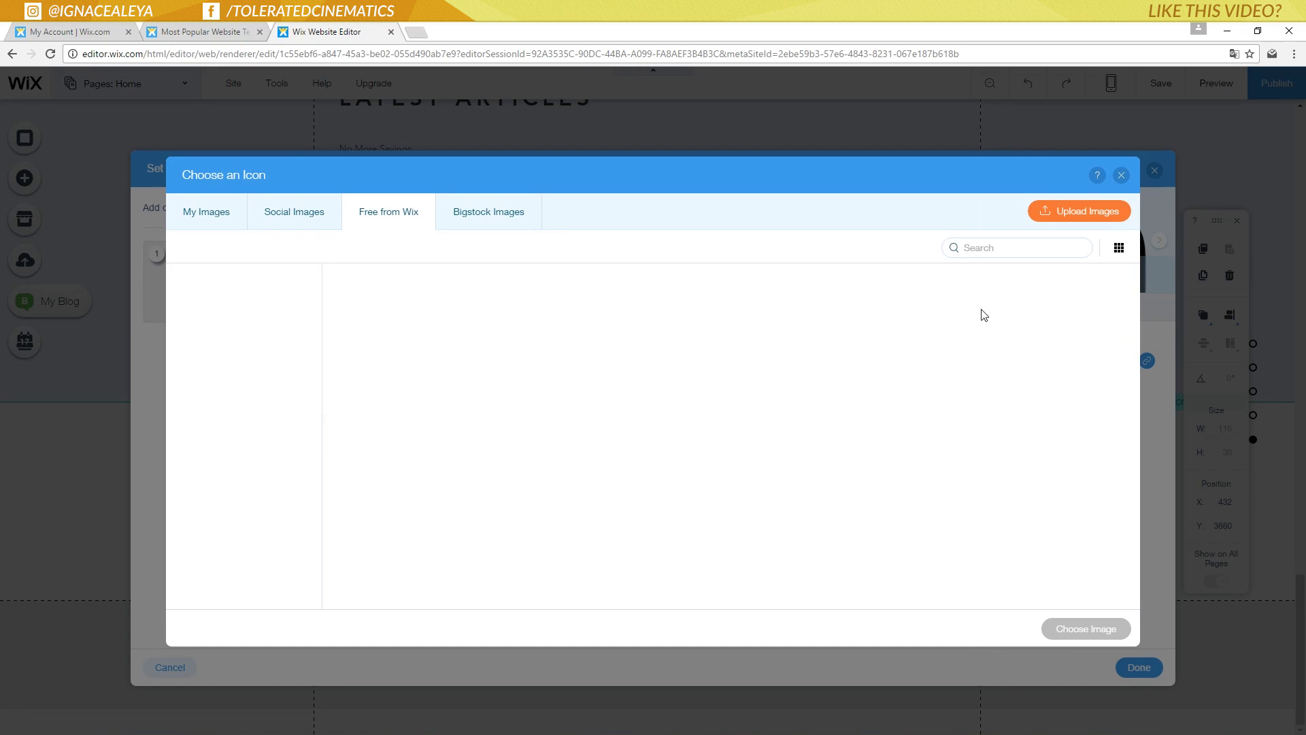
left_click(224, 336)
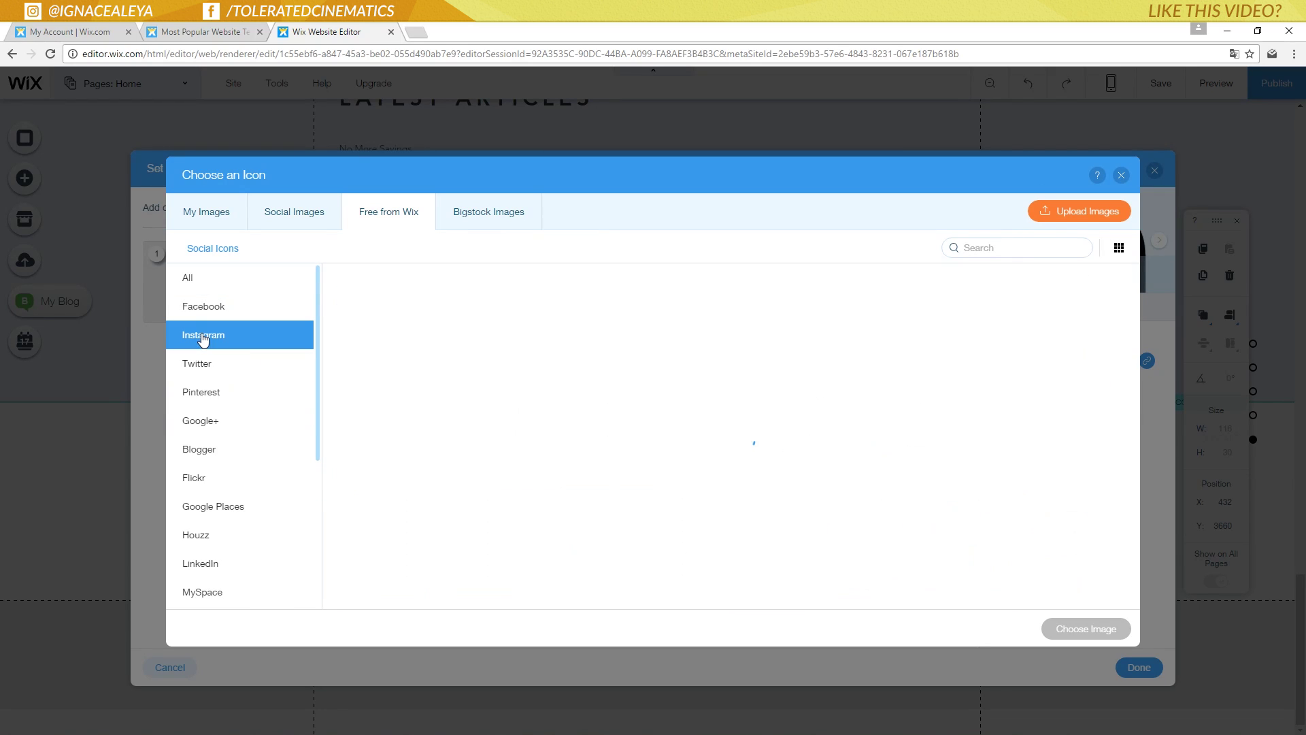
left_click(590, 355)
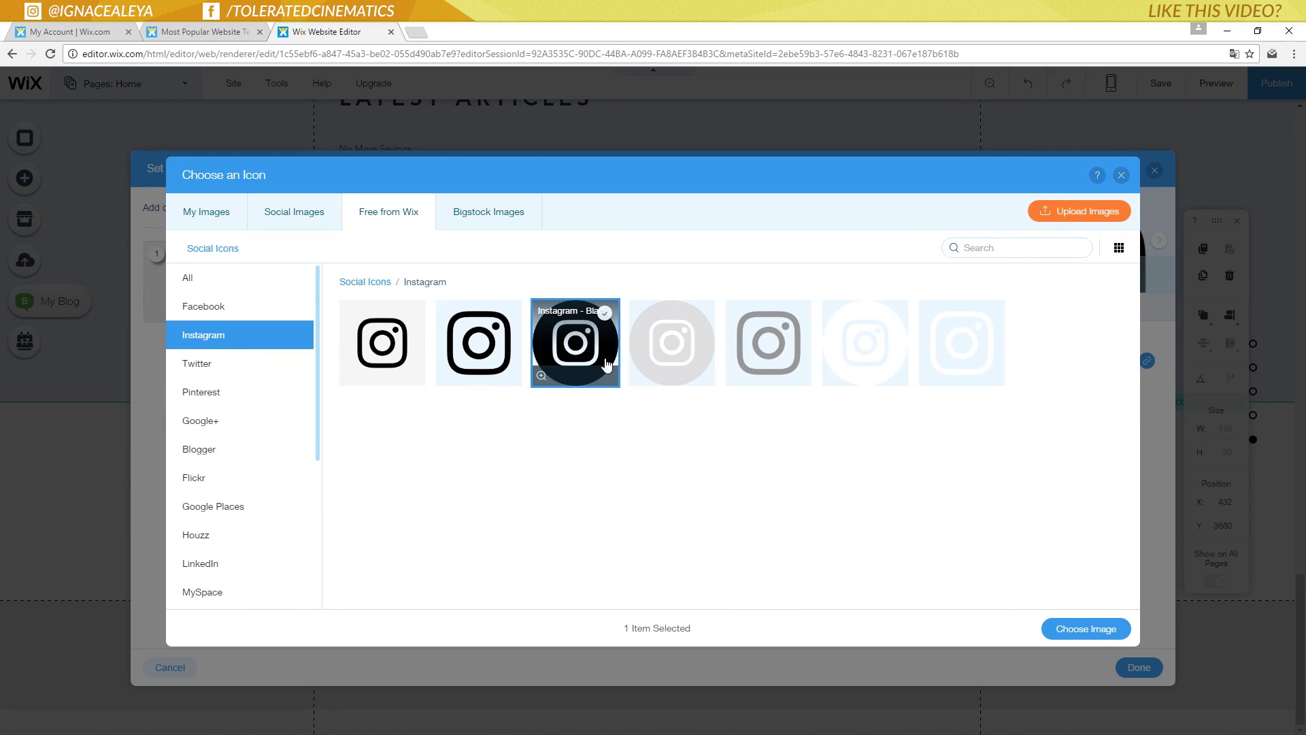
left_click(1064, 628)
left_click(1074, 362)
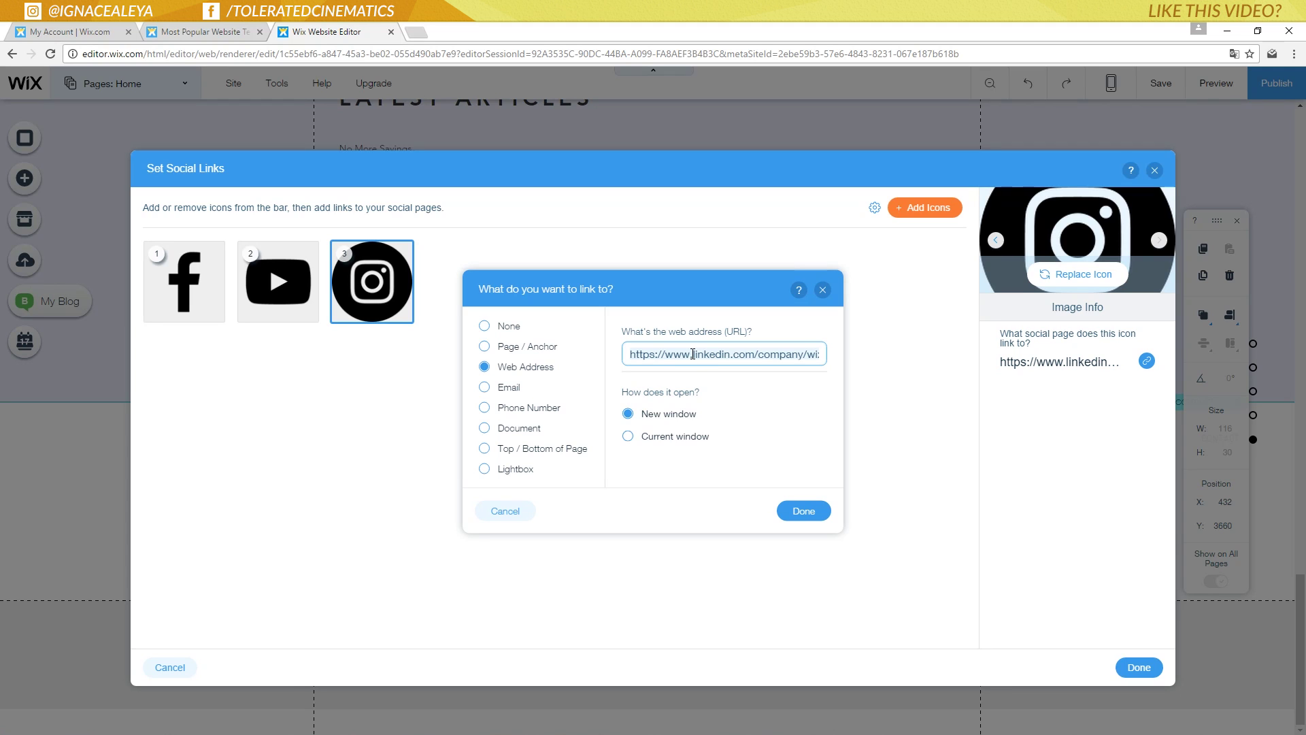
left_click_drag(693, 358, 752, 358)
left_click(708, 355)
left_click_drag(662, 353, 1089, 366)
type("i")
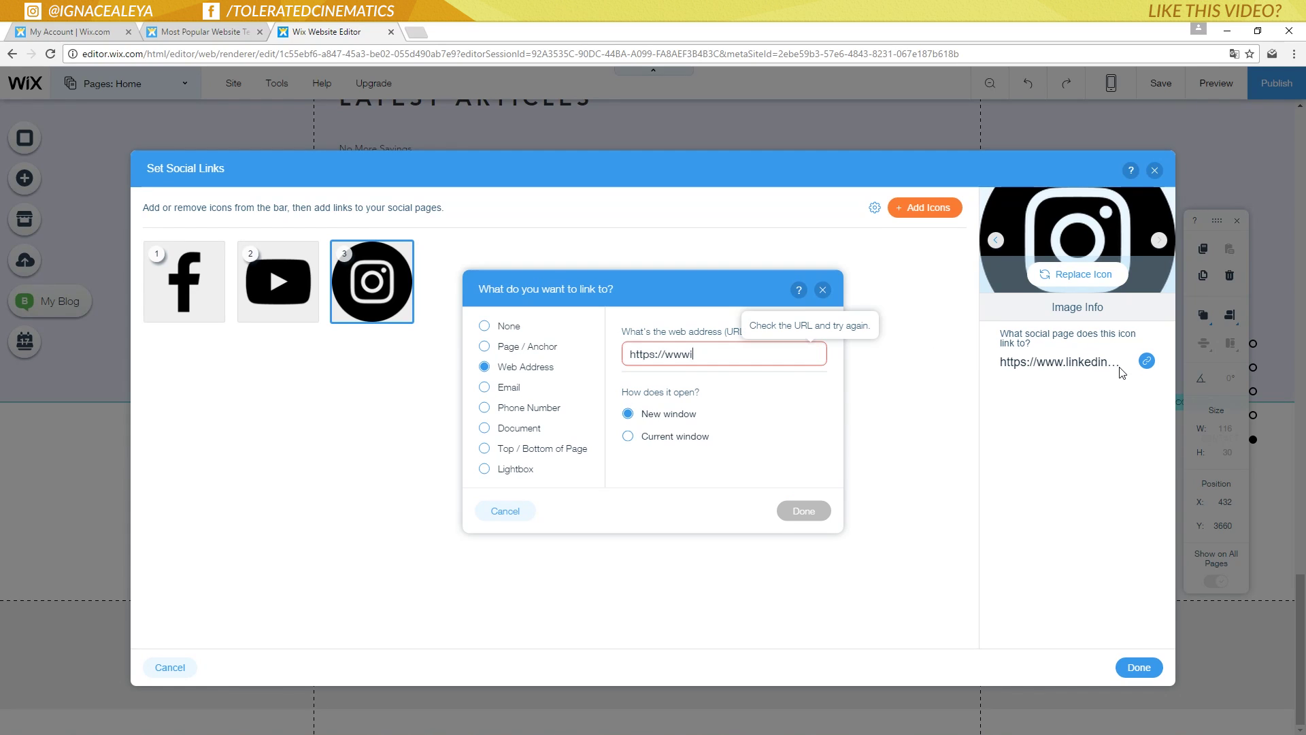
type(".instagram.com/ignacealeya")
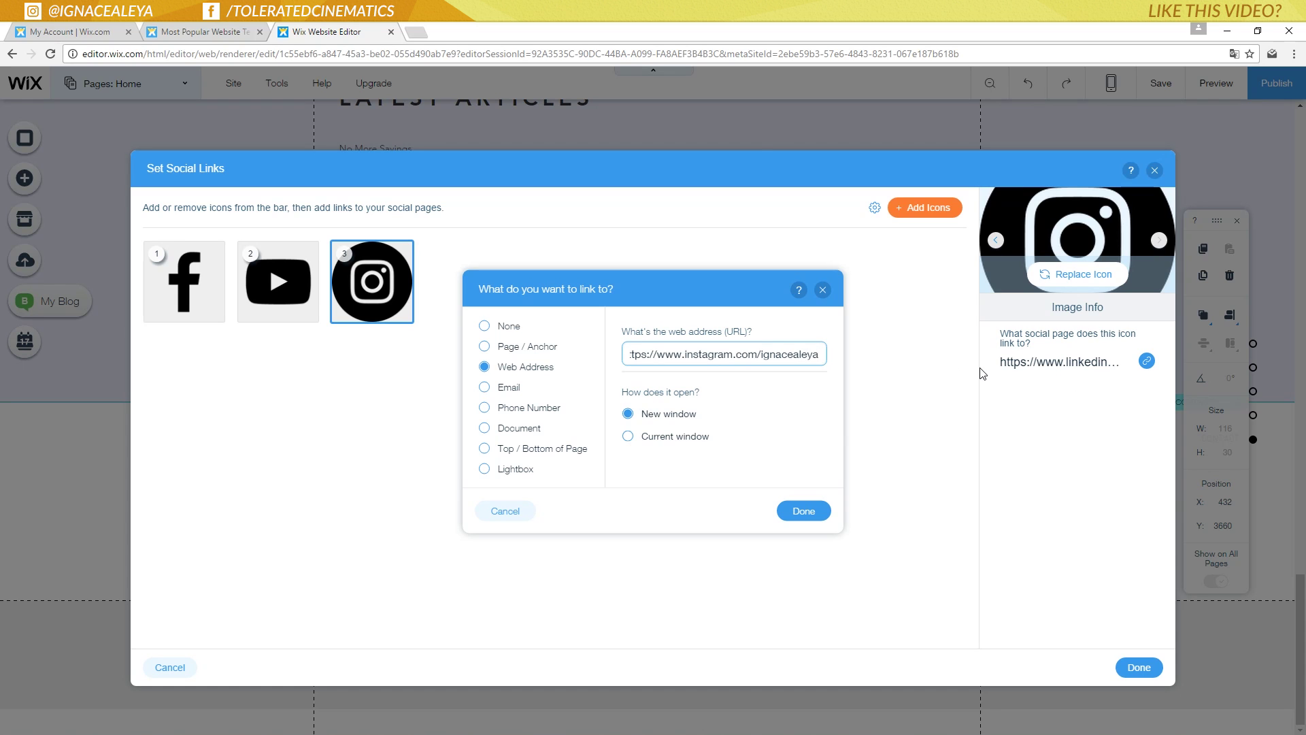
left_click(789, 509)
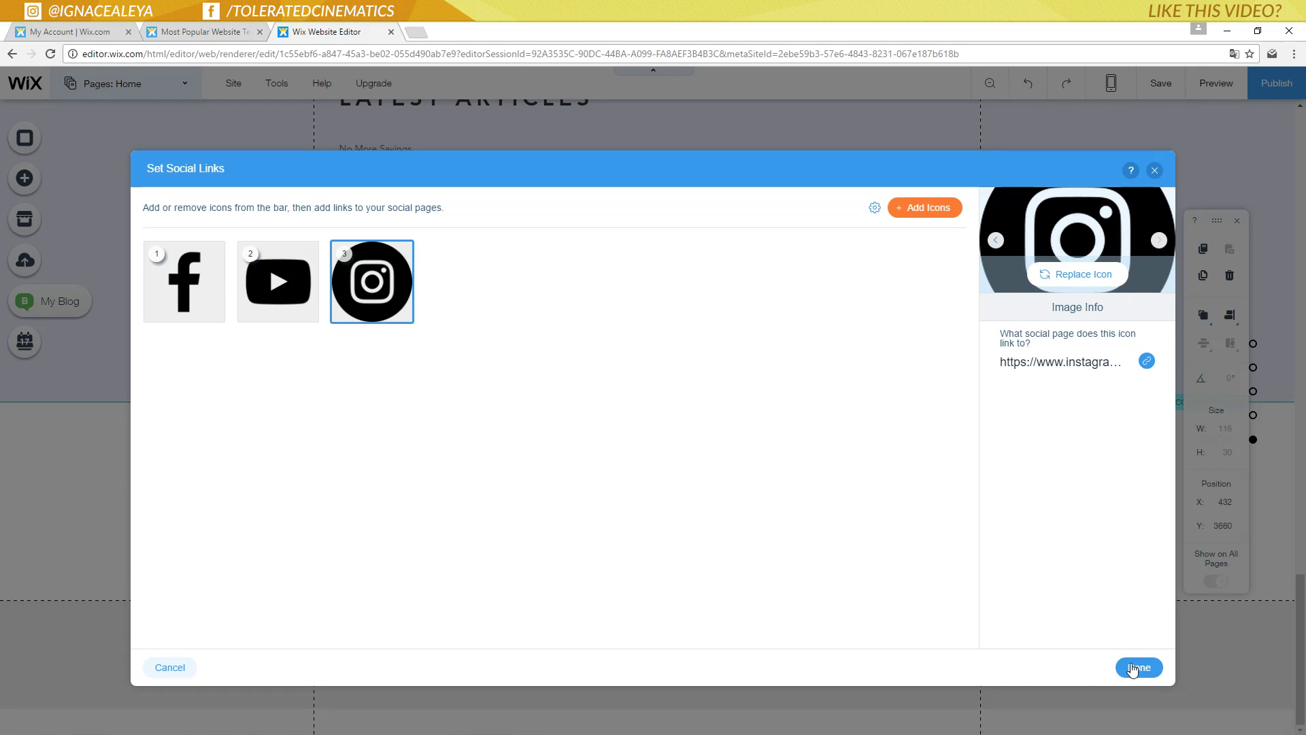
left_click(1129, 667)
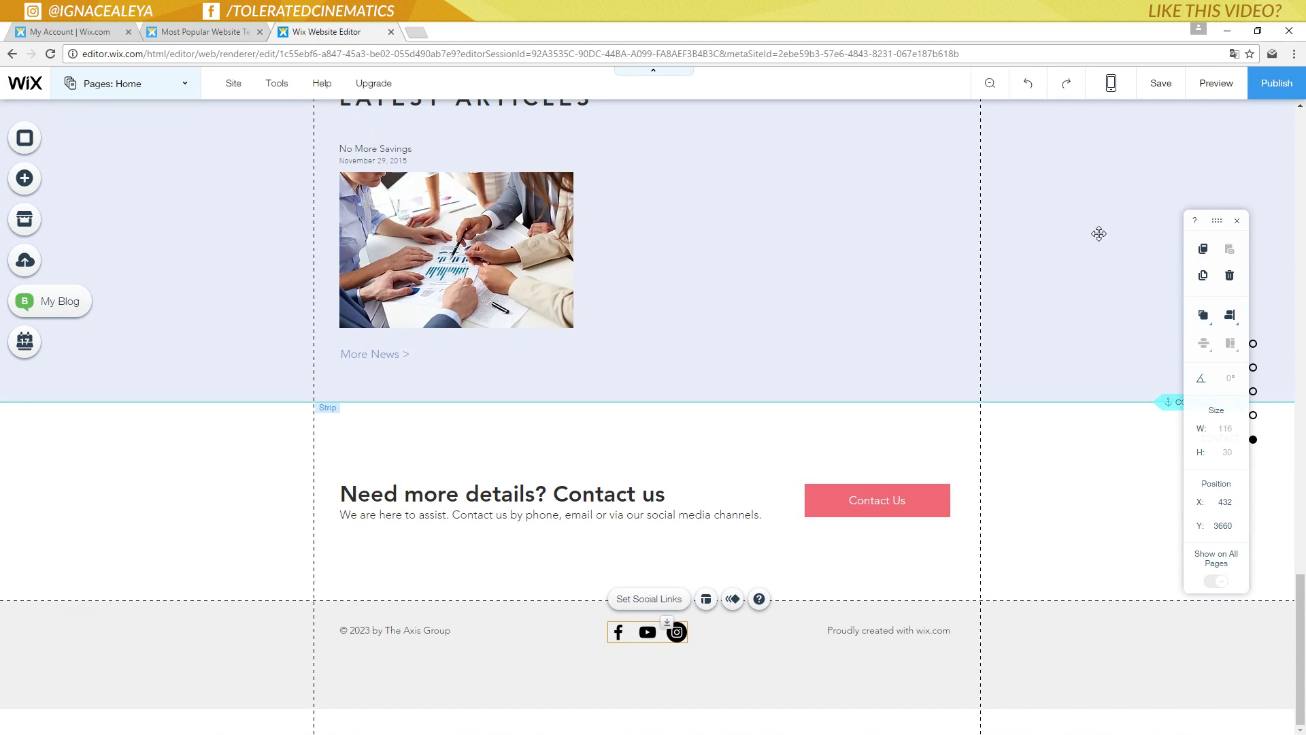
- Preview the site, test the footer's YouTube icon link, look over the sections above, and return to the editor
left_click(1221, 85)
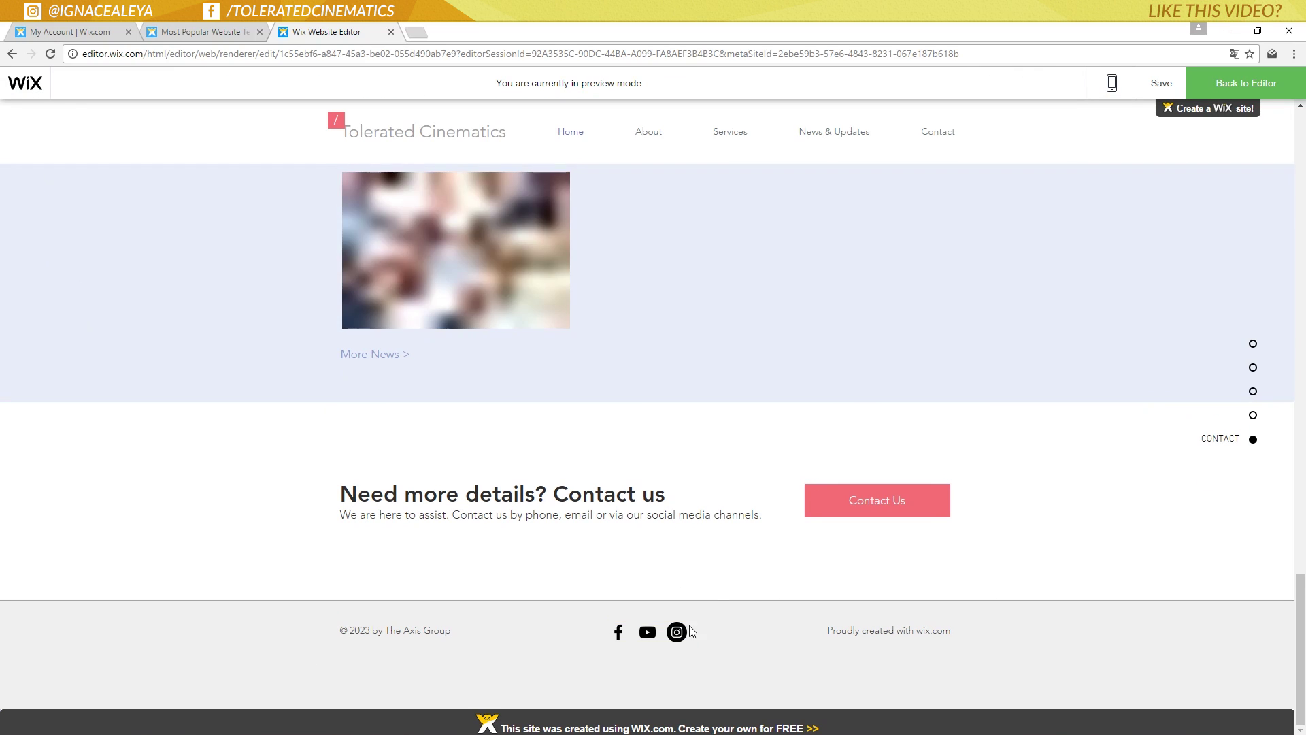
left_click(648, 638)
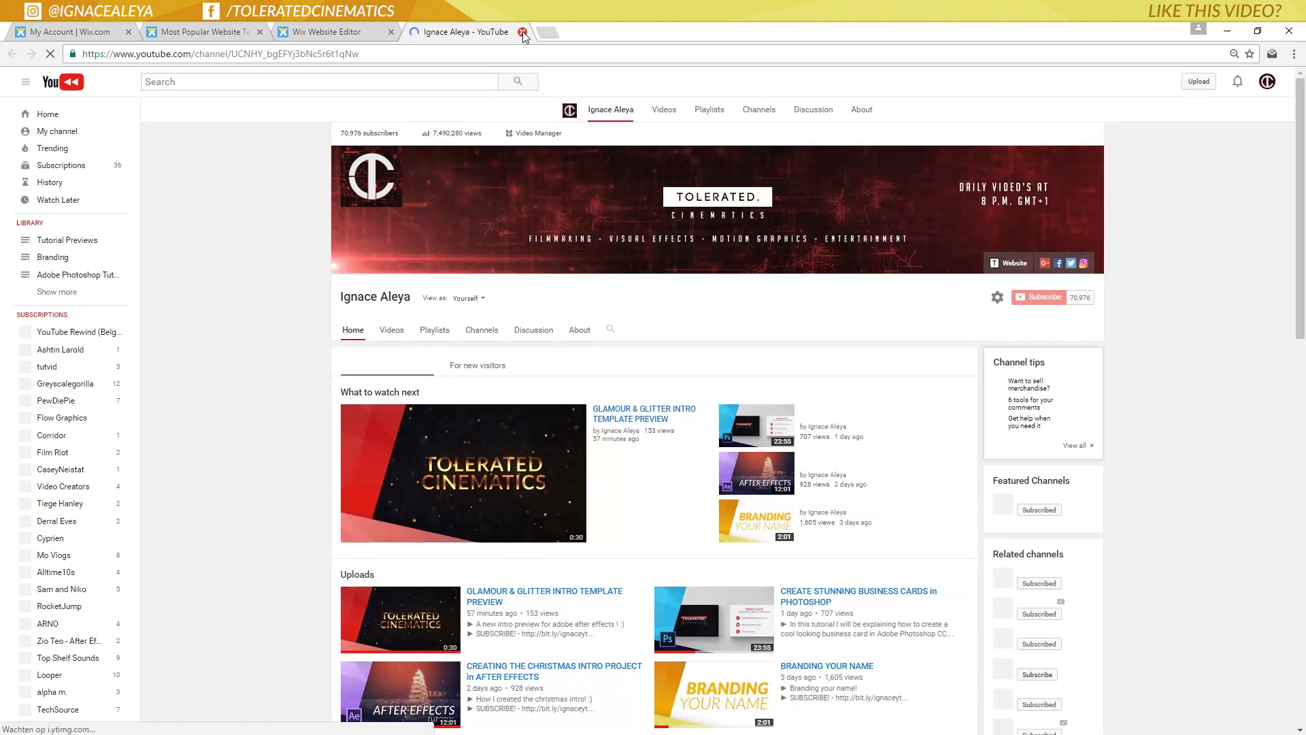
left_click(523, 31)
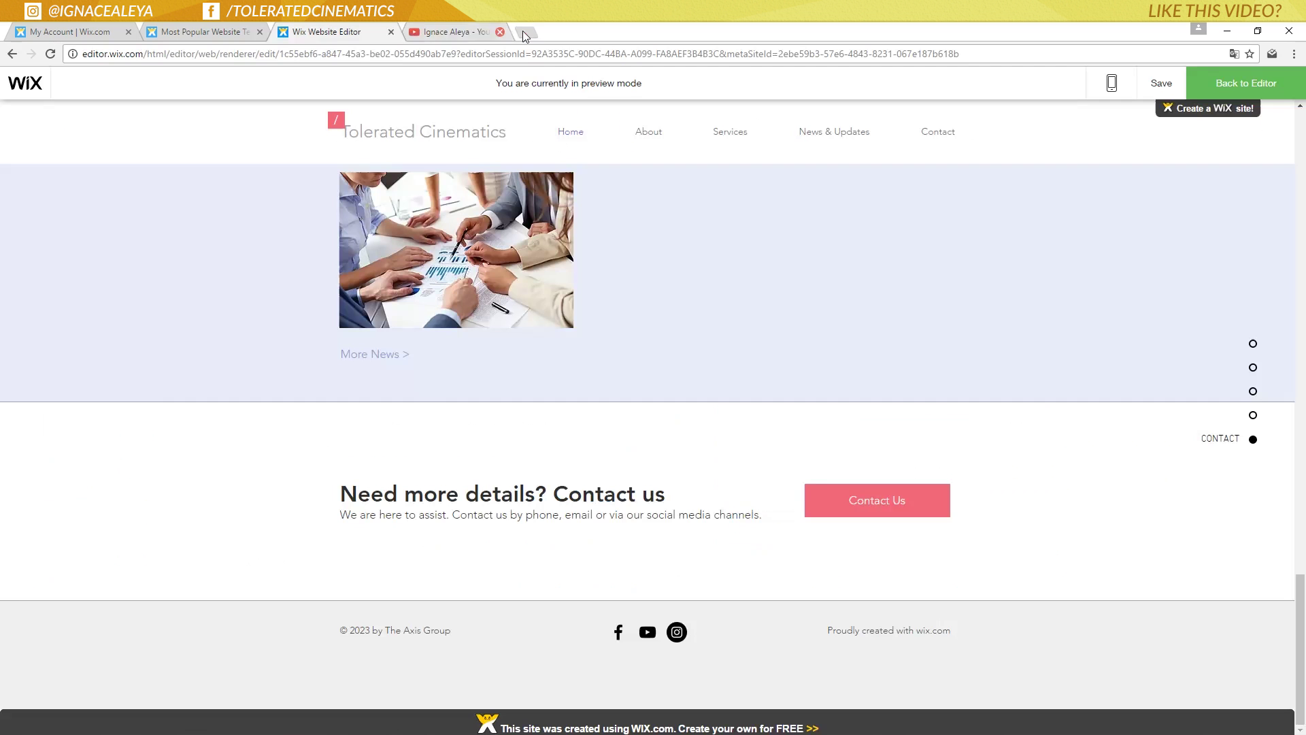
scroll(649, 340, "up", 5)
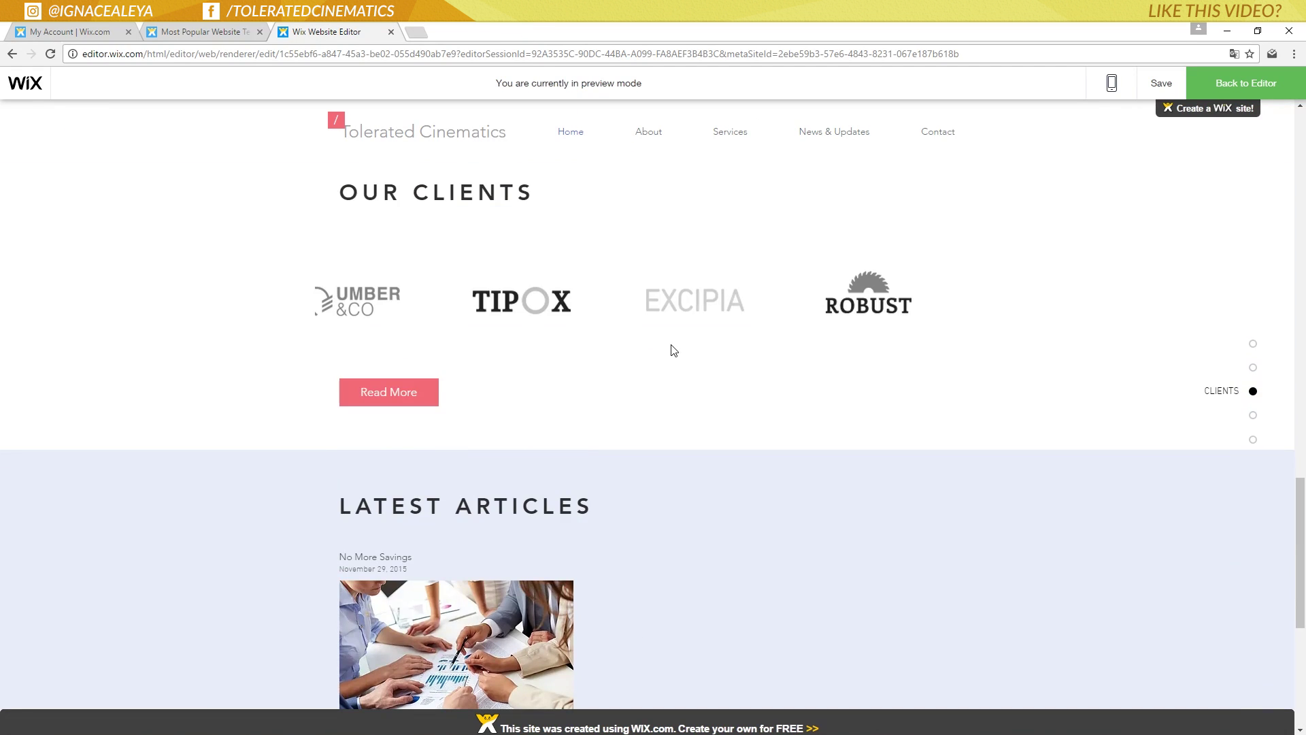
scroll(670, 345, "up", 5)
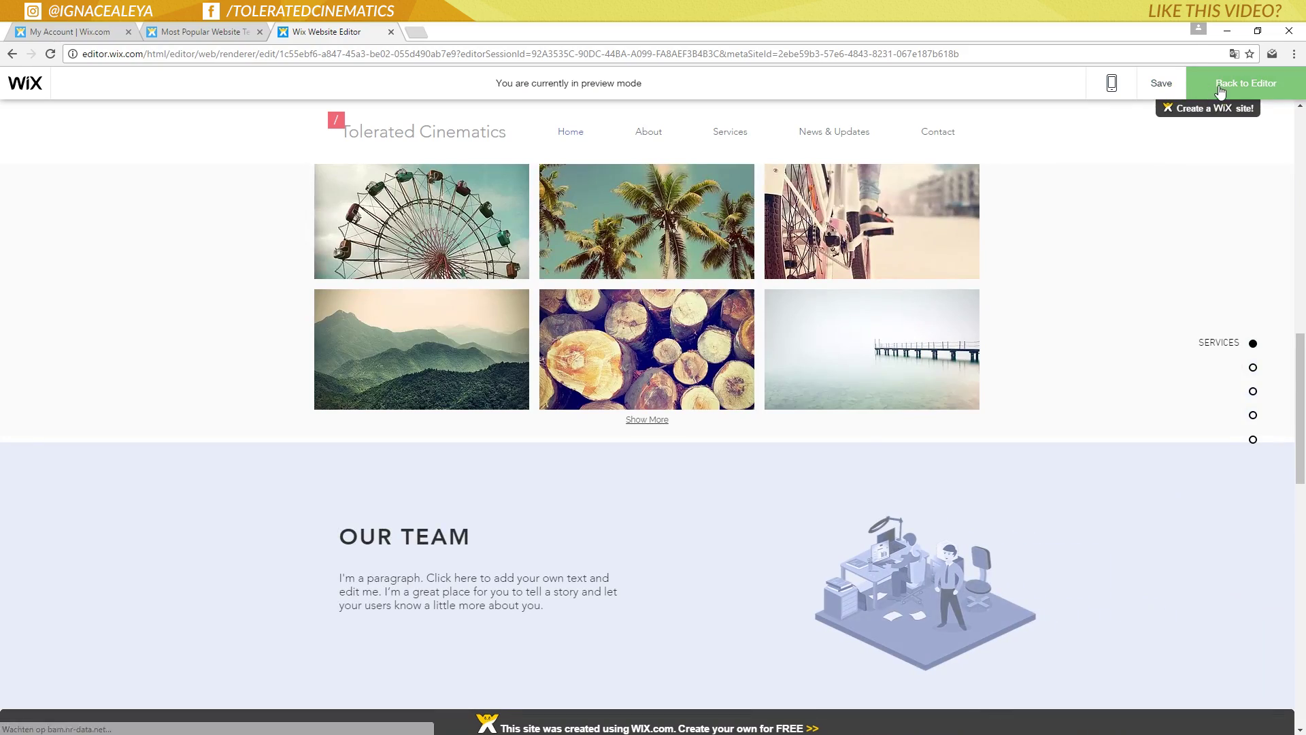
left_click(1218, 87)
- Browse the blog elements and related apps that can be added to the page, without adding any
scroll(880, 291, "up", 10)
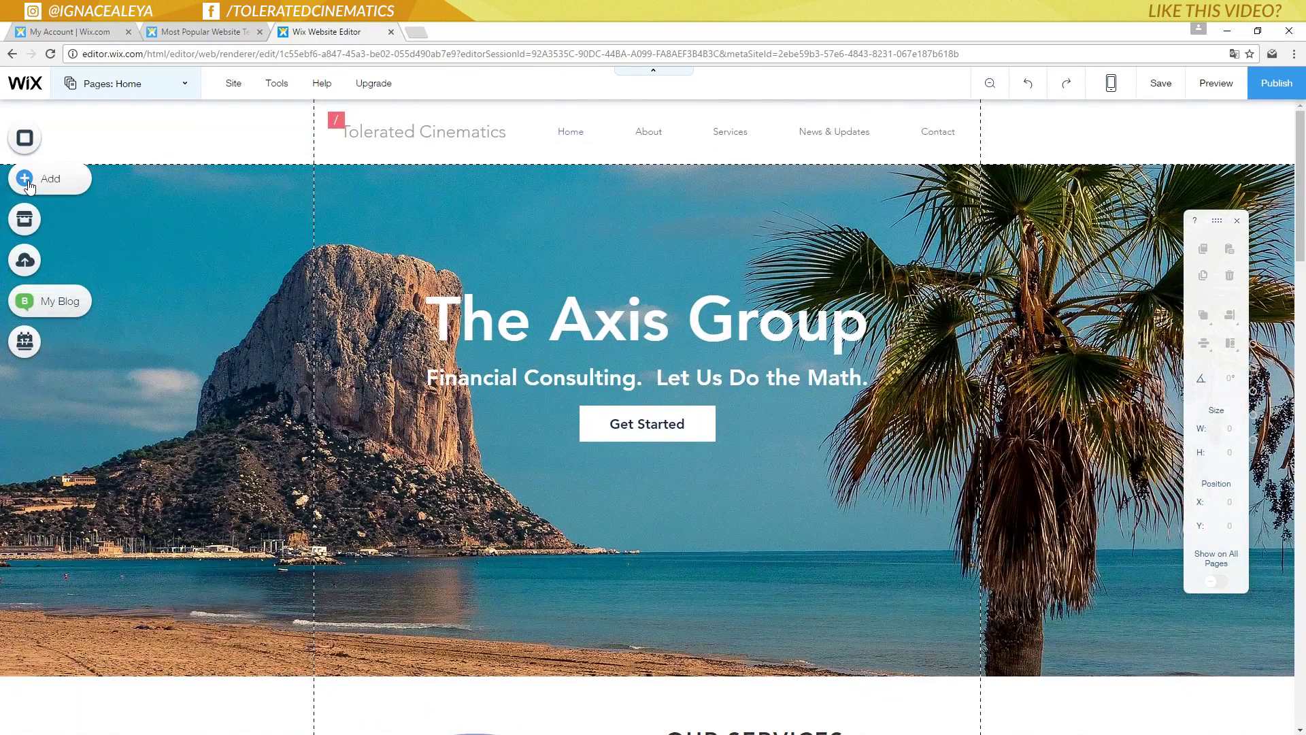
left_click(26, 179)
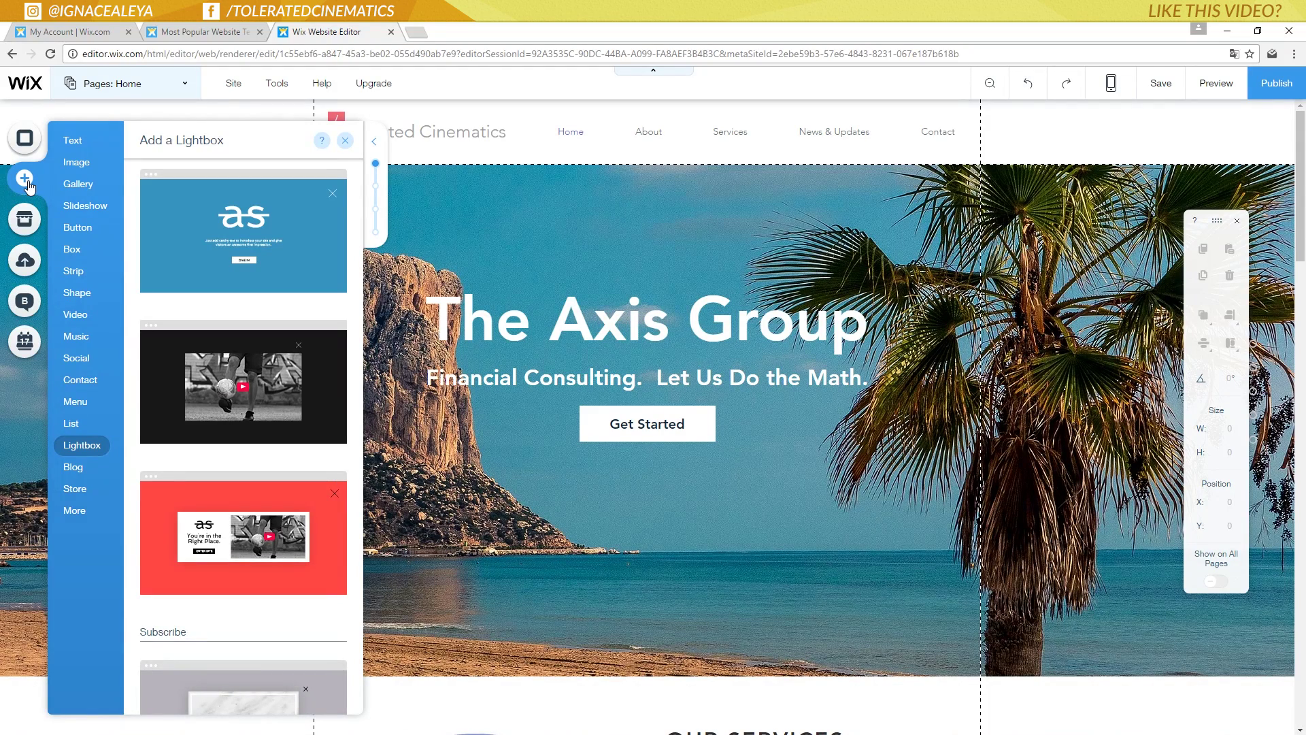
left_click(73, 467)
scroll(225, 369, "down", 1)
scroll(226, 368, "down", 15)
scroll(225, 368, "down", 5)
scroll(226, 368, "down", 6)
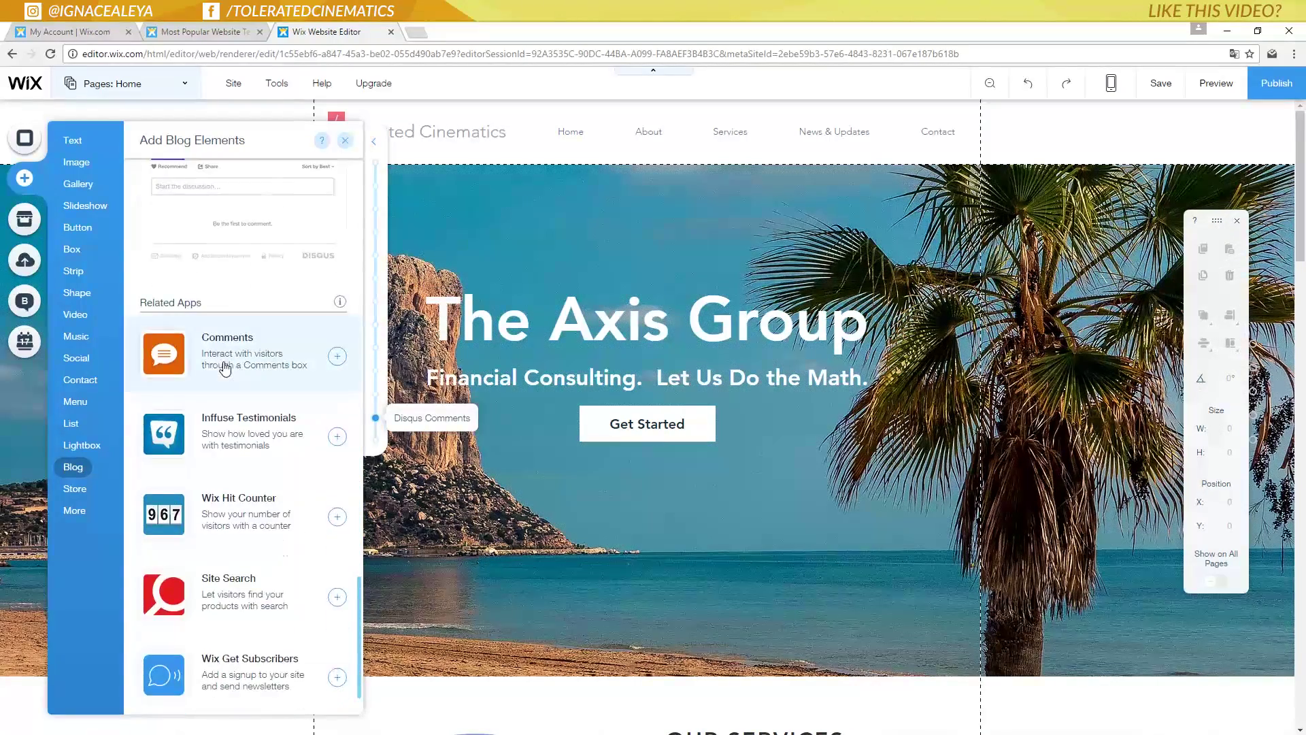
scroll(225, 368, "up", 7)
scroll(225, 368, "up", 8)
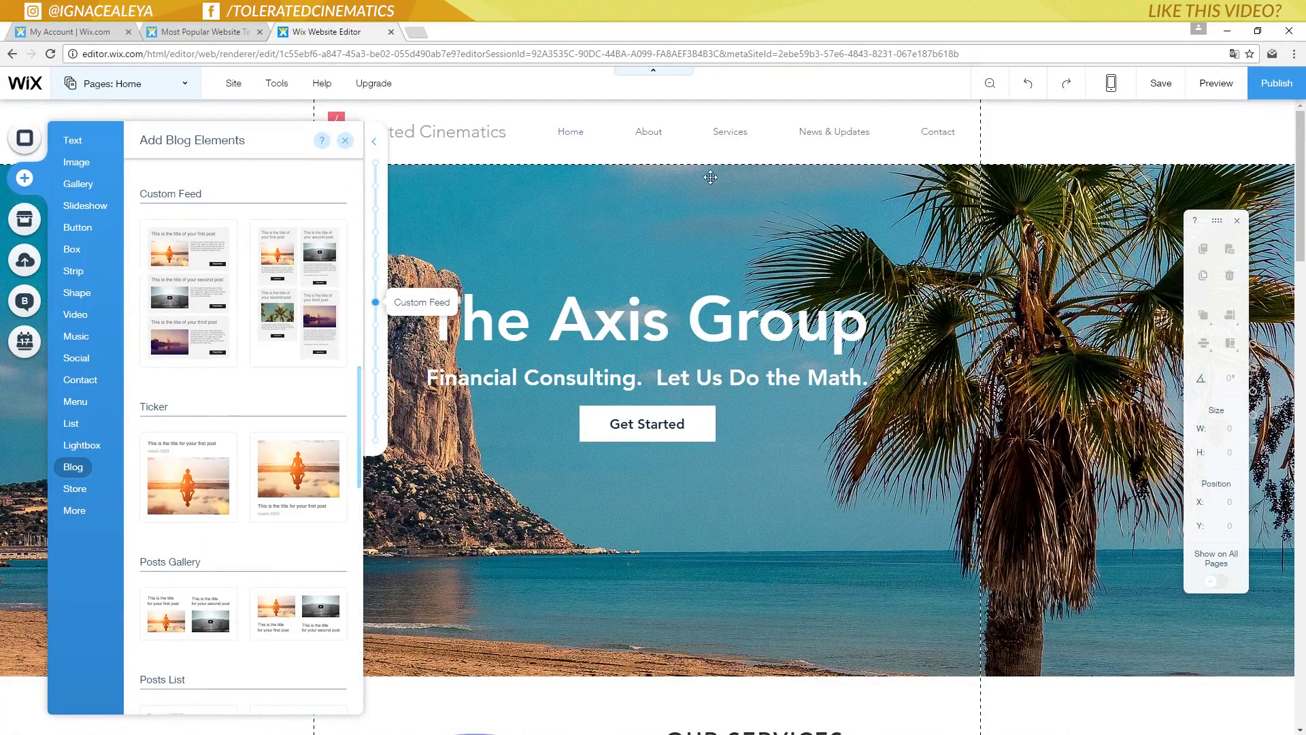
left_click(345, 140)
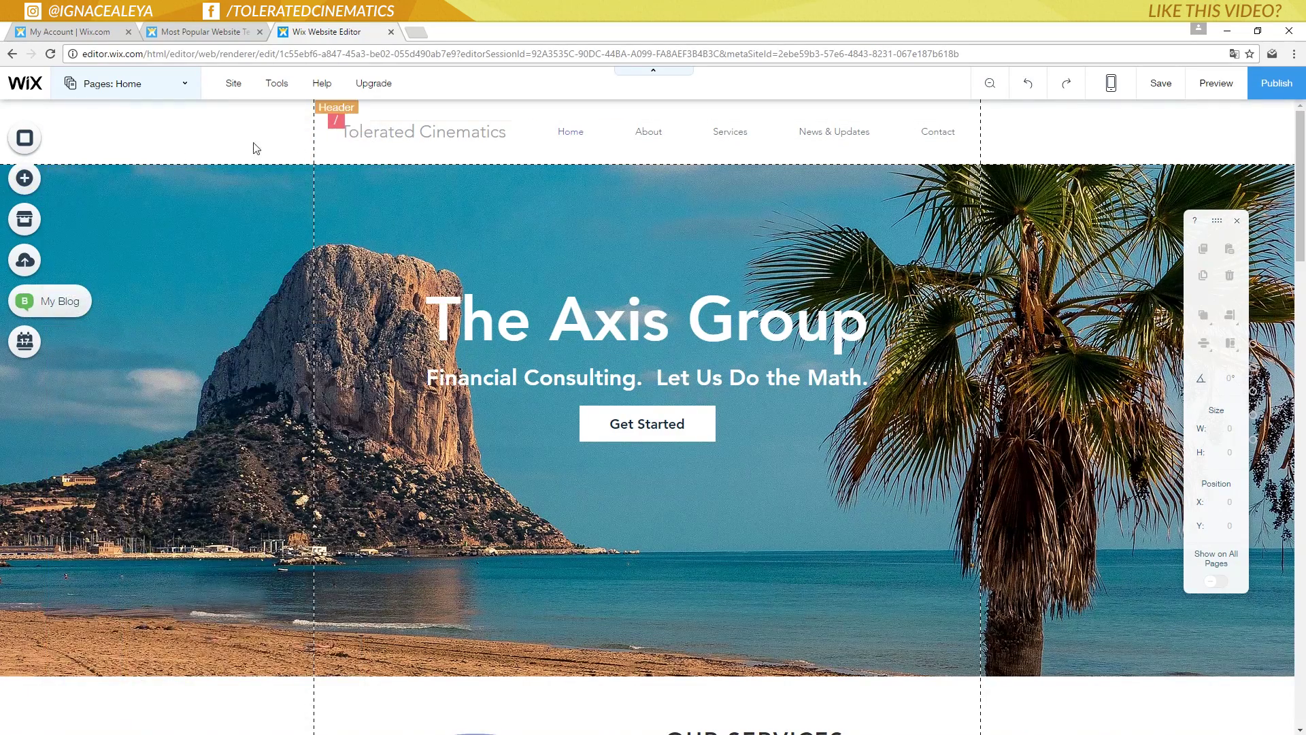
- Open the Contact page of the site for editing
left_click(693, 133)
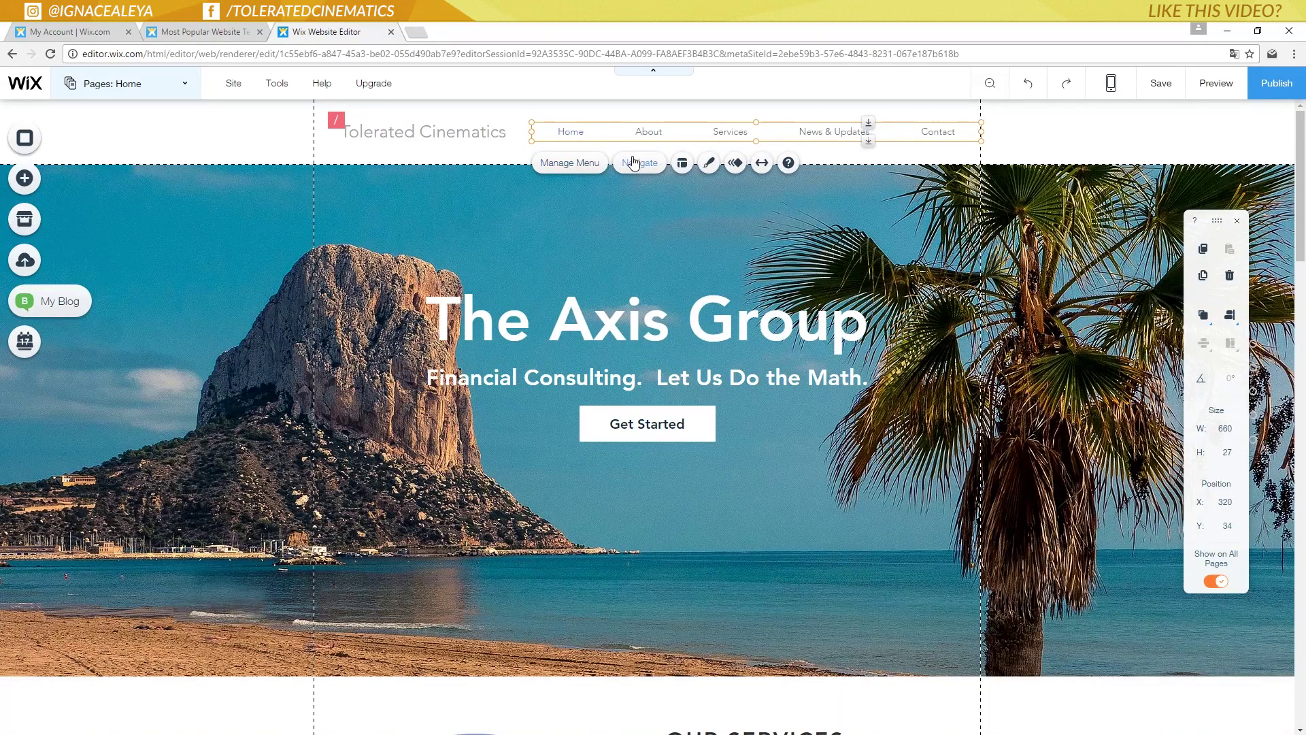
left_click(599, 163)
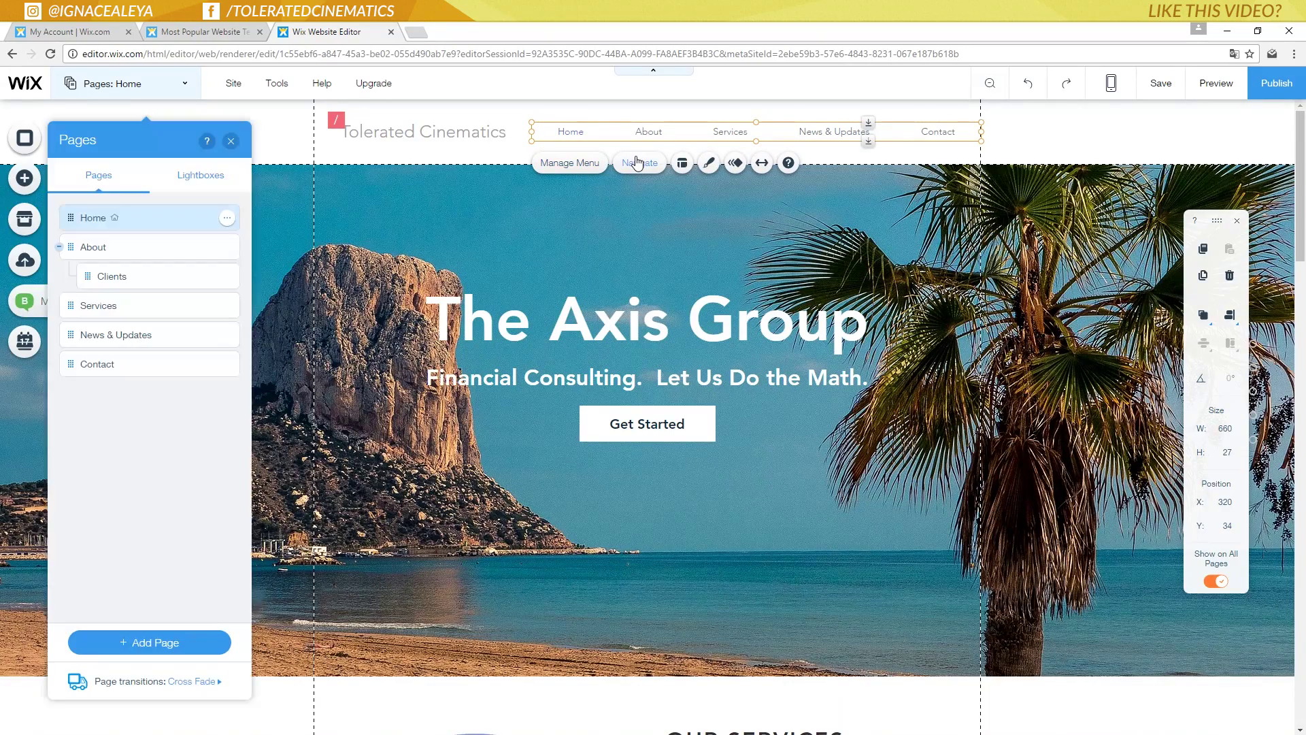
left_click(96, 363)
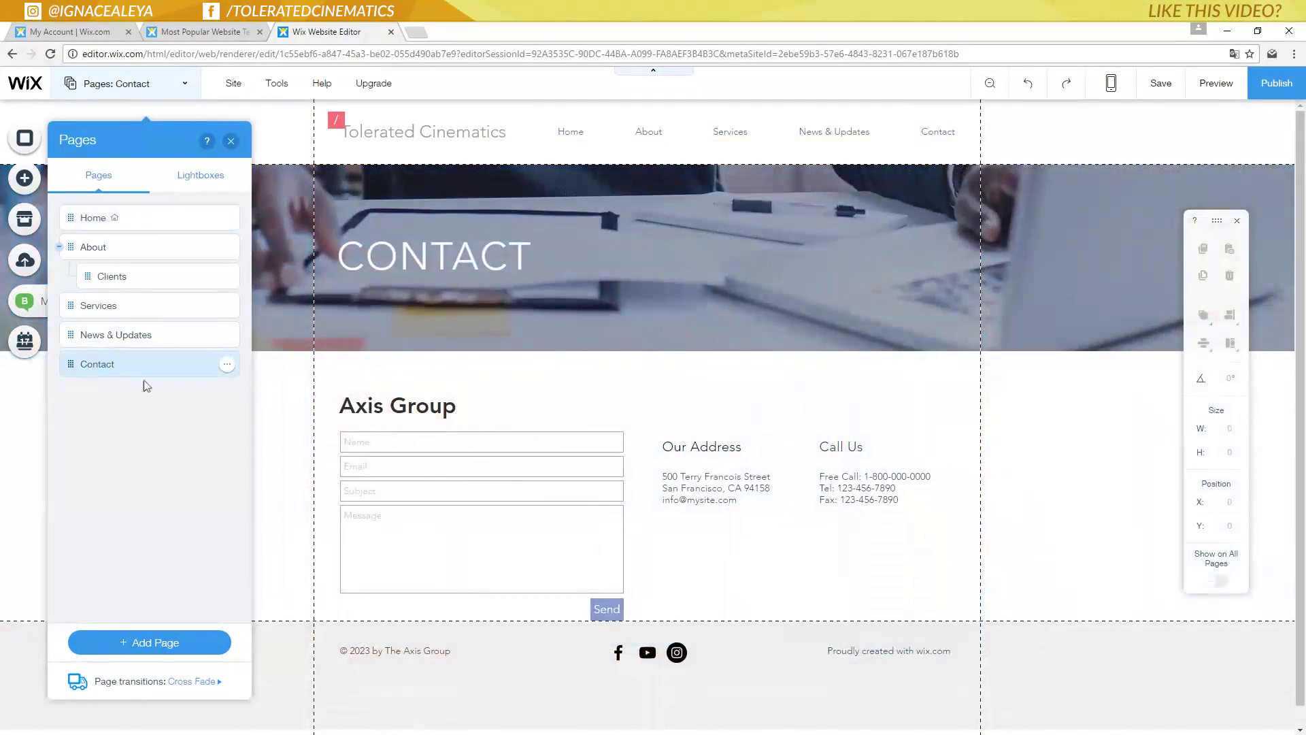
- Change the recipient e-mail address in the contact form's settings to the business's info address
left_click(545, 447)
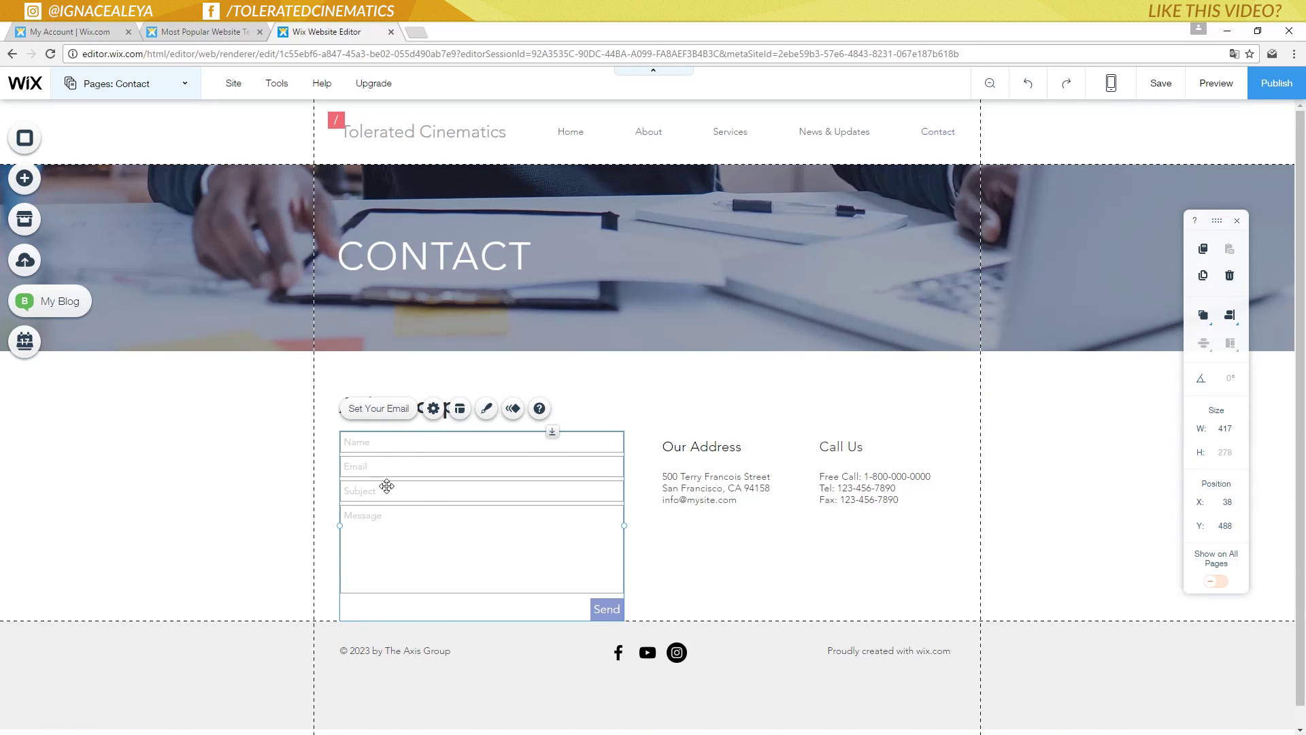
left_click(365, 413)
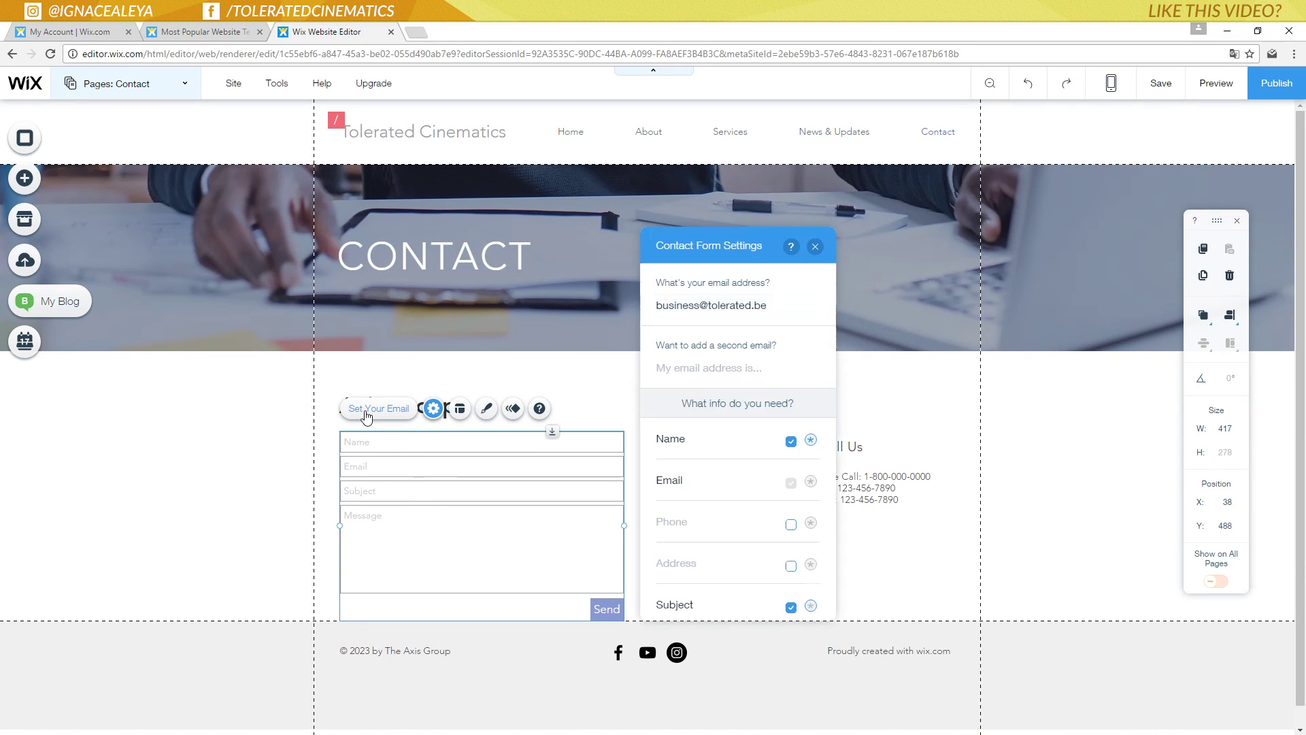
left_click(701, 307)
key("BackSpace")
key("BackSpace")
key("BackSpace")
key("BackSpace")
key("BackSpace")
key("BackSpace")
key("BackSpace")
key("BackSpace")
type("info")
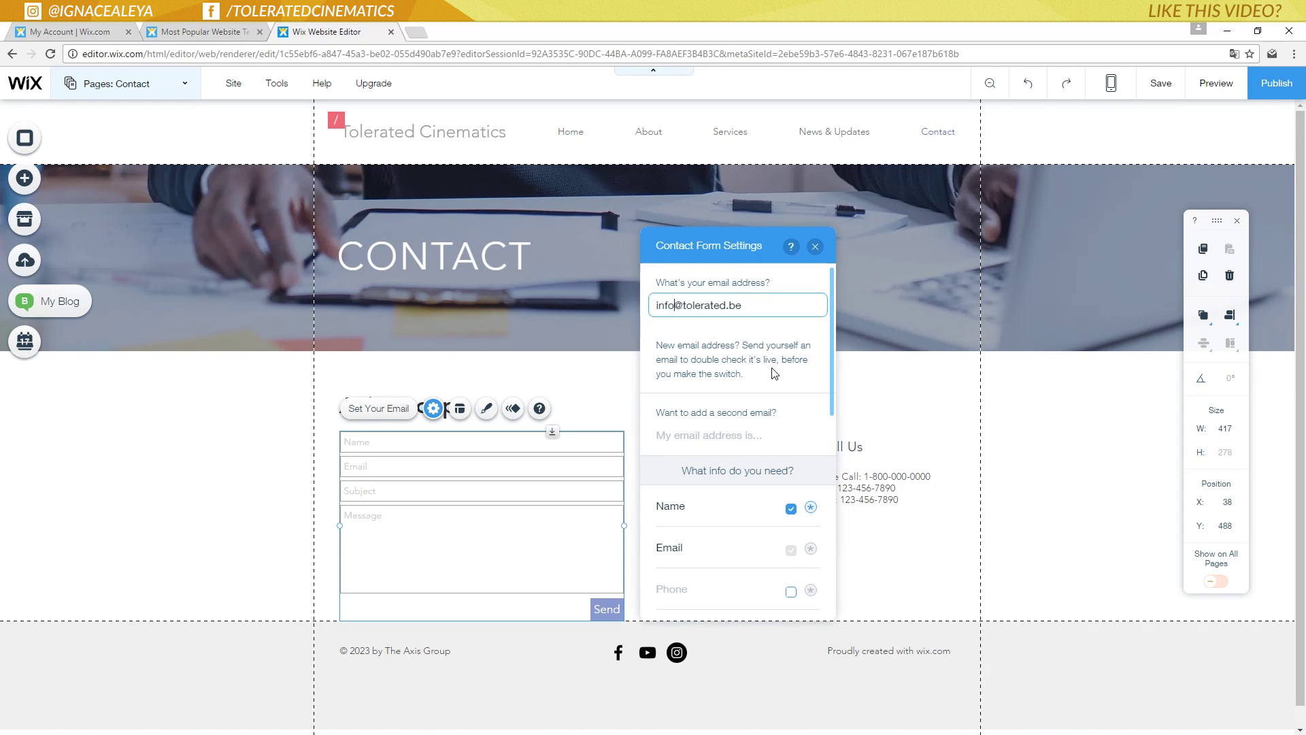
- Review the contact form's requested fields, button text and submission message options, then close its settings
scroll(772, 436, "down", 5)
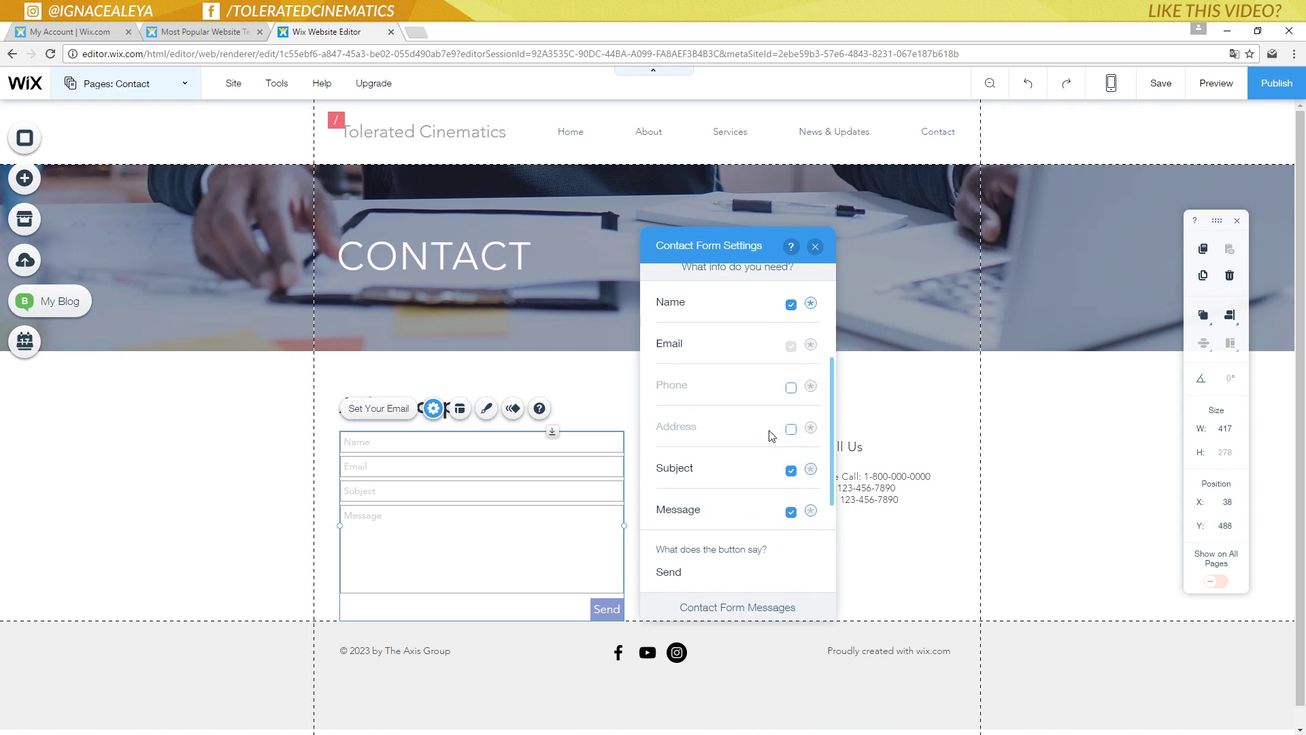
scroll(742, 367, "up", 5)
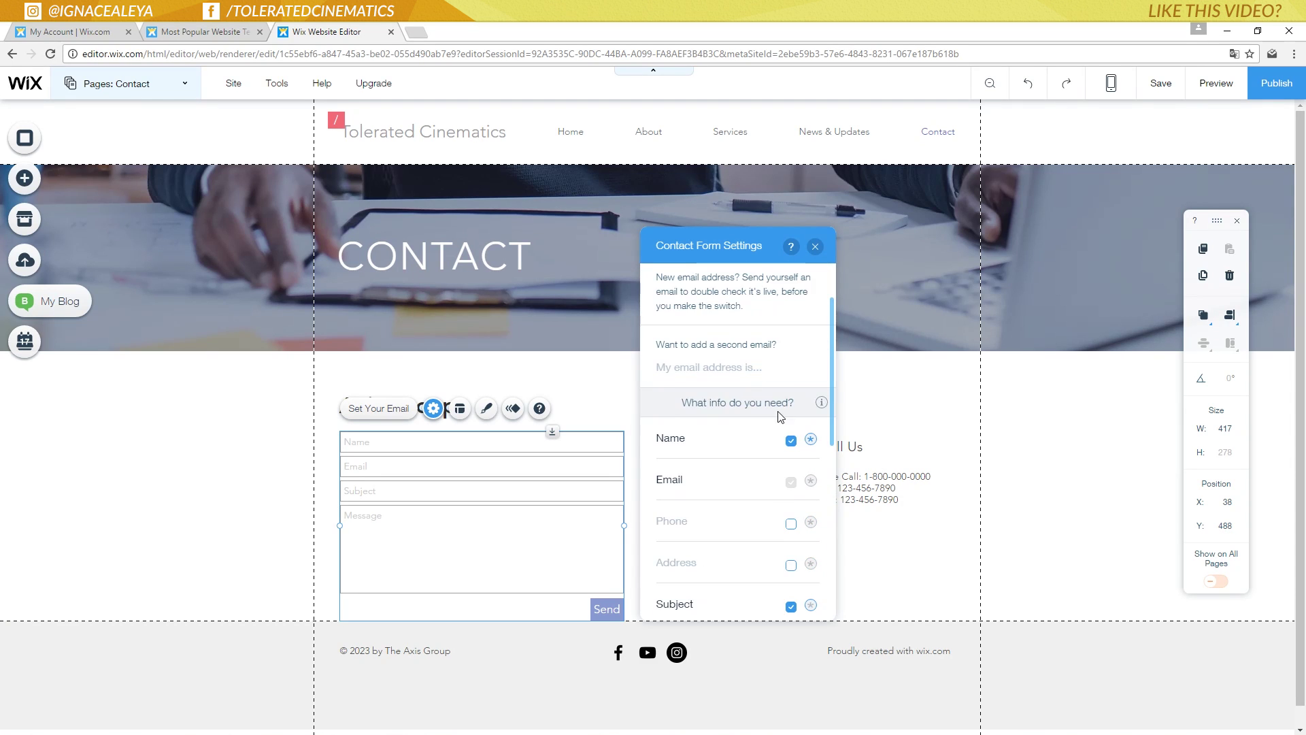
scroll(774, 410, "down", 5)
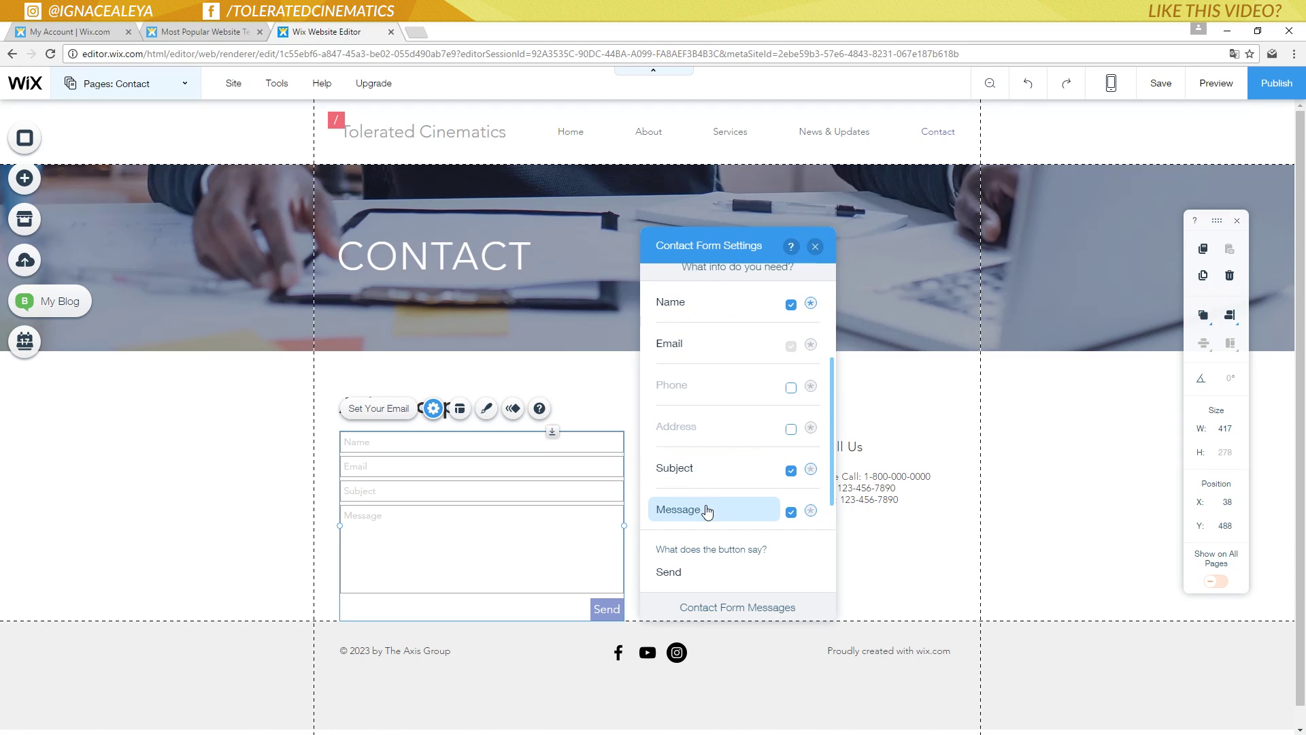
scroll(708, 510, "down", 2)
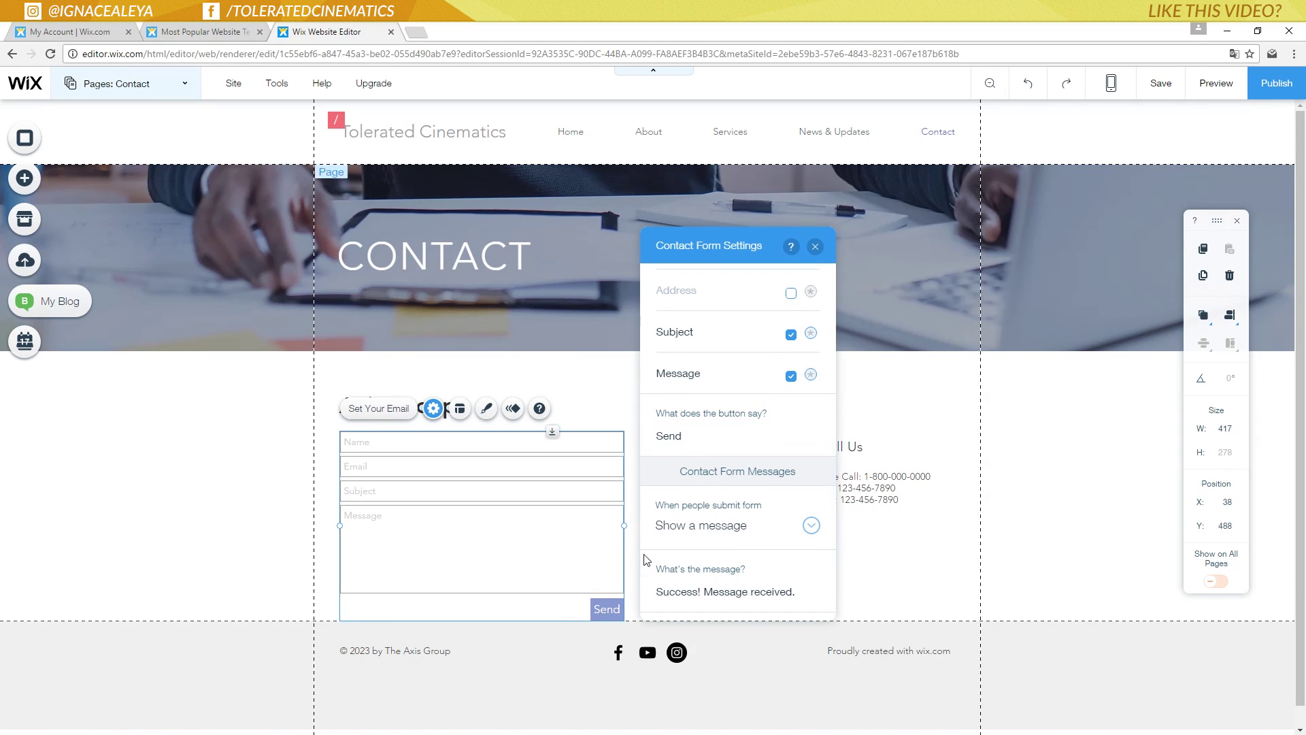
scroll(741, 500, "down", 1)
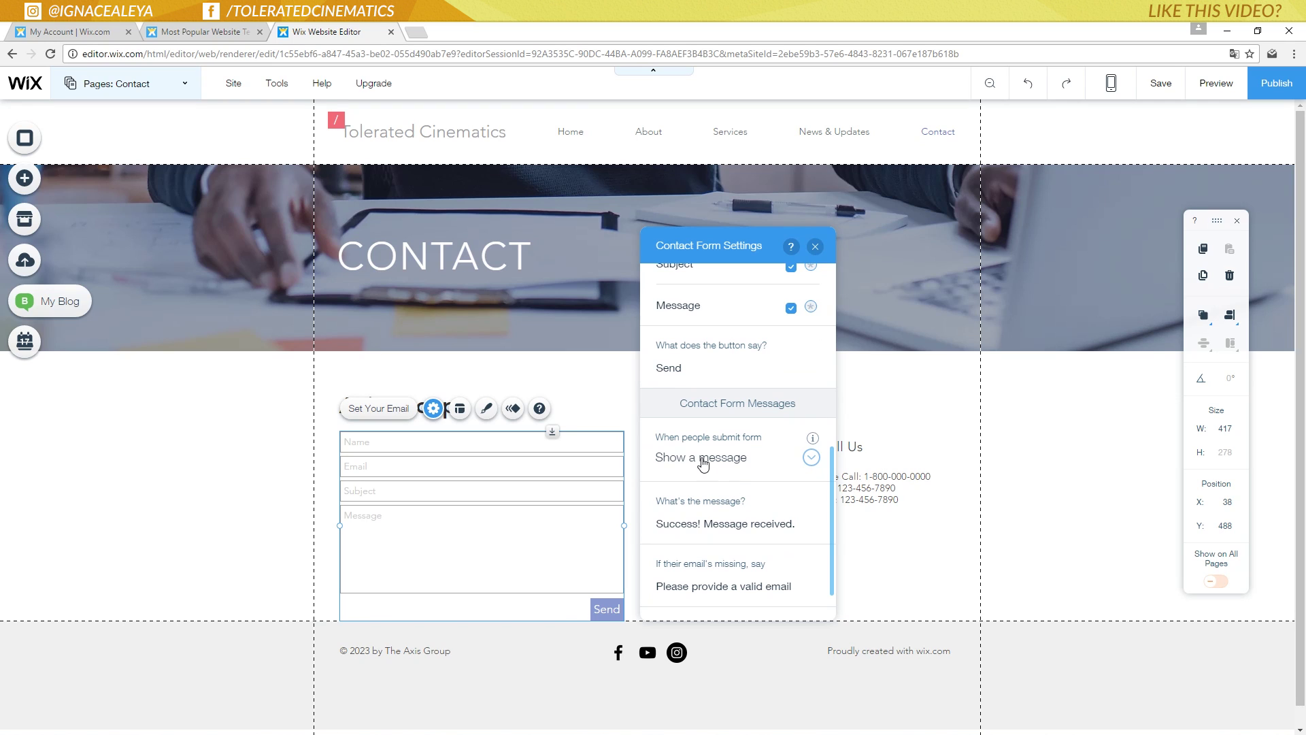
scroll(704, 464, "down", 1)
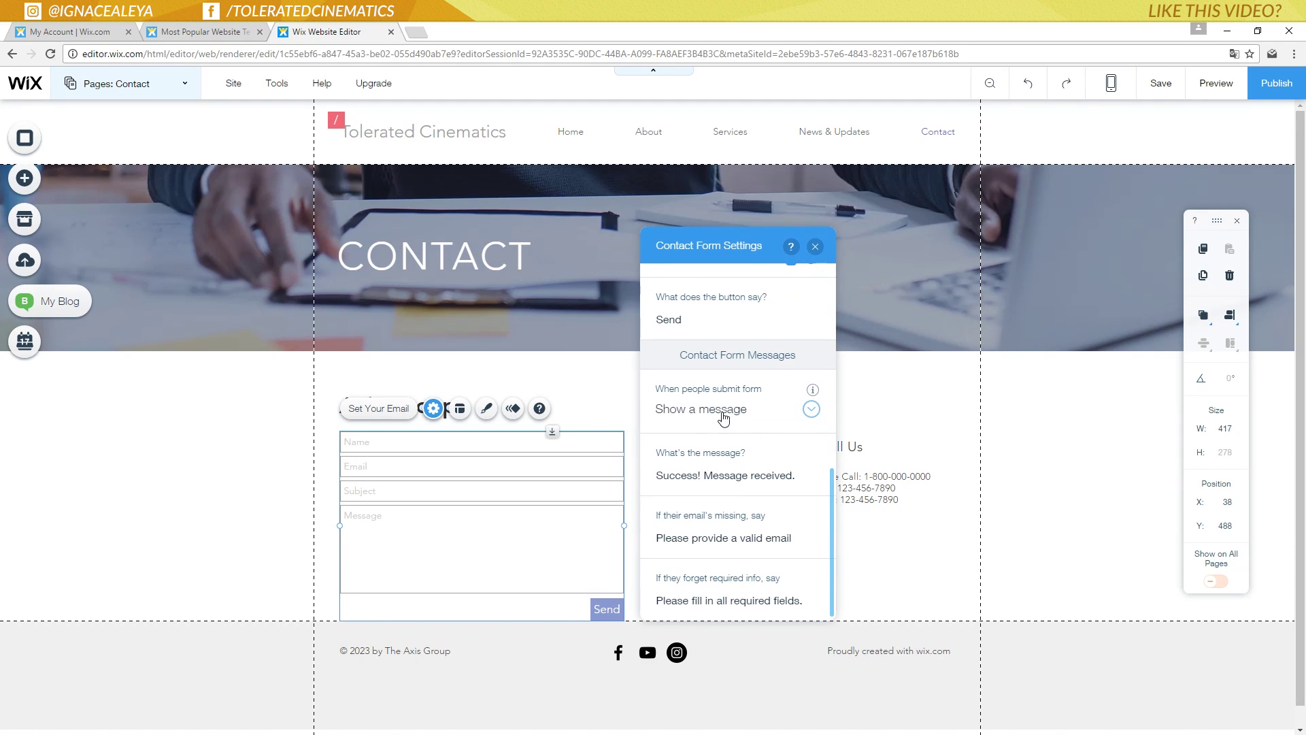
left_click(809, 412)
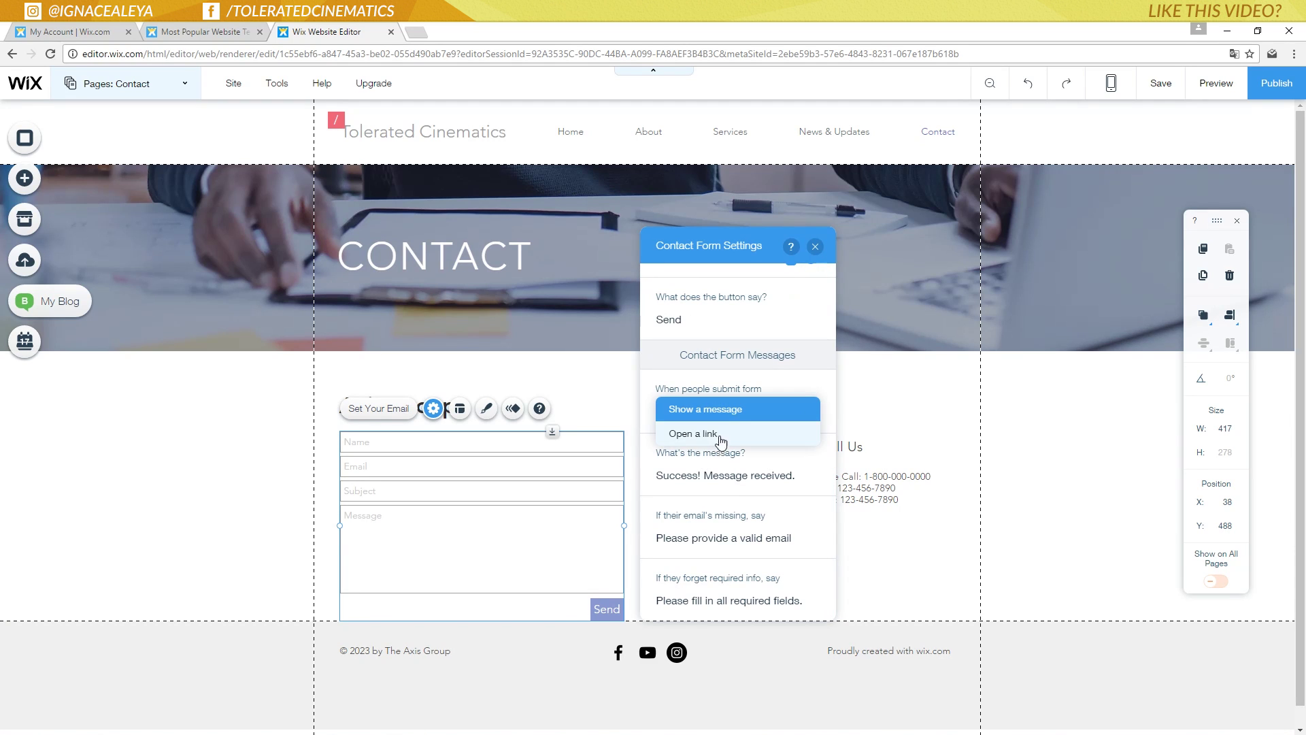
left_click(792, 416)
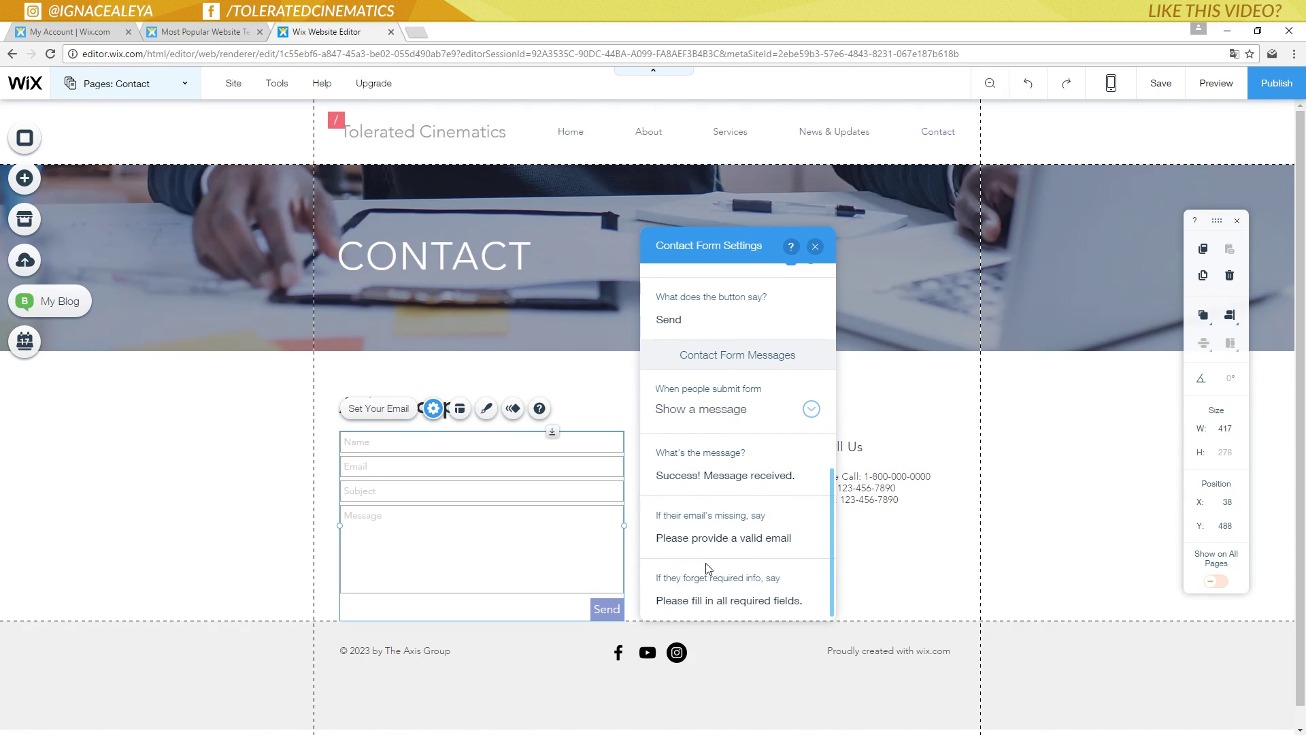
scroll(725, 363, "up", 10)
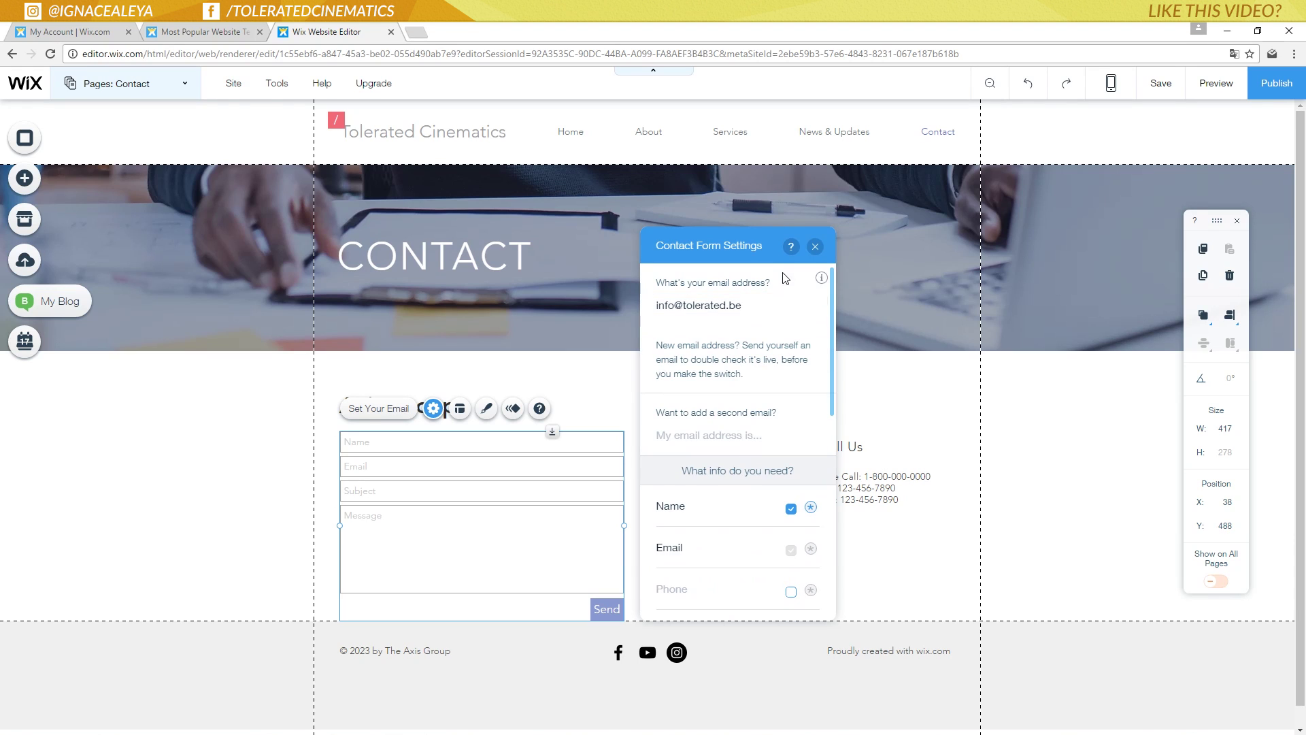
left_click(815, 247)
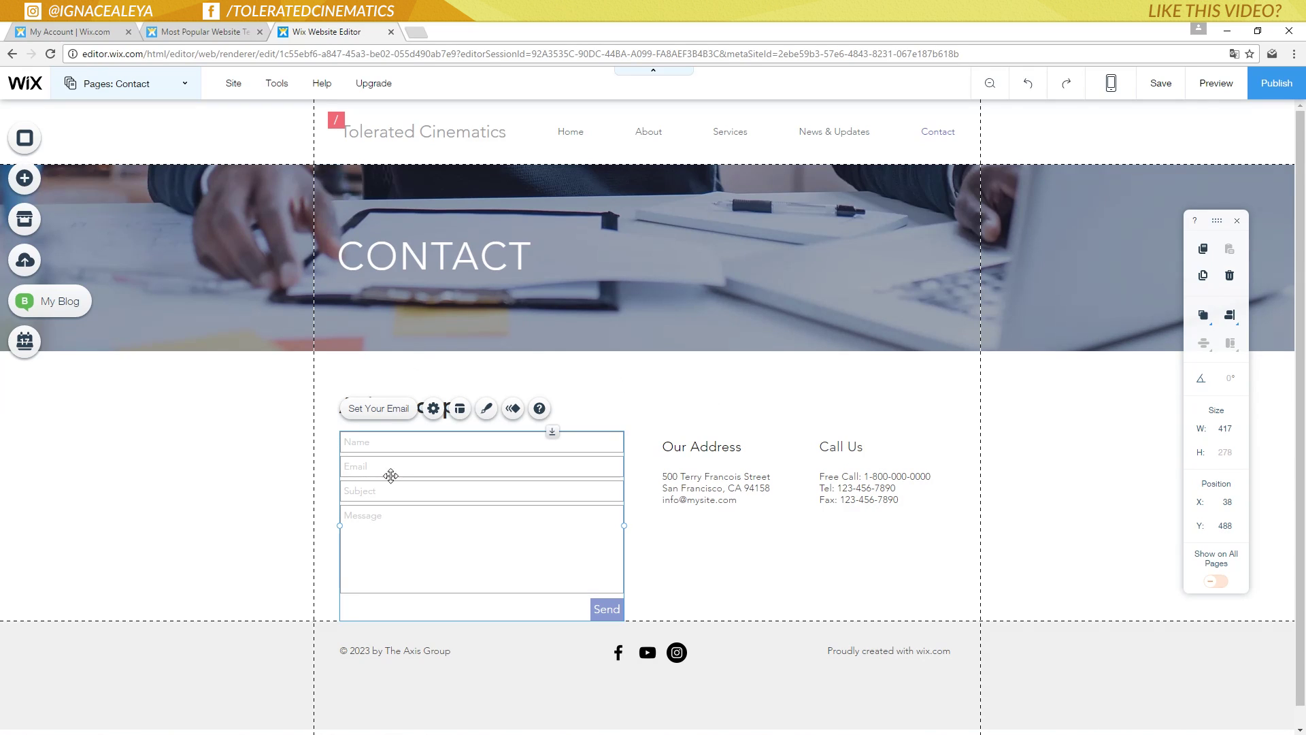
- Look over the Contact page's heading, address and phone details, and the footer copyright text
left_click(306, 391)
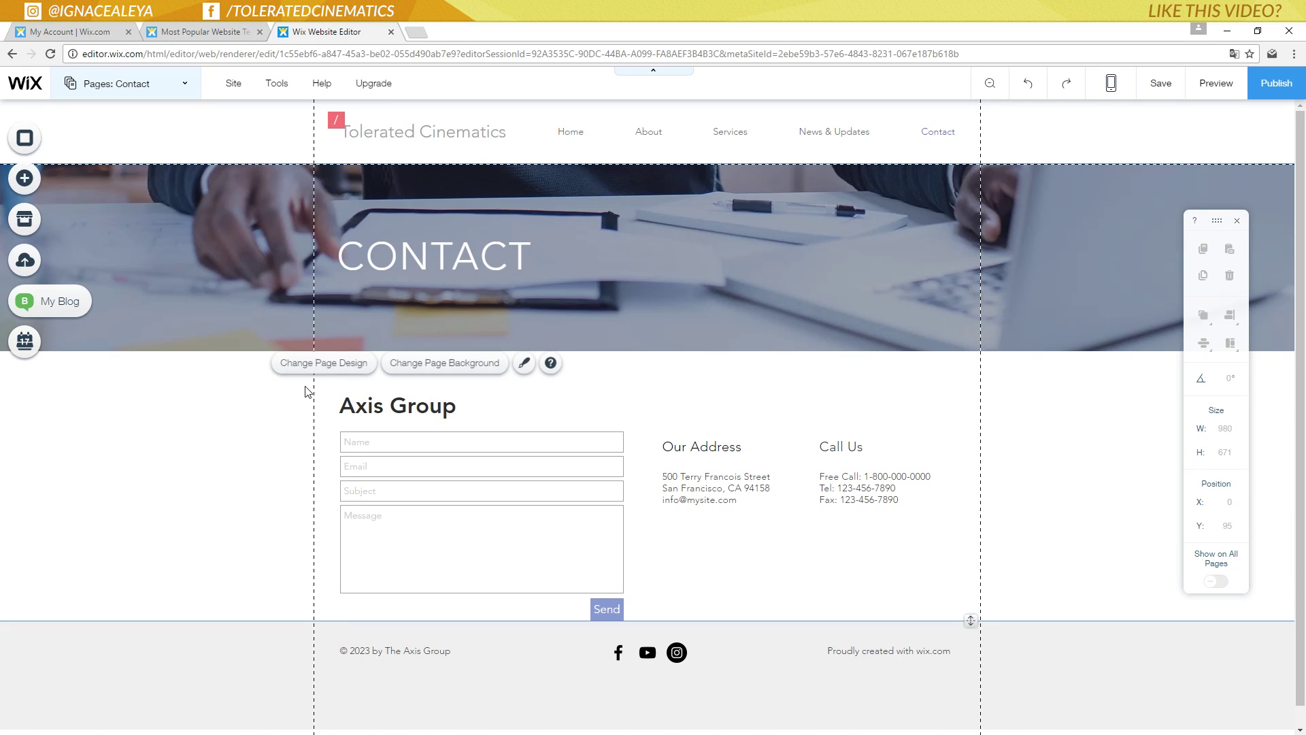
left_click(377, 404)
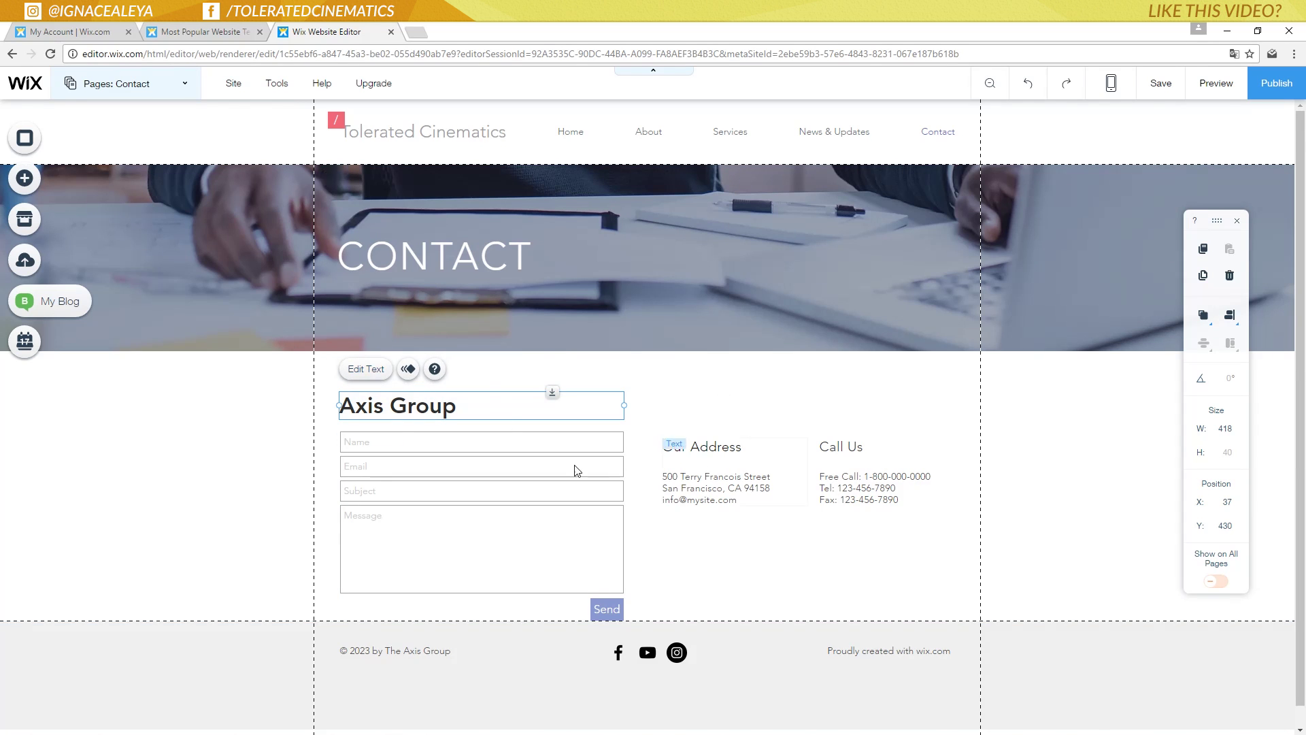
left_click(769, 424)
scroll(769, 424, "down", 1)
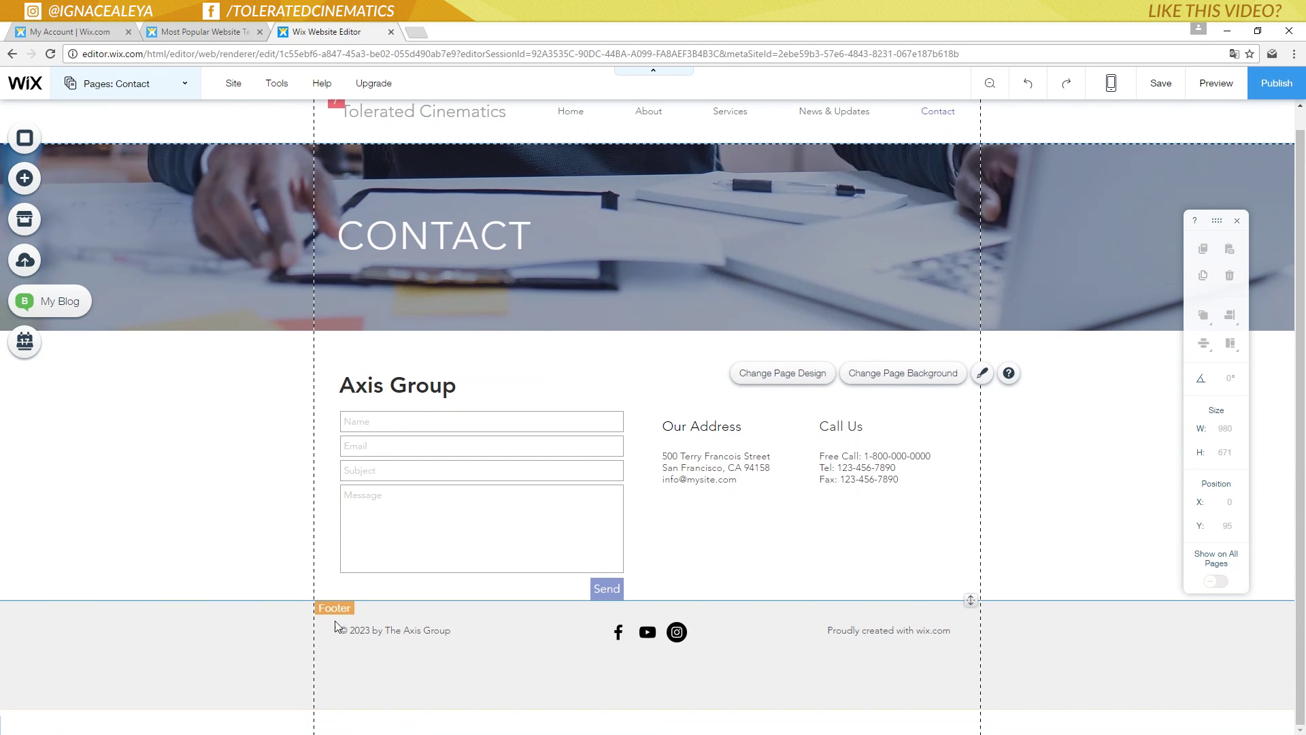
left_click(410, 629)
left_click(401, 631)
scroll(401, 634, "up", 1)
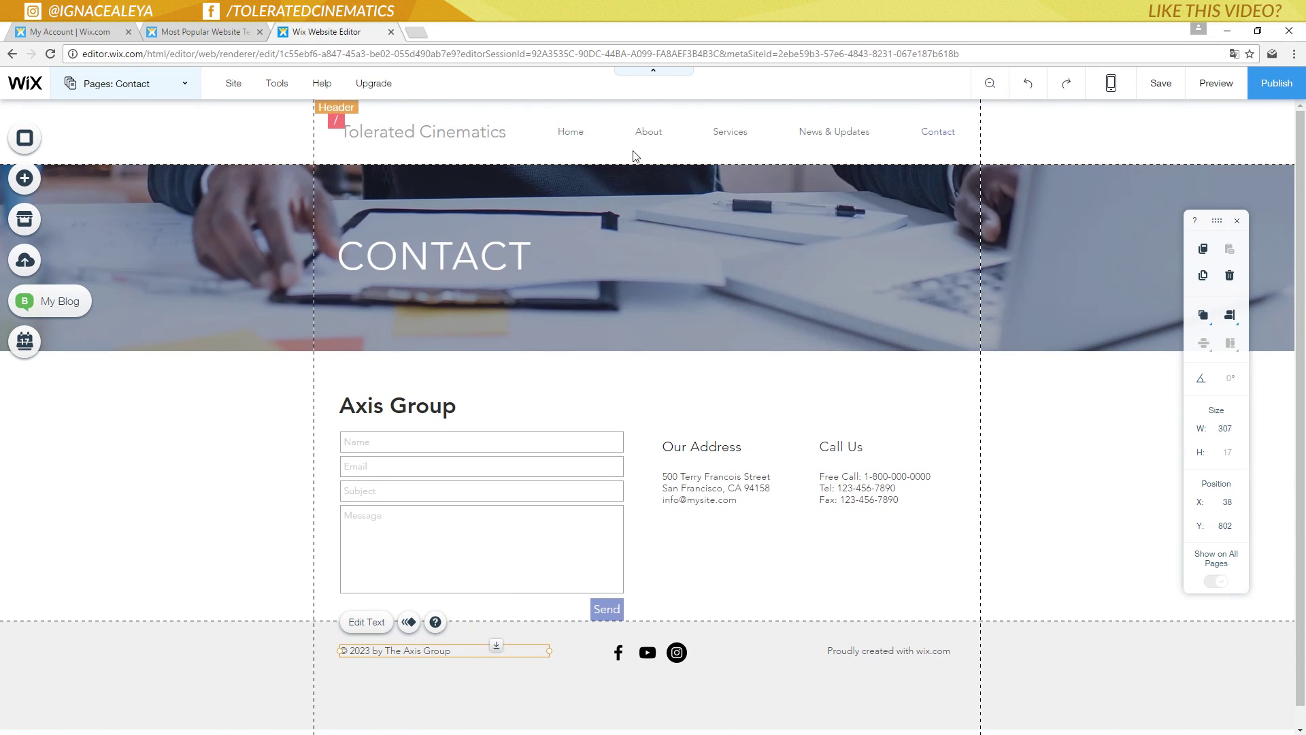
- Open the News & Updates page of the site for editing
left_click(809, 132)
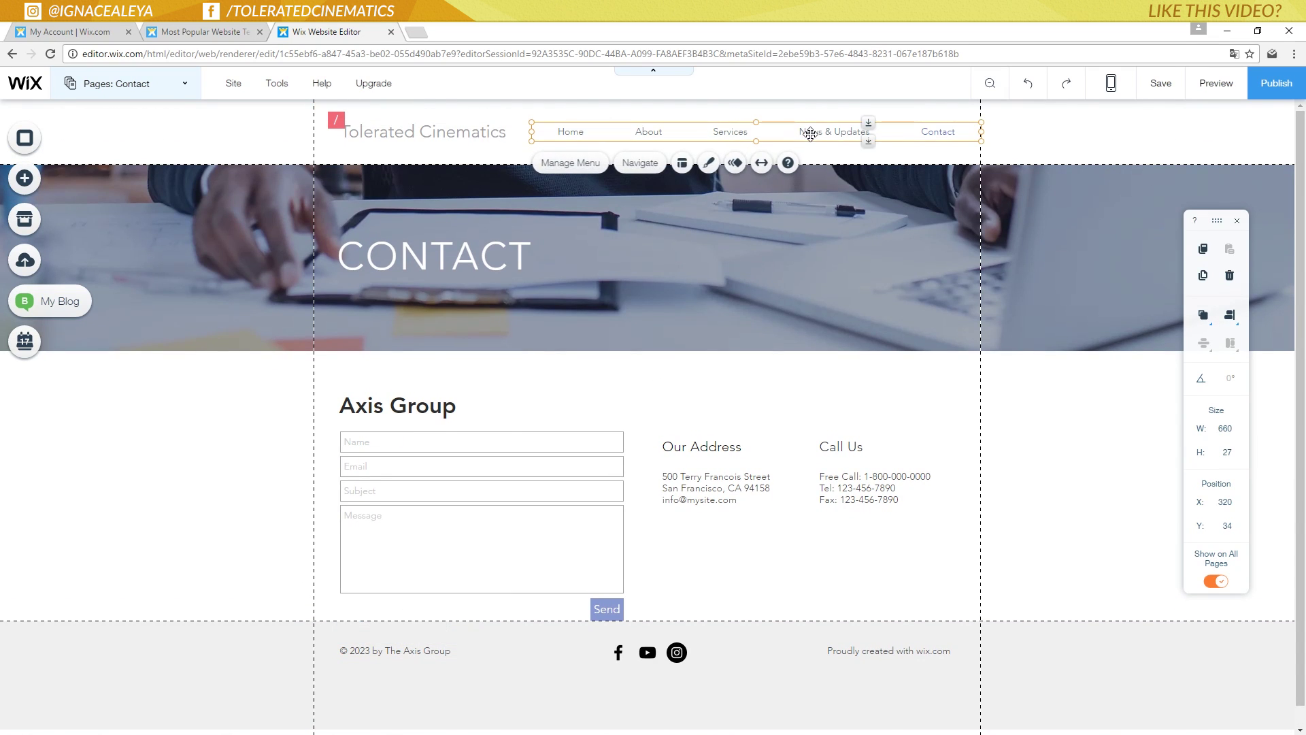
left_click(647, 166)
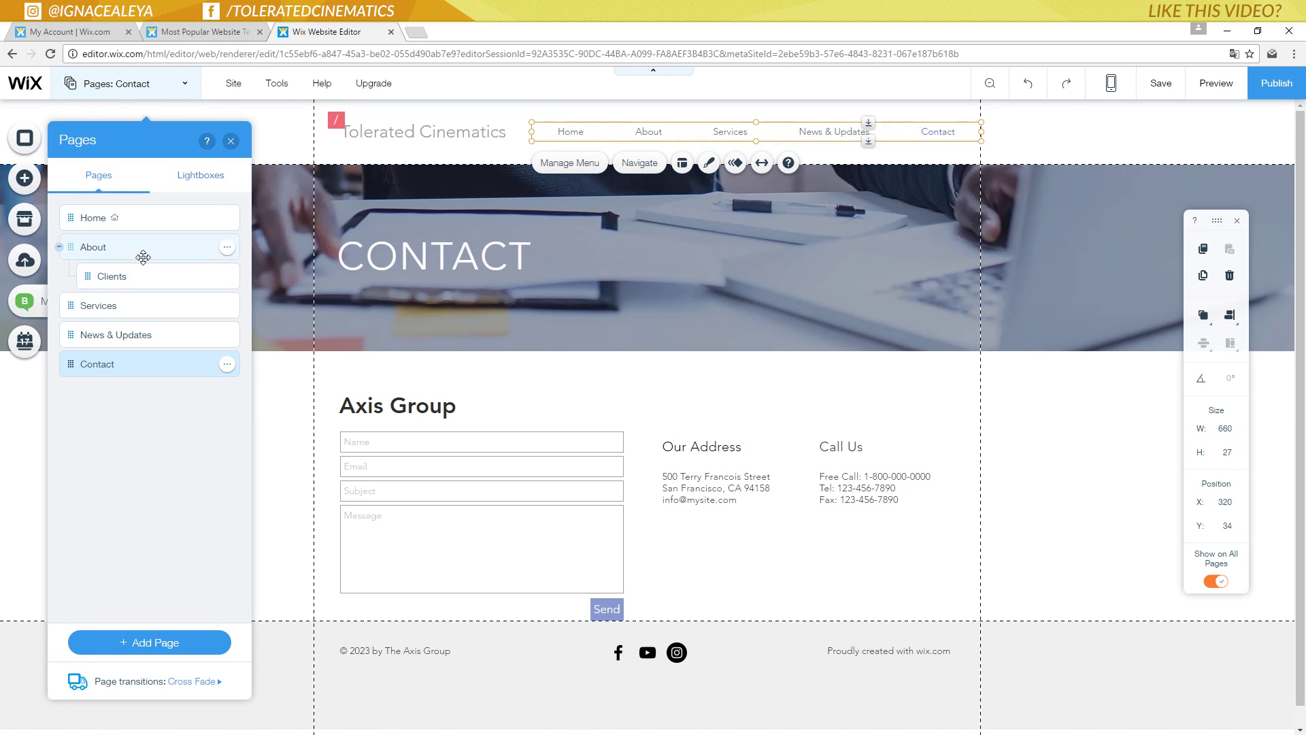
left_click(125, 334)
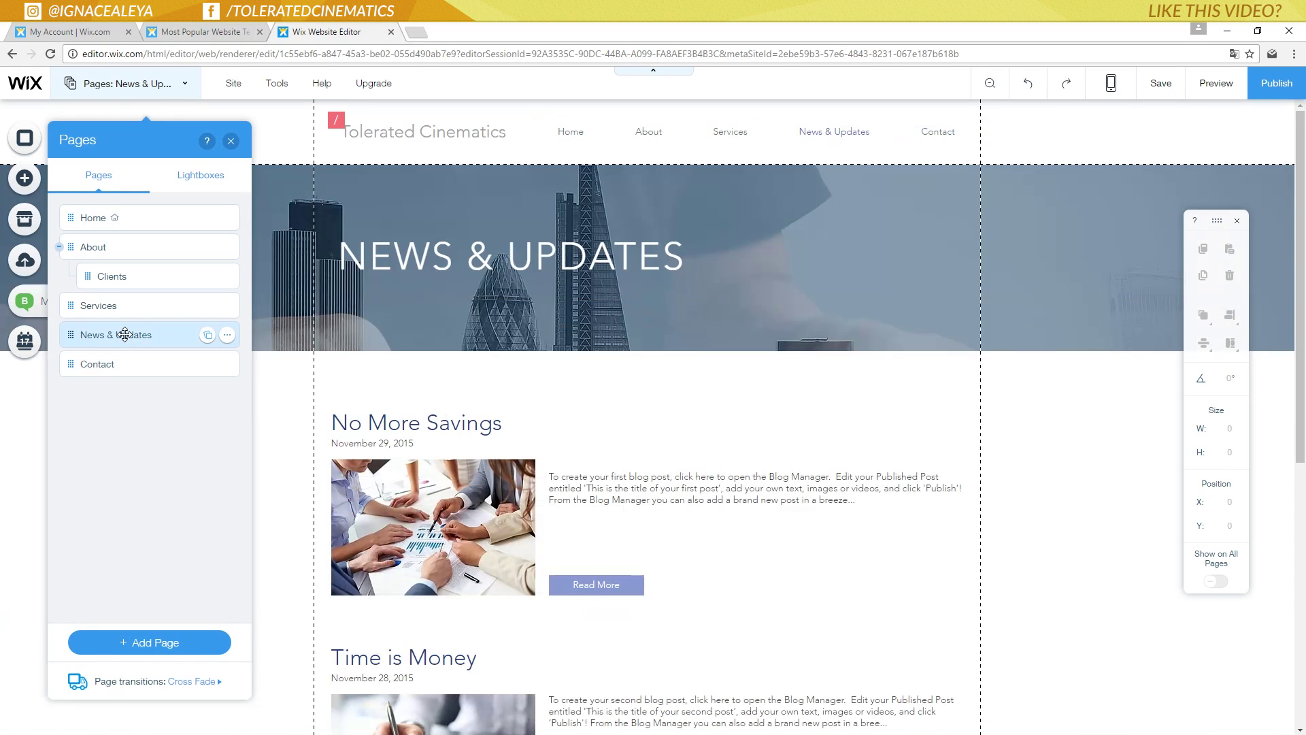
- Open the post manager for the blog feed and try selecting and deselecting all existing posts
scroll(843, 338, "down", 2)
left_click(725, 320)
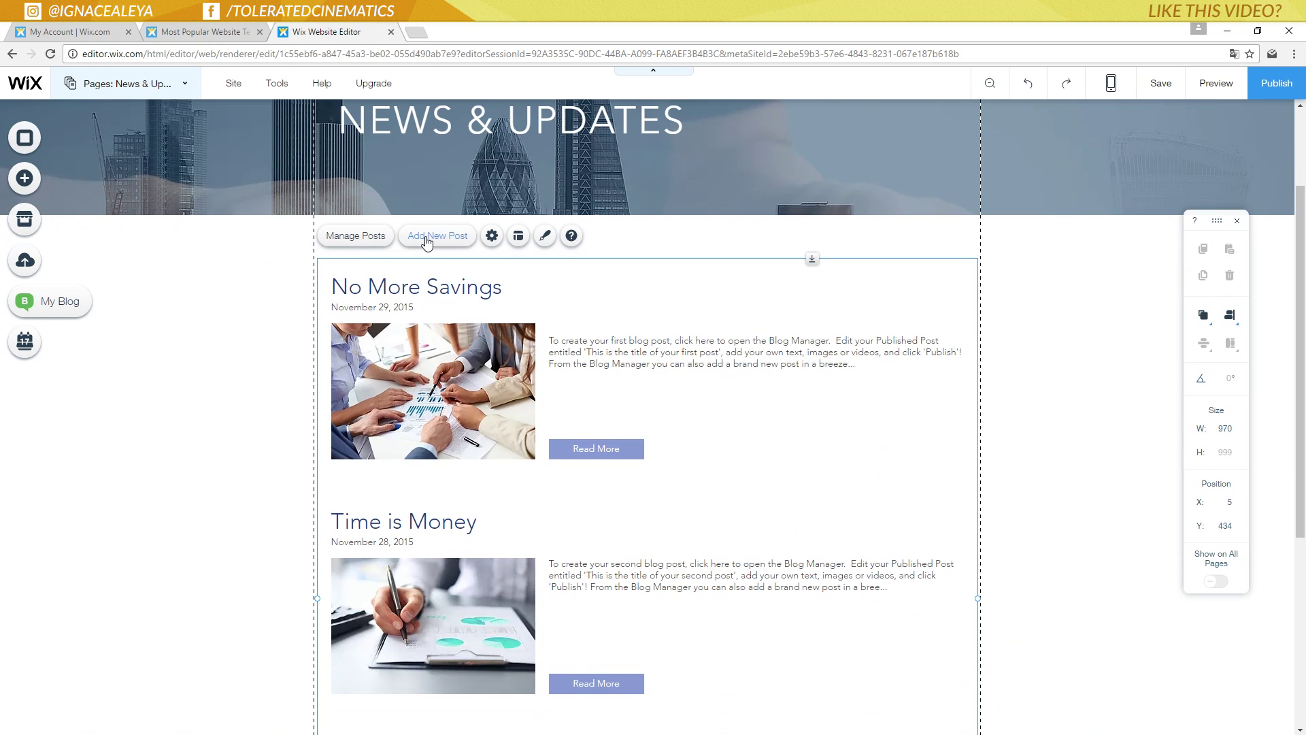
left_click(369, 238)
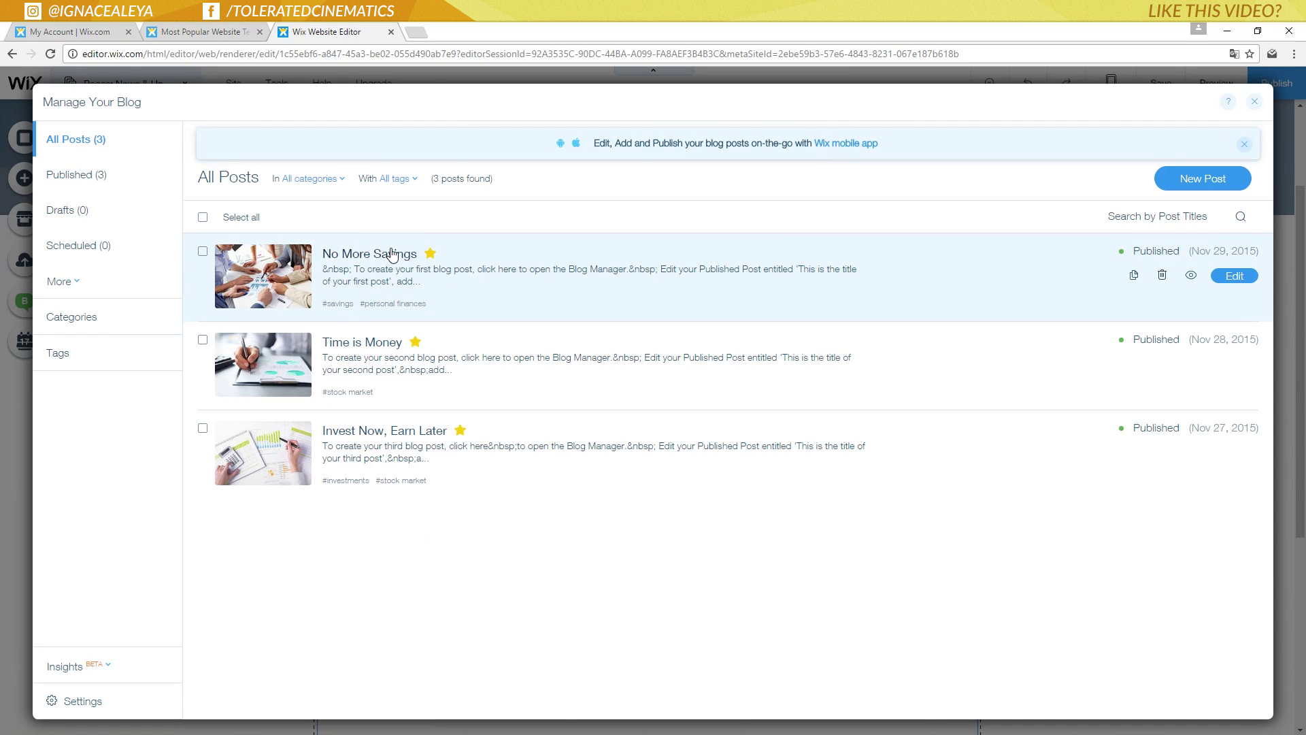
left_click(203, 218)
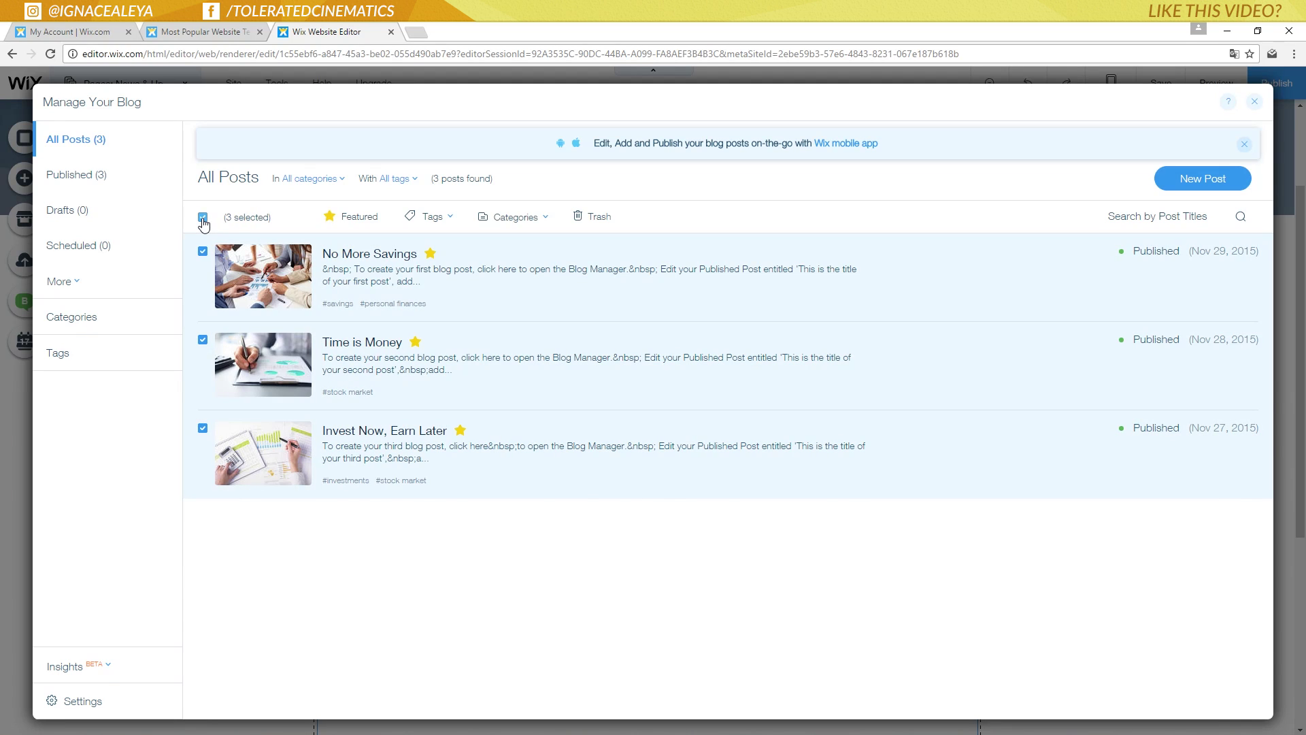
left_click(203, 217)
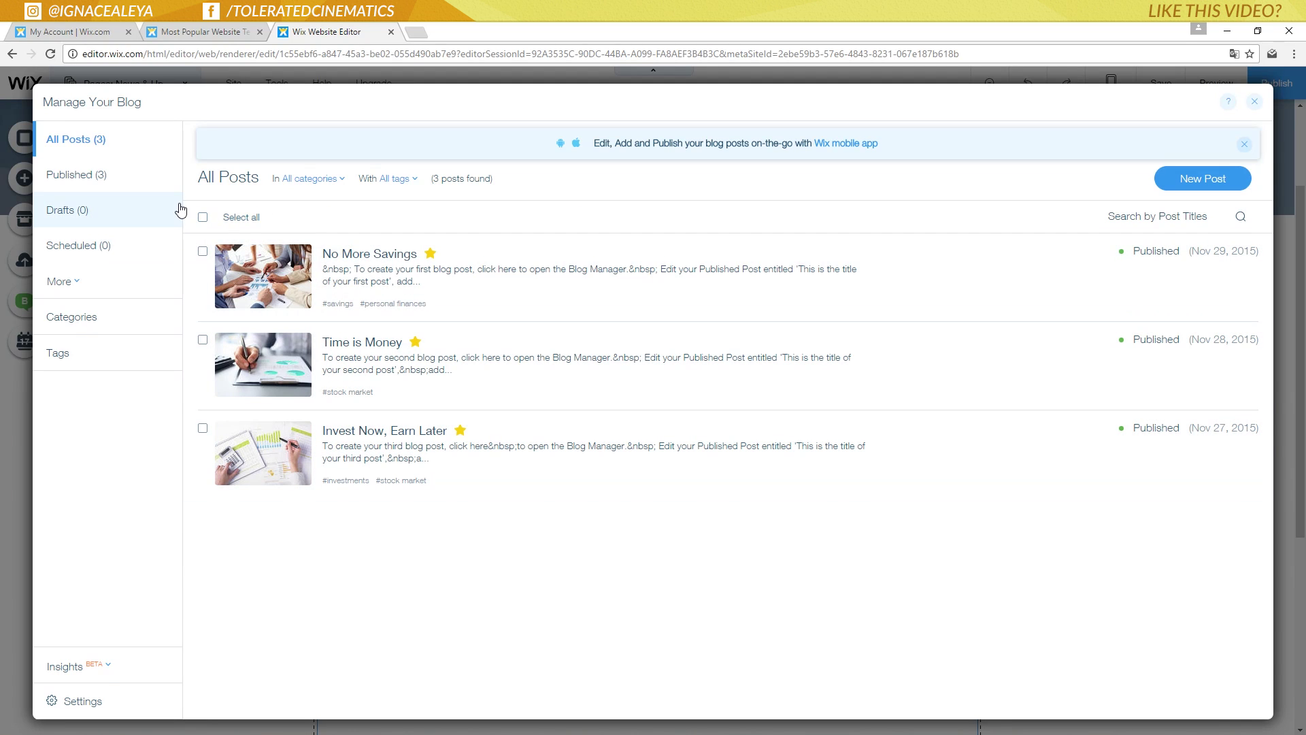
- Create a new blog post titled "Really cool website tutorial online!"
left_click(1183, 177)
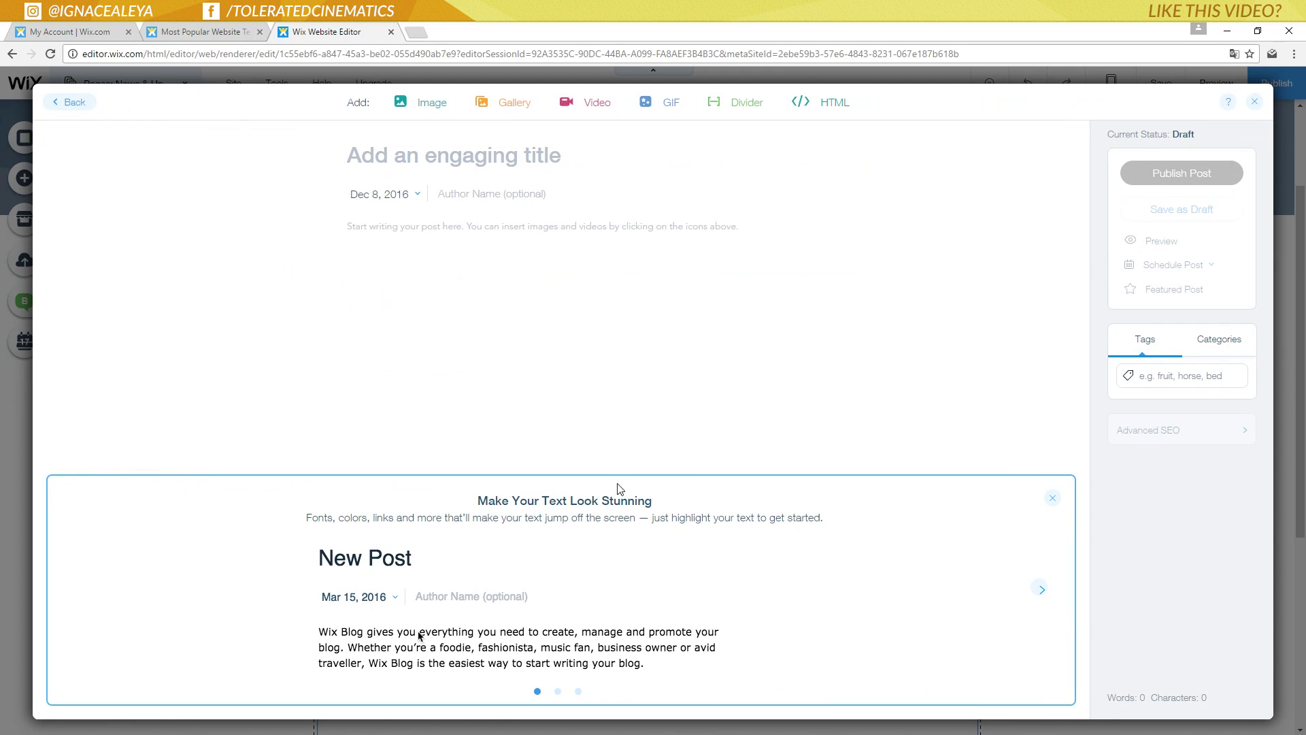
left_click(426, 144)
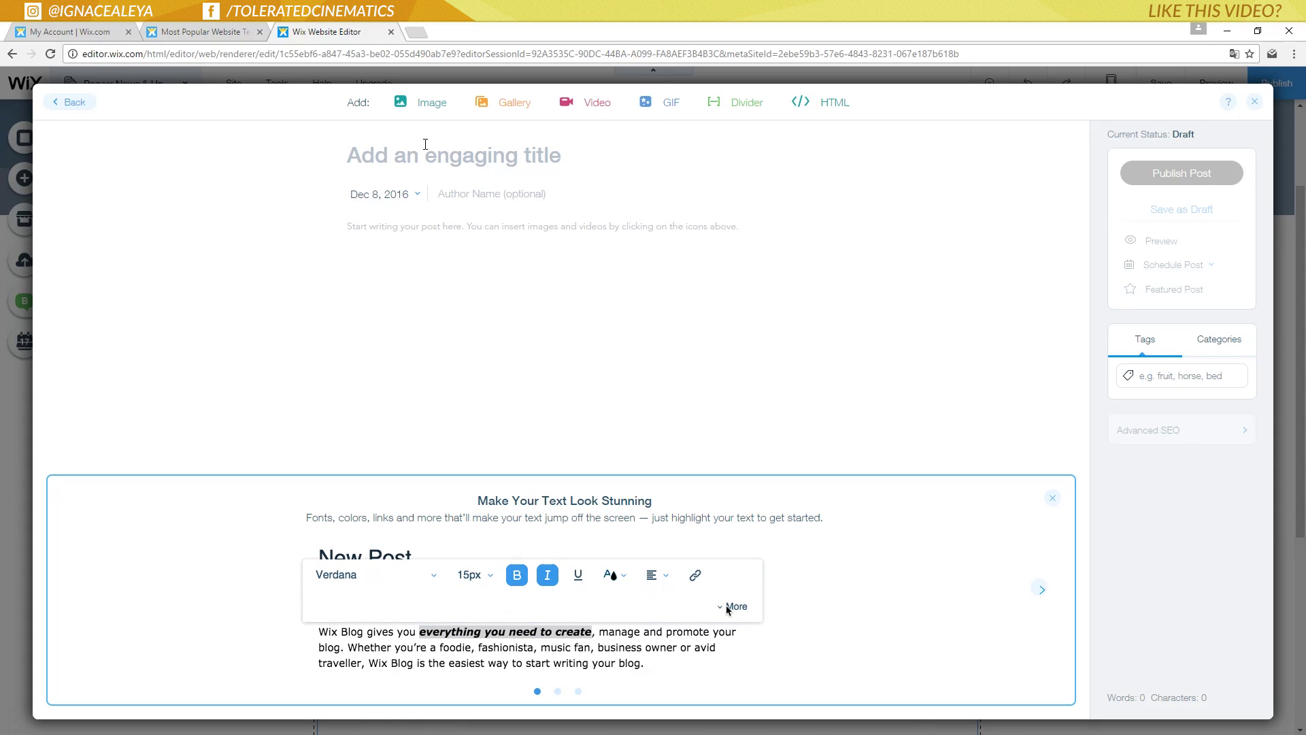
type("Real")
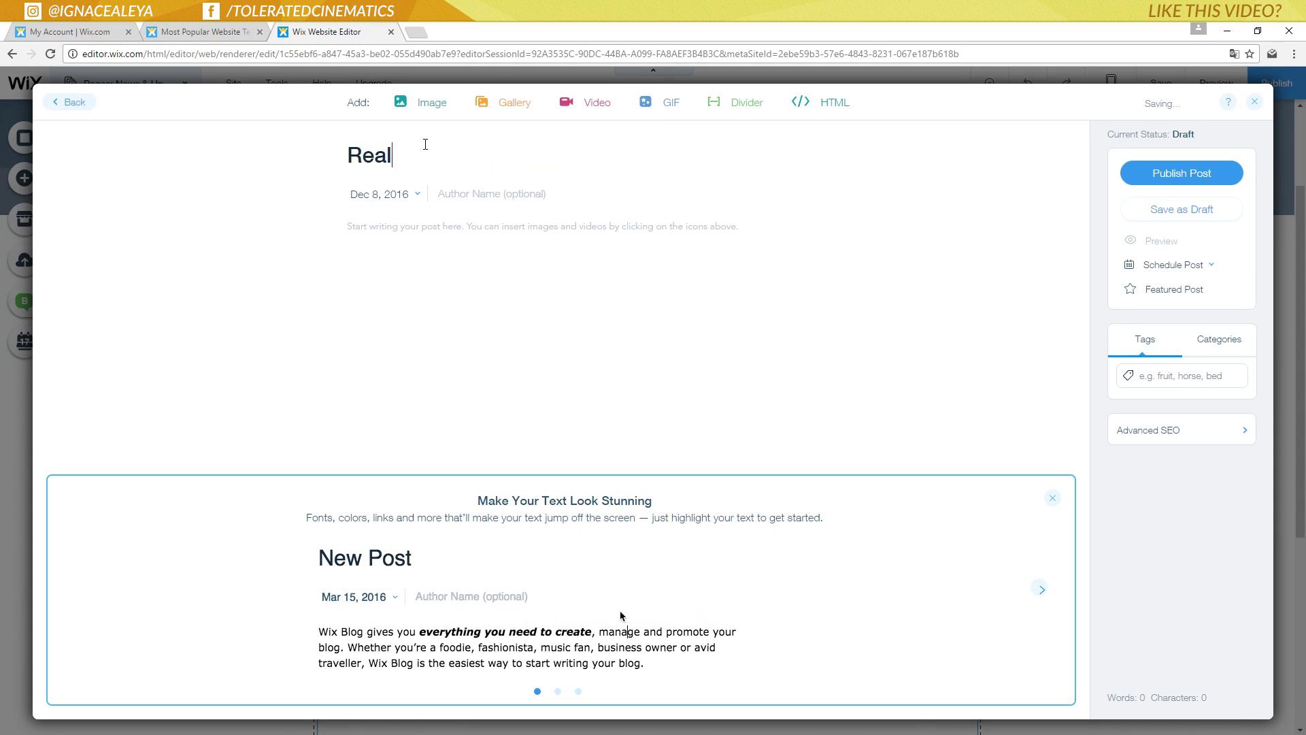
type("ly cool website t")
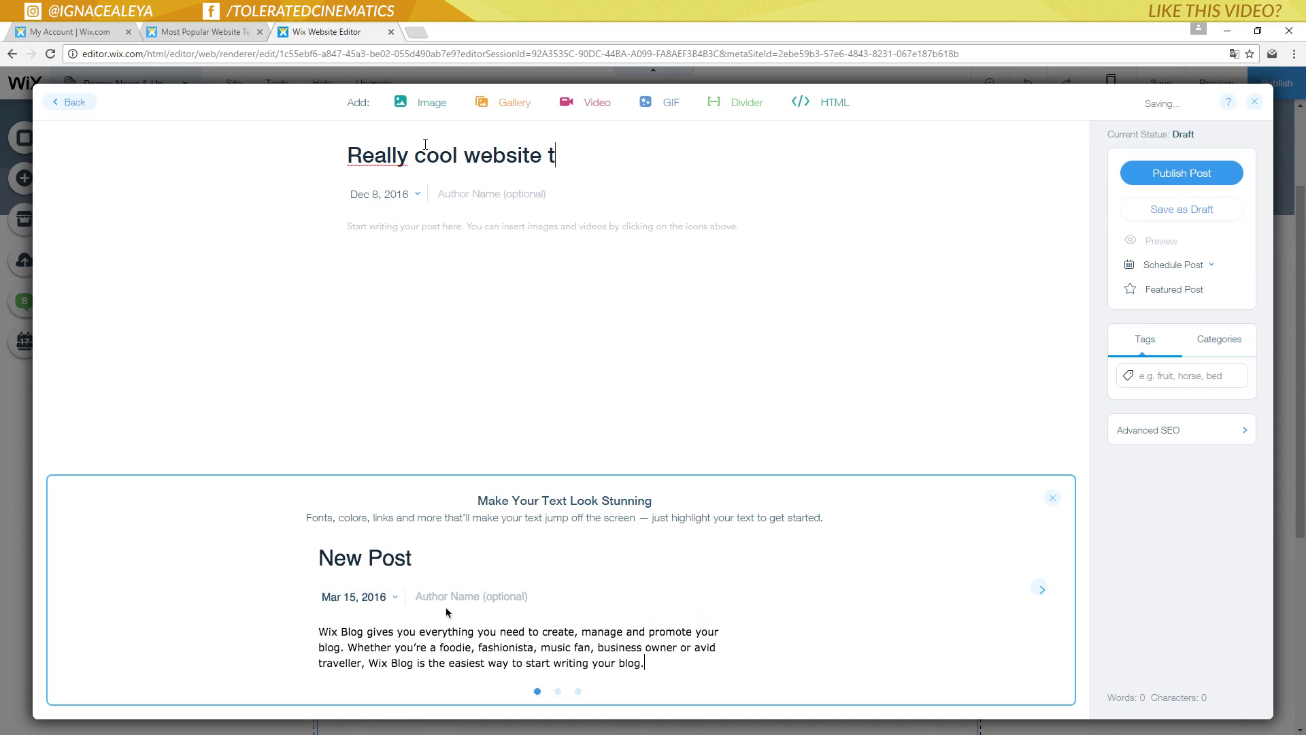
type("utorial online!")
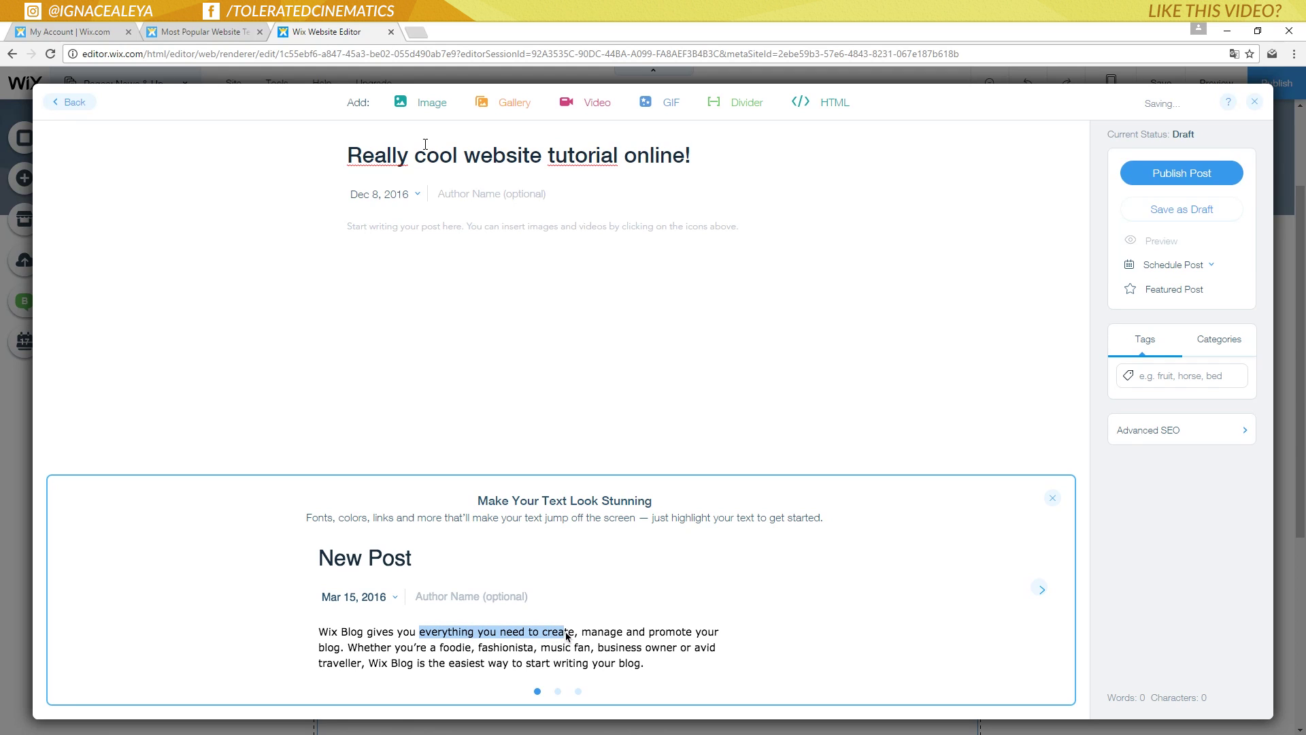
- View the new post's date and time options, and place the text cursor in the post body
left_click(417, 197)
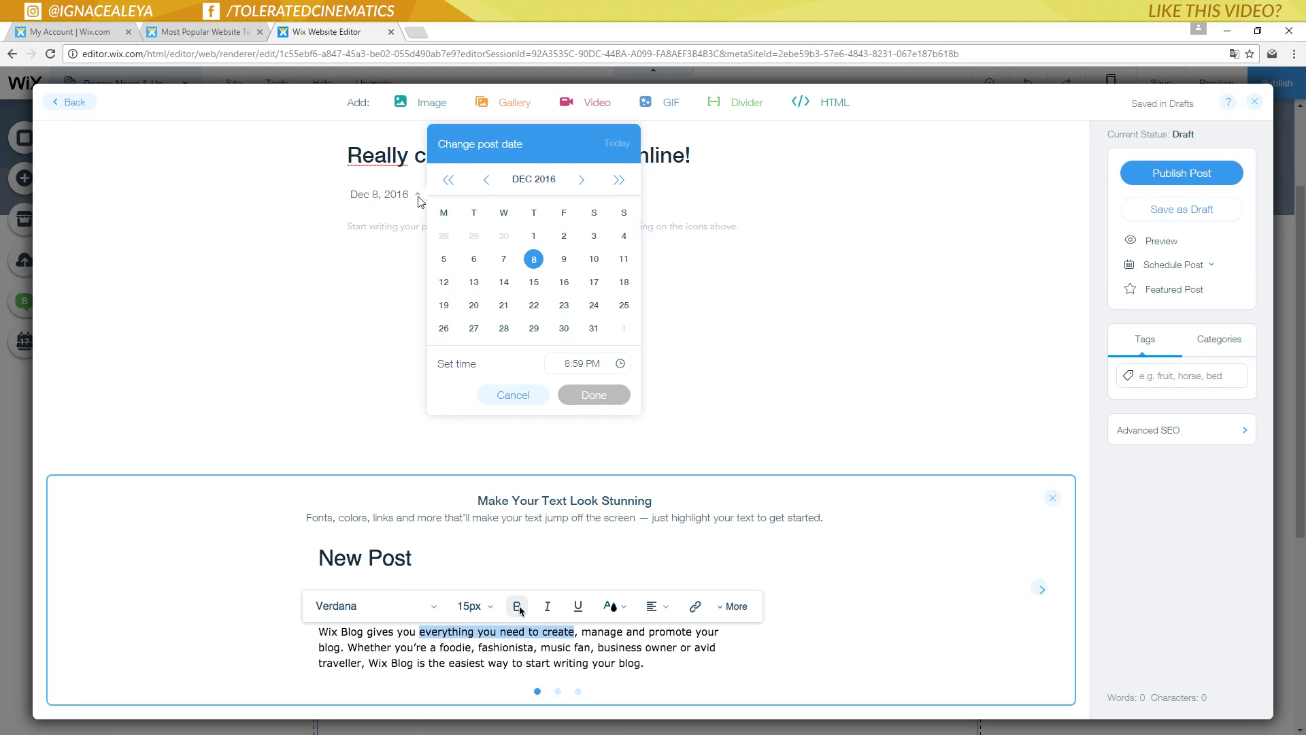
left_click(405, 289)
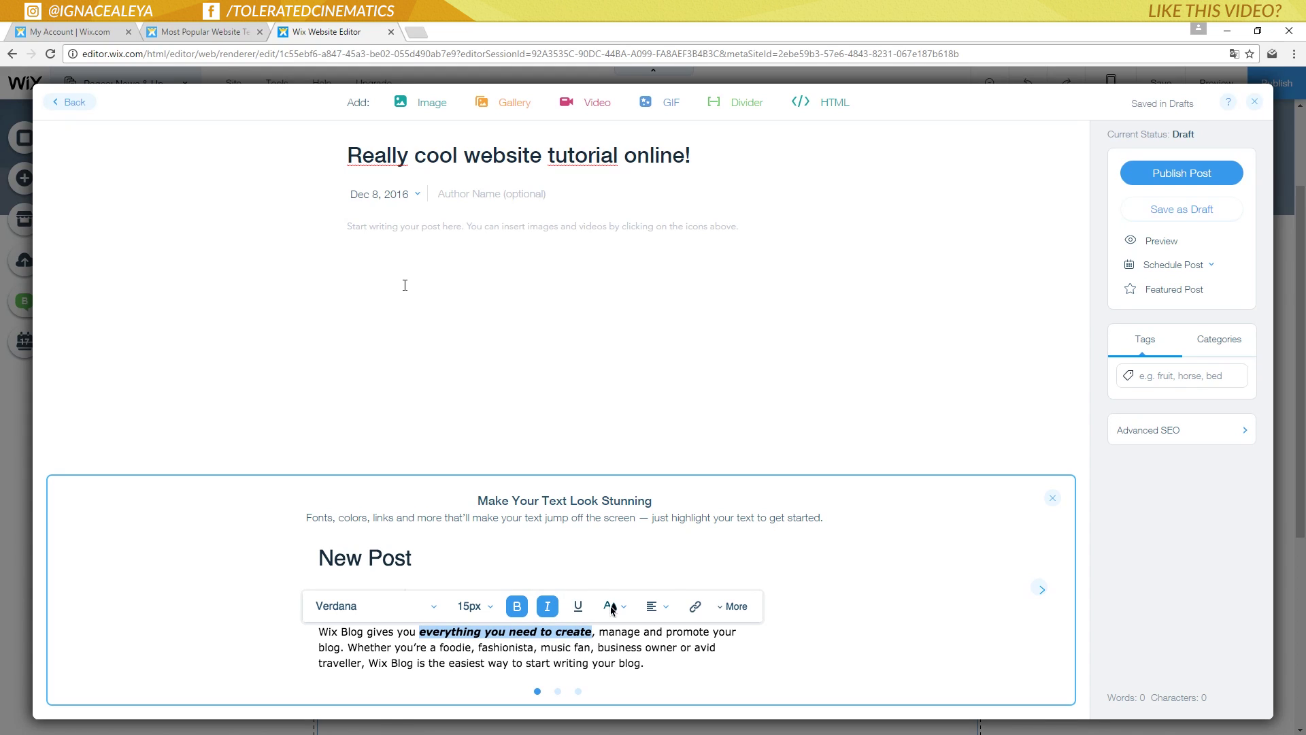
left_click(444, 223)
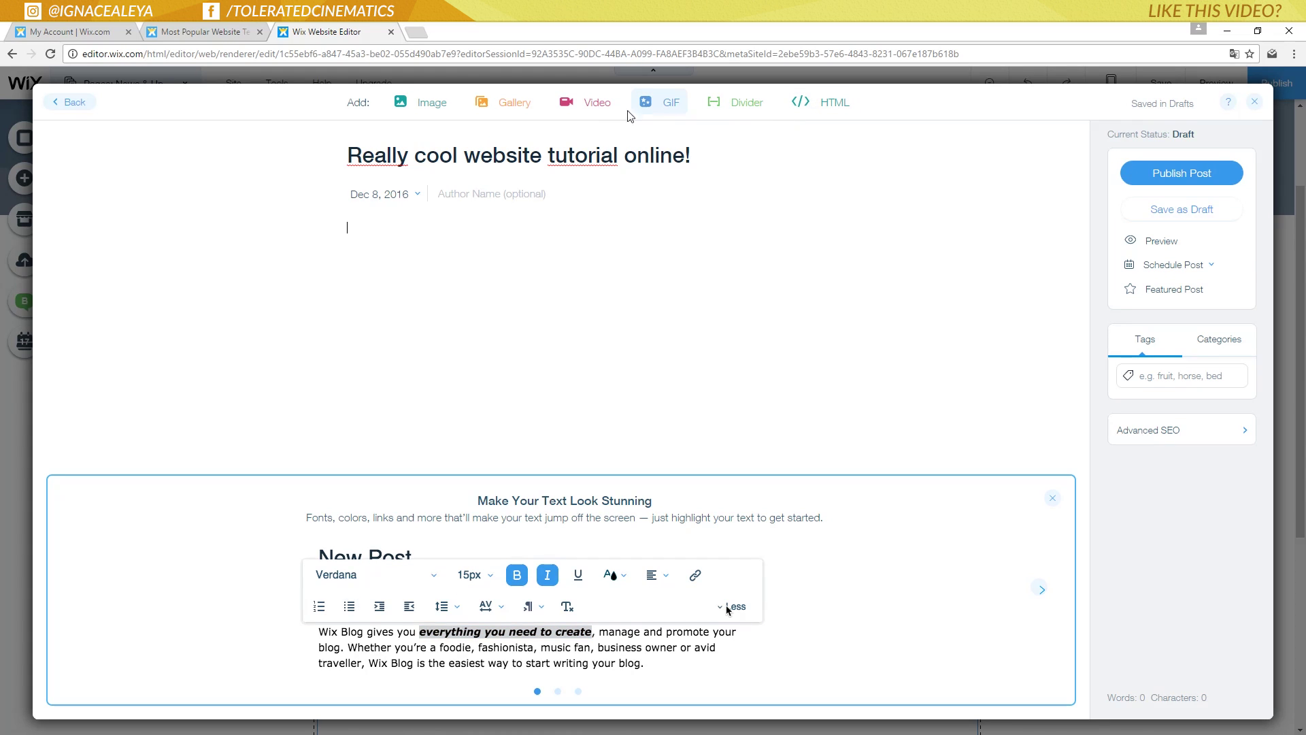
- Insert the "TEXT SHIFT EFFECT" YouTube video into the post body by searching for the creator's name, and dismiss the text-styling tips
left_click(598, 105)
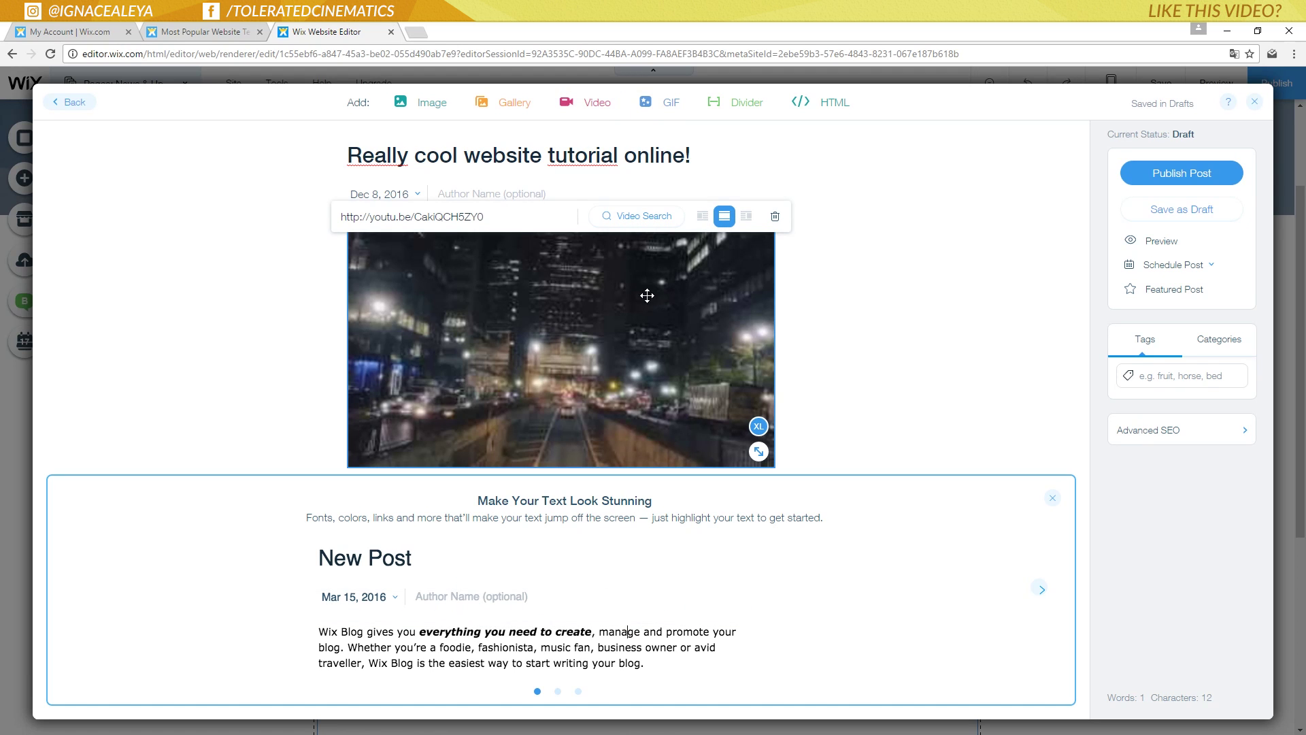
left_click(636, 215)
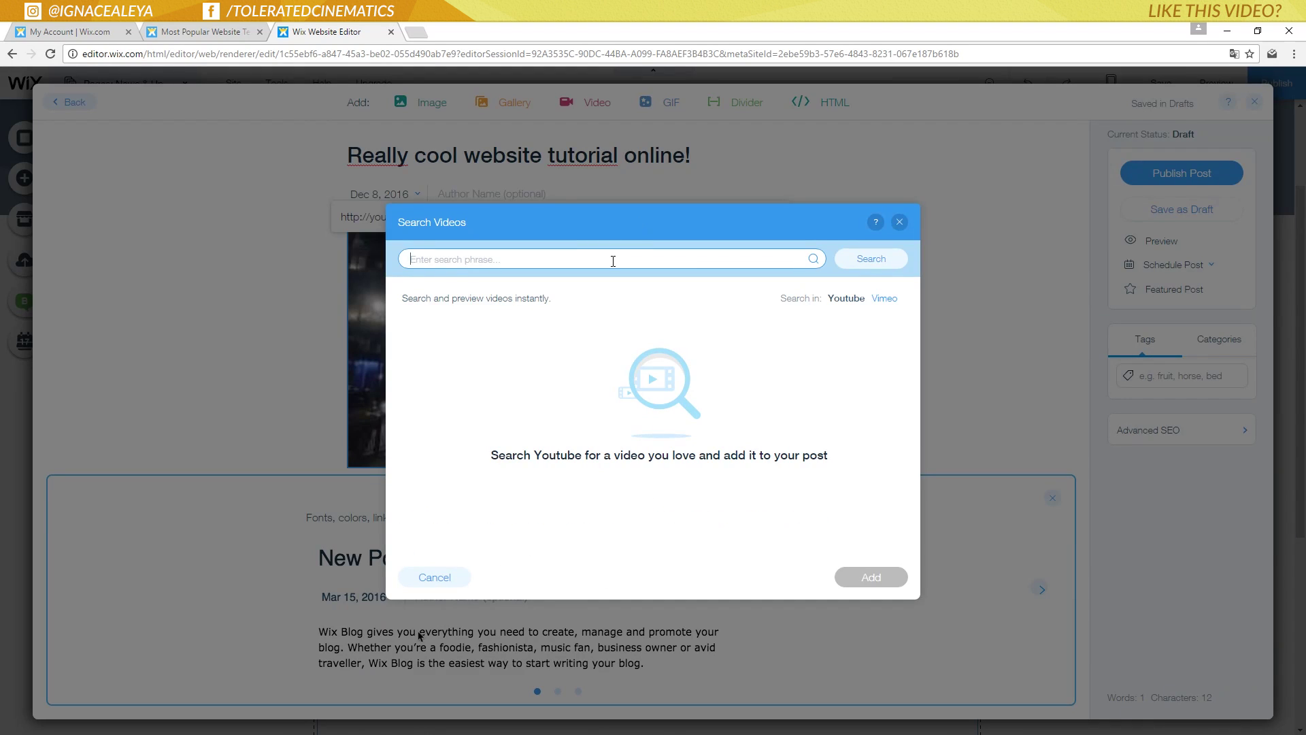
type("ignace aleya")
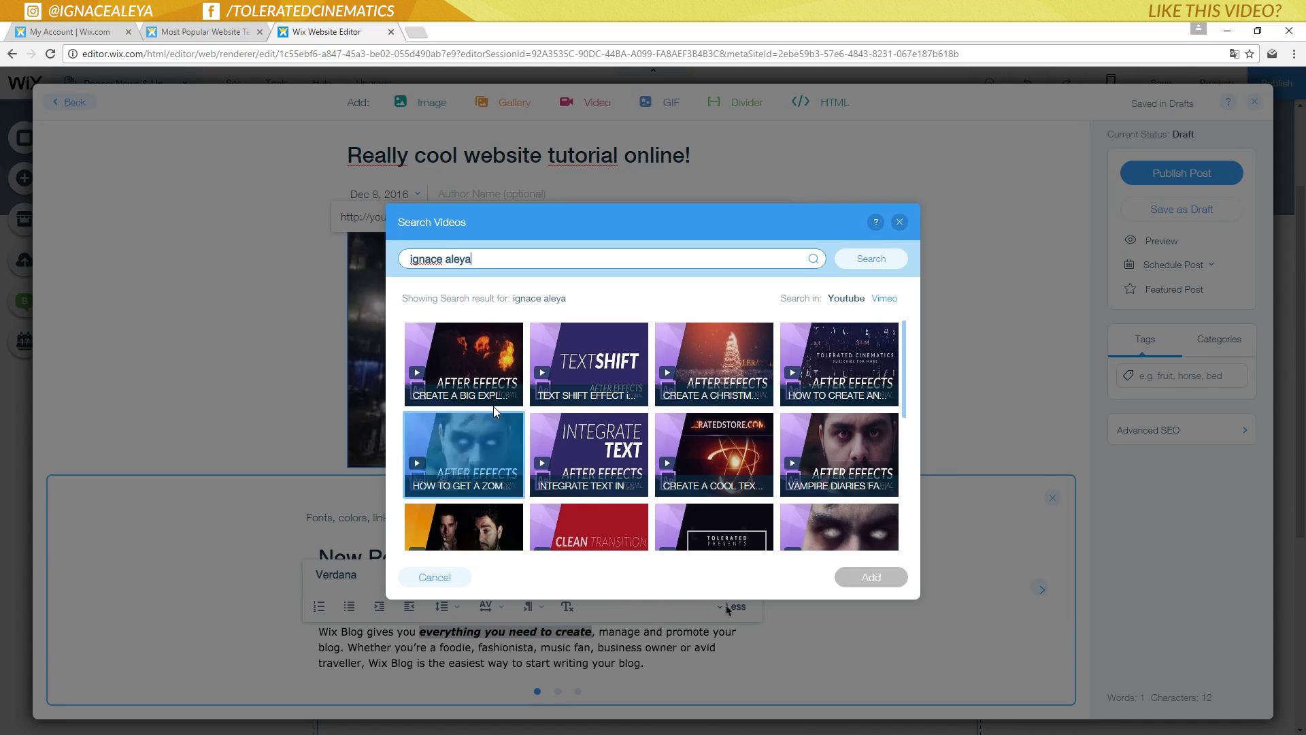
left_click(579, 358)
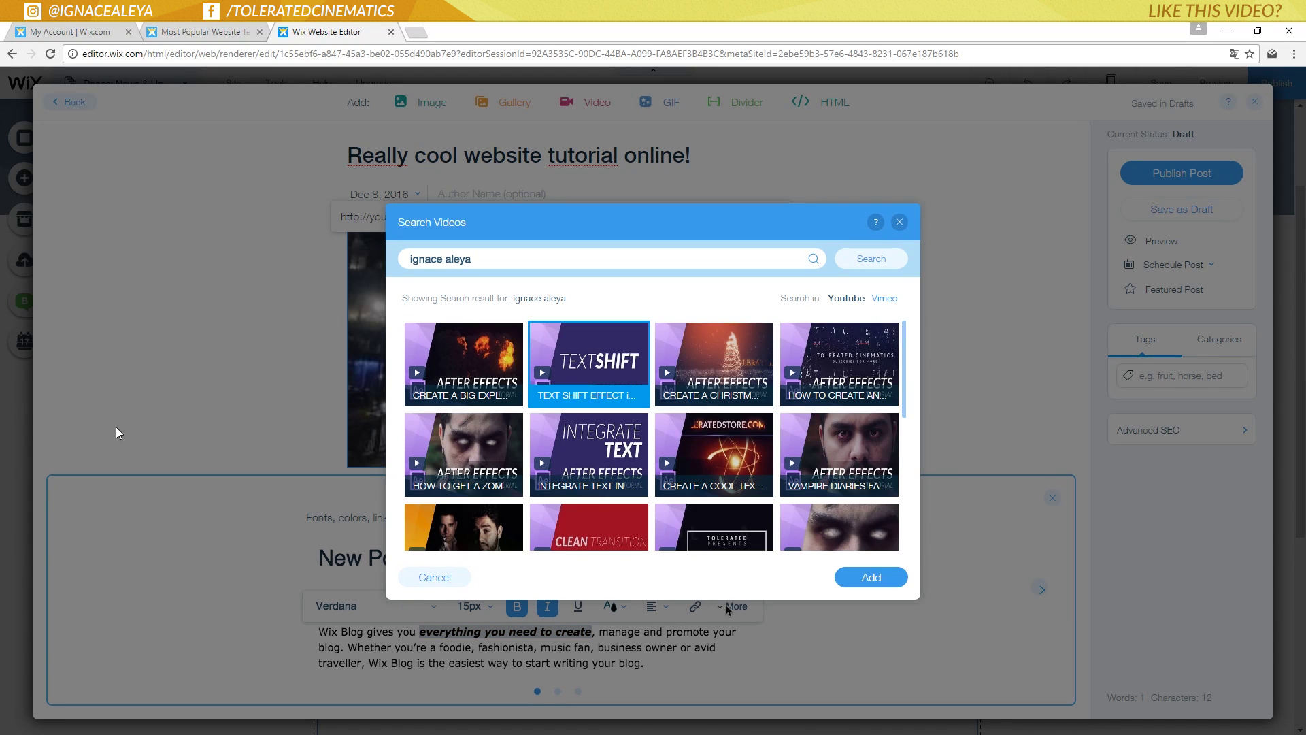
left_click(873, 582)
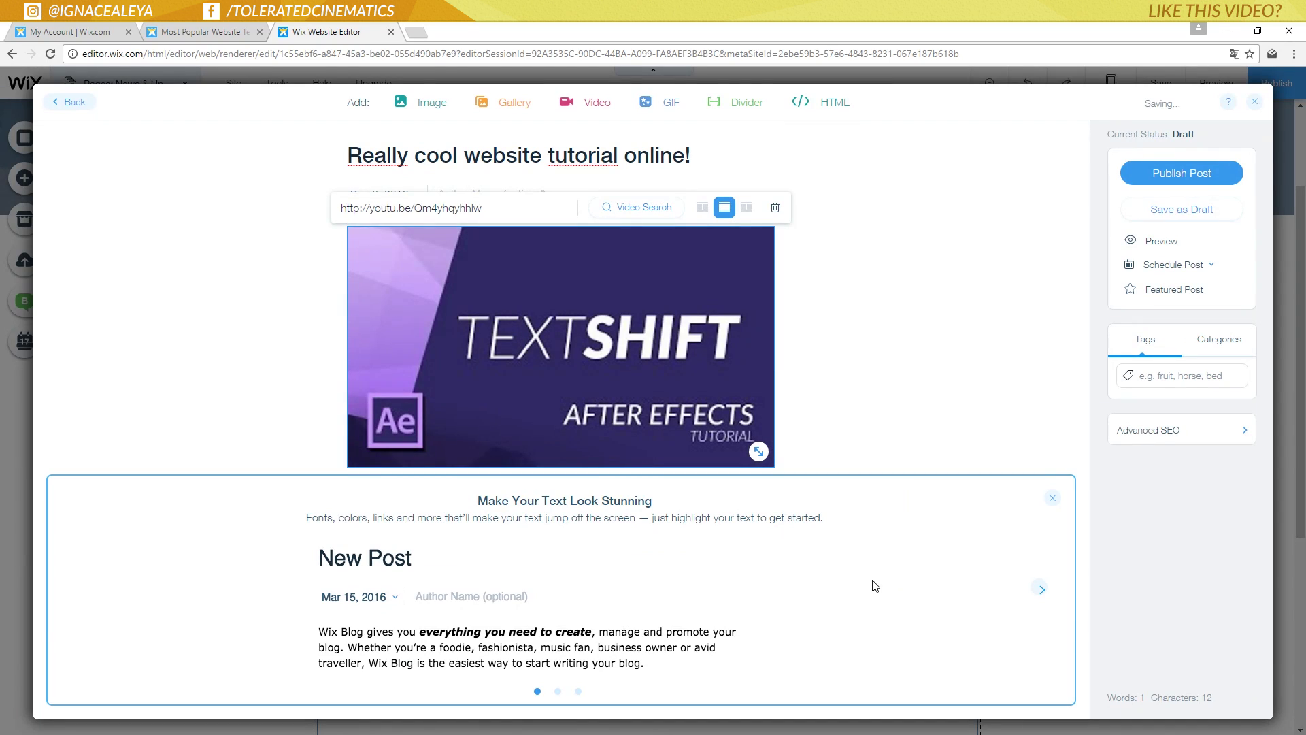
left_click(825, 286)
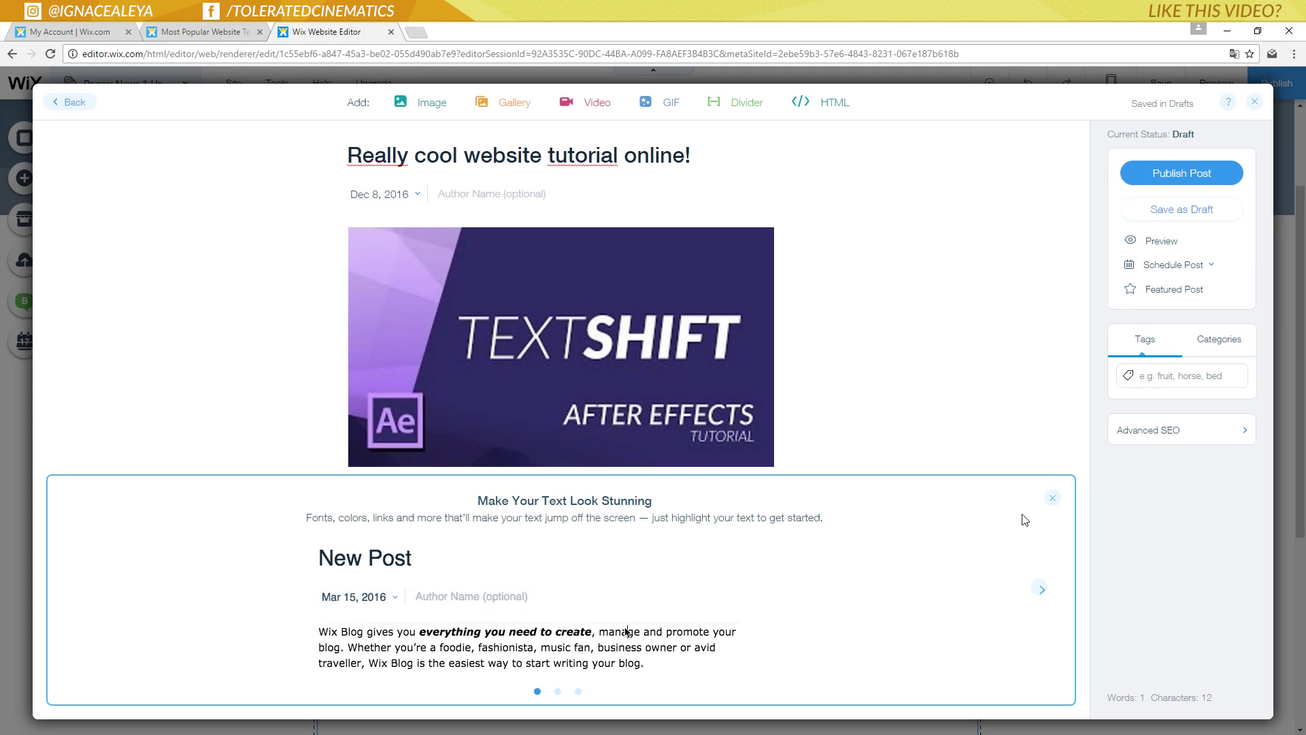
left_click(1054, 499)
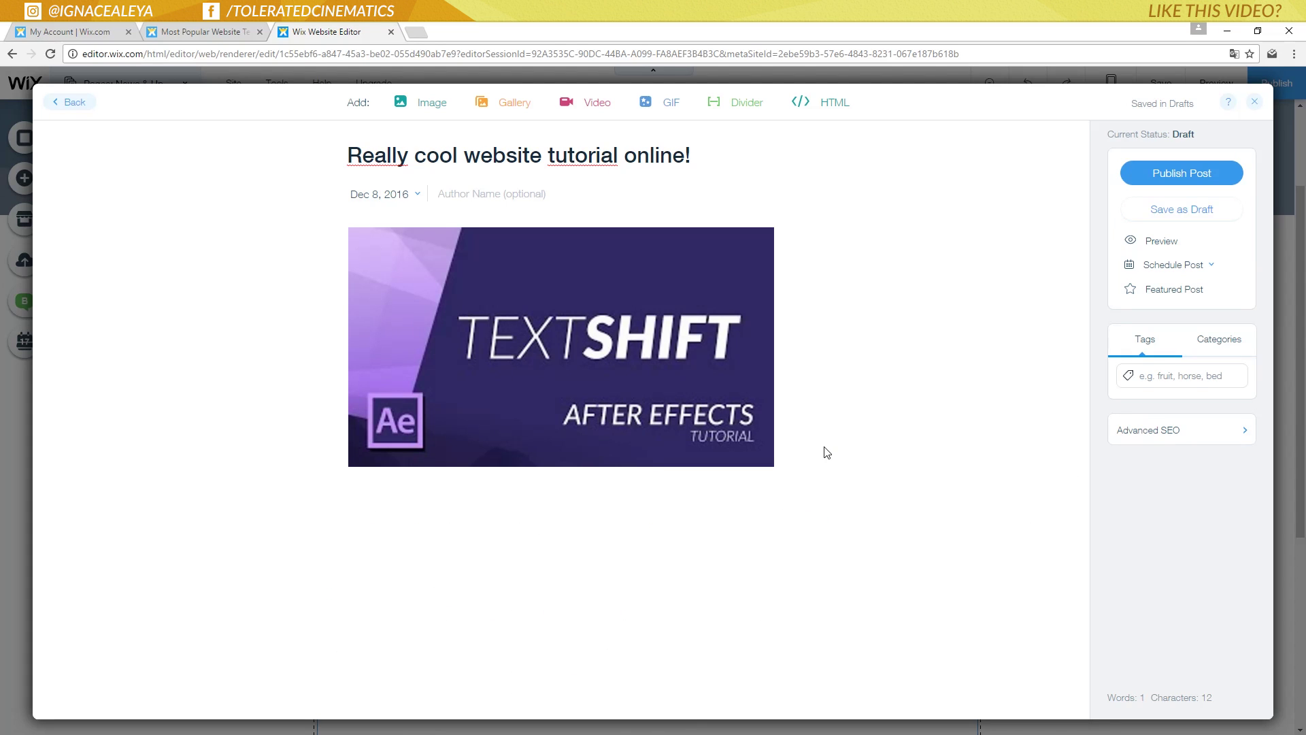